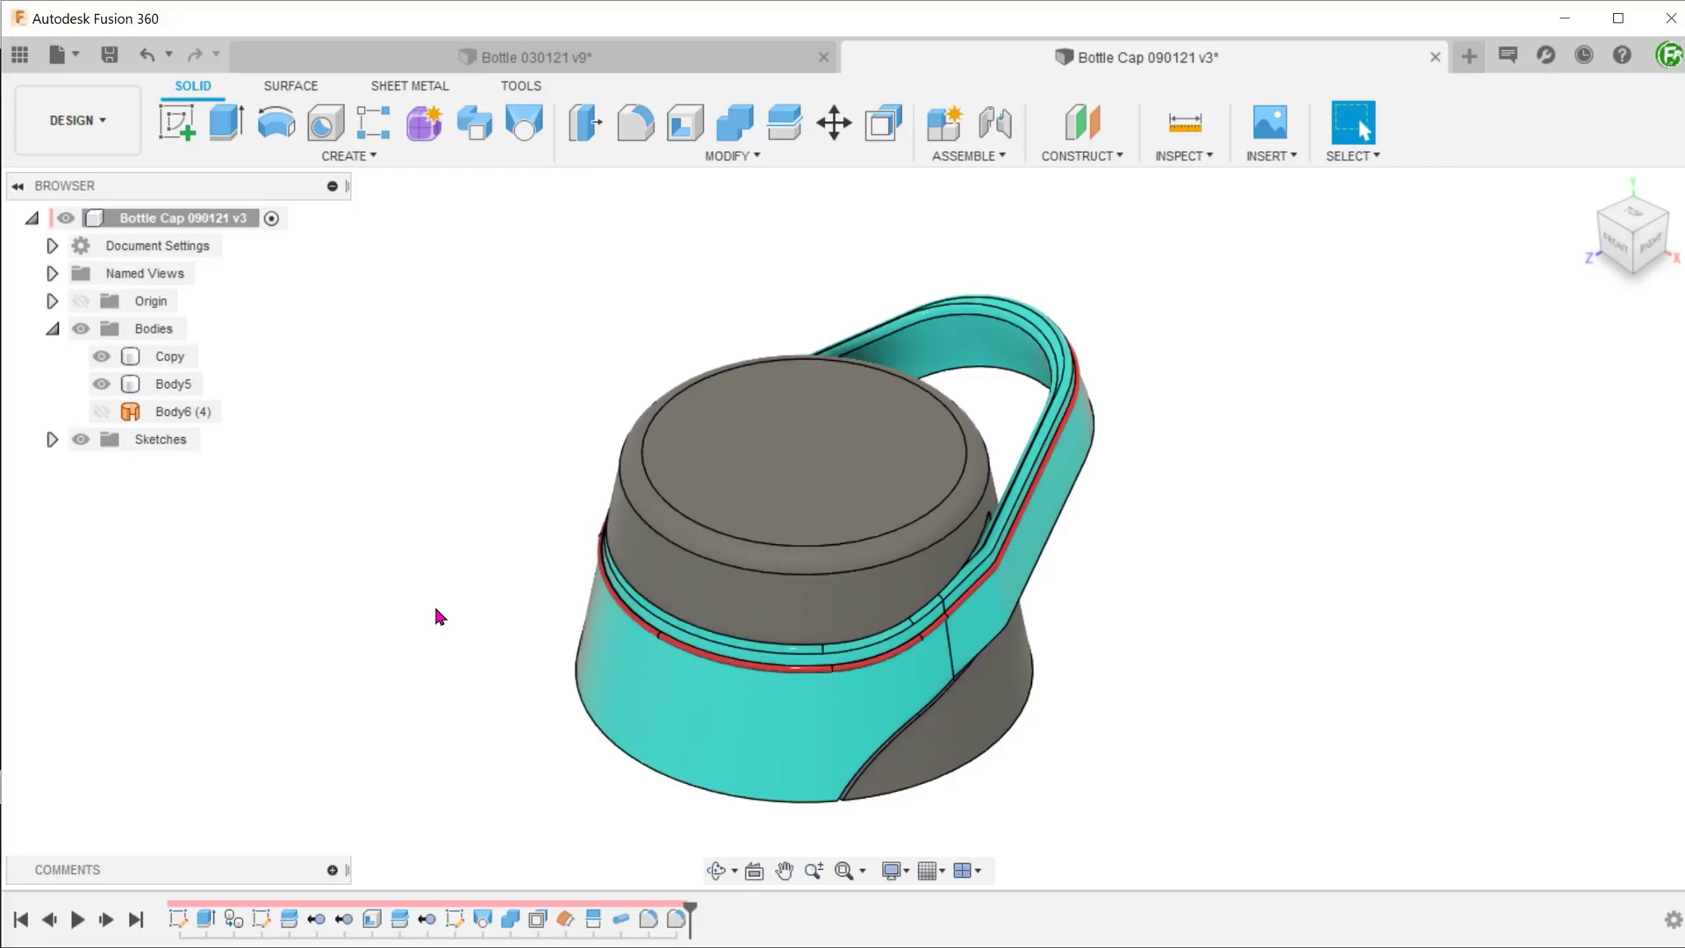
Examine the finished bottle cap from several sides, with the teal loop body Body5 shown and hidden.
{"action": "middle_click_drag", "start_coordinate": [607, 679], "coordinate": [519, 593], "text": "shift"}
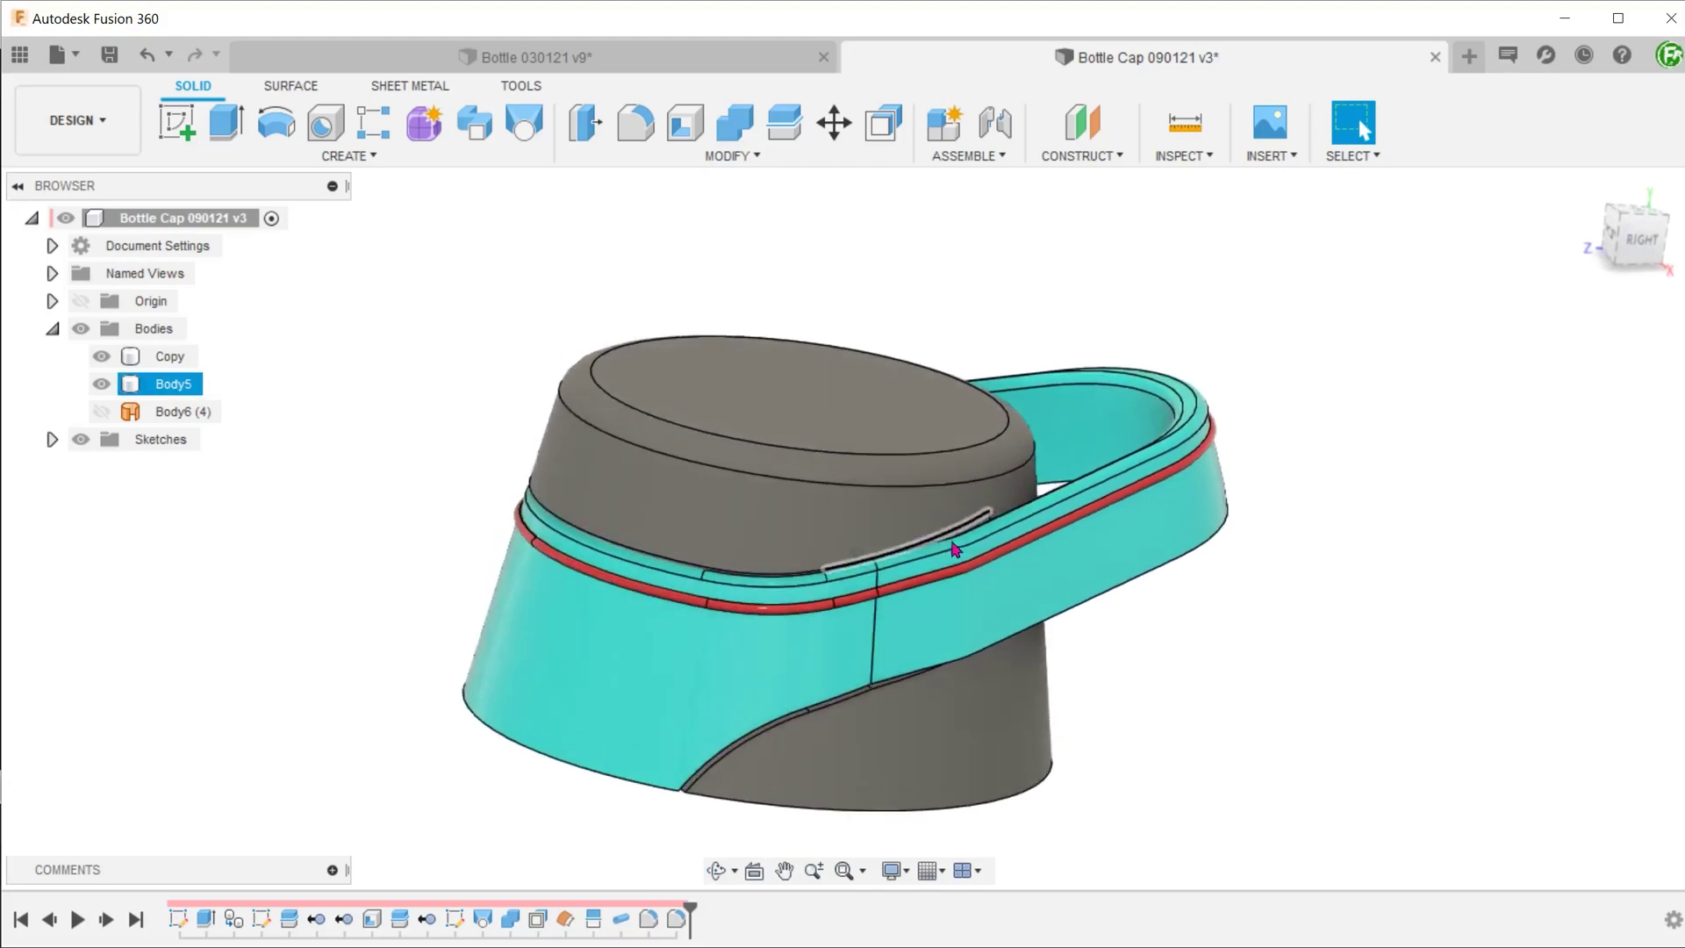
{"action": "middle_click_drag", "start_coordinate": [1175, 445], "coordinate": [219, 524], "text": "shift"}
{"action": "scroll", "coordinate": [948, 614], "scroll_direction": "up", "scroll_amount": 4}
{"action": "left_click", "coordinate": [976, 597]}
{"action": "left_click", "coordinate": [812, 671]}
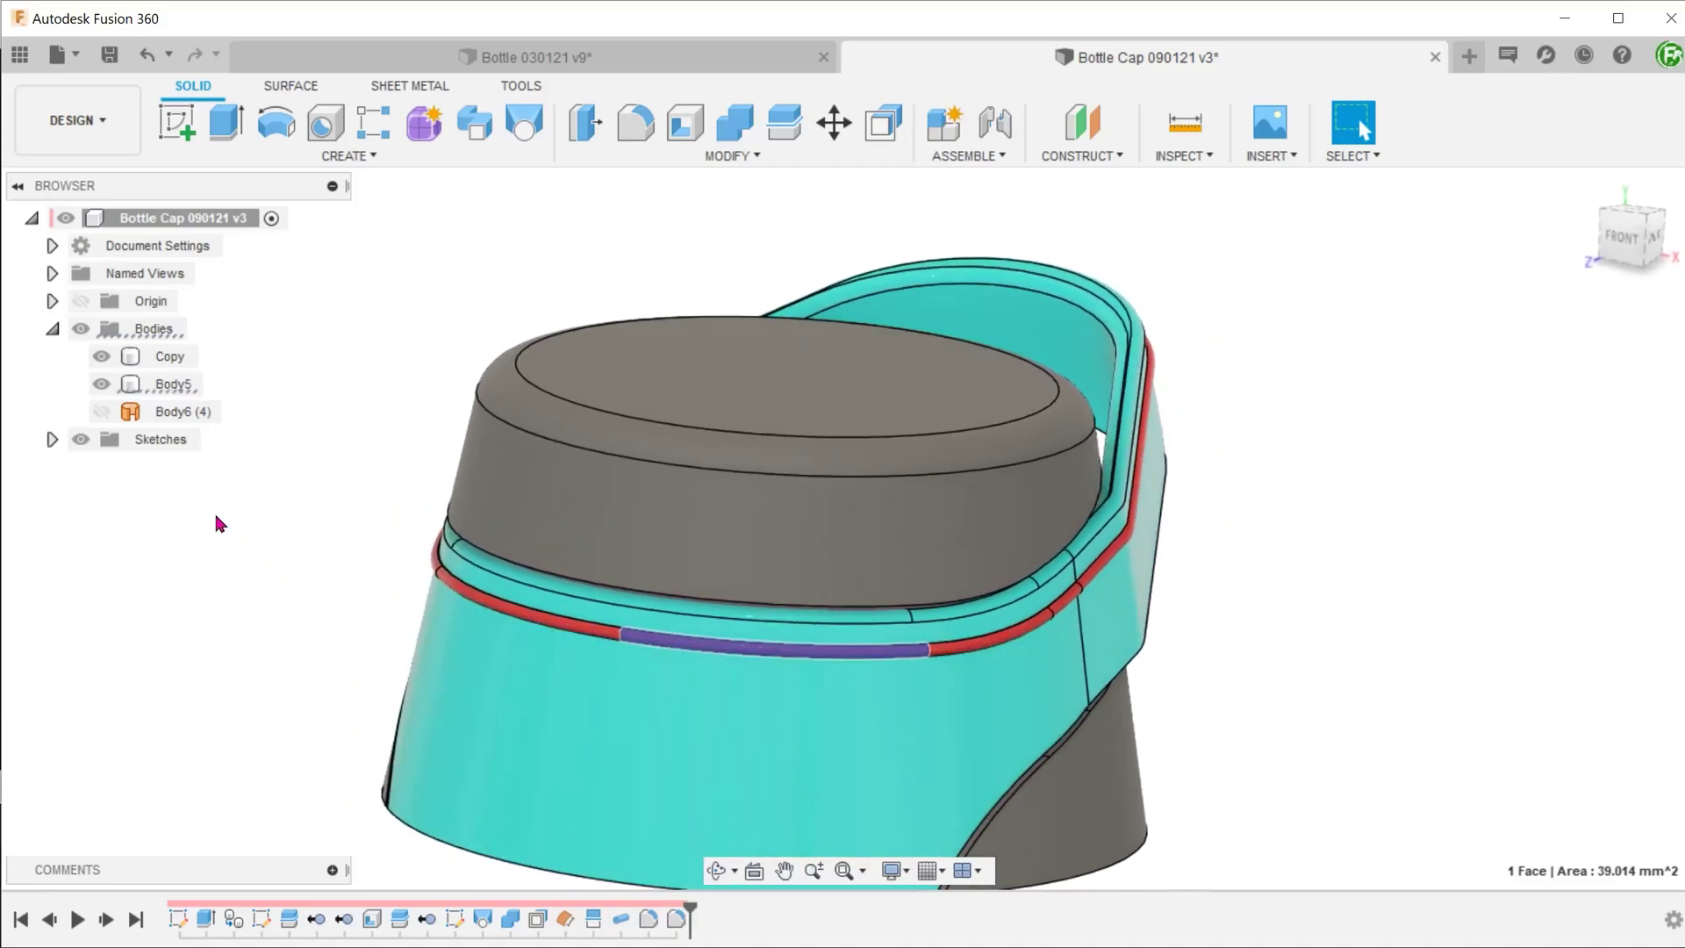
{"action": "left_click", "coordinate": [101, 383]}
{"action": "left_click", "coordinate": [338, 530]}
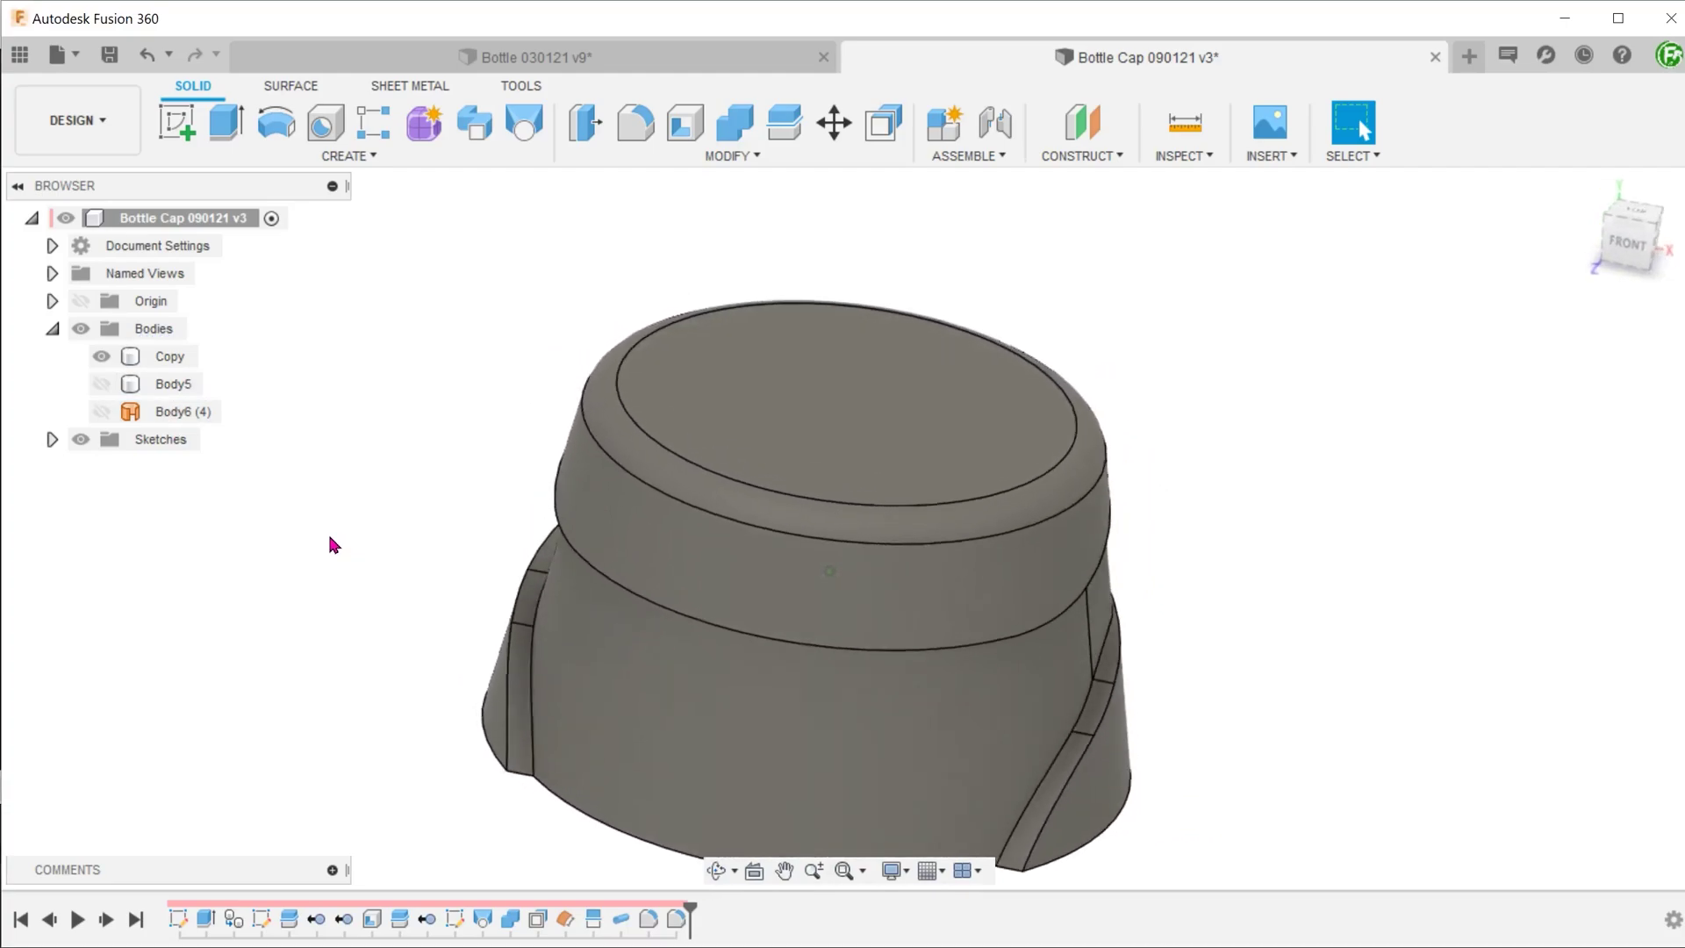
{"action": "middle_click_drag", "start_coordinate": [330, 537], "coordinate": [331, 538], "text": "shift"}
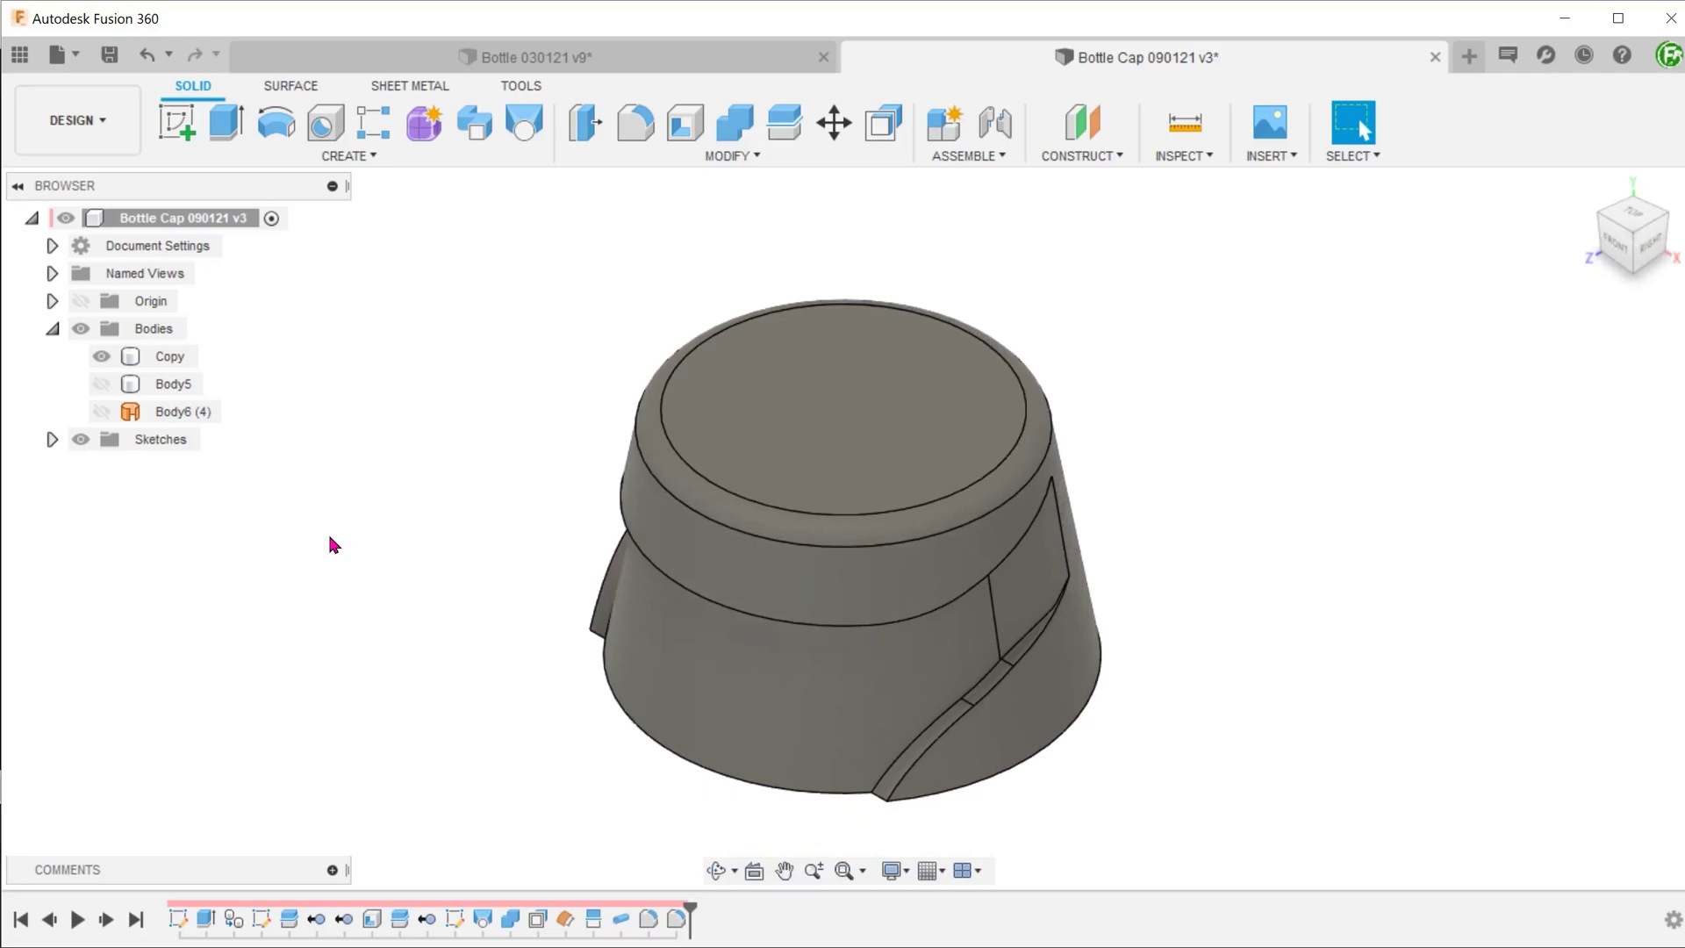
{"action": "left_click", "coordinate": [102, 384]}
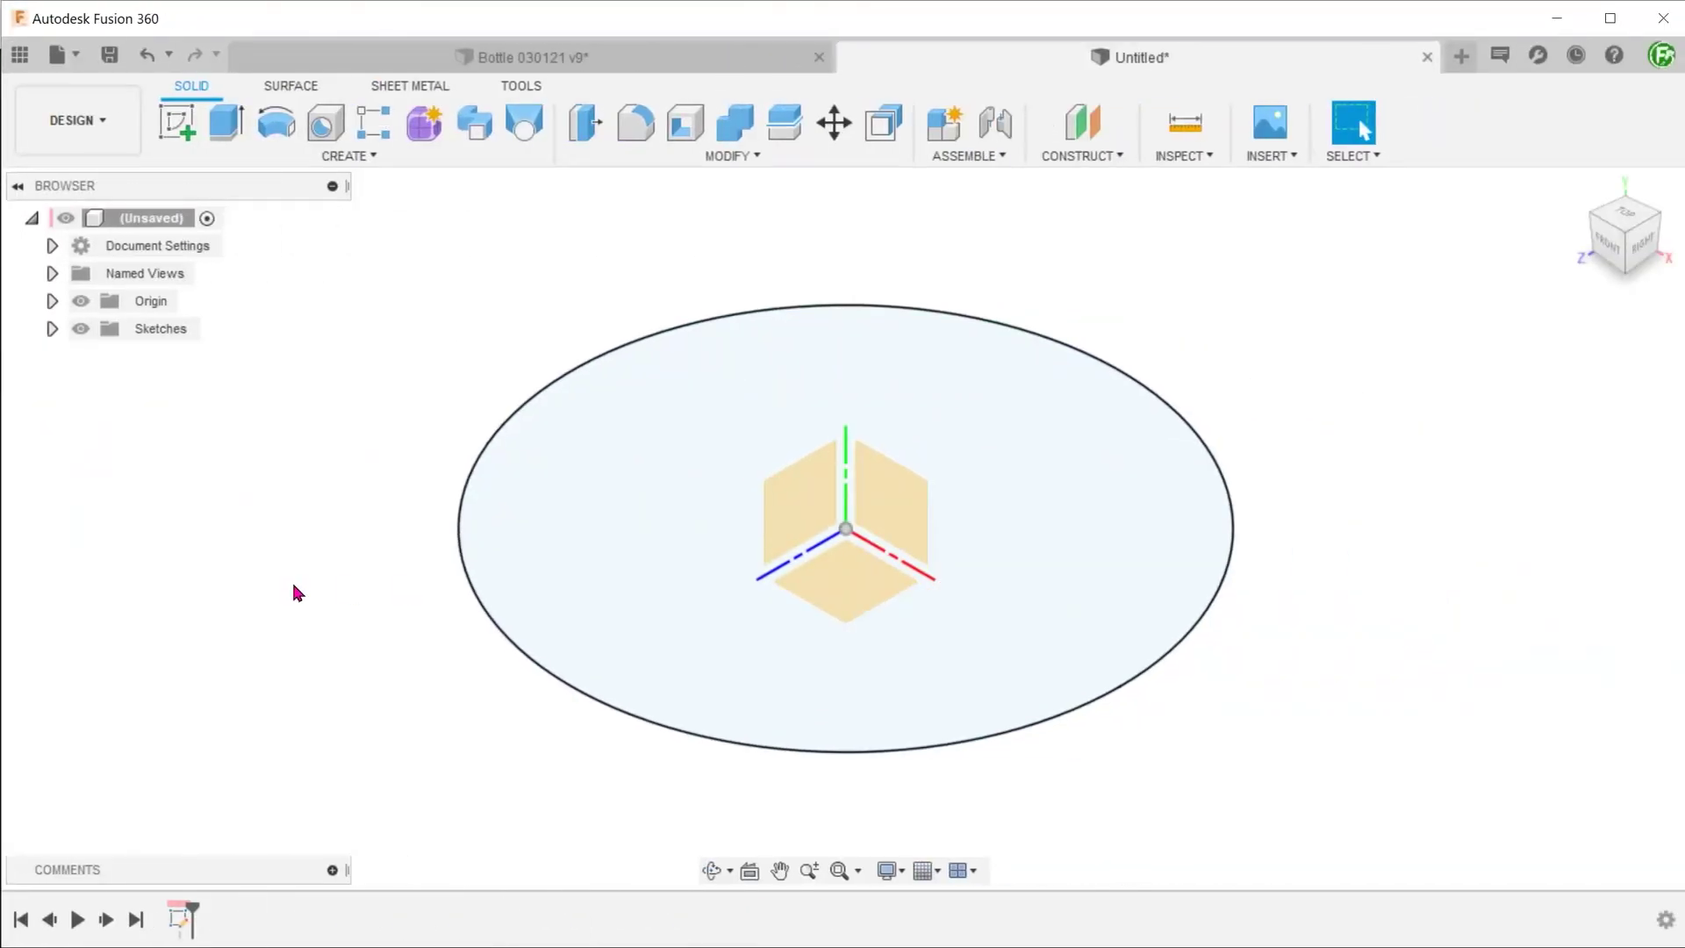
Extrude the circular profile 35 mm as a new body with a taper angle of -10 degrees.
{"action": "key", "text": "e"}
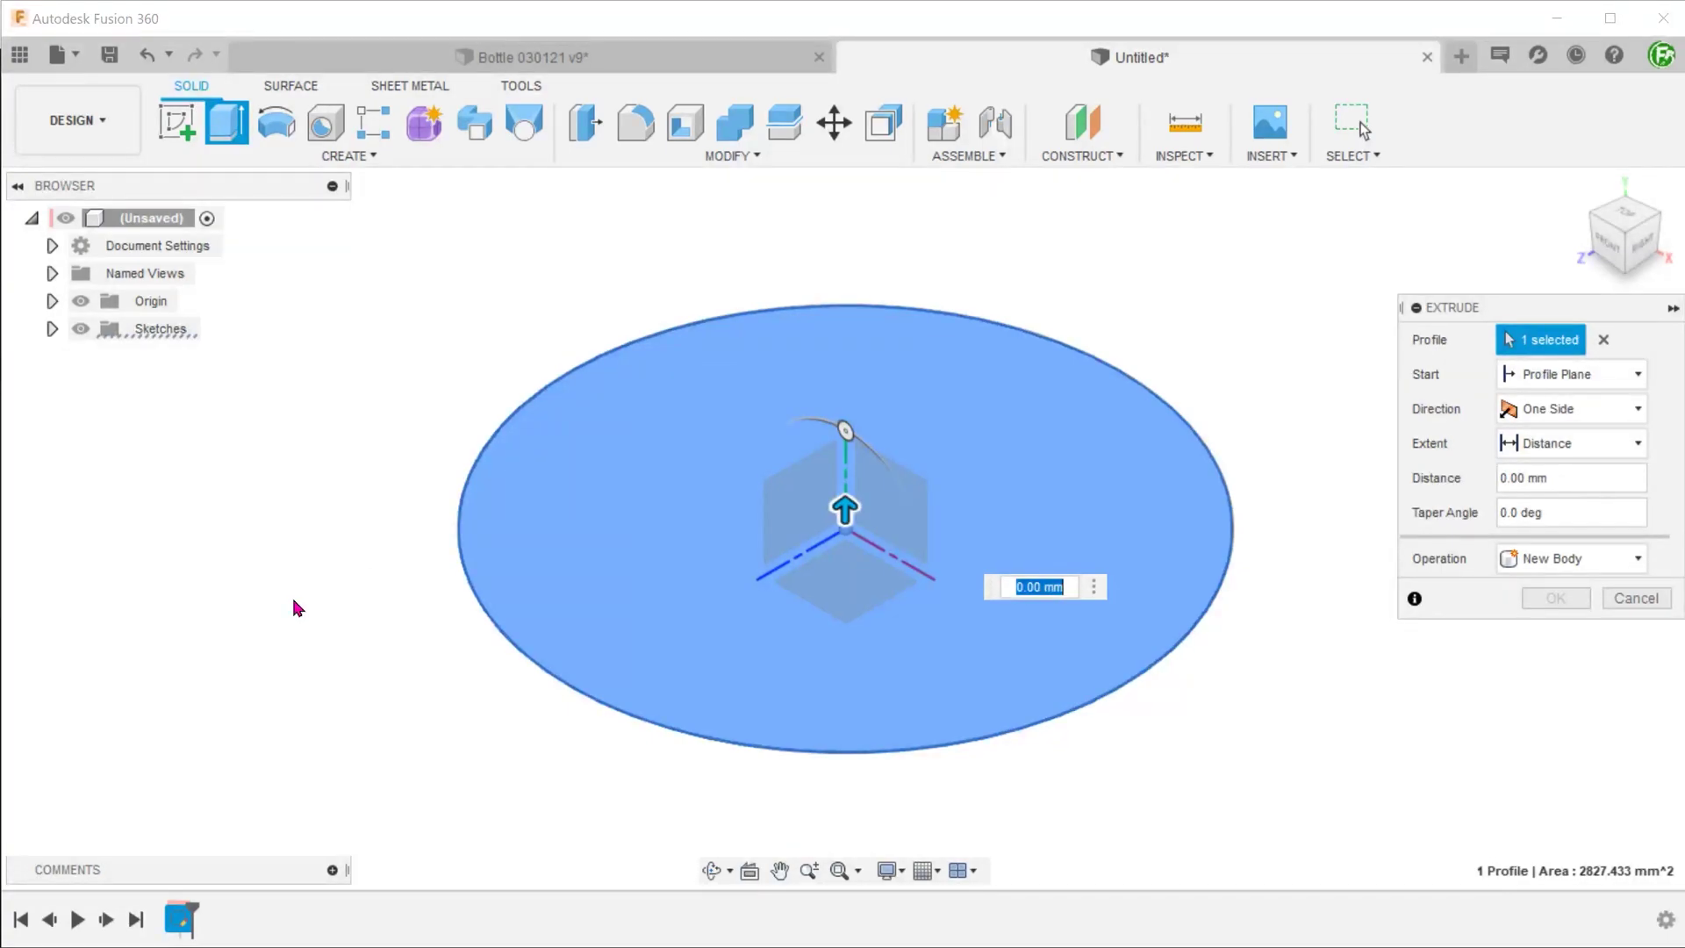
{"action": "type", "text": "35"}
{"action": "scroll", "coordinate": [293, 601], "scroll_direction": "down", "scroll_amount": 3}
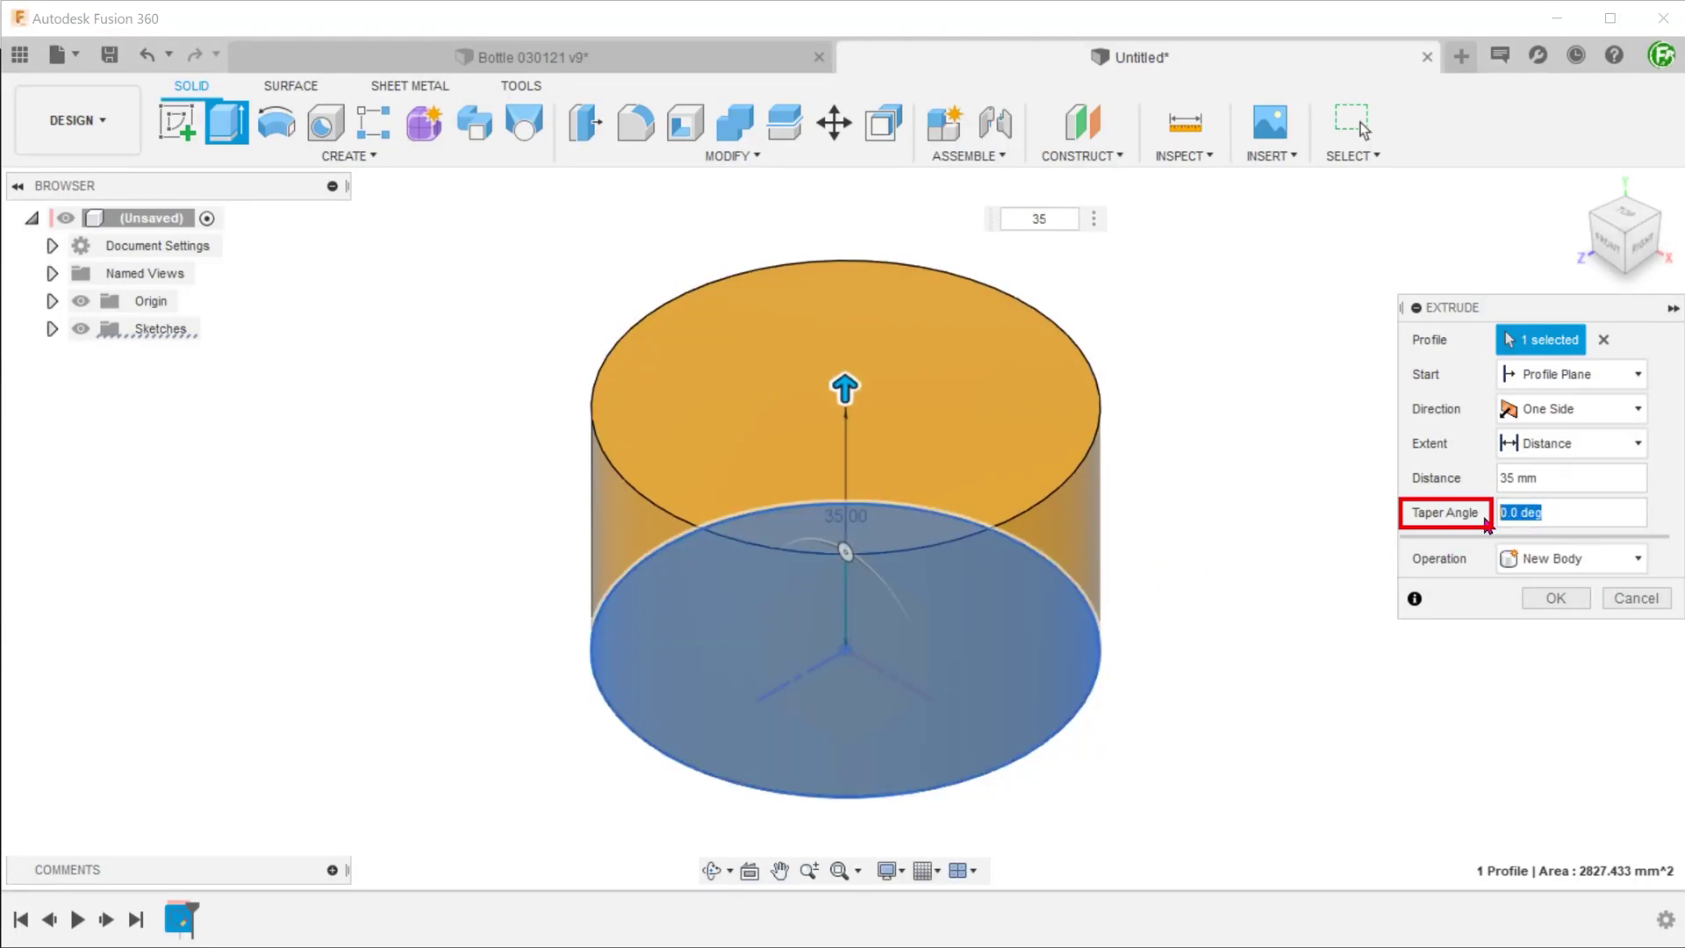
{"action": "type", "text": "-10"}
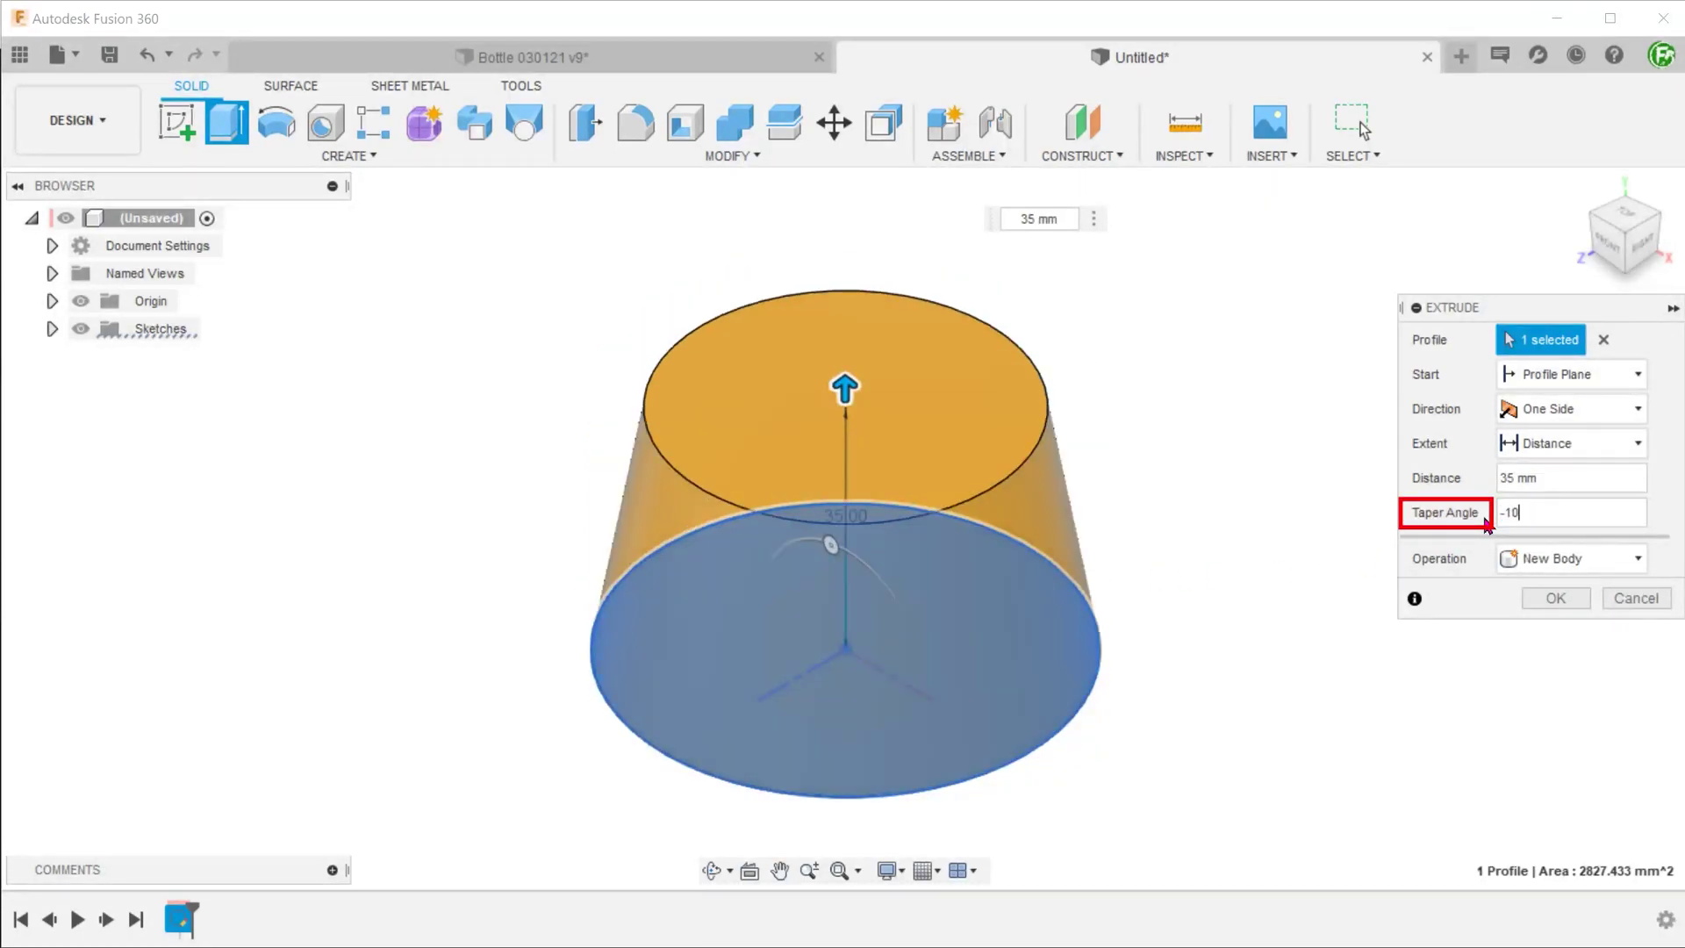
{"action": "left_click", "coordinate": [1555, 597]}
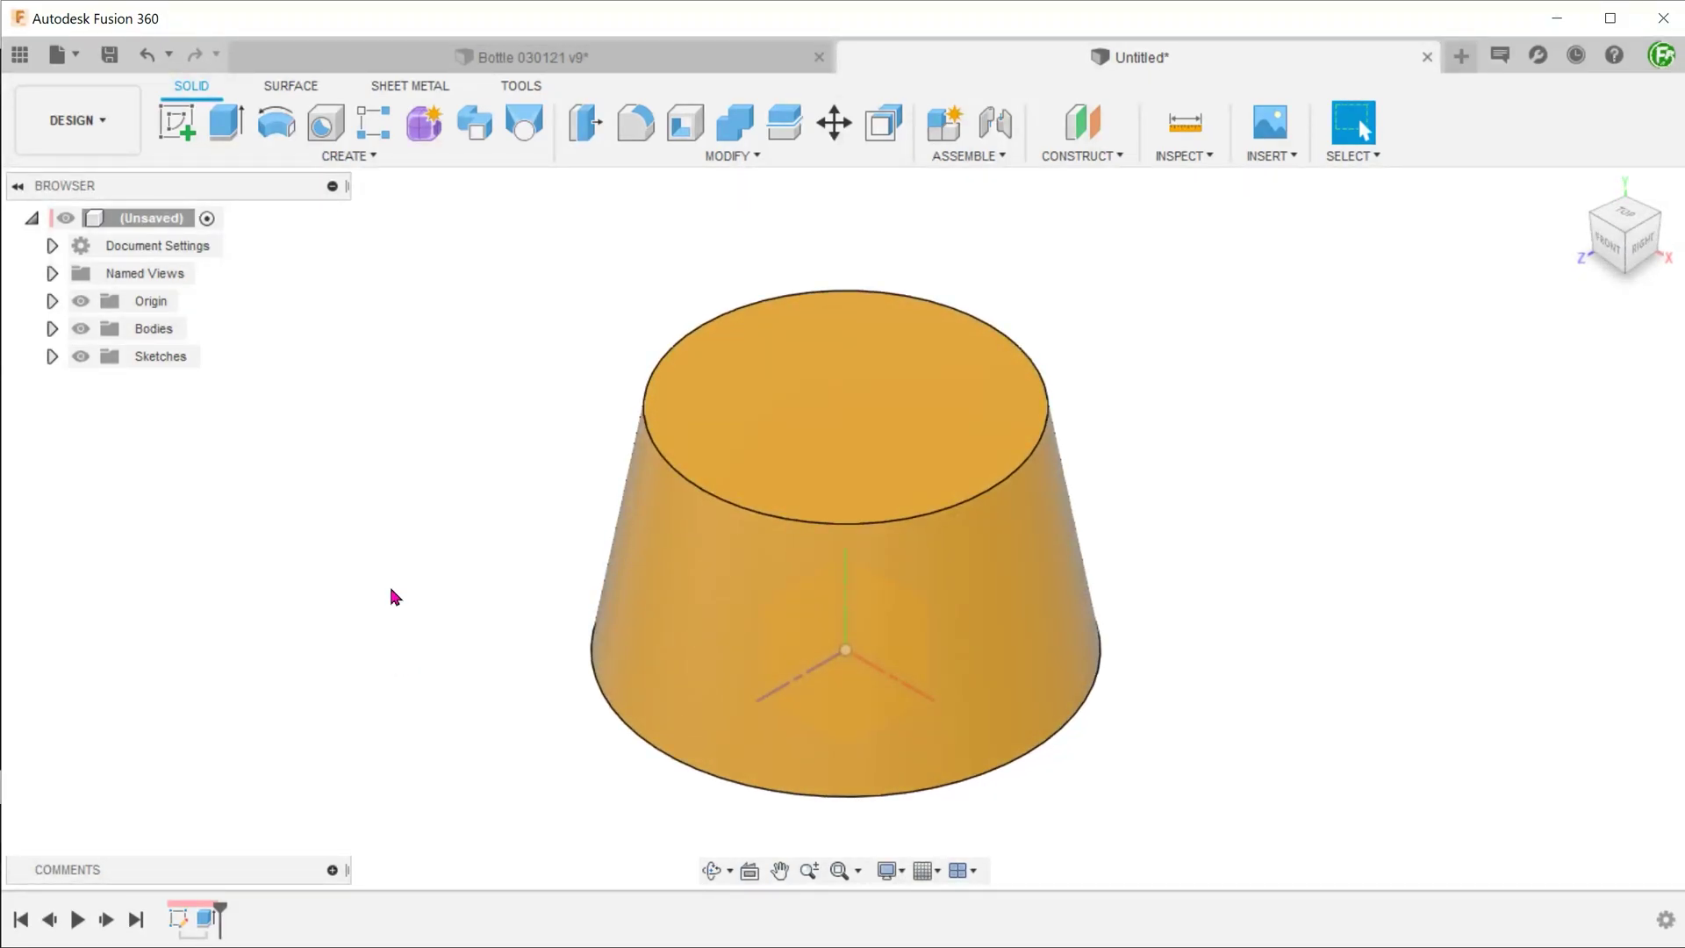
Duplicate Body1 in place by copying and pasting it without any offset.
{"action": "left_click", "coordinate": [51, 329]}
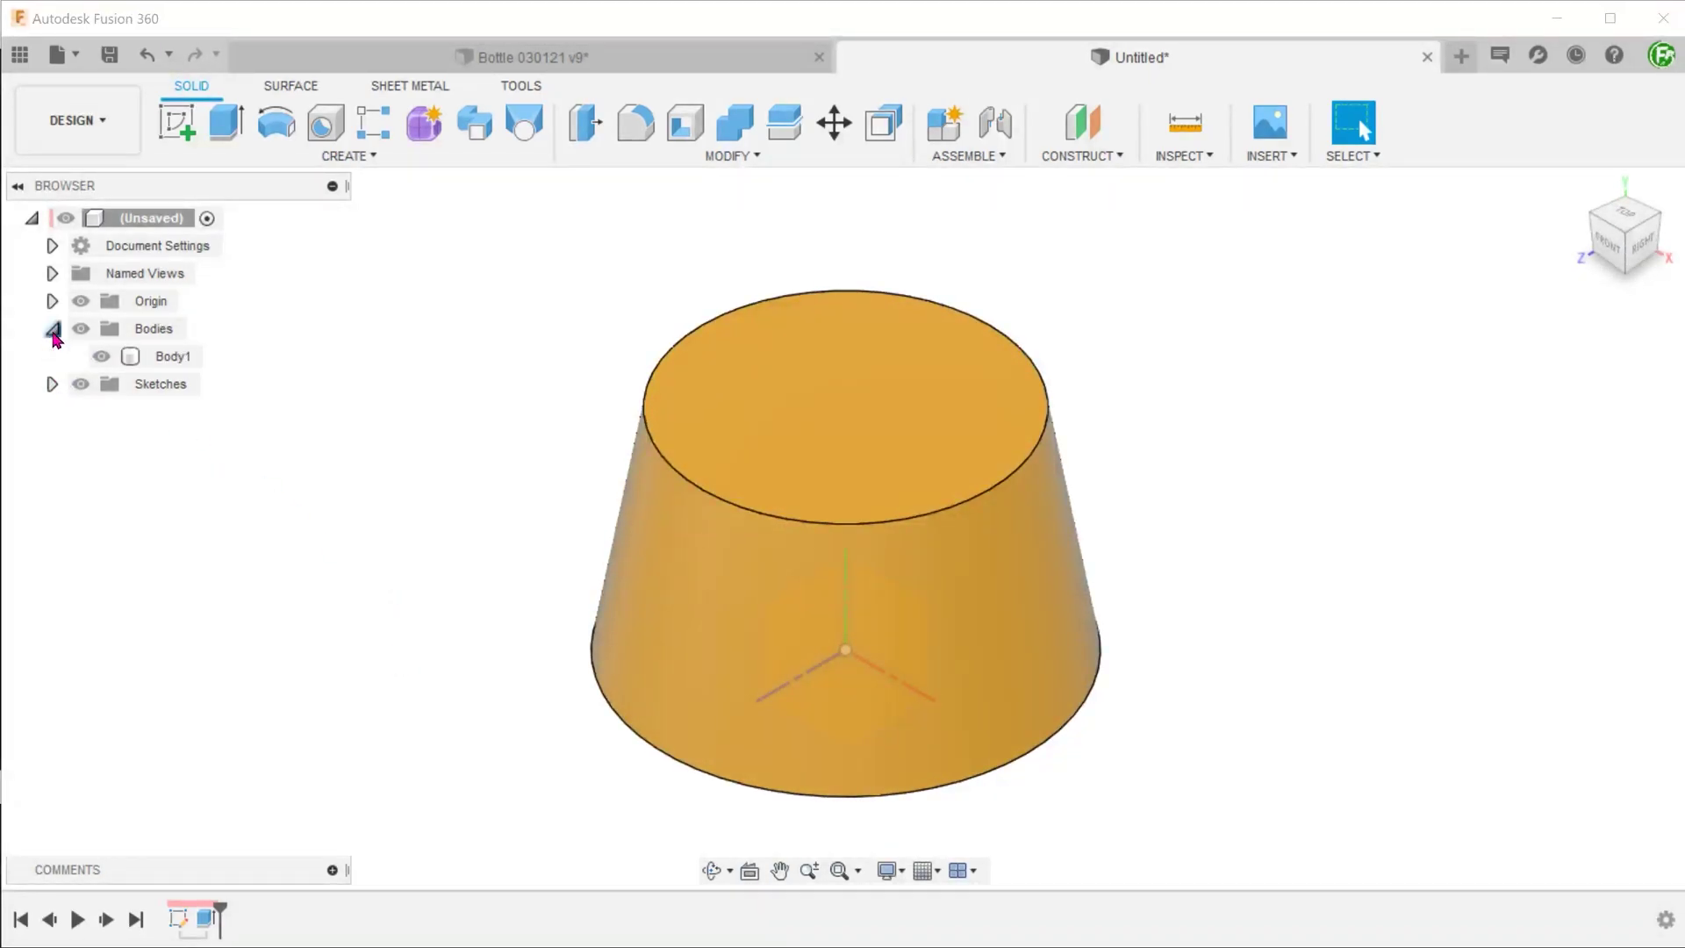
{"action": "left_click", "coordinate": [164, 357]}
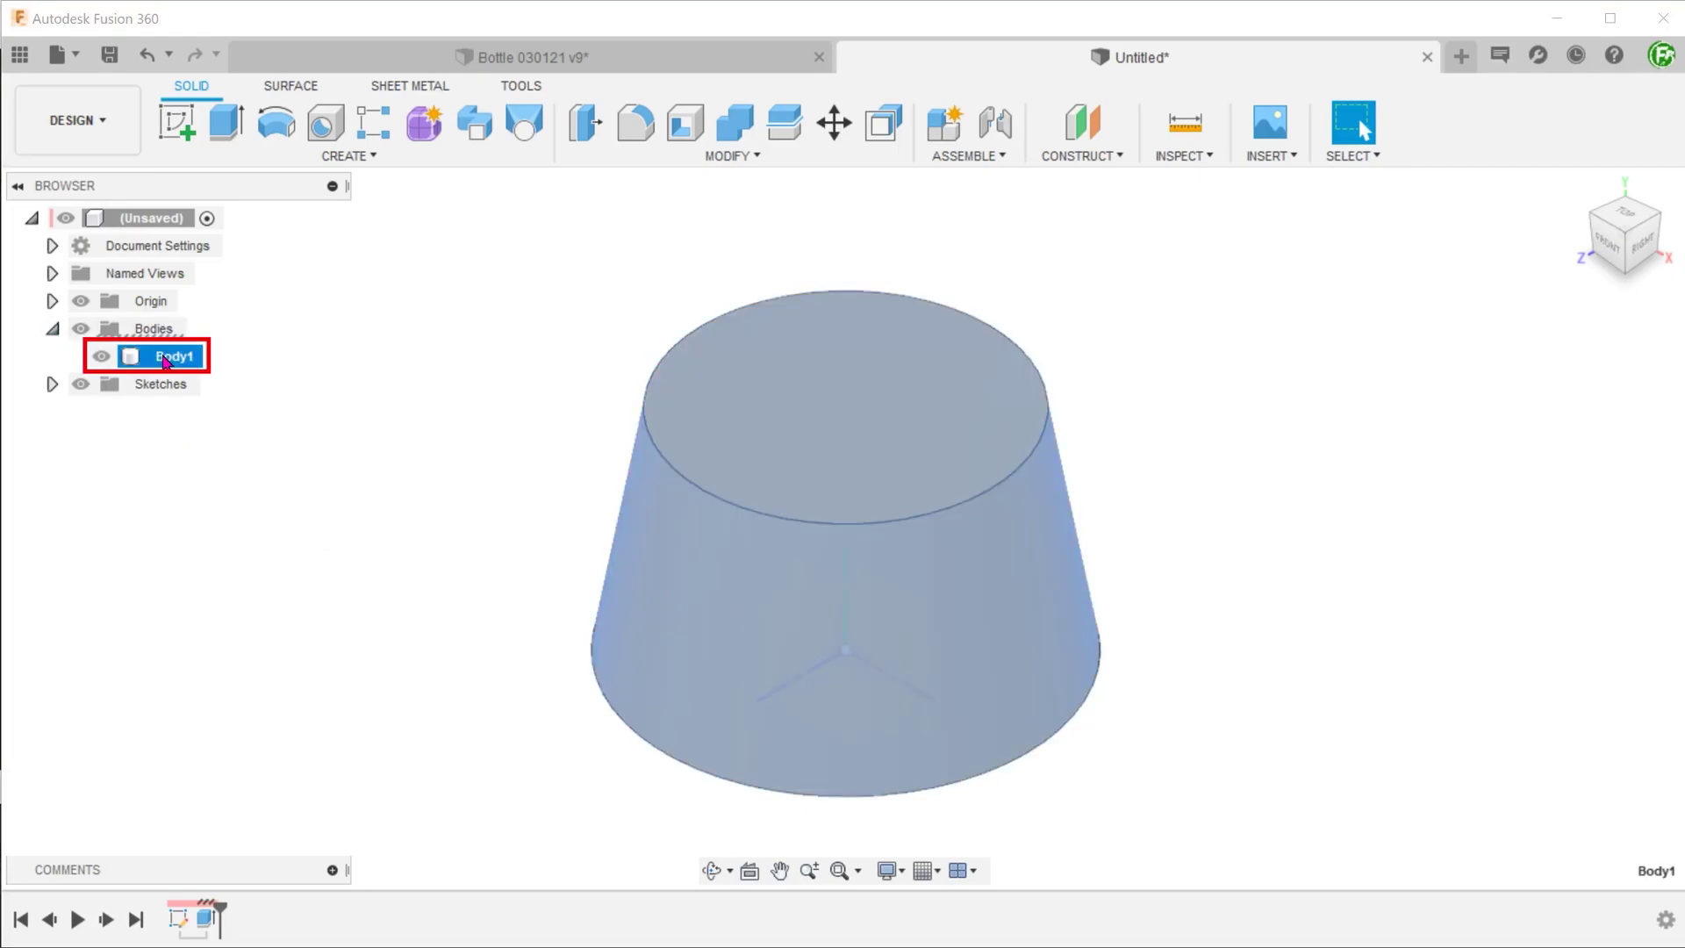
{"action": "key", "text": "ctrl+c"}
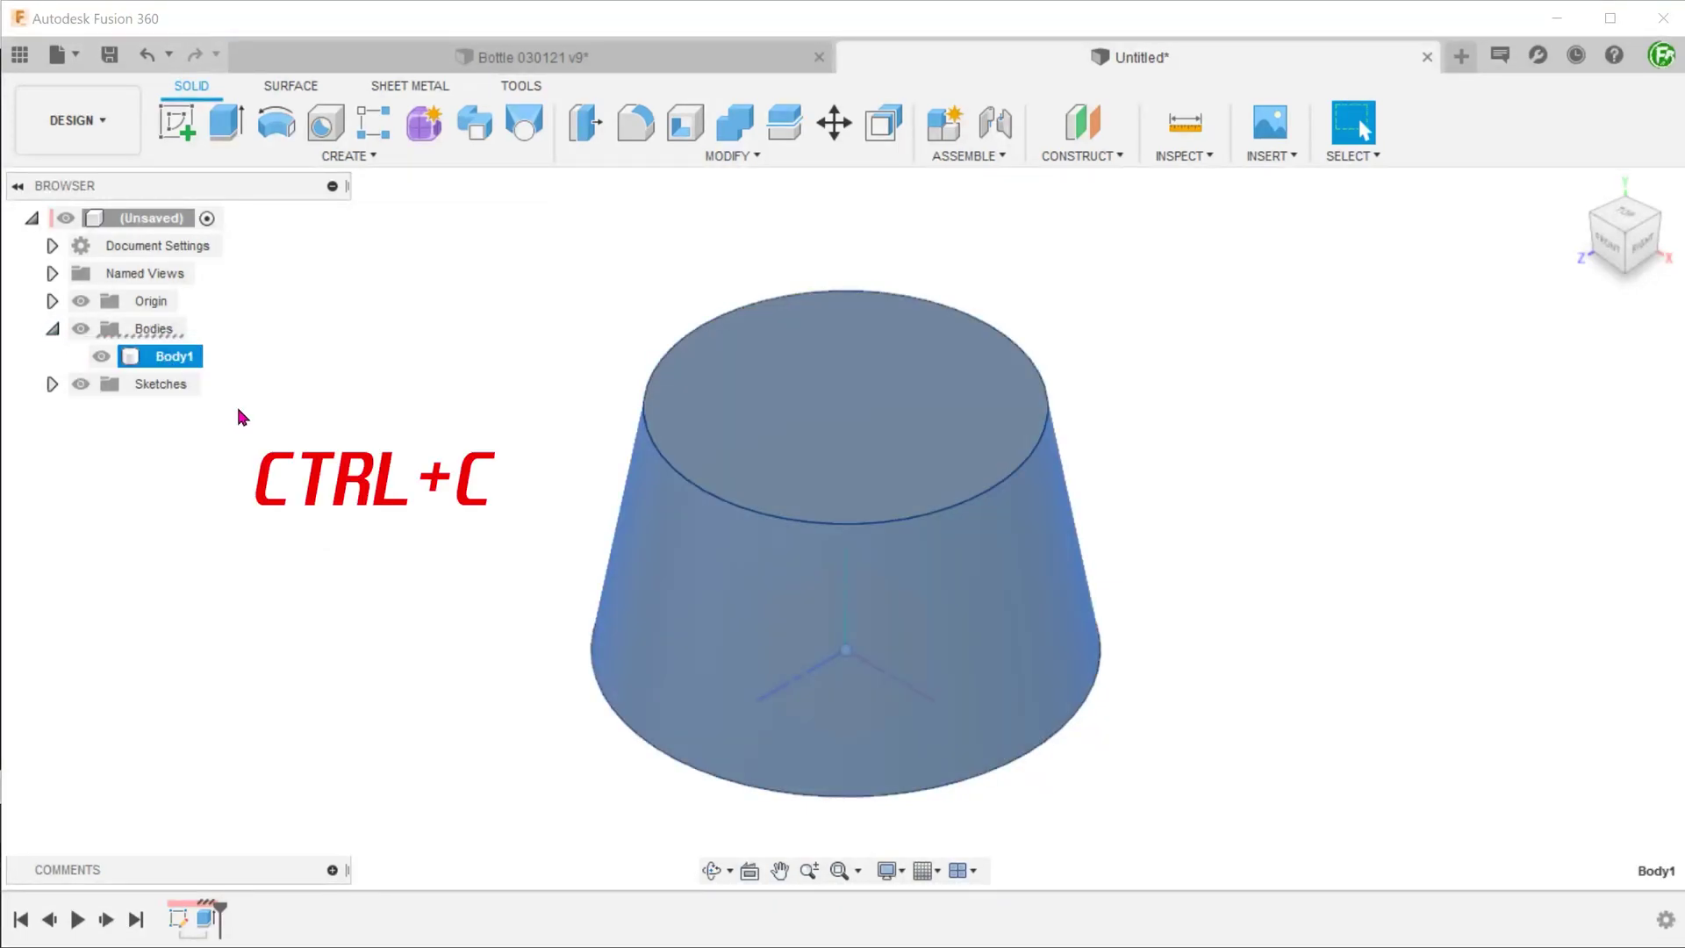
{"action": "key", "text": "ctrl+v"}
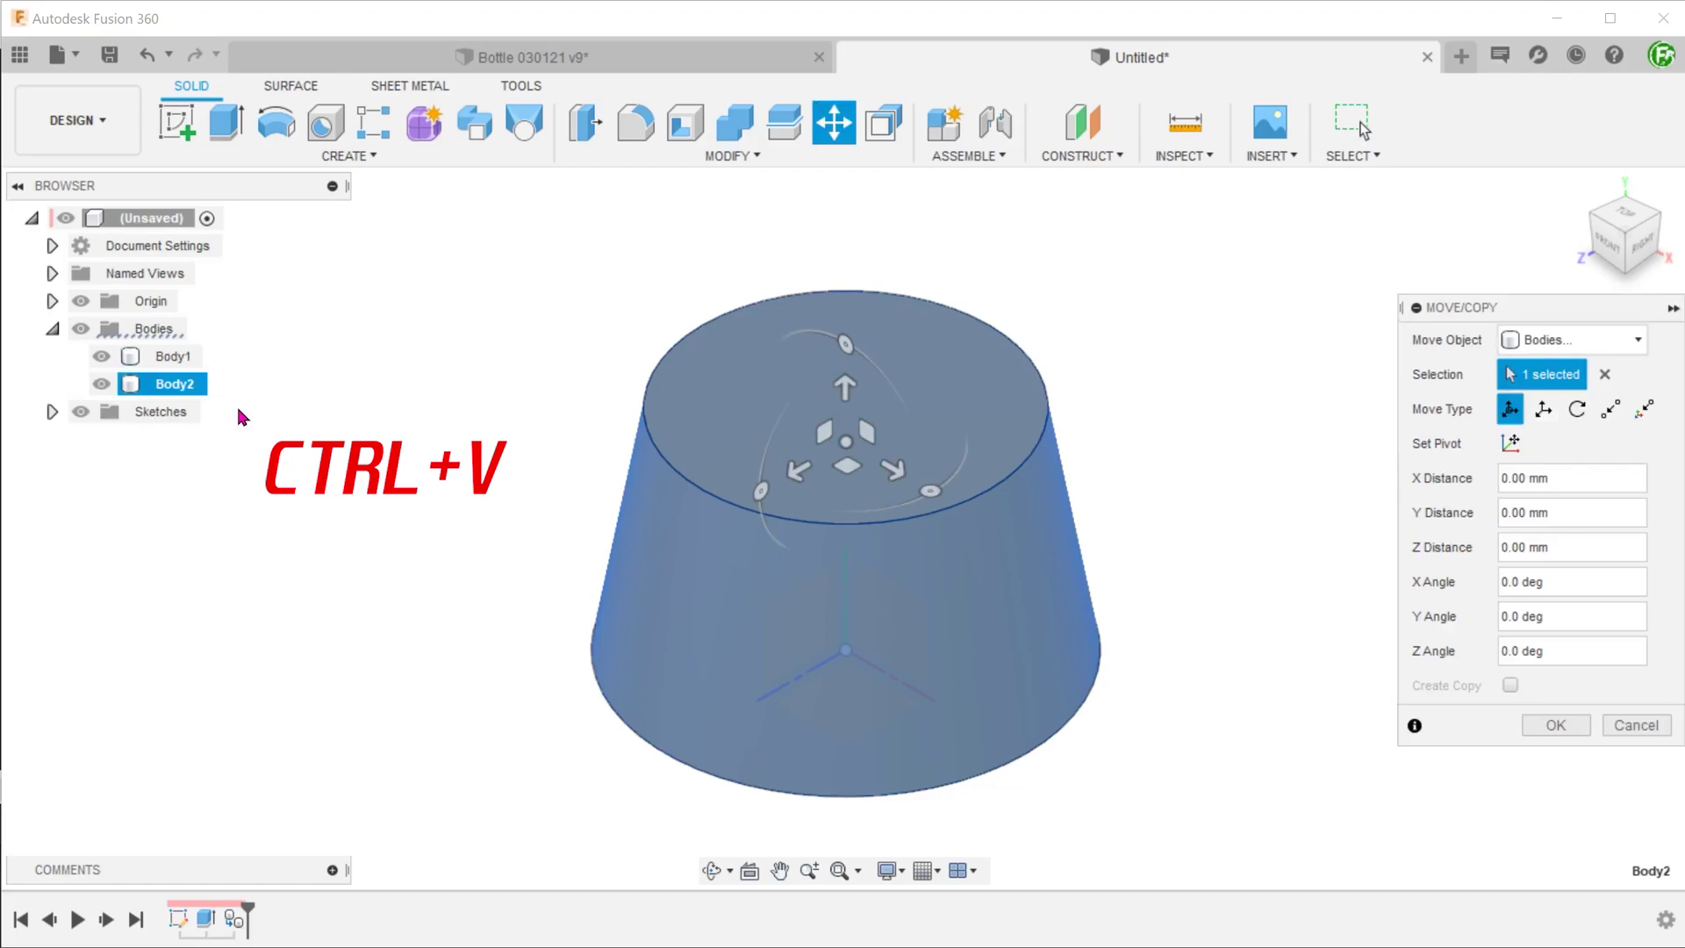
{"action": "left_click", "coordinate": [1553, 724]}
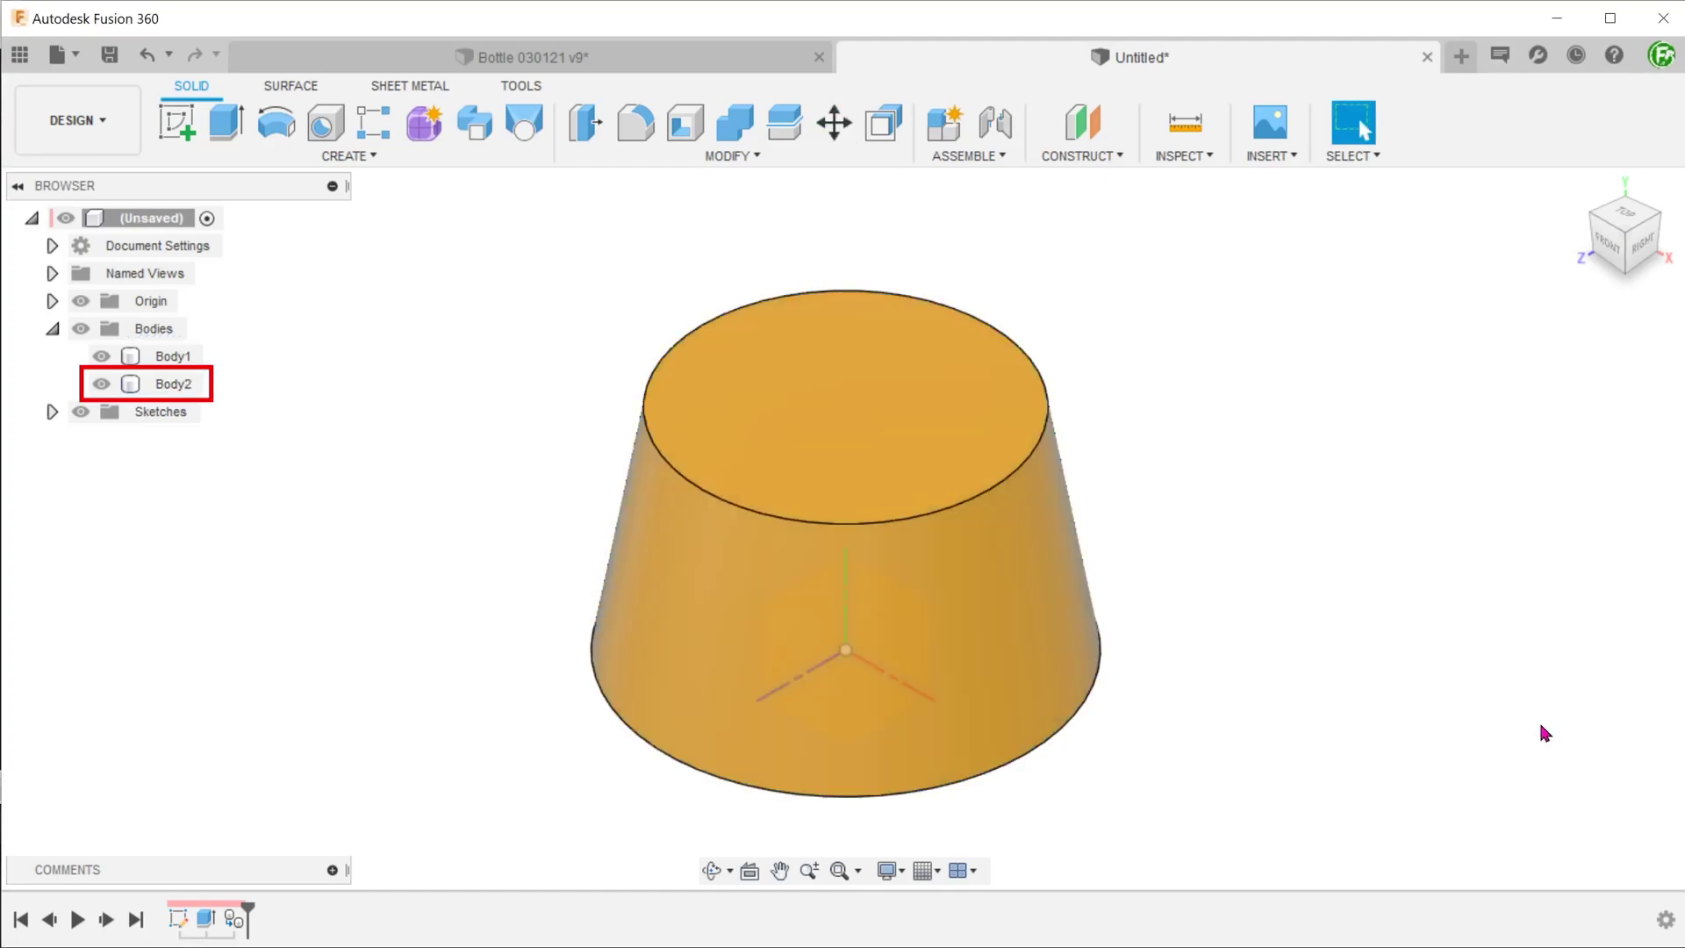
Rename the duplicated body as Copy and hide it.
{"action": "left_click", "coordinate": [171, 387]}
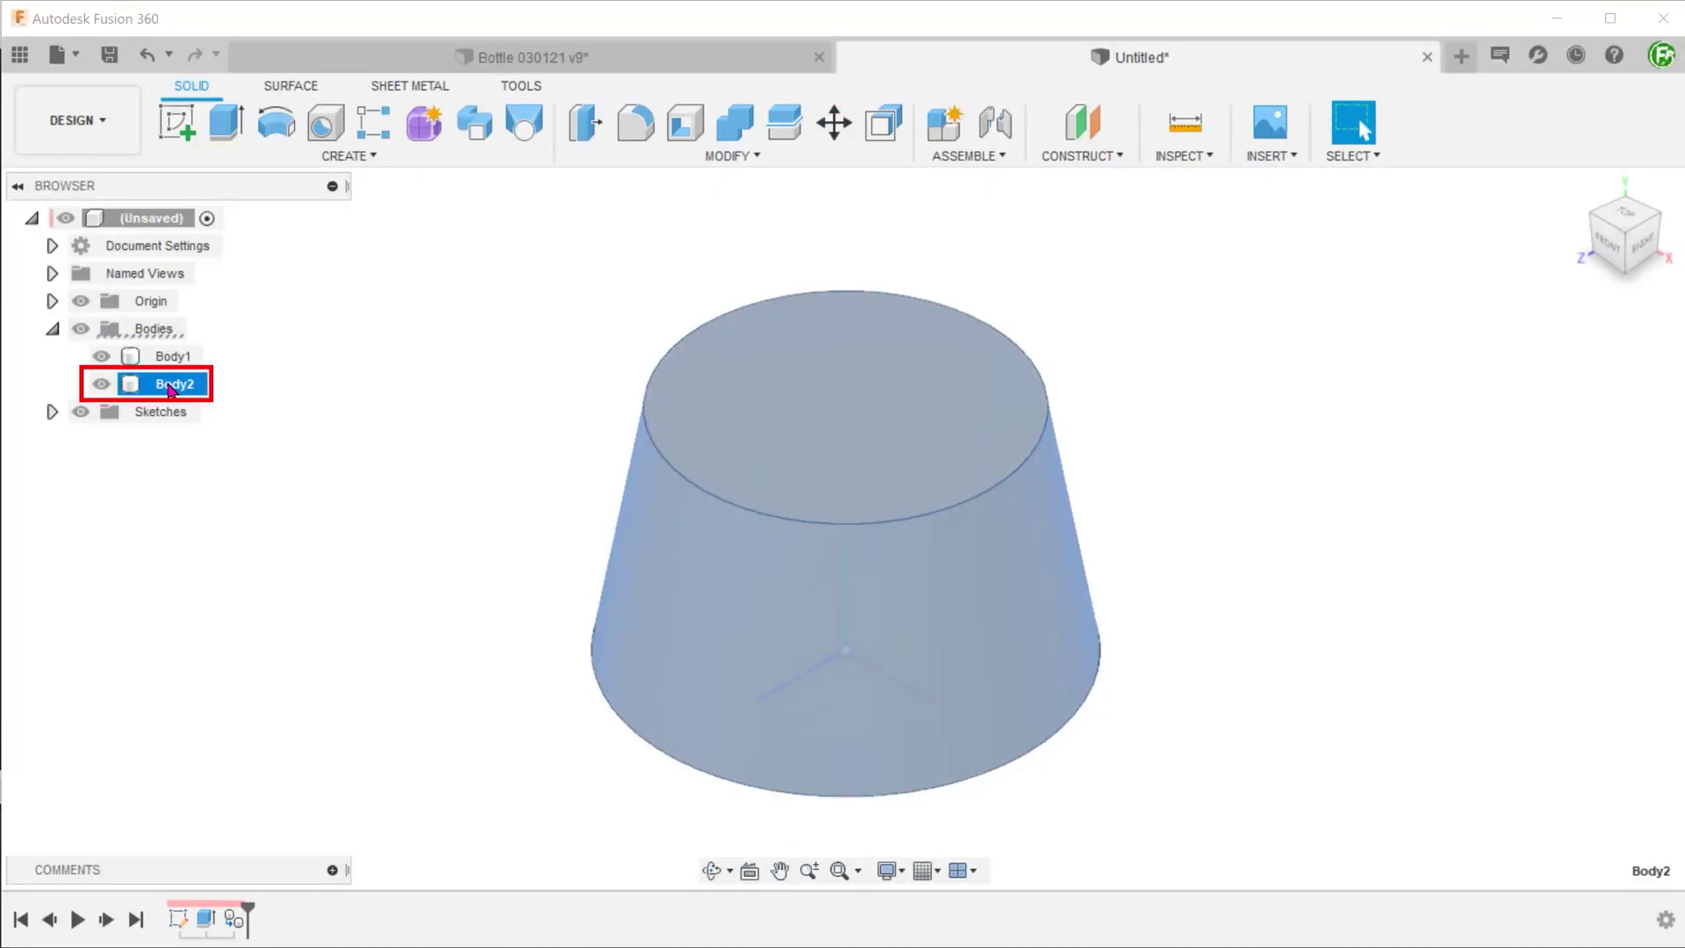
{"action": "double_click", "coordinate": [169, 386]}
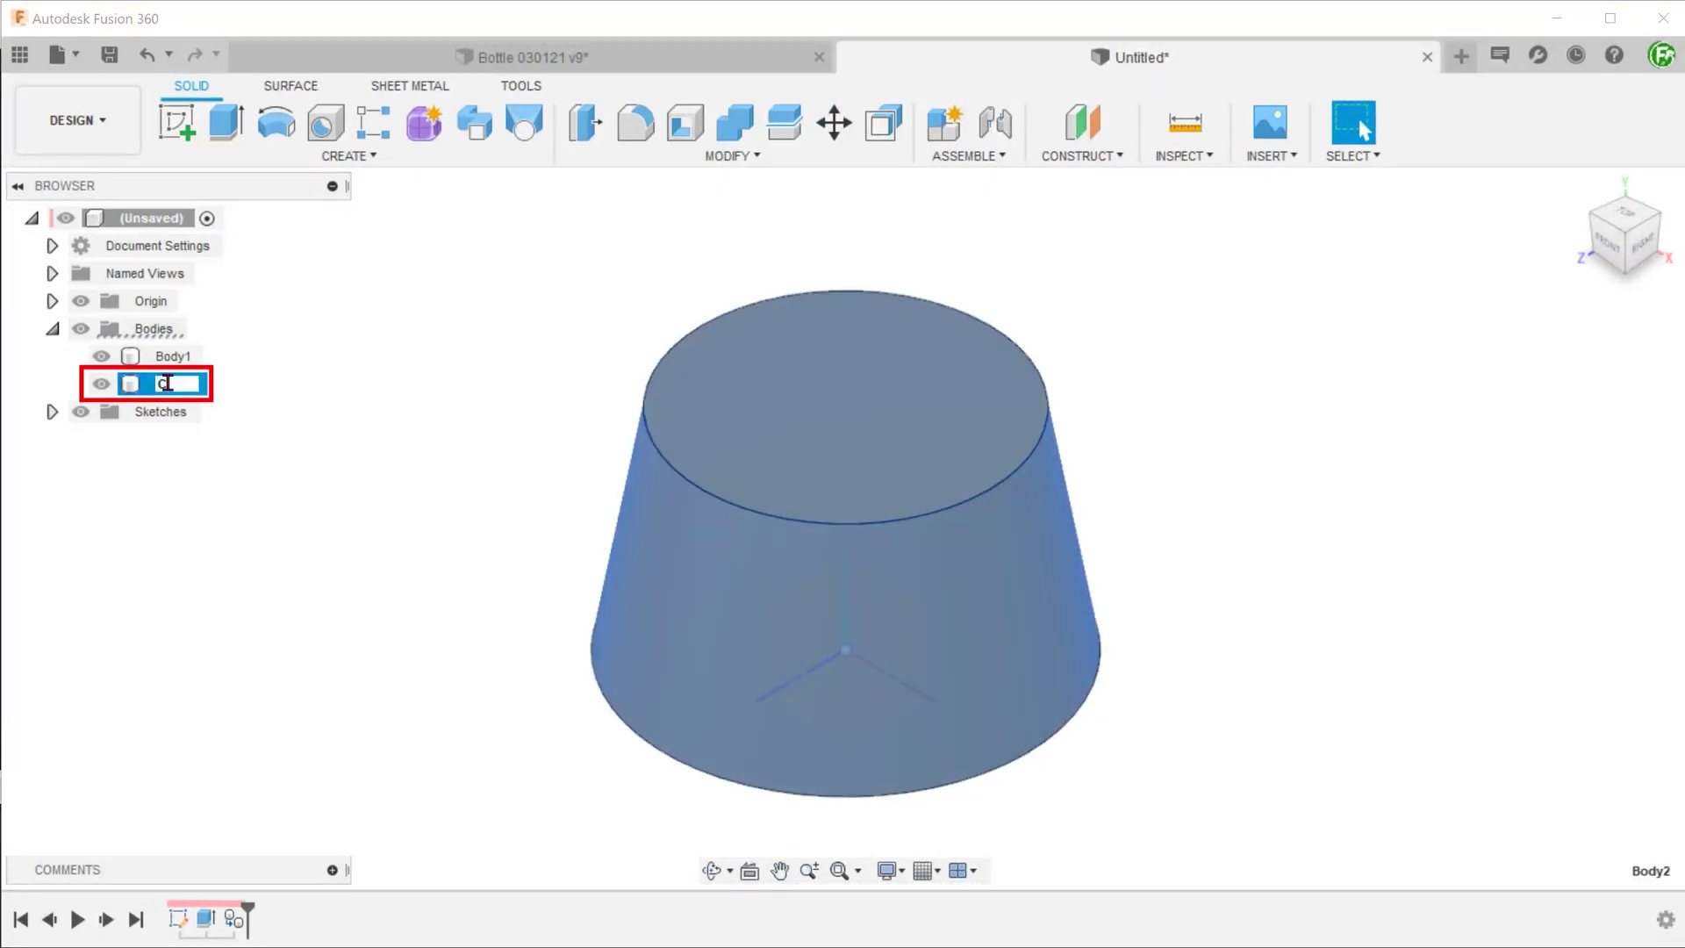
{"action": "type", "text": "Copy"}
{"action": "key", "text": "Return"}
{"action": "left_click", "coordinate": [437, 485]}
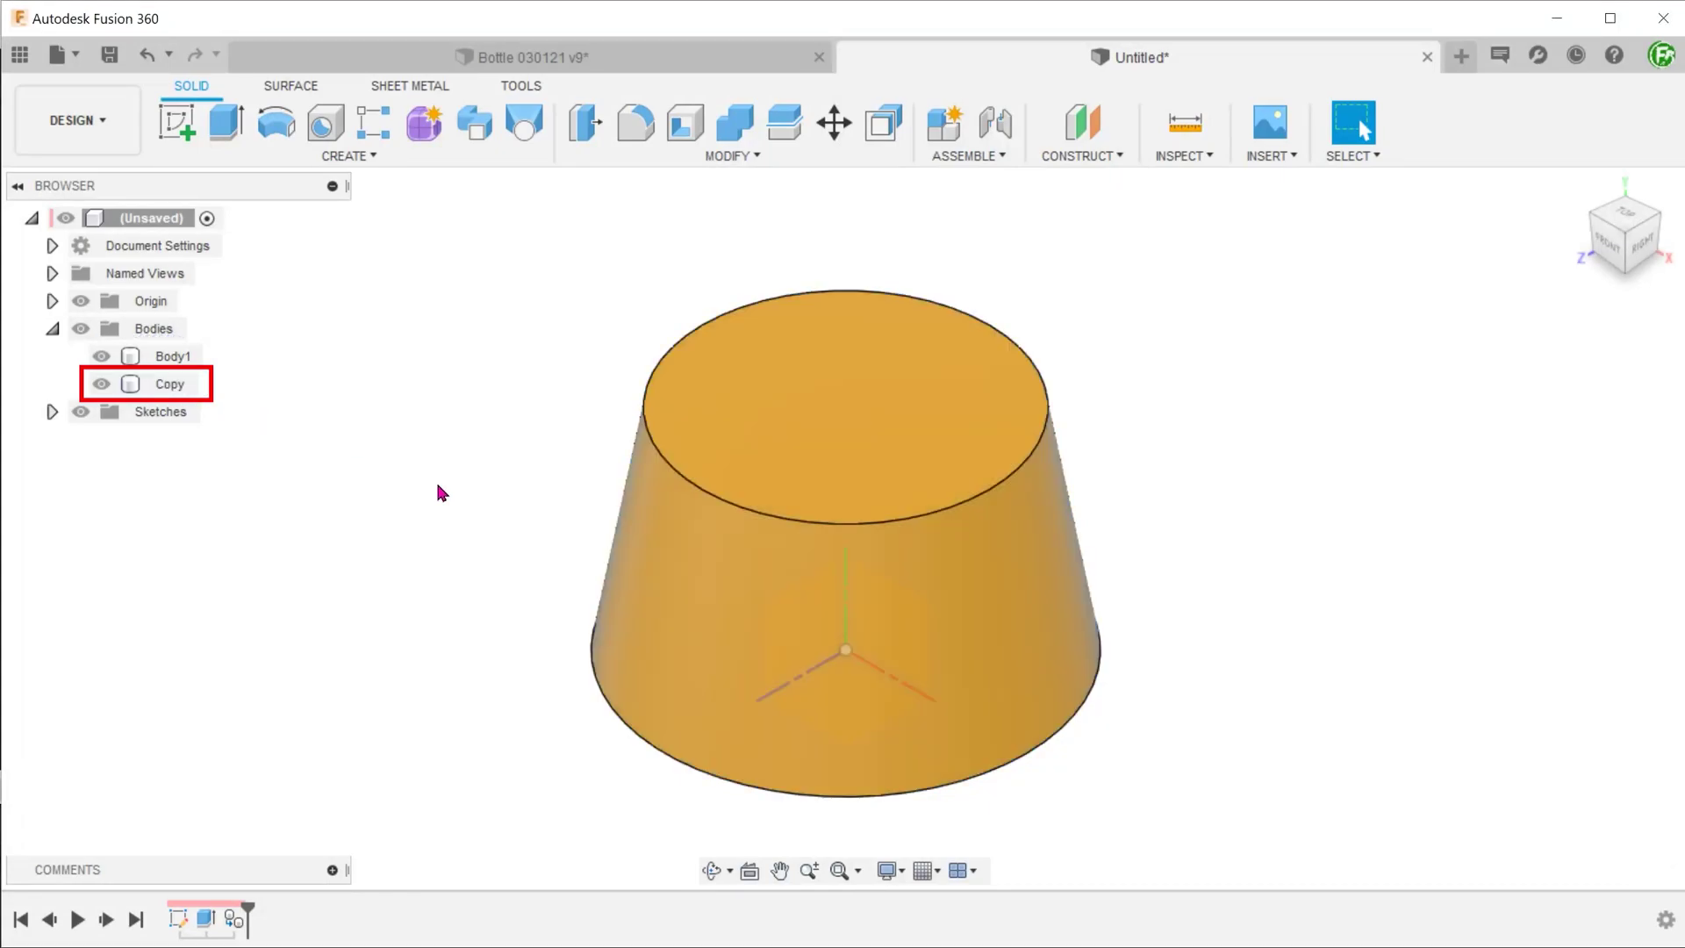
{"action": "left_click", "coordinate": [102, 383]}
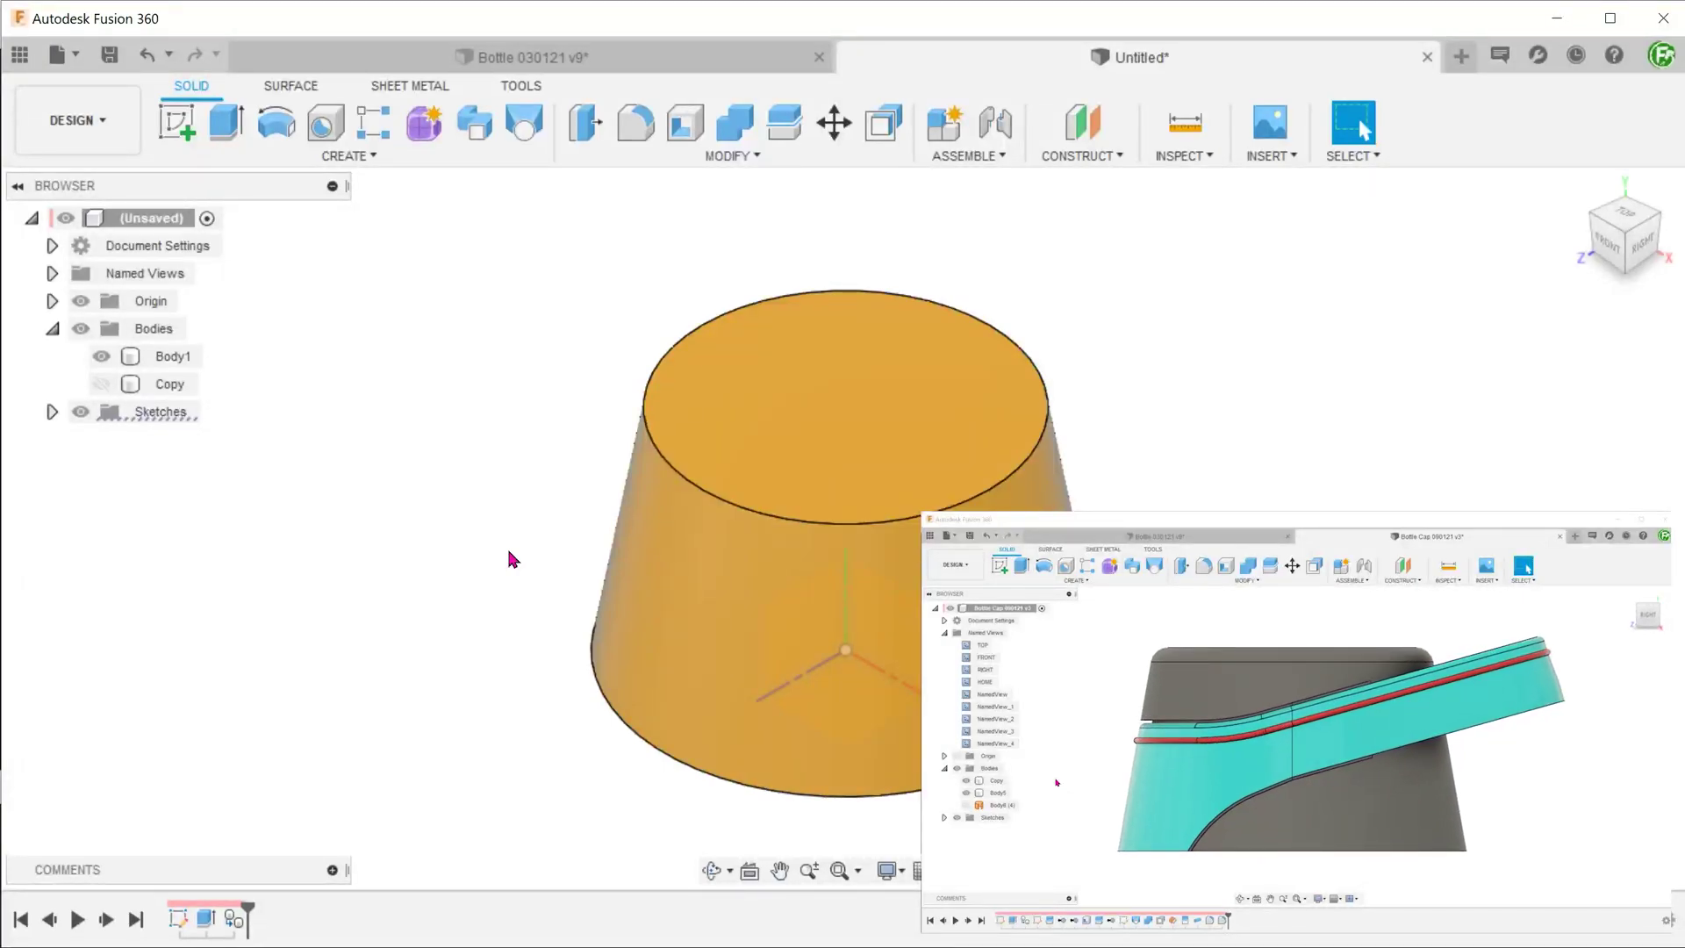
Create a sketch on the YZ plane that runs through the tapered body.
{"action": "left_click", "coordinate": [590, 592]}
{"action": "left_click", "coordinate": [798, 635]}
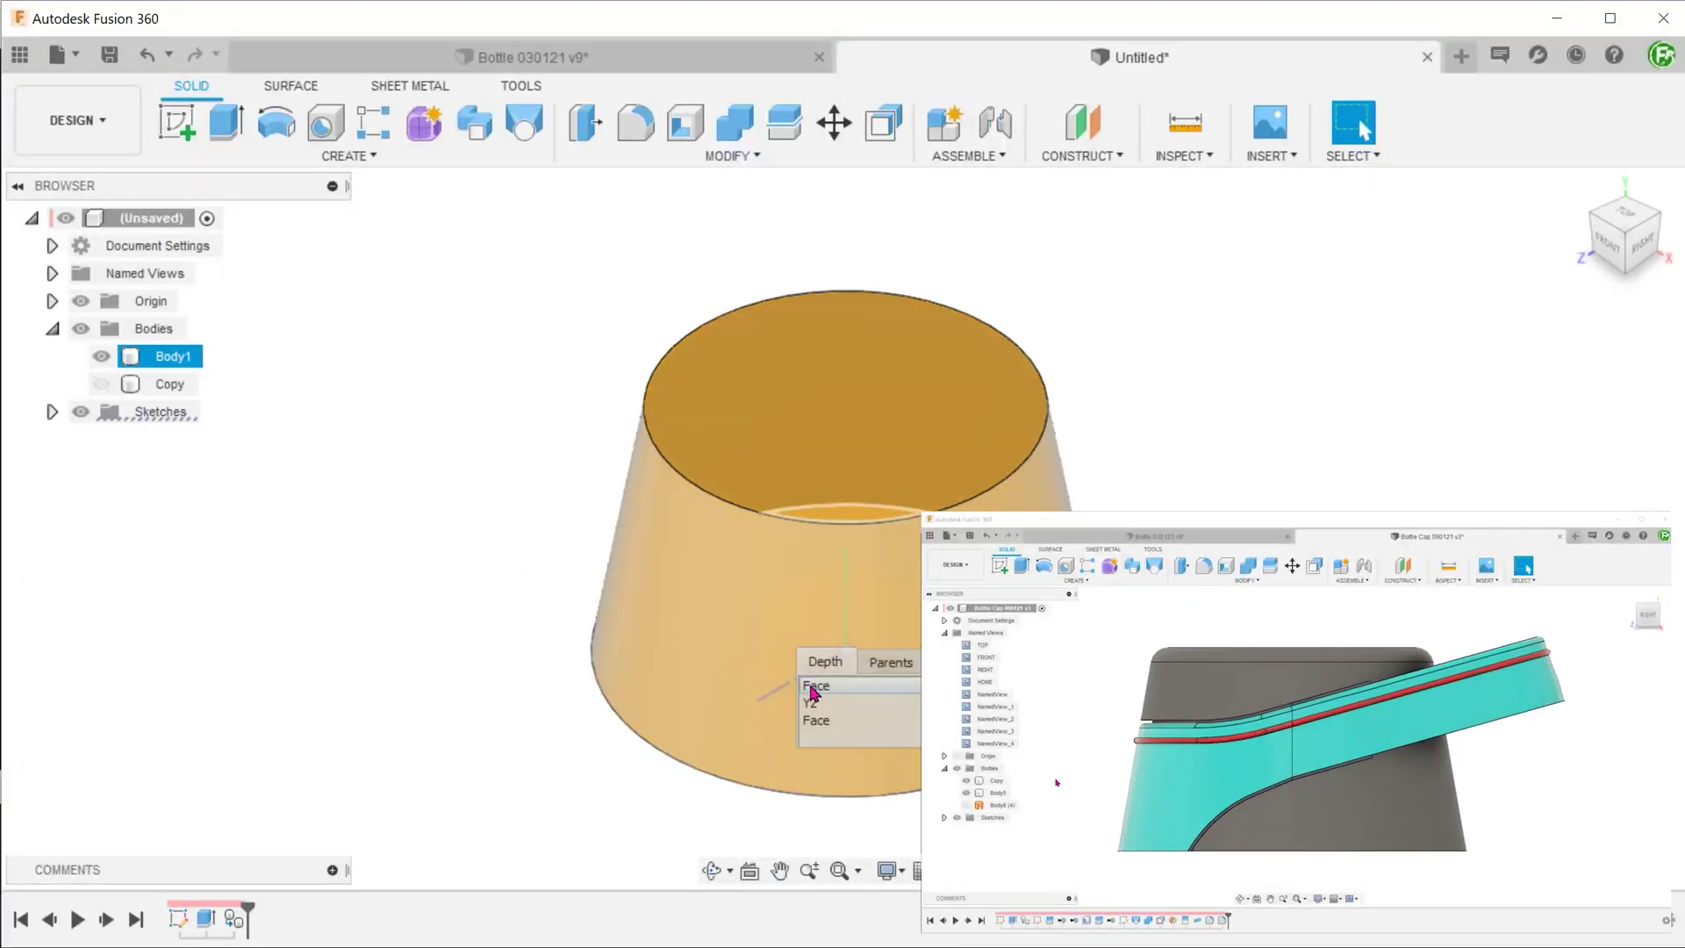
{"action": "left_click", "coordinate": [803, 689]}
{"action": "right_click", "coordinate": [798, 636]}
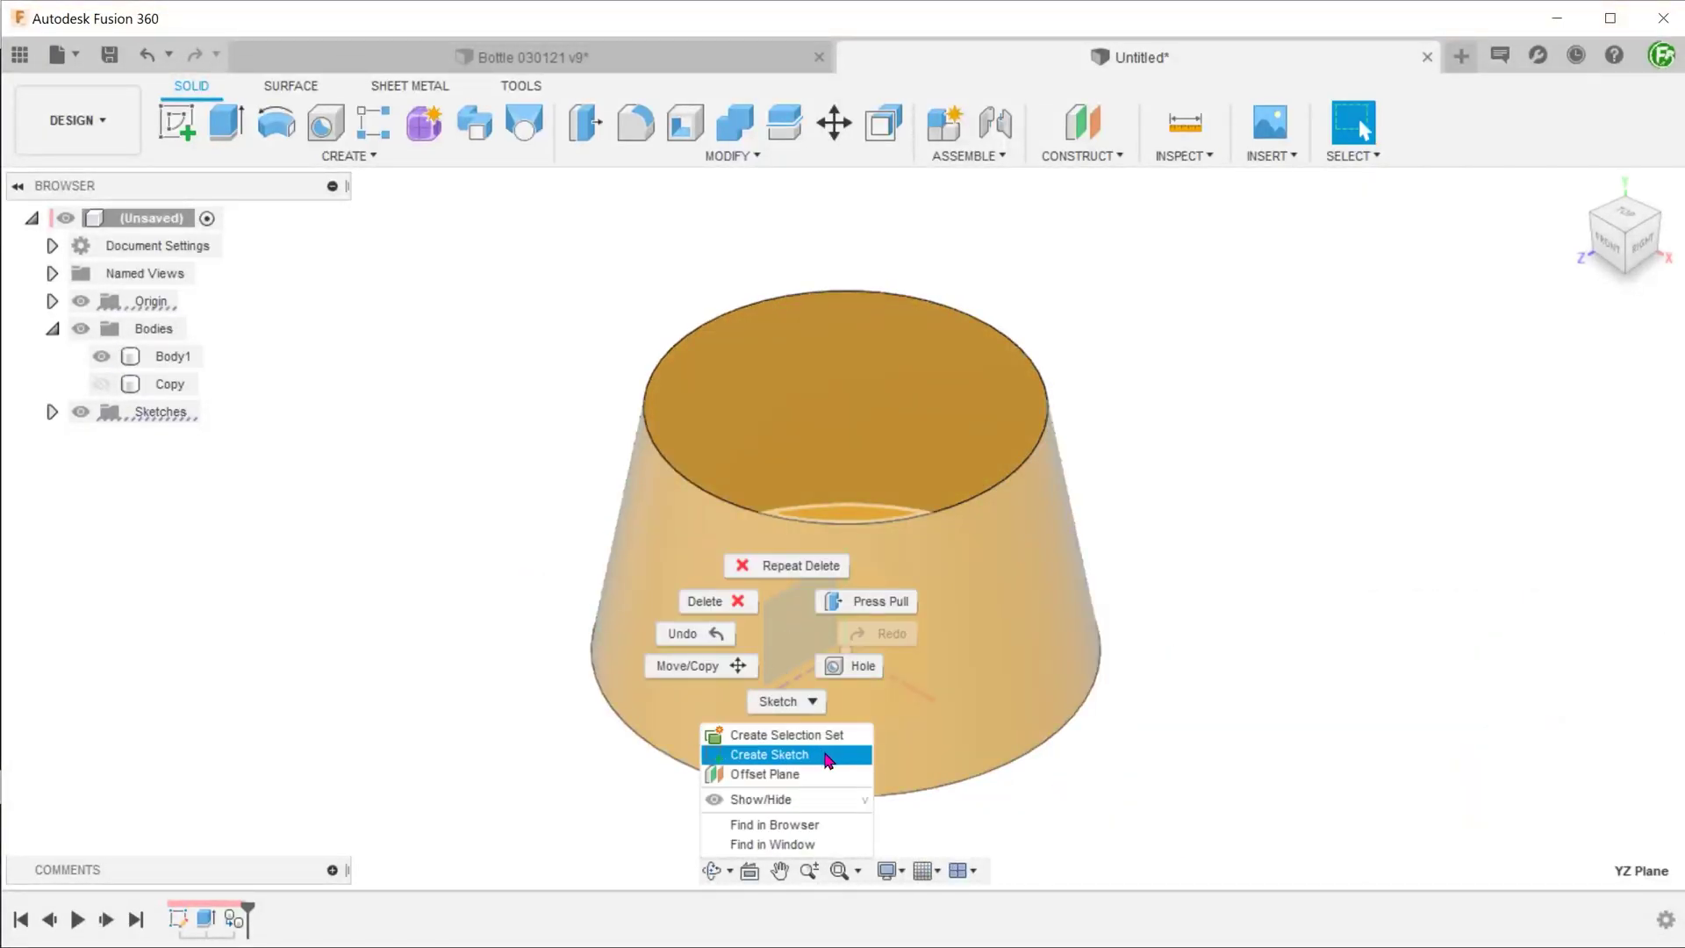
{"action": "left_click", "coordinate": [828, 756]}
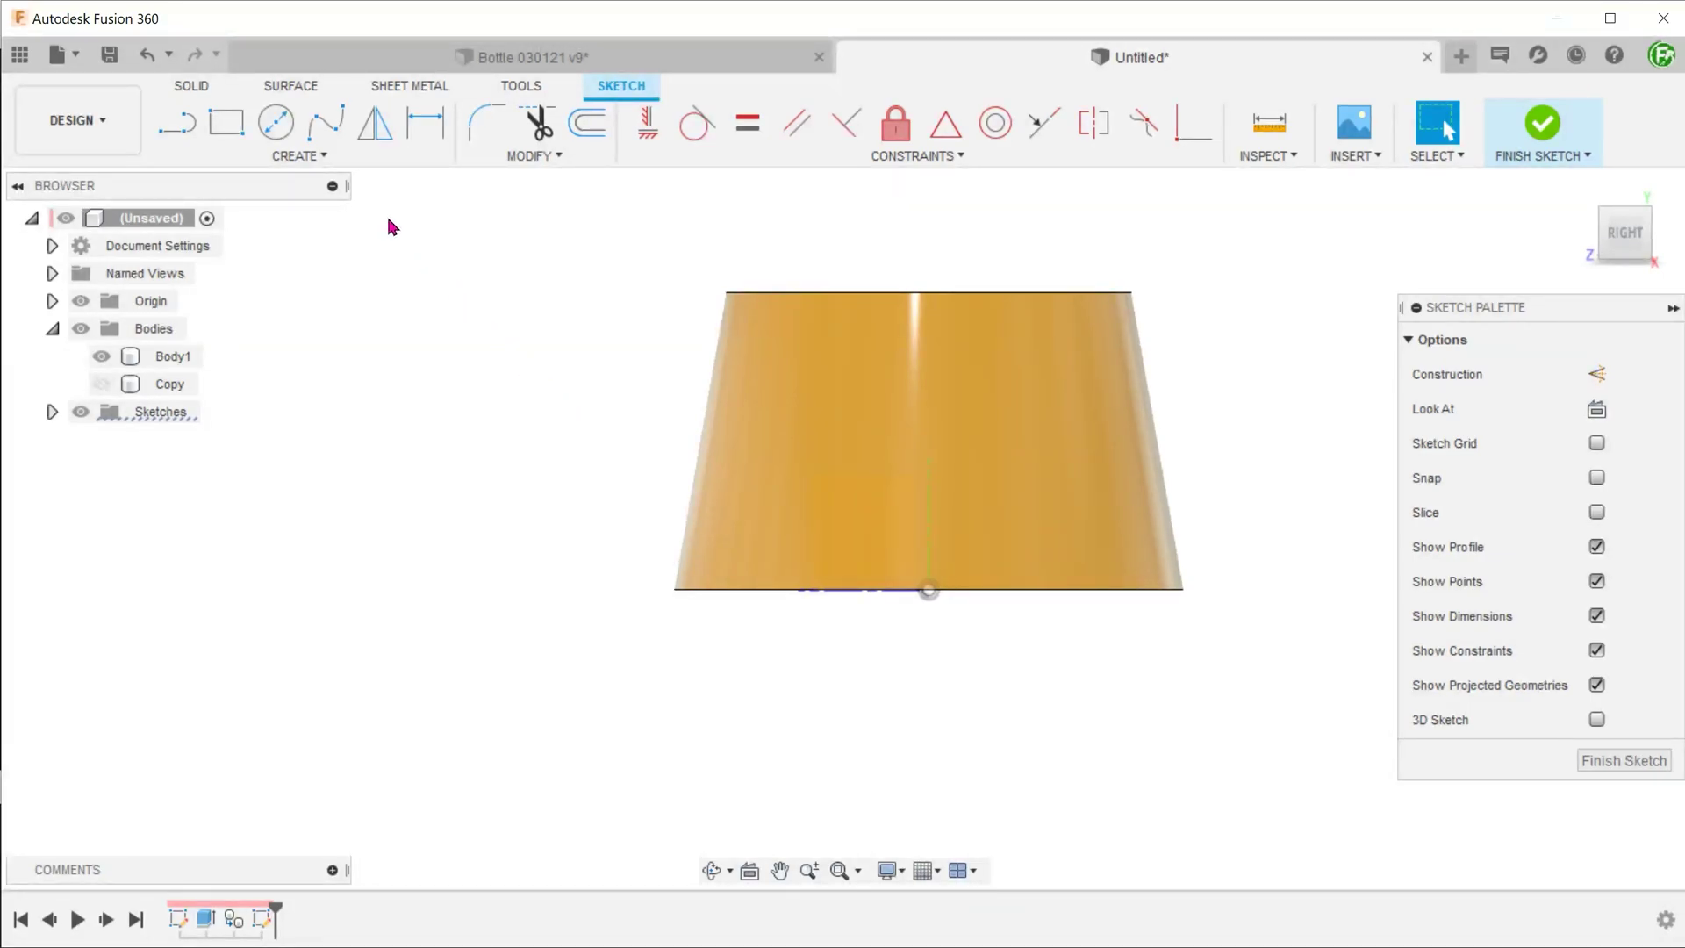
Project the intersection of the body's conical side face with the sketch plane, using Intersect with the projection link on.
{"action": "left_click", "coordinate": [319, 162]}
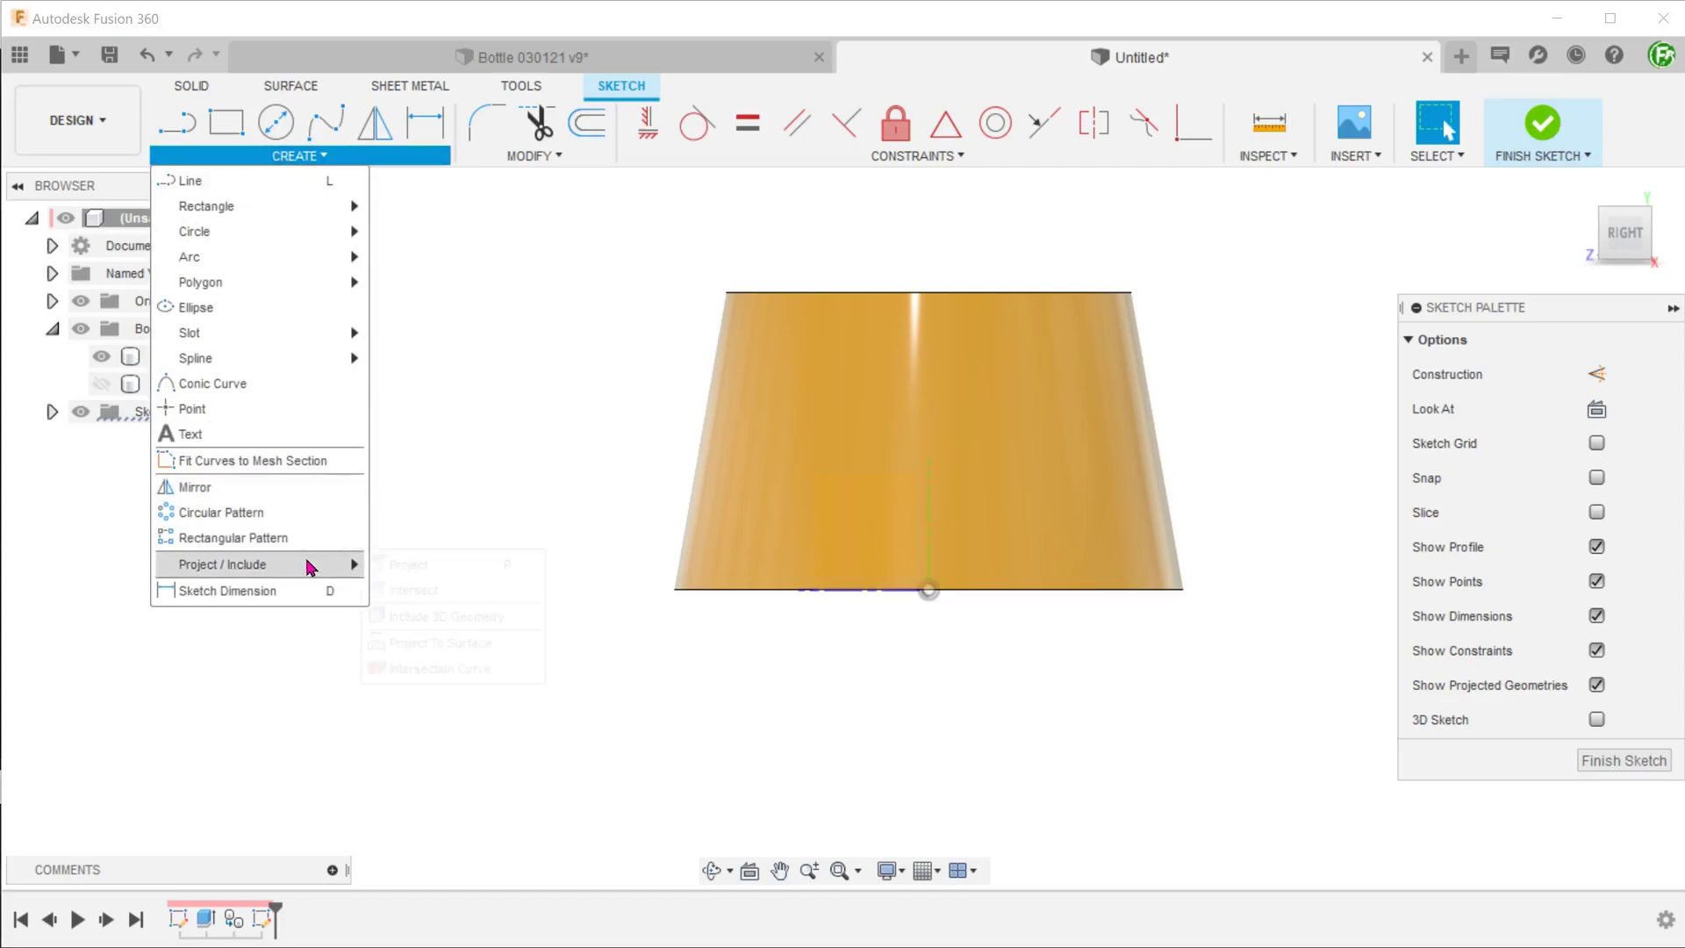
{"action": "mouse_move", "coordinate": [309, 567]}
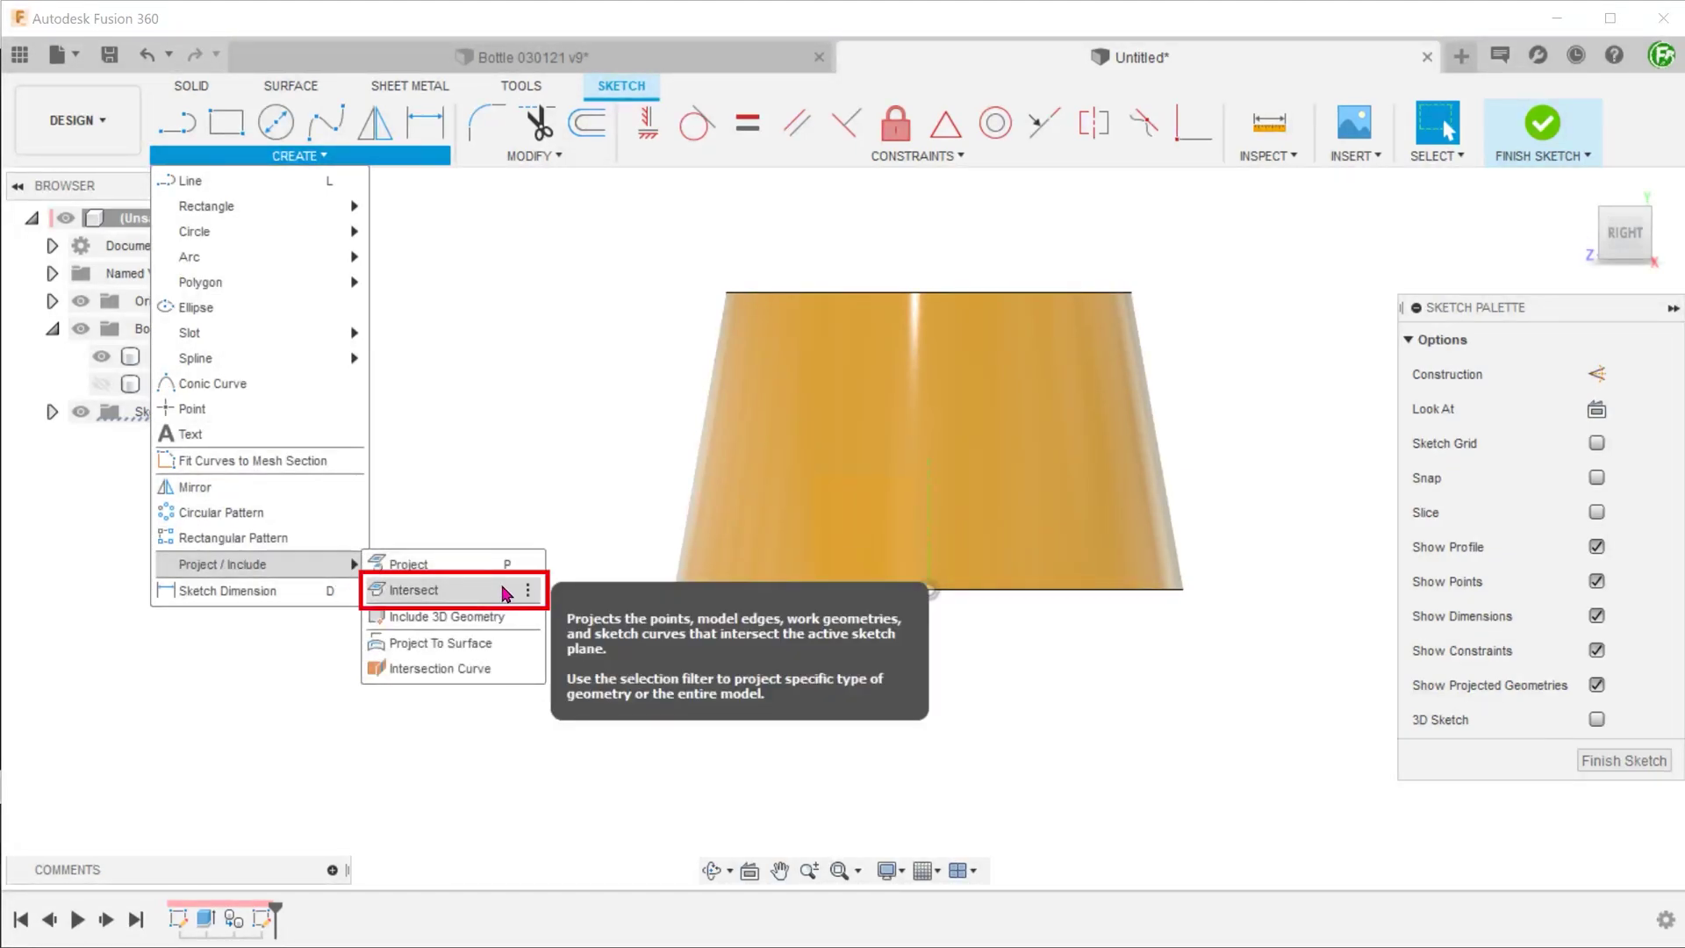
{"action": "left_click", "coordinate": [505, 591]}
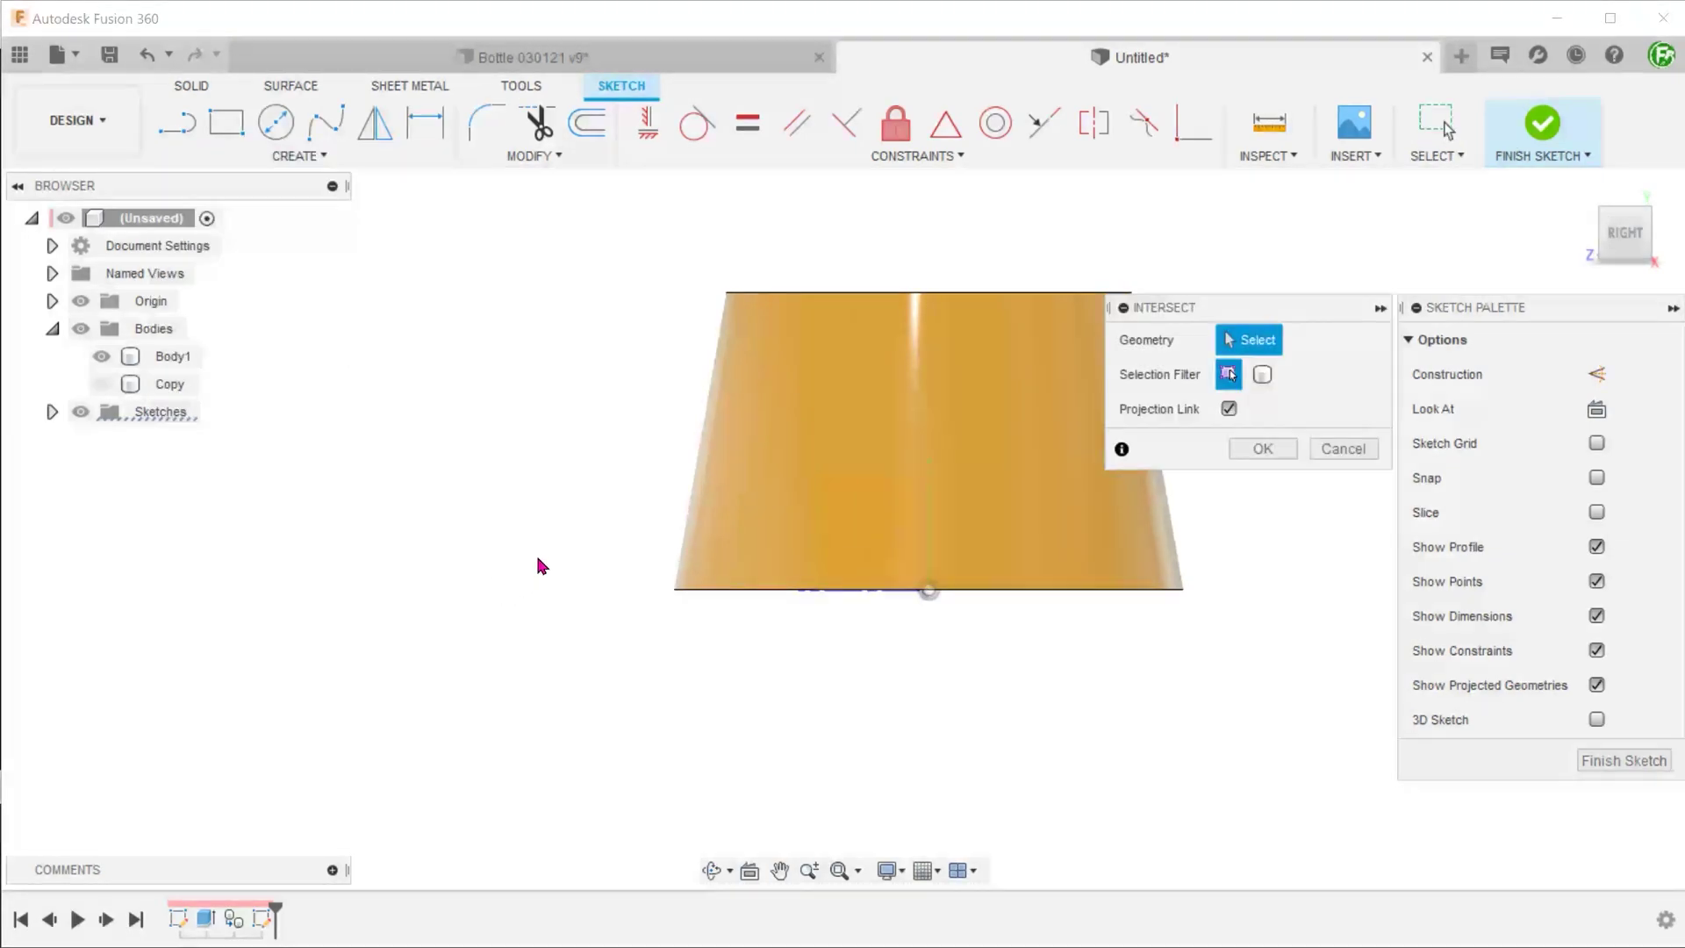
{"action": "key", "text": "F6"}
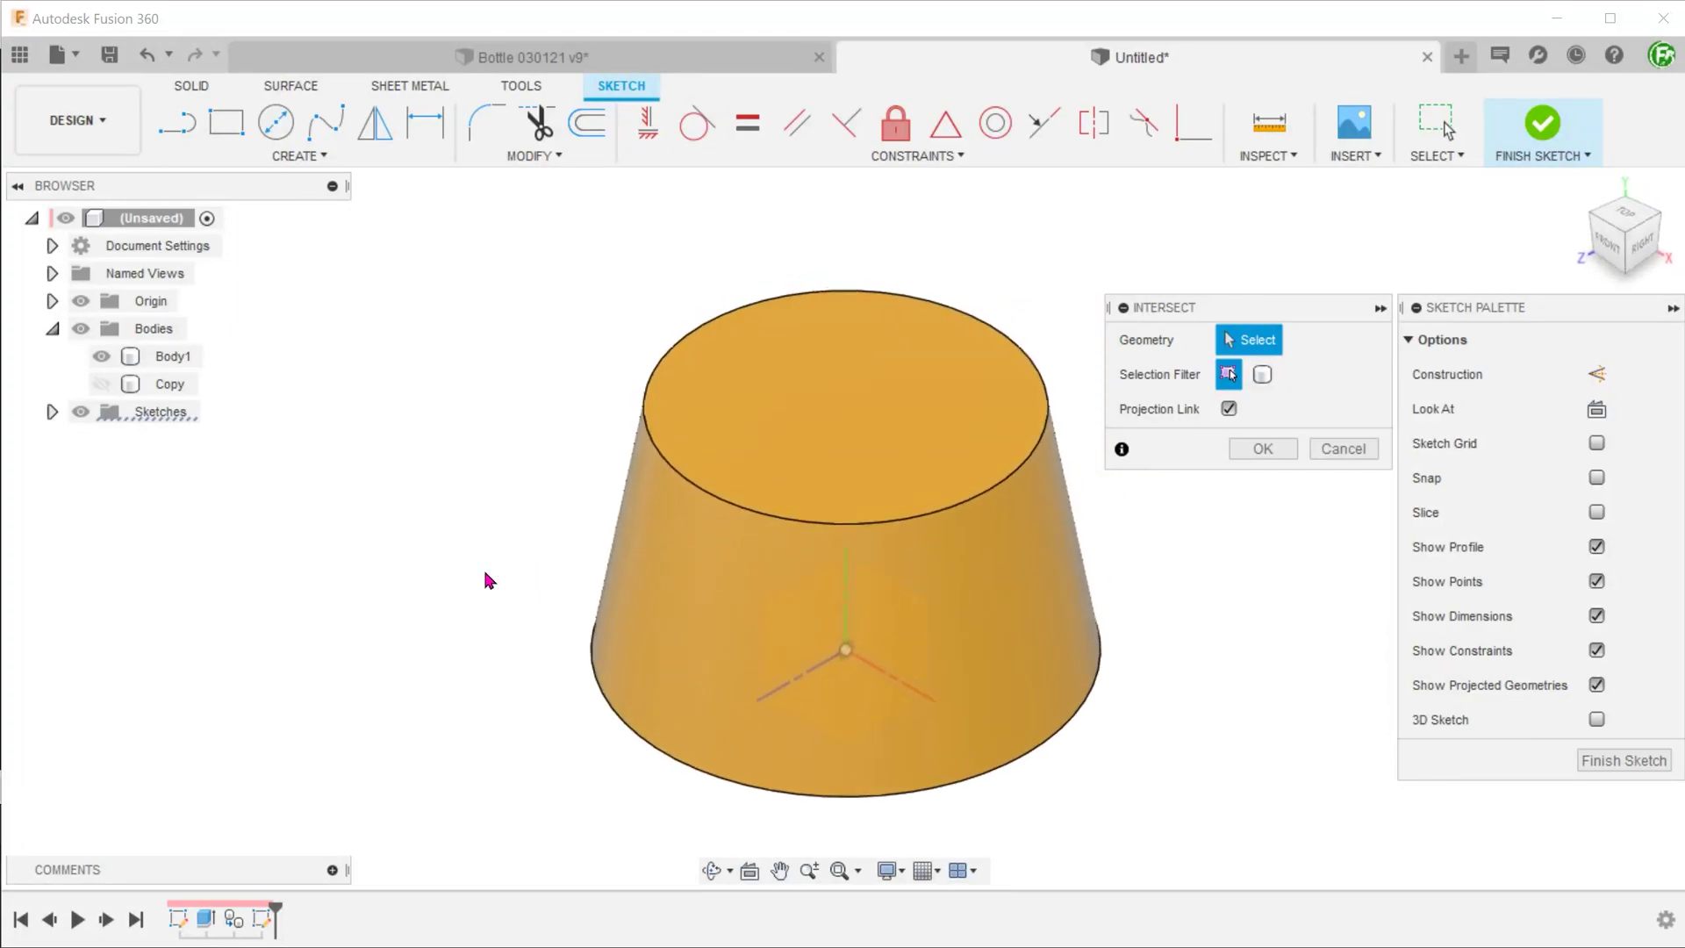
{"action": "left_click", "coordinate": [651, 564]}
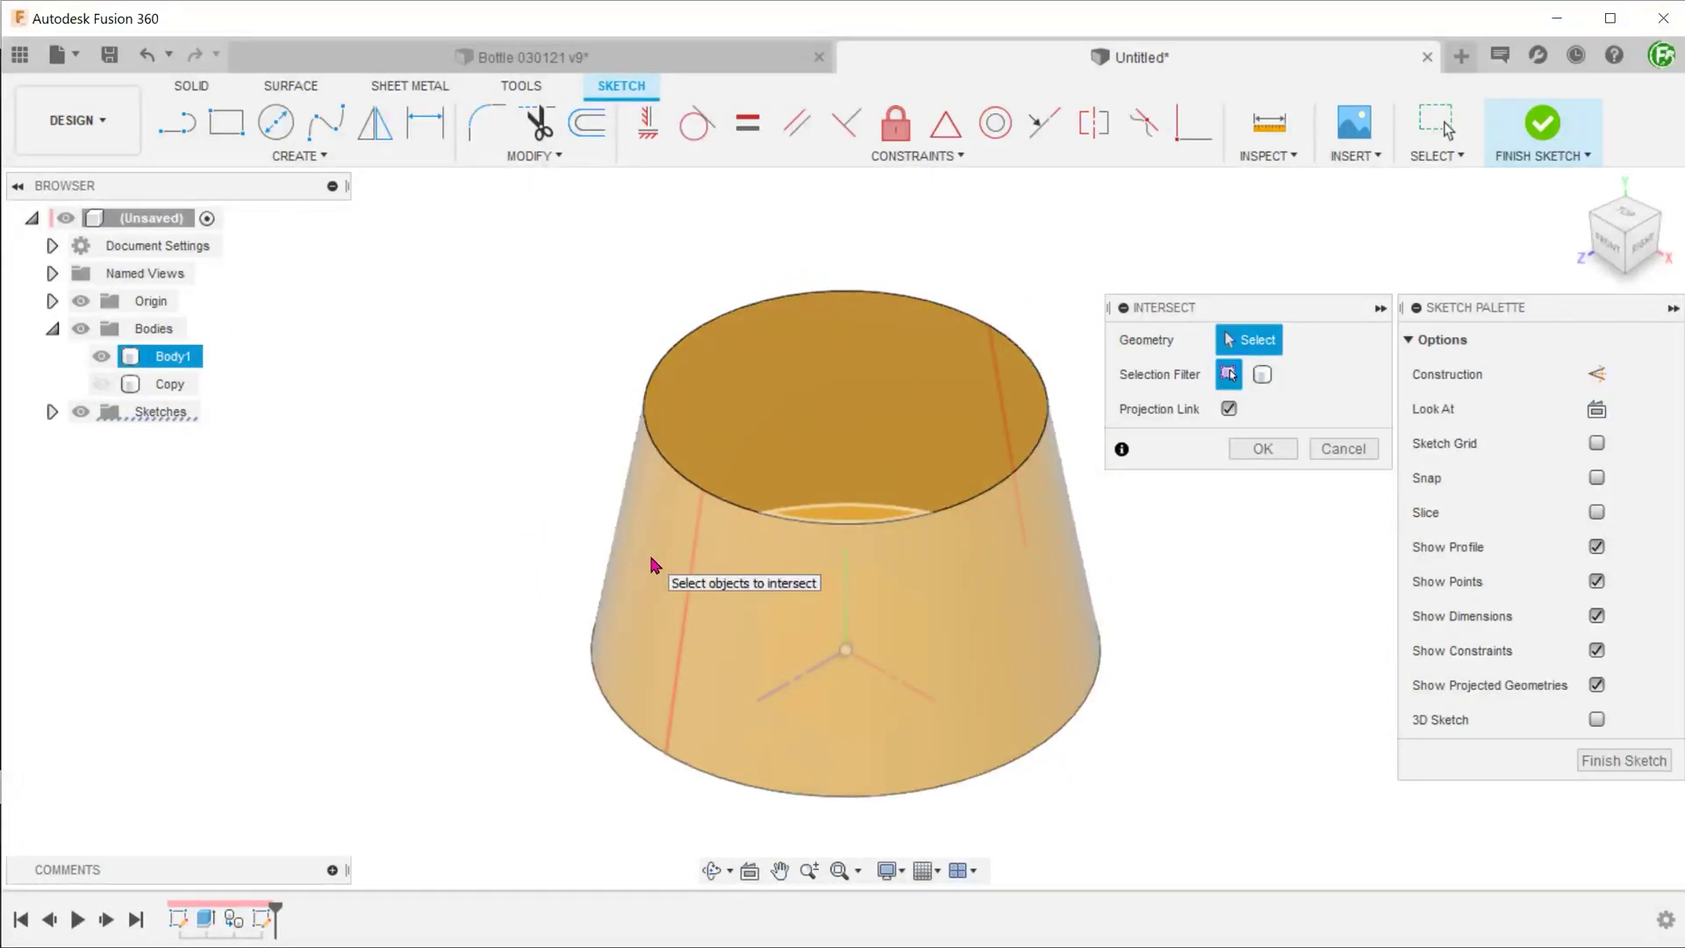
{"action": "left_click", "coordinate": [651, 564]}
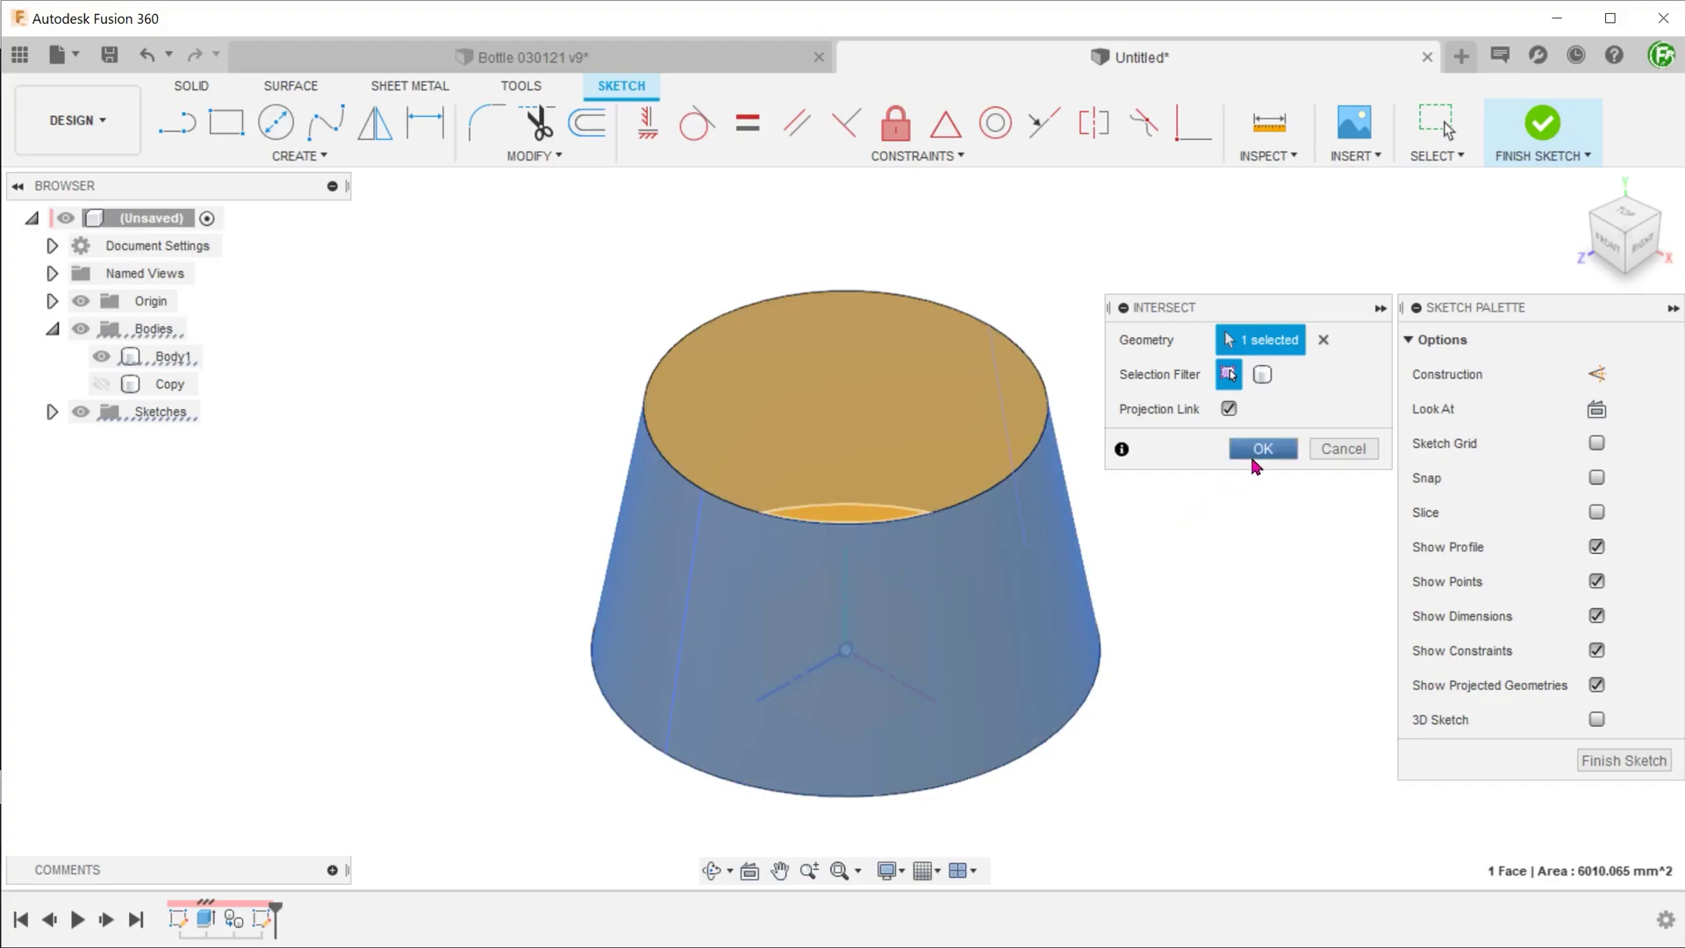
{"action": "left_click", "coordinate": [1262, 449]}
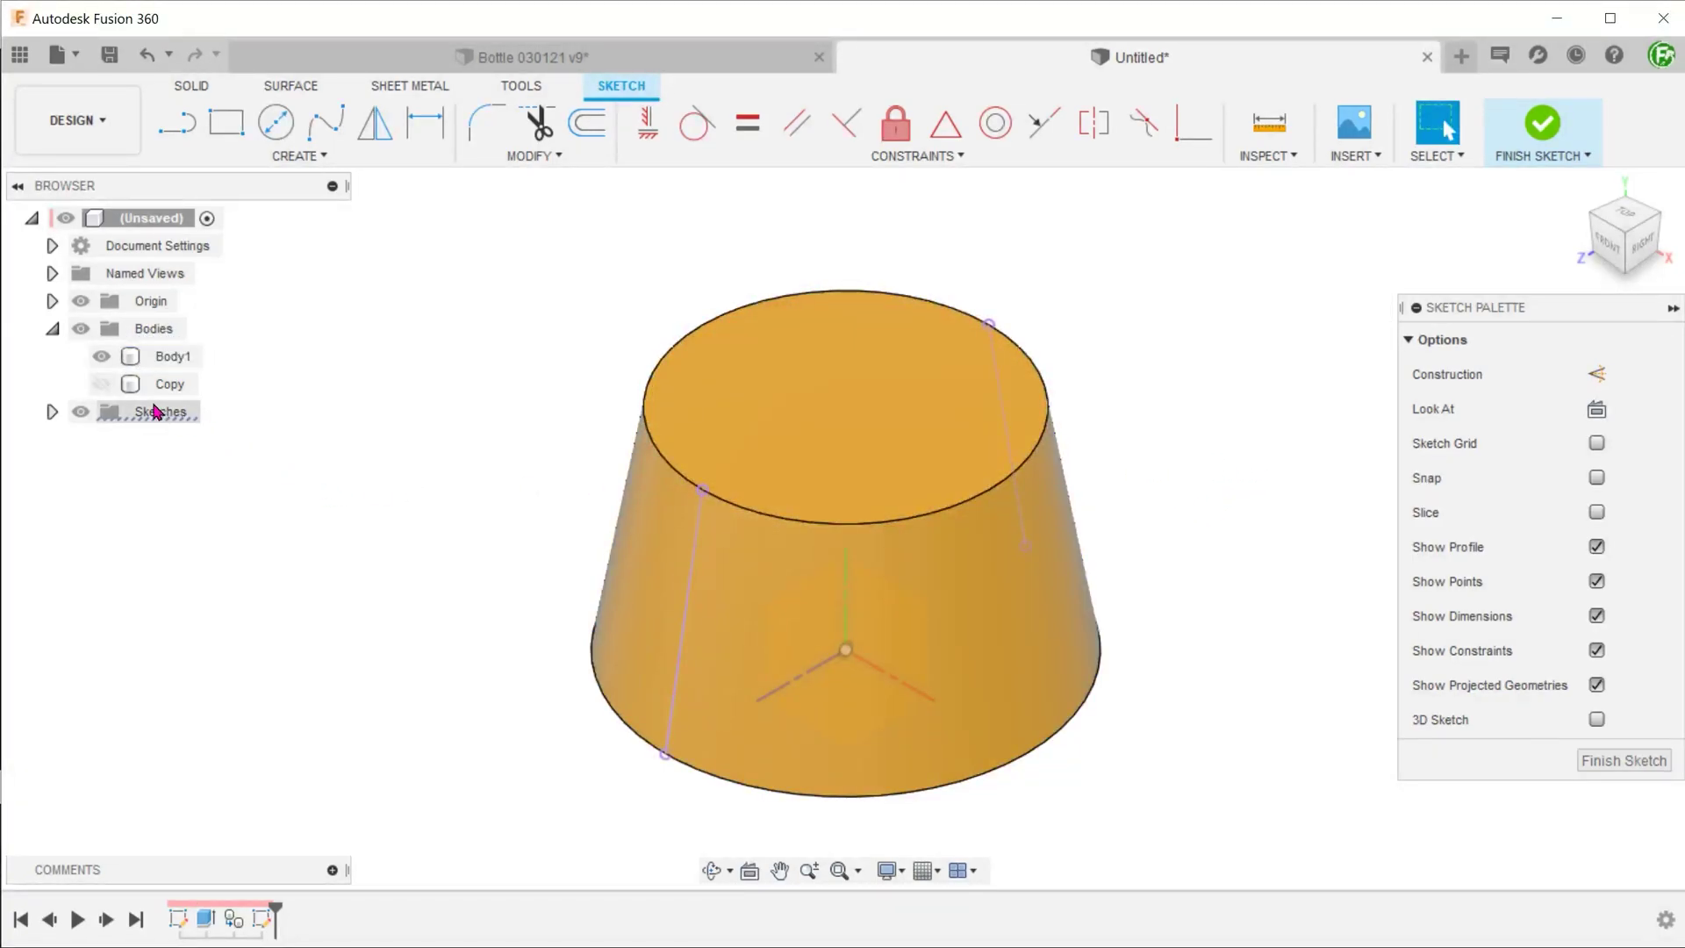
Hide Body1 to leave only the intersection lines of the sketch on view.
{"action": "left_click", "coordinate": [102, 357]}
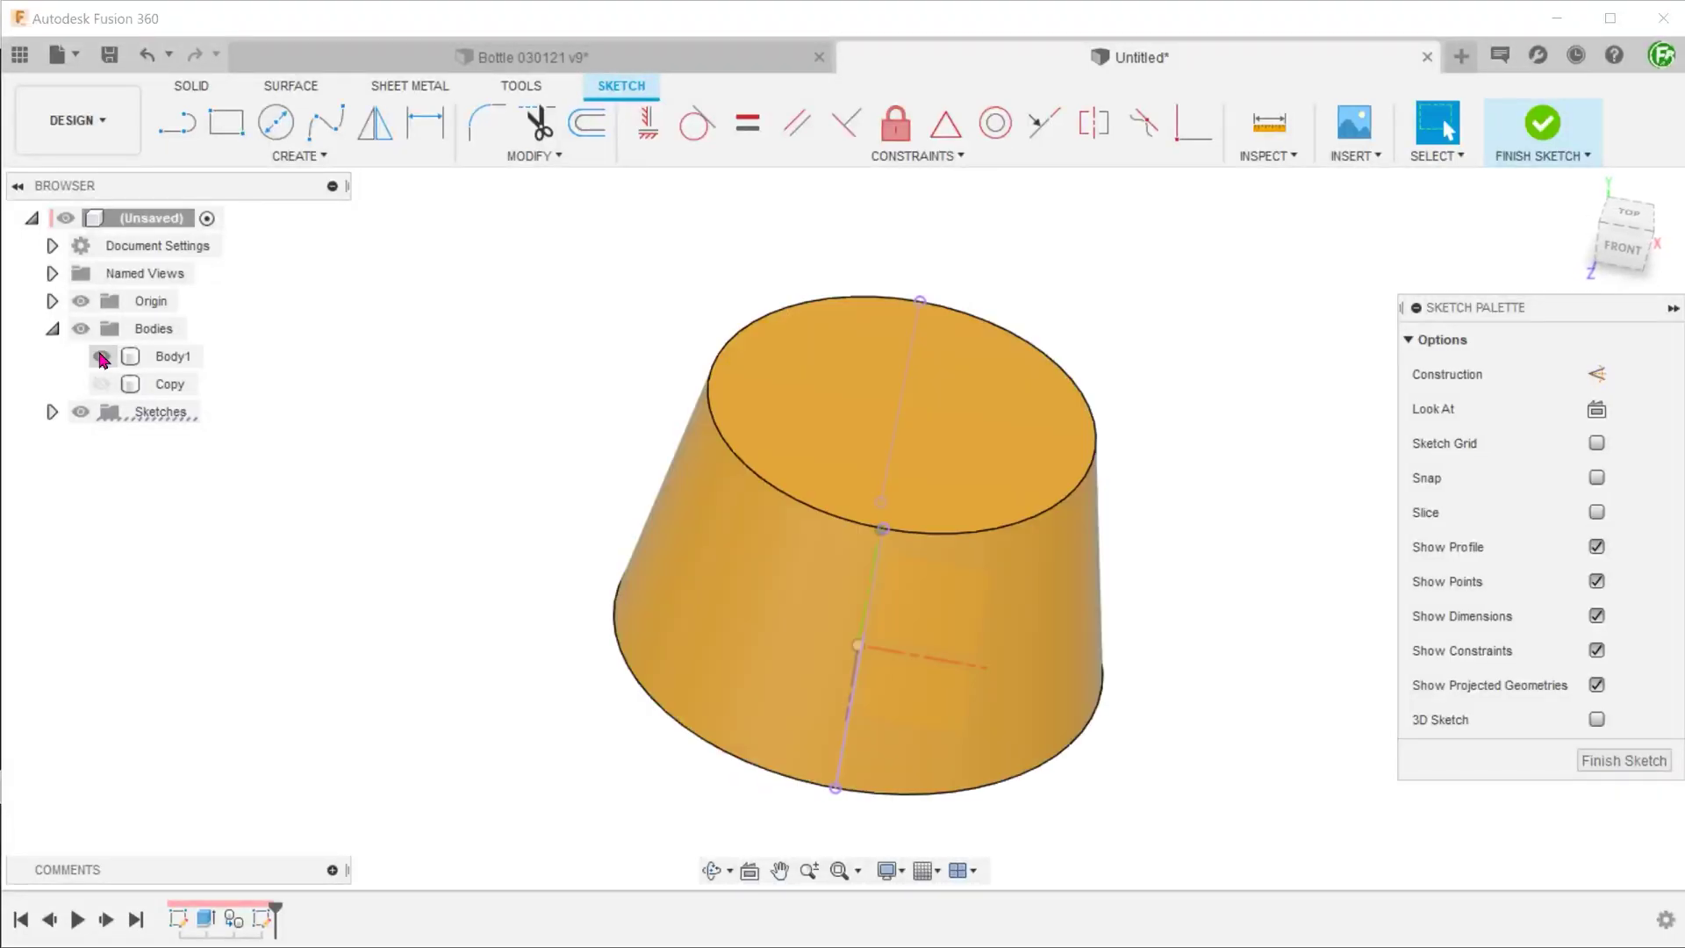
{"action": "left_click", "coordinate": [102, 356]}
{"action": "left_click", "coordinate": [102, 356]}
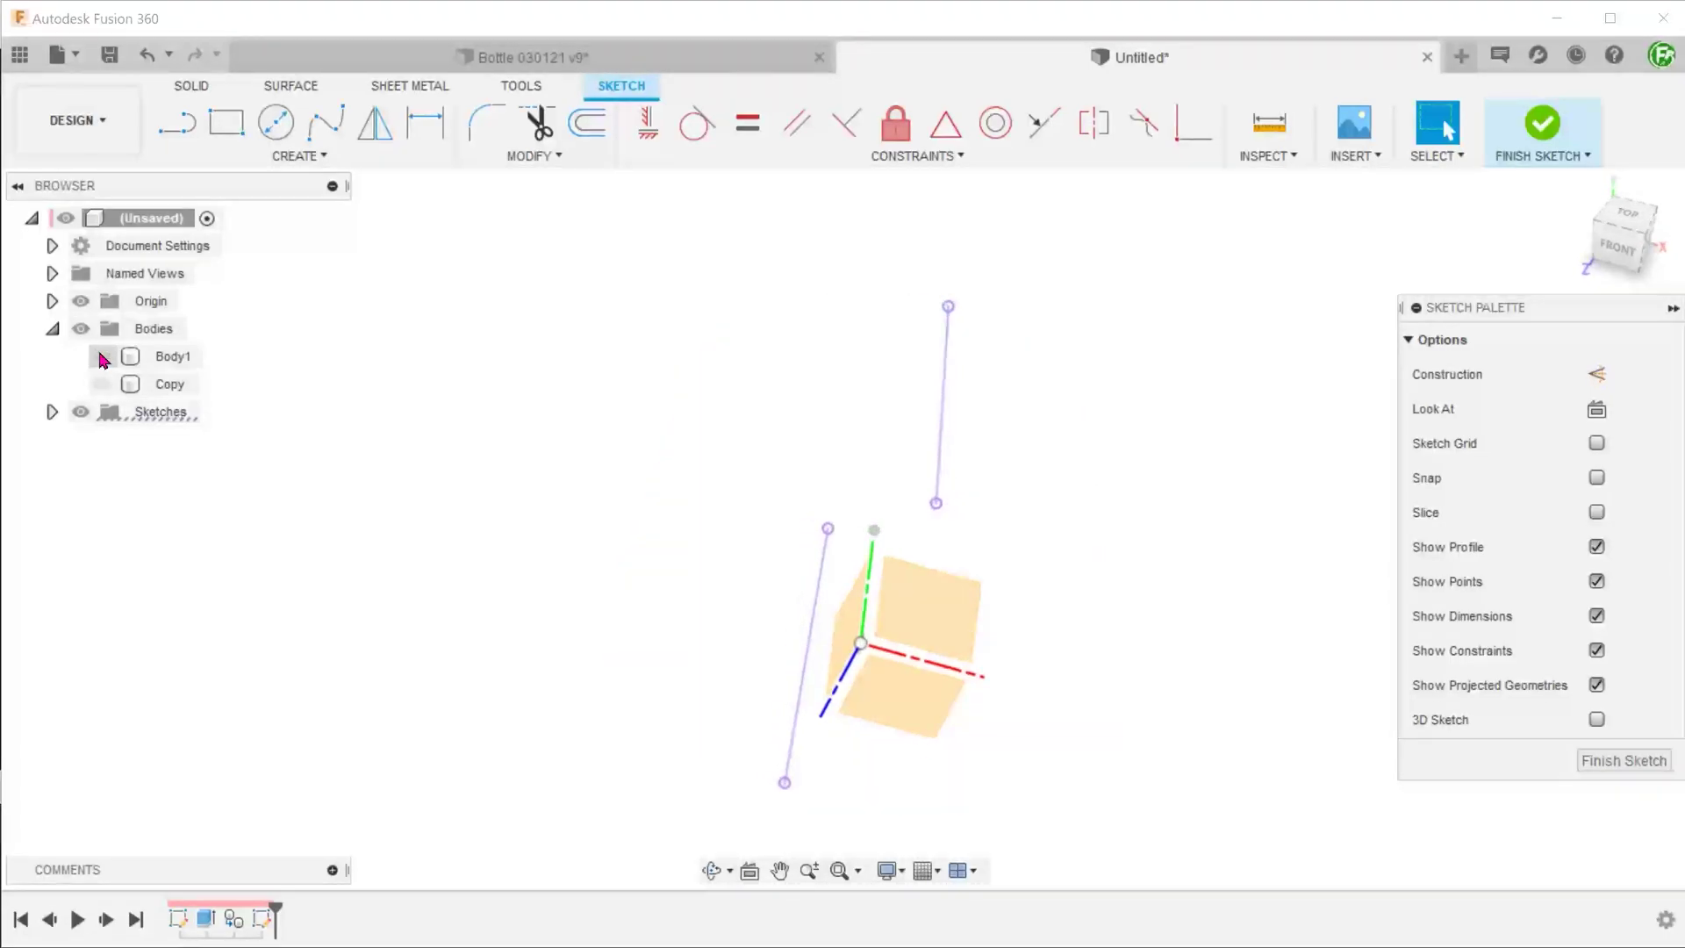
{"action": "left_click", "coordinate": [101, 357]}
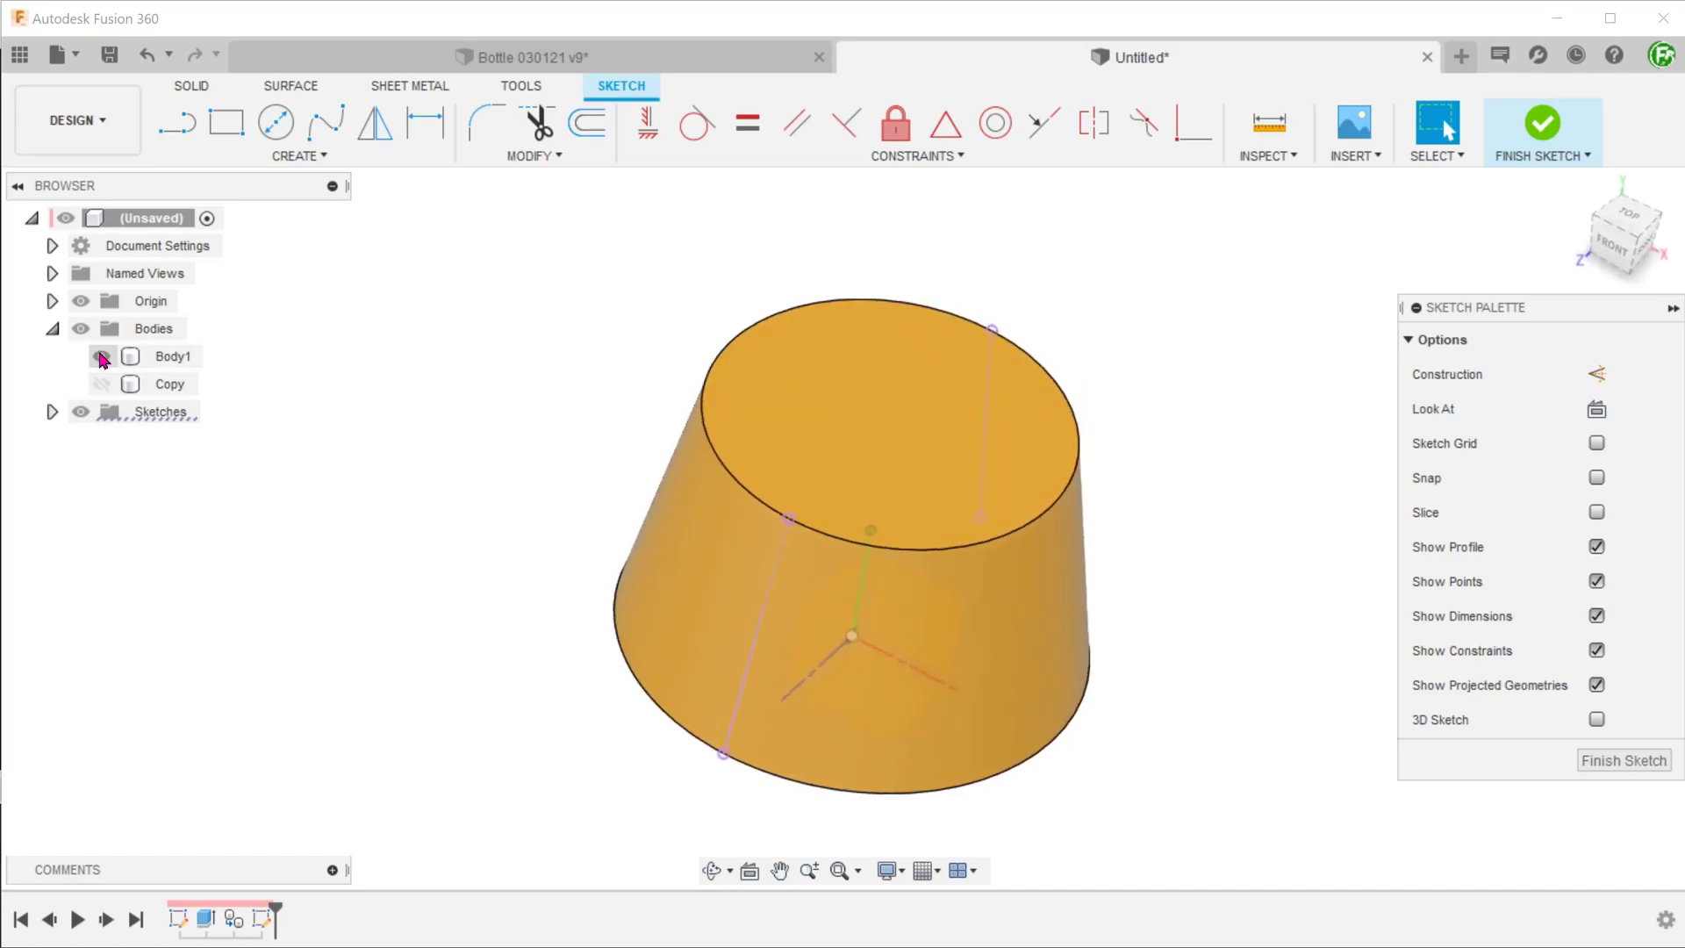
{"action": "left_click", "coordinate": [102, 356]}
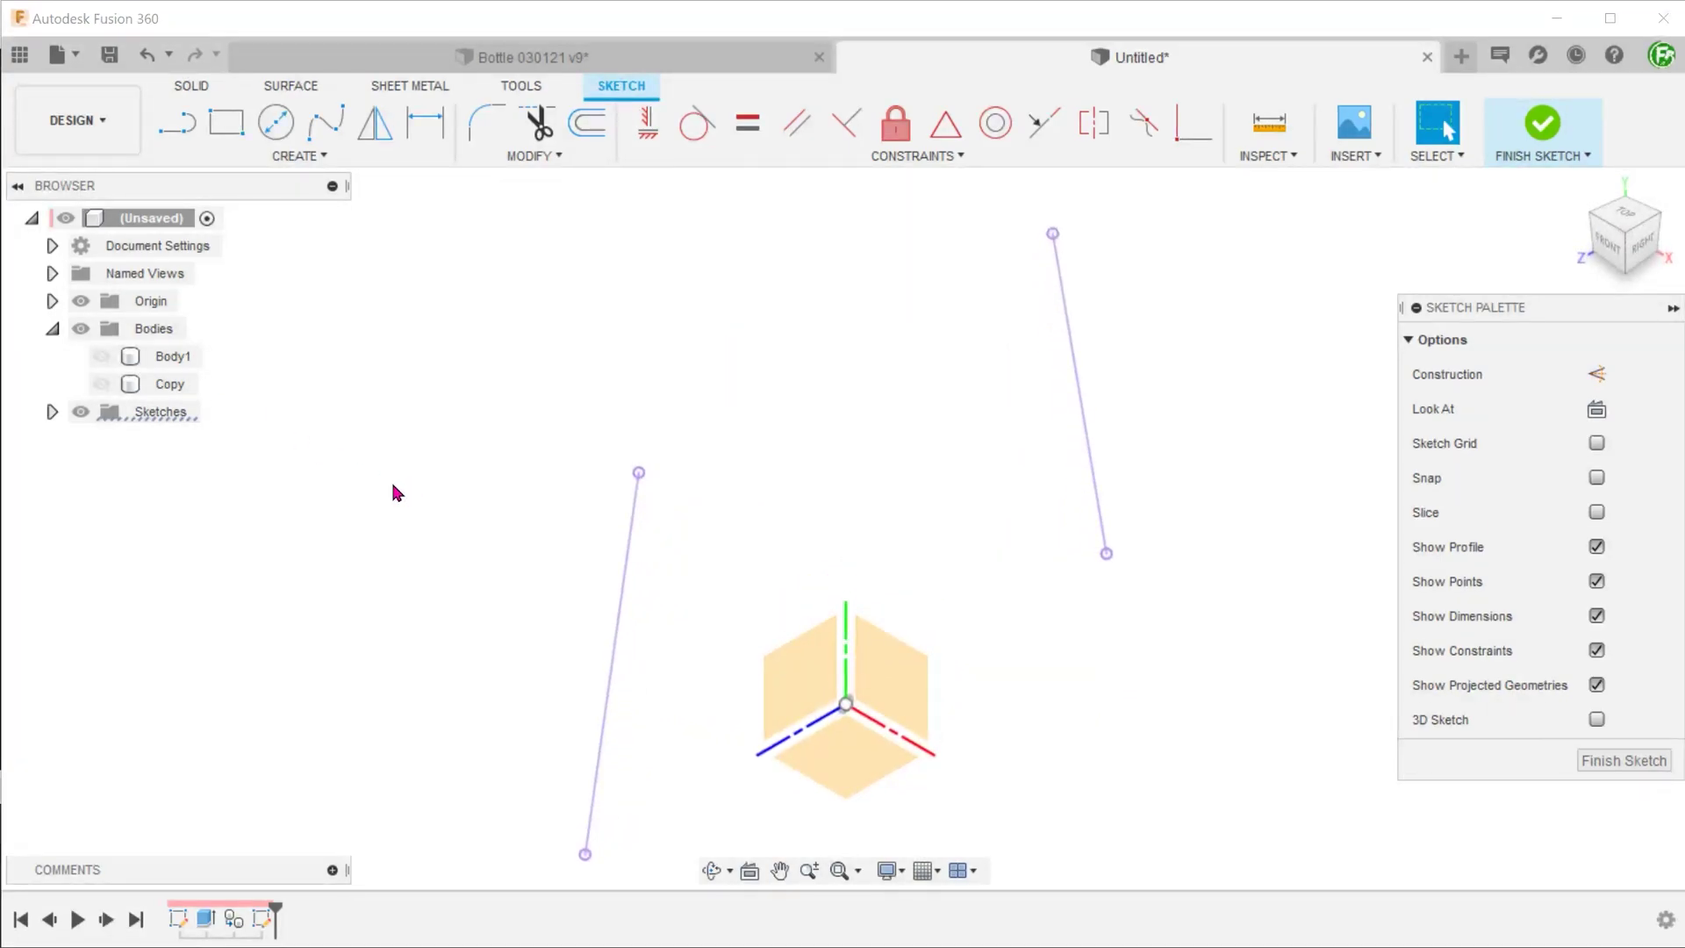
Face the sketch plane from the right and convert both slanted intersection lines to construction geometry.
{"action": "left_click", "coordinate": [1639, 246]}
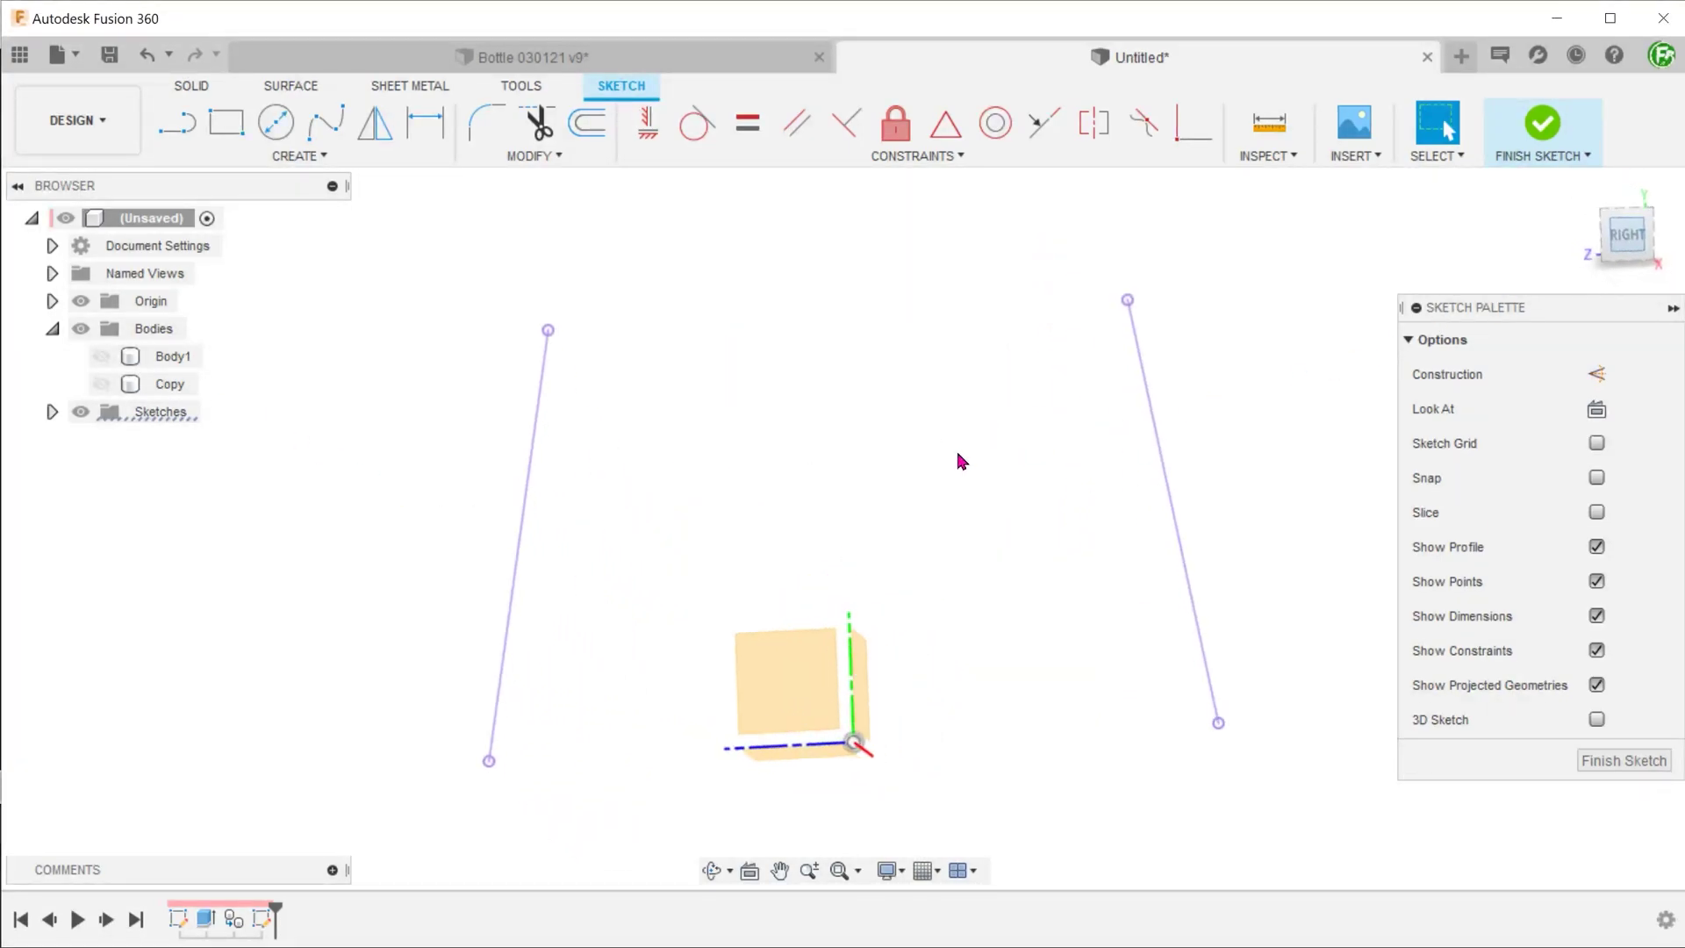
{"action": "left_click", "coordinate": [507, 563]}
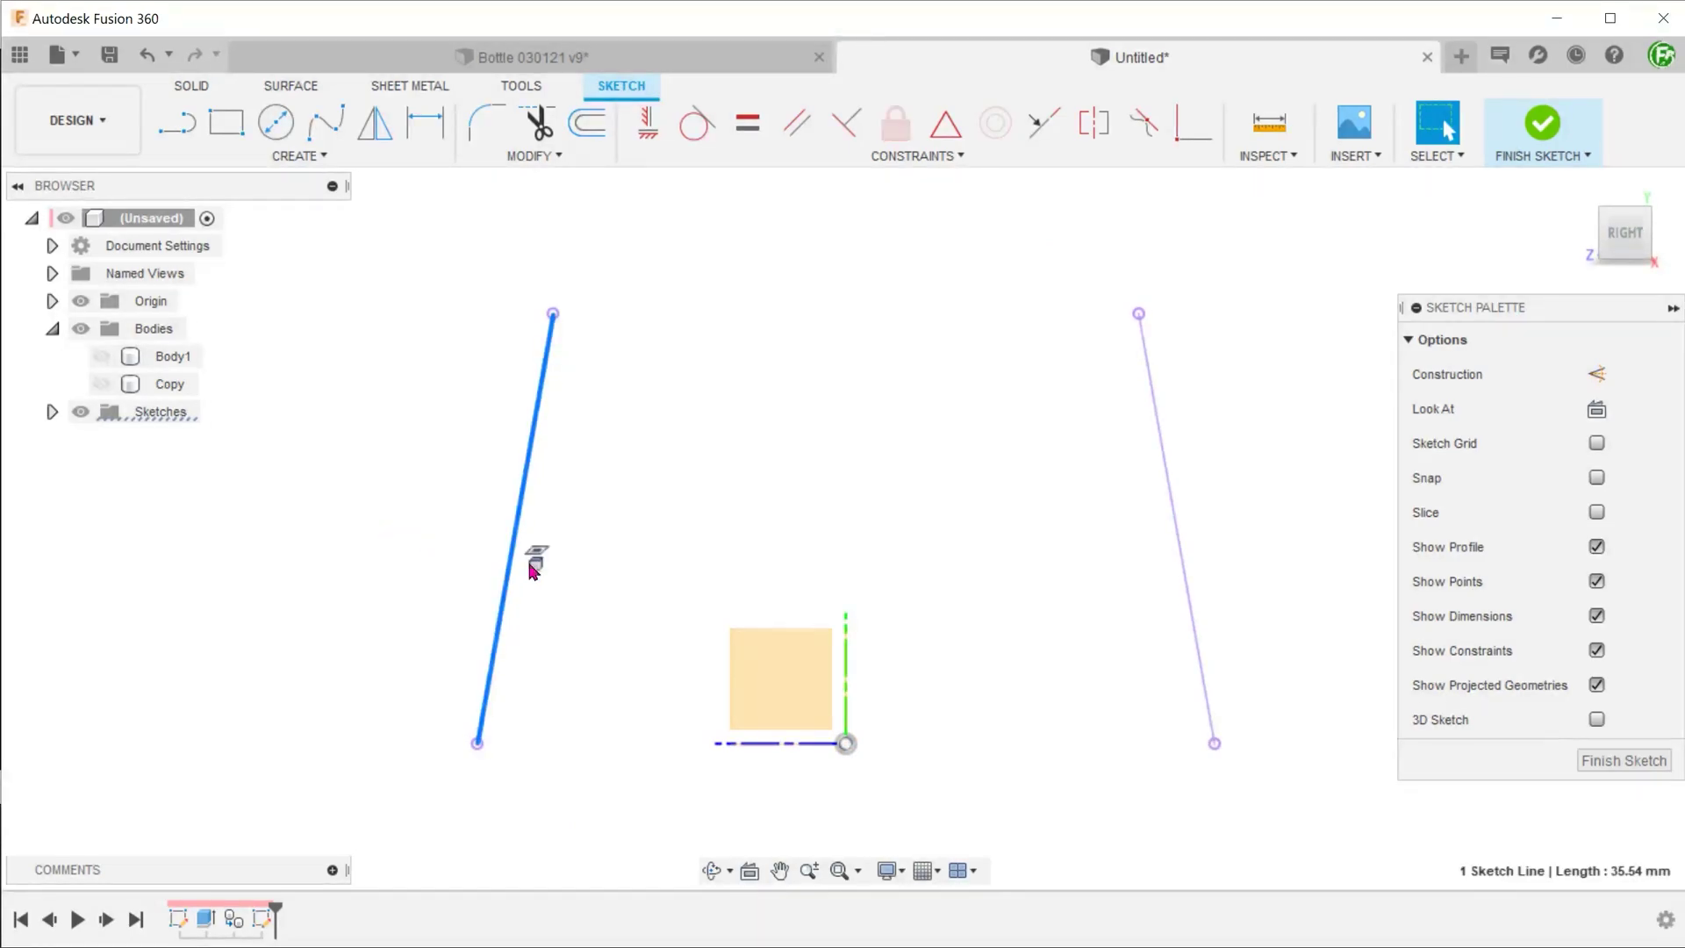
{"action": "left_click", "coordinate": [1182, 570]}
{"action": "key", "text": "x"}
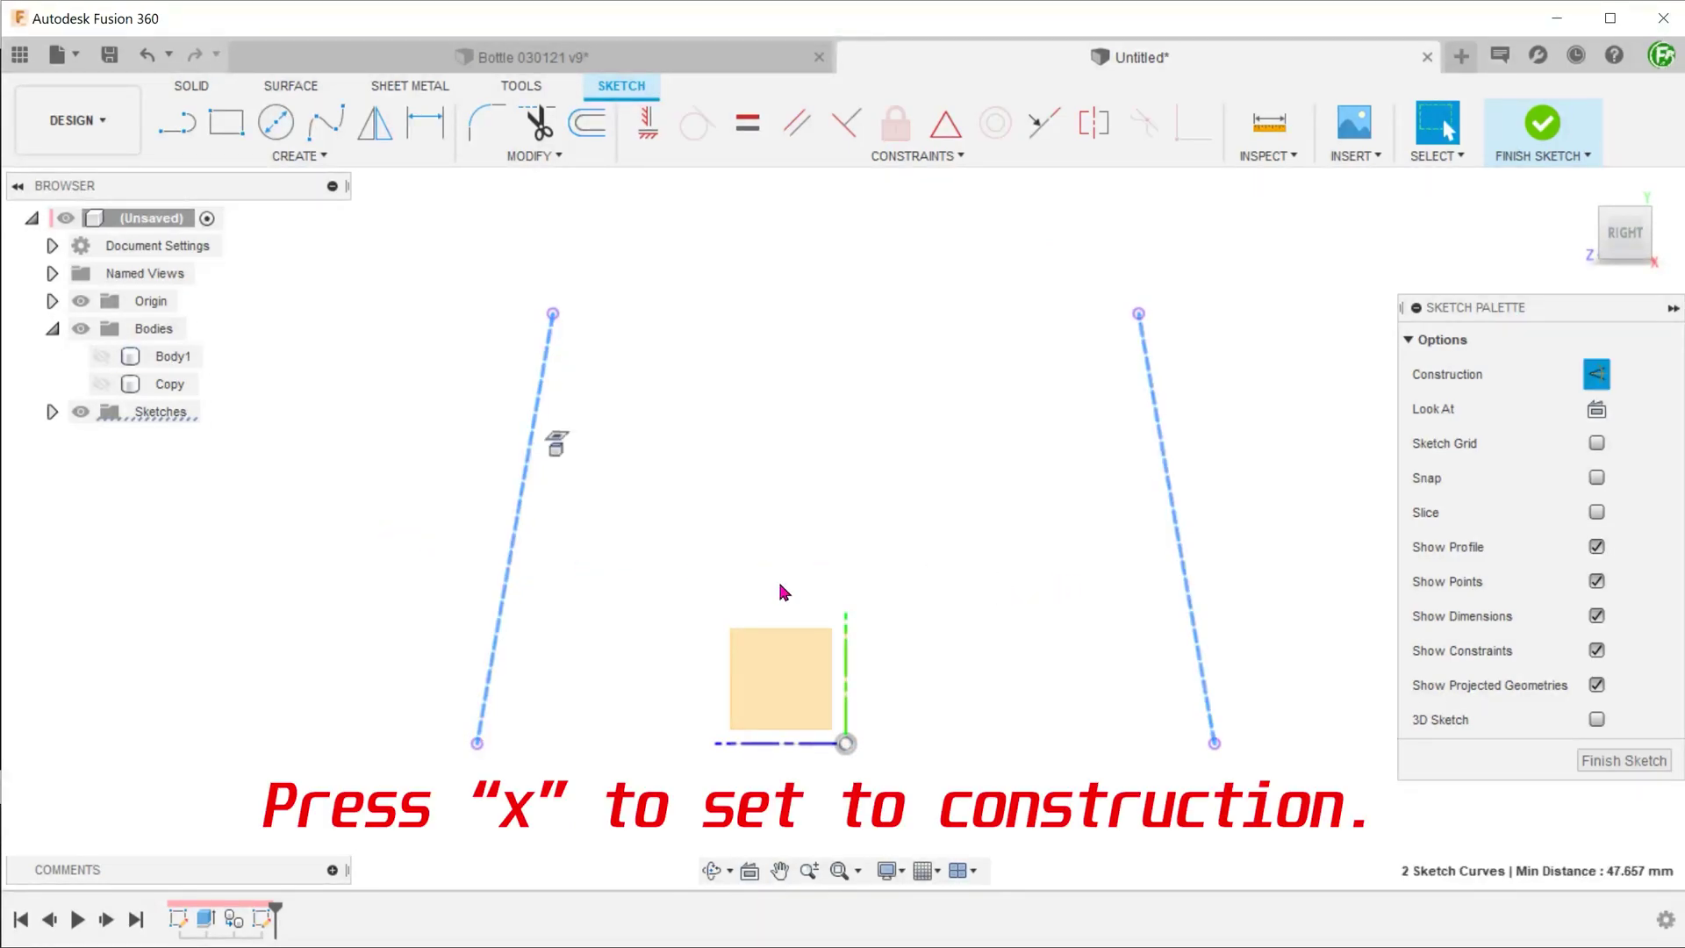
Sketch the upper profile between the two slanted construction lines: a short horizontal line, a tangent arc, and a rising straight line.
{"action": "key", "text": "Escape"}
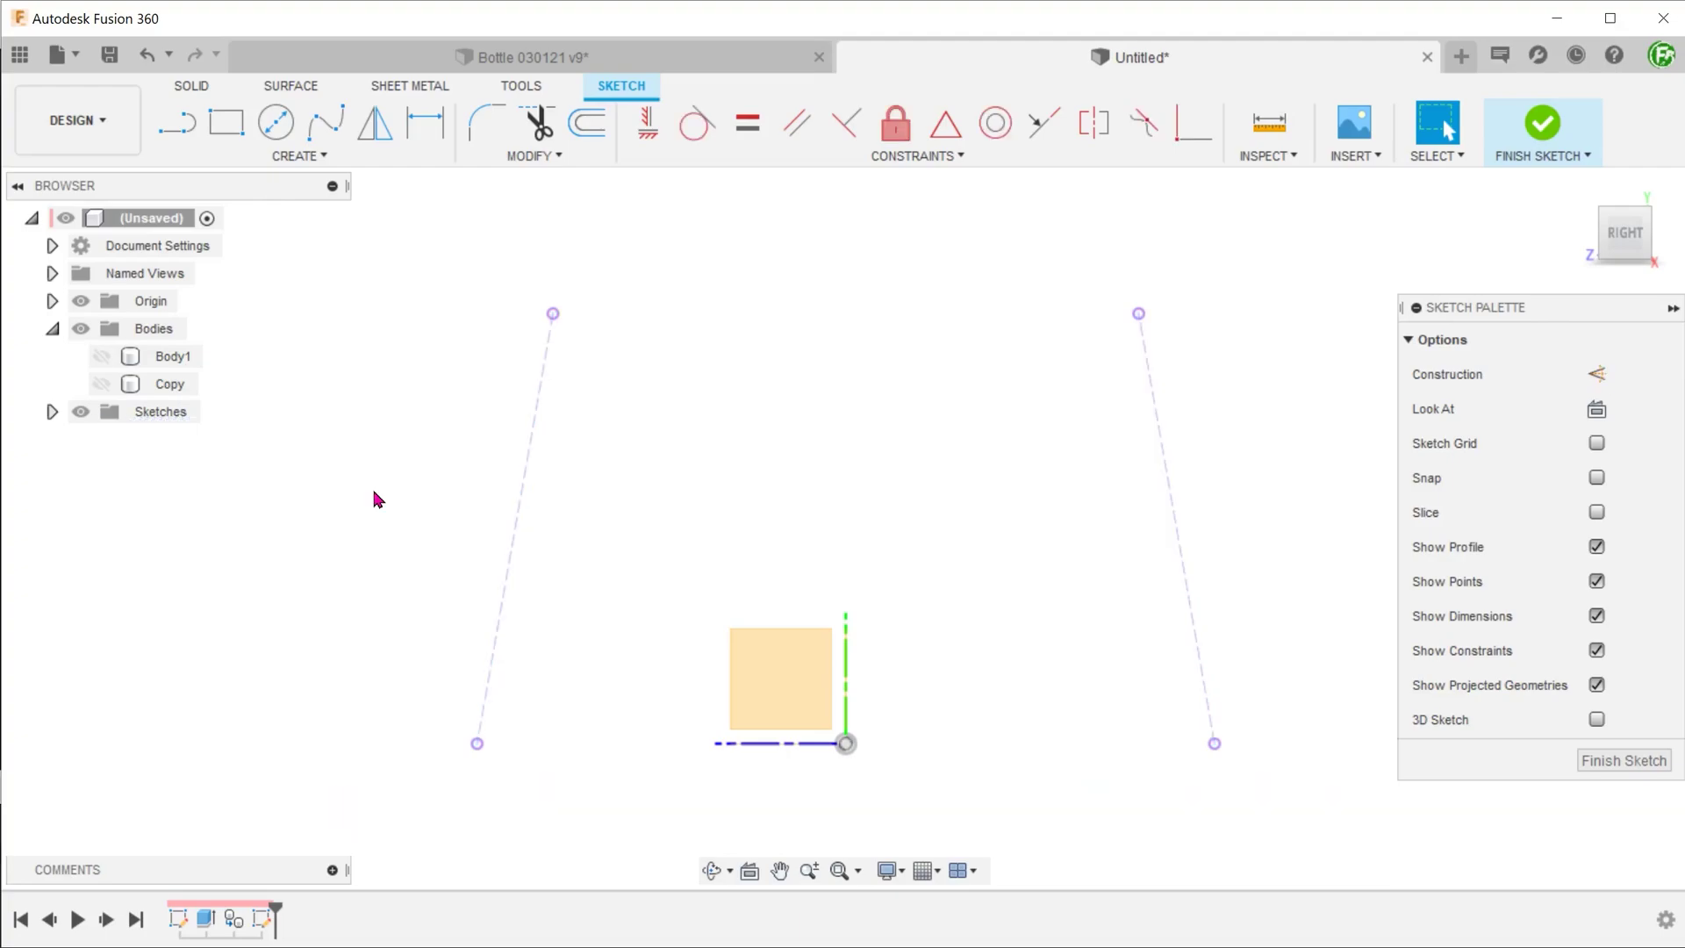
{"action": "key", "text": "l"}
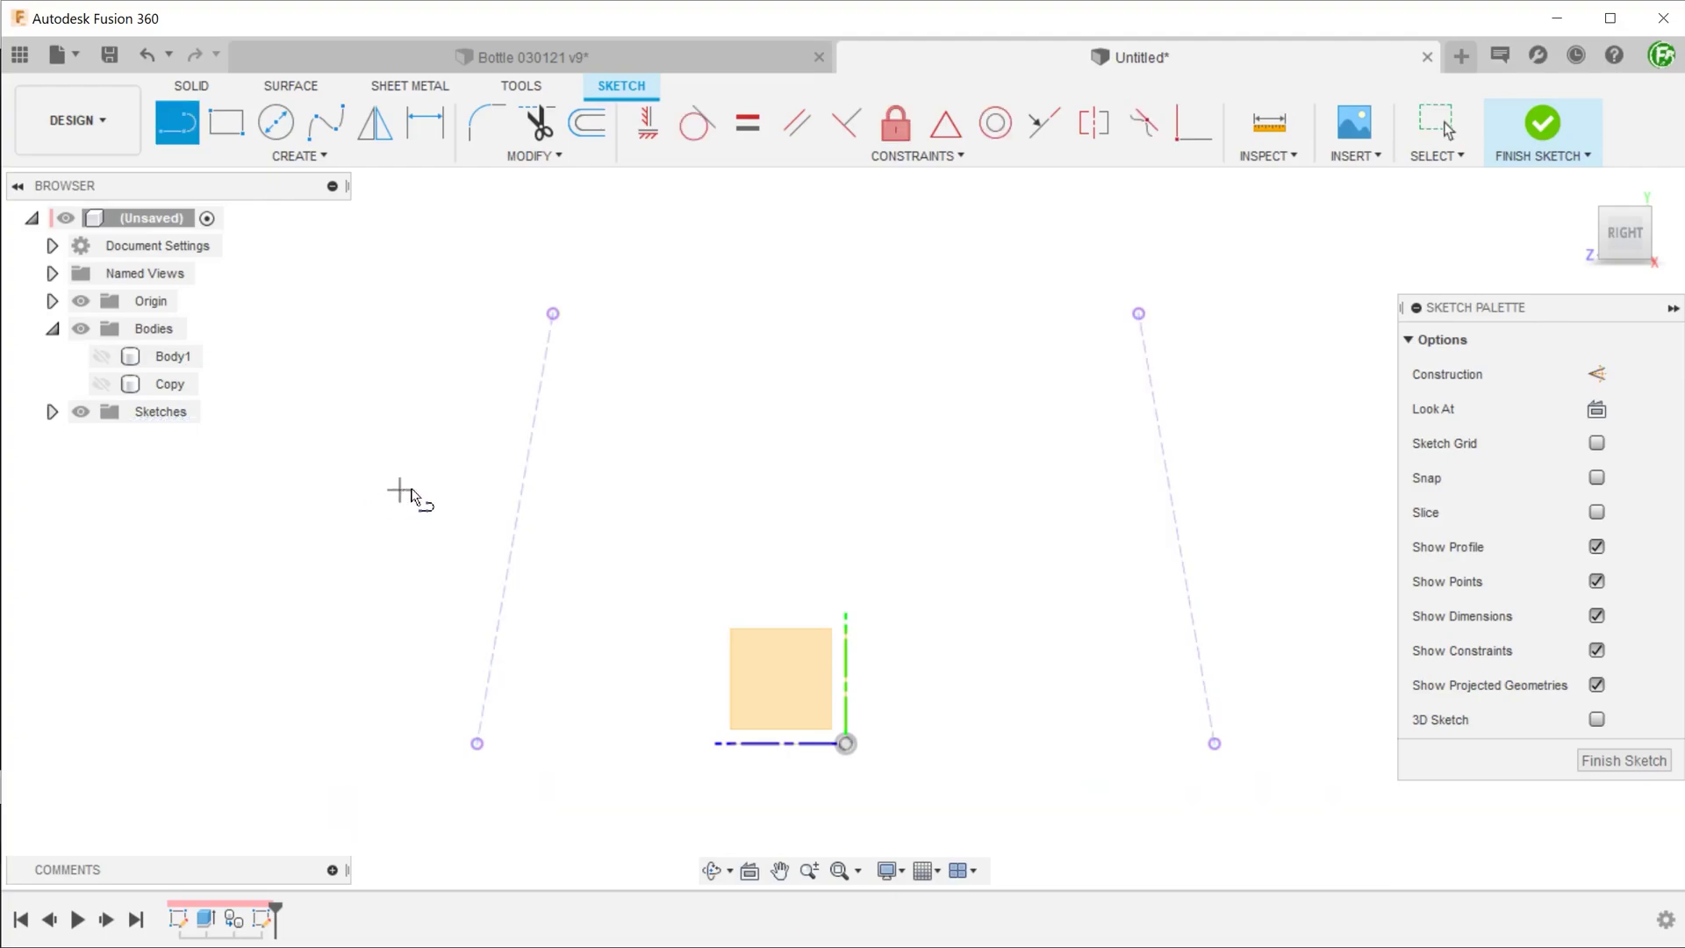
{"action": "left_click", "coordinate": [522, 490]}
{"action": "left_click_drag", "start_coordinate": [634, 491], "coordinate": [745, 474]}
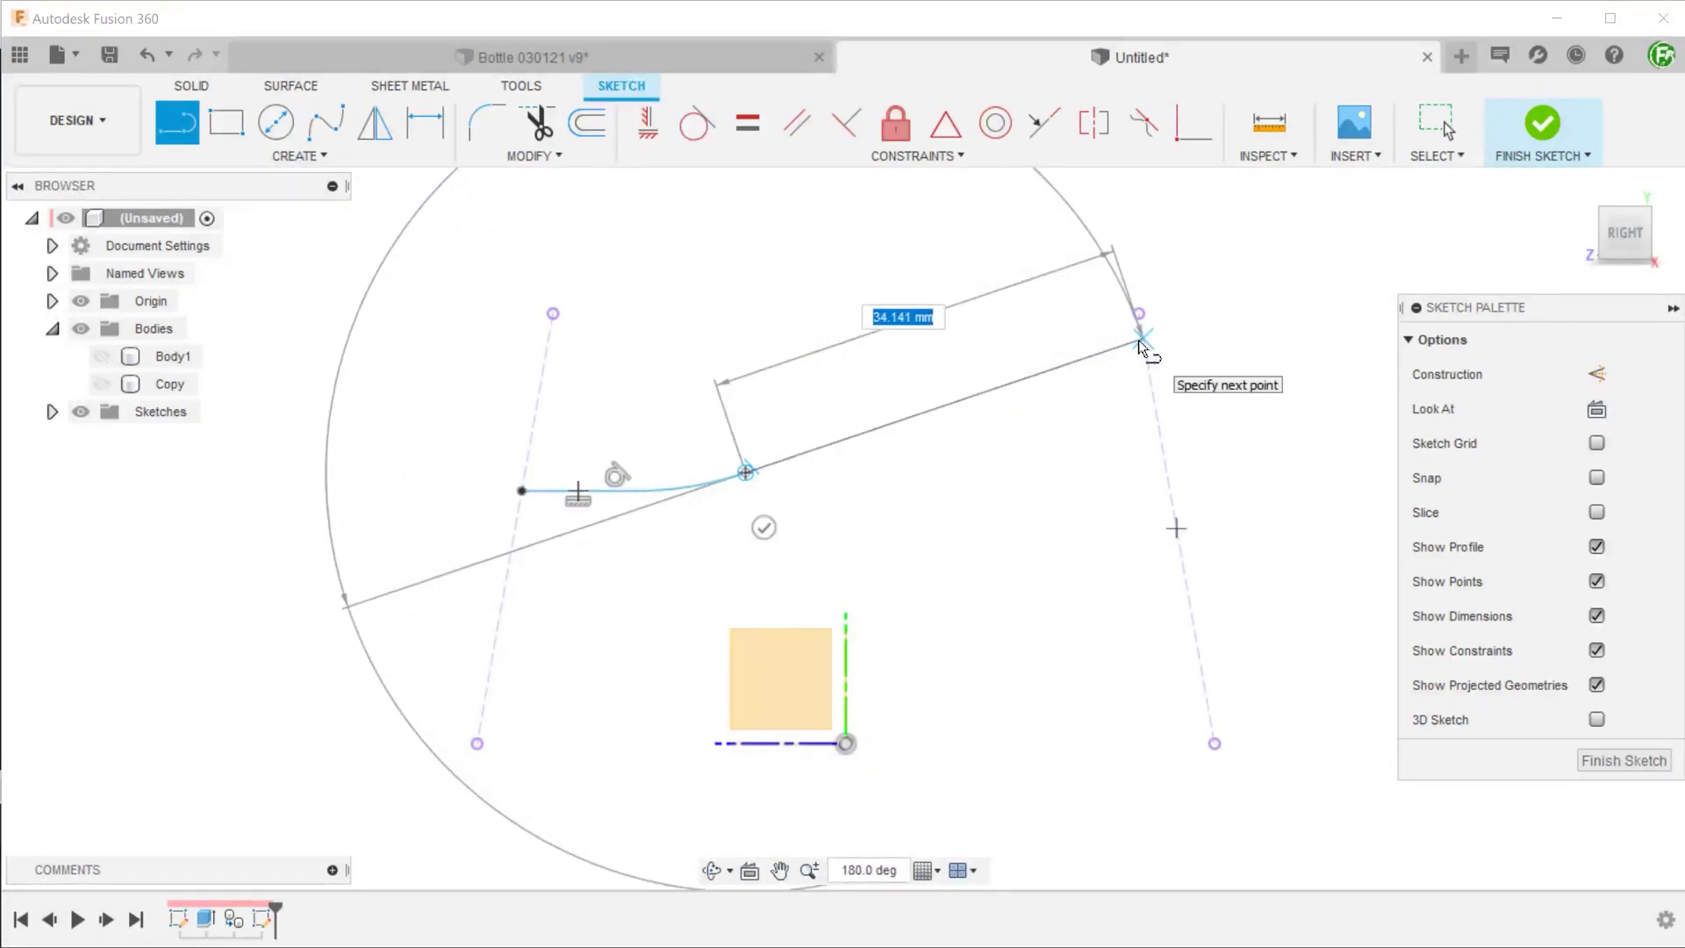
{"action": "left_click", "coordinate": [1142, 339]}
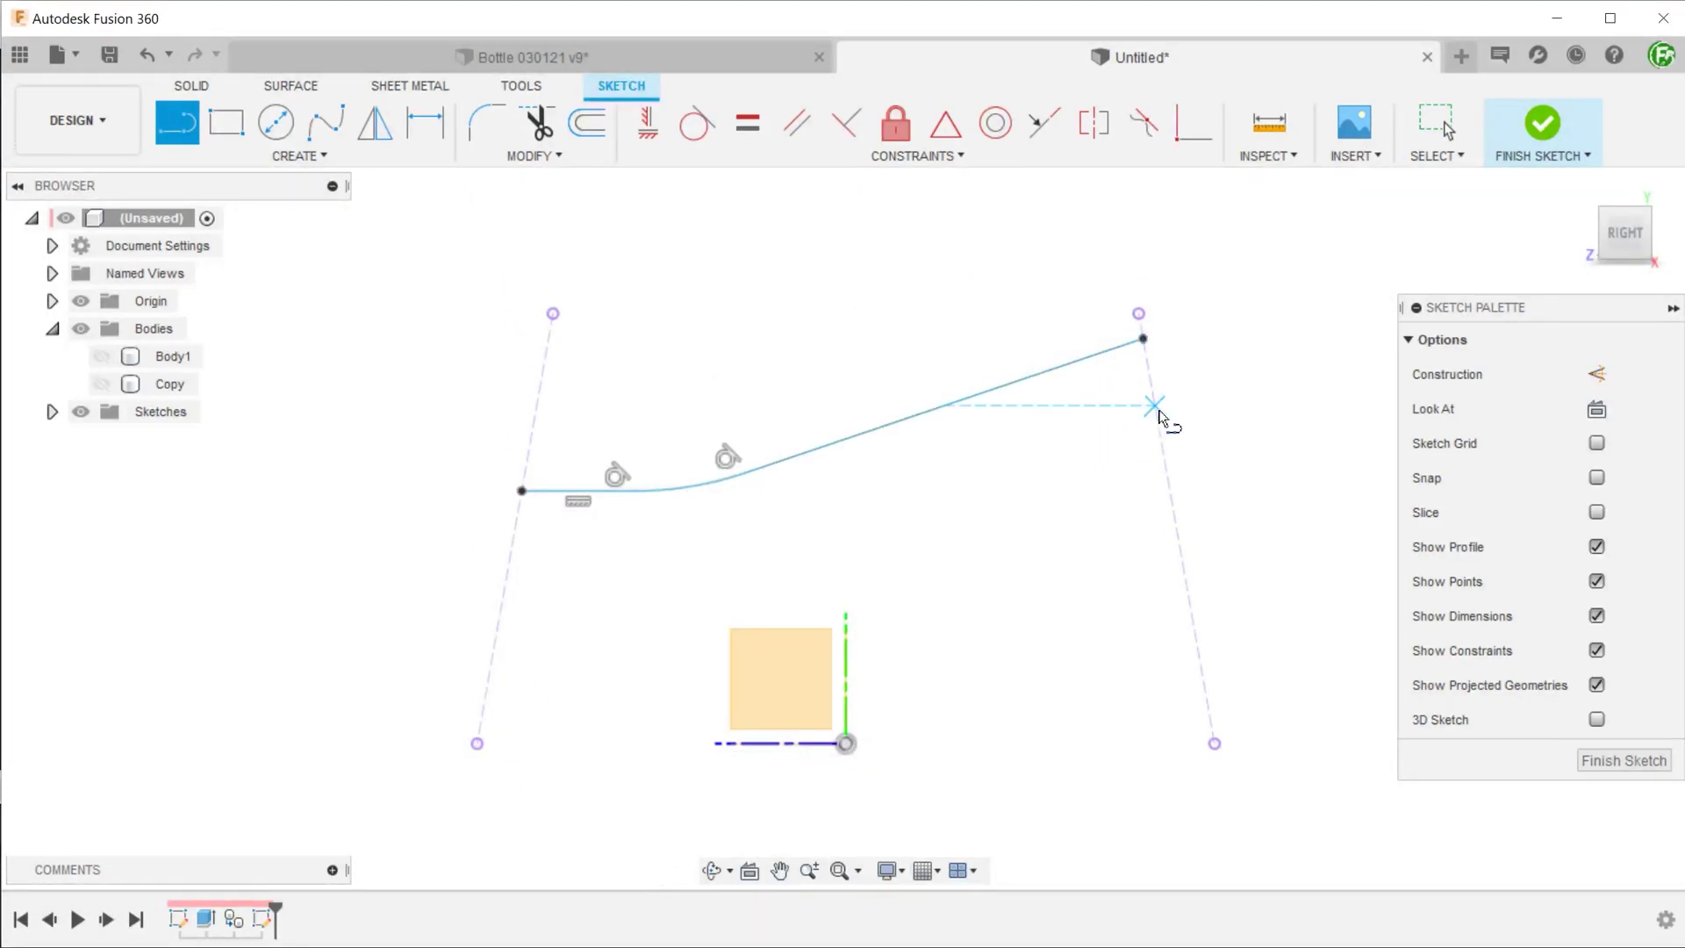
Sketch the lower profile below it: a sloping line starting on the rear construction line and a tangent arc curving down to base level.
{"action": "left_click", "coordinate": [1157, 418]}
{"action": "left_click", "coordinate": [716, 609]}
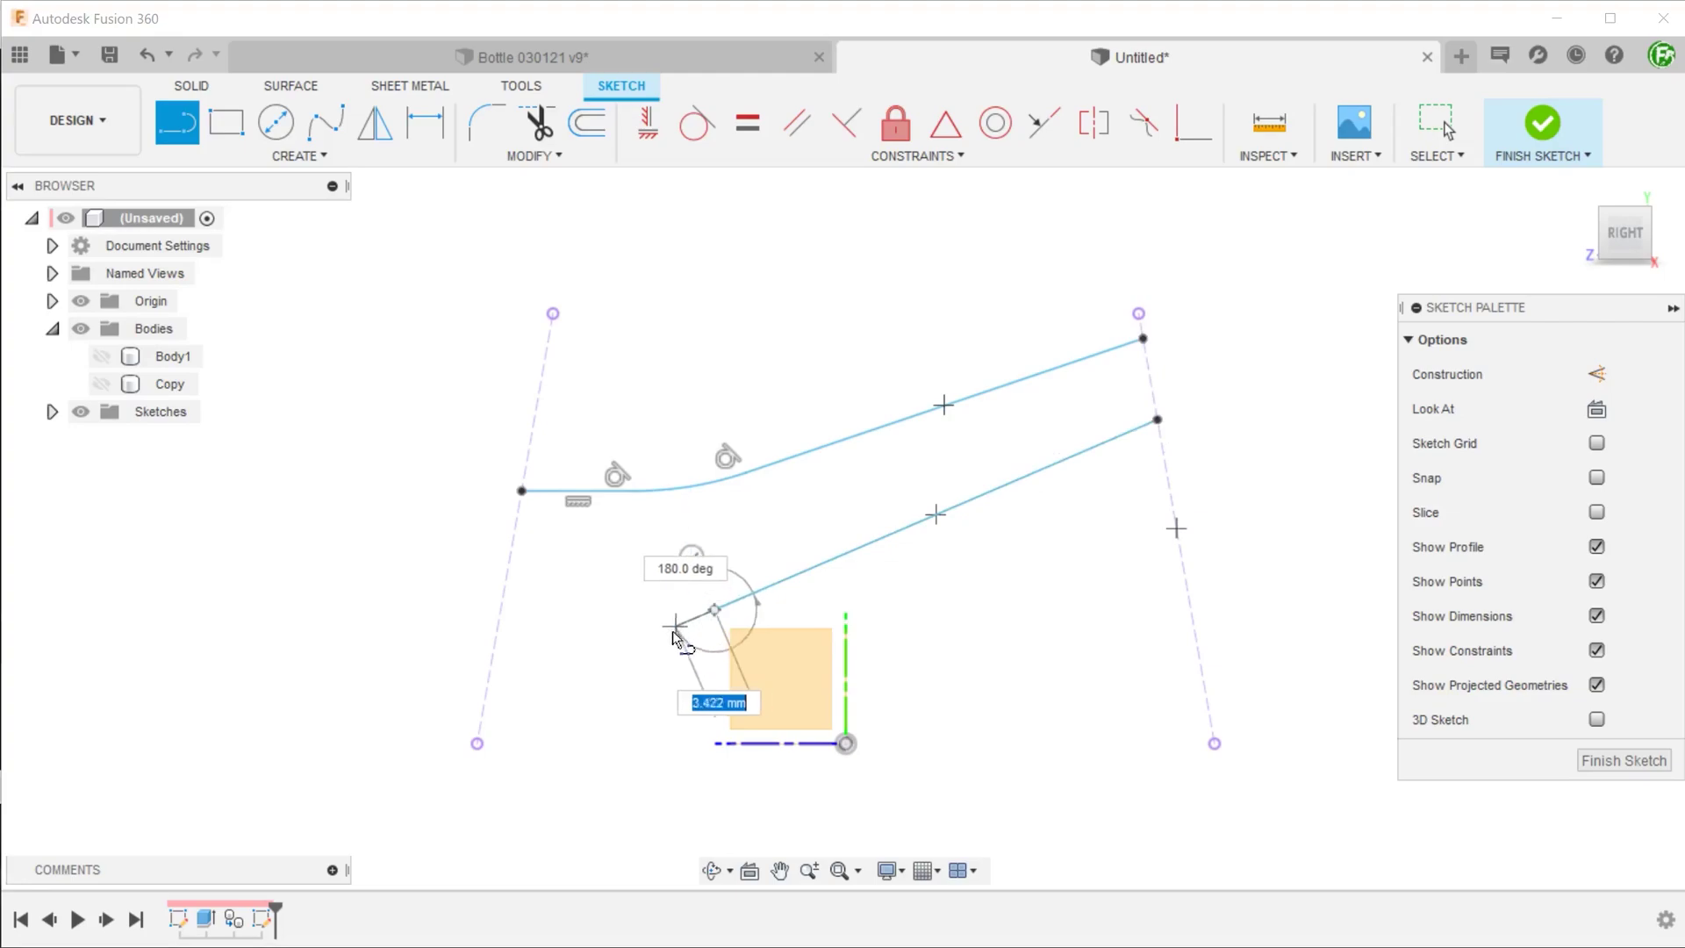
{"action": "left_click_drag", "start_coordinate": [715, 609], "coordinate": [601, 746]}
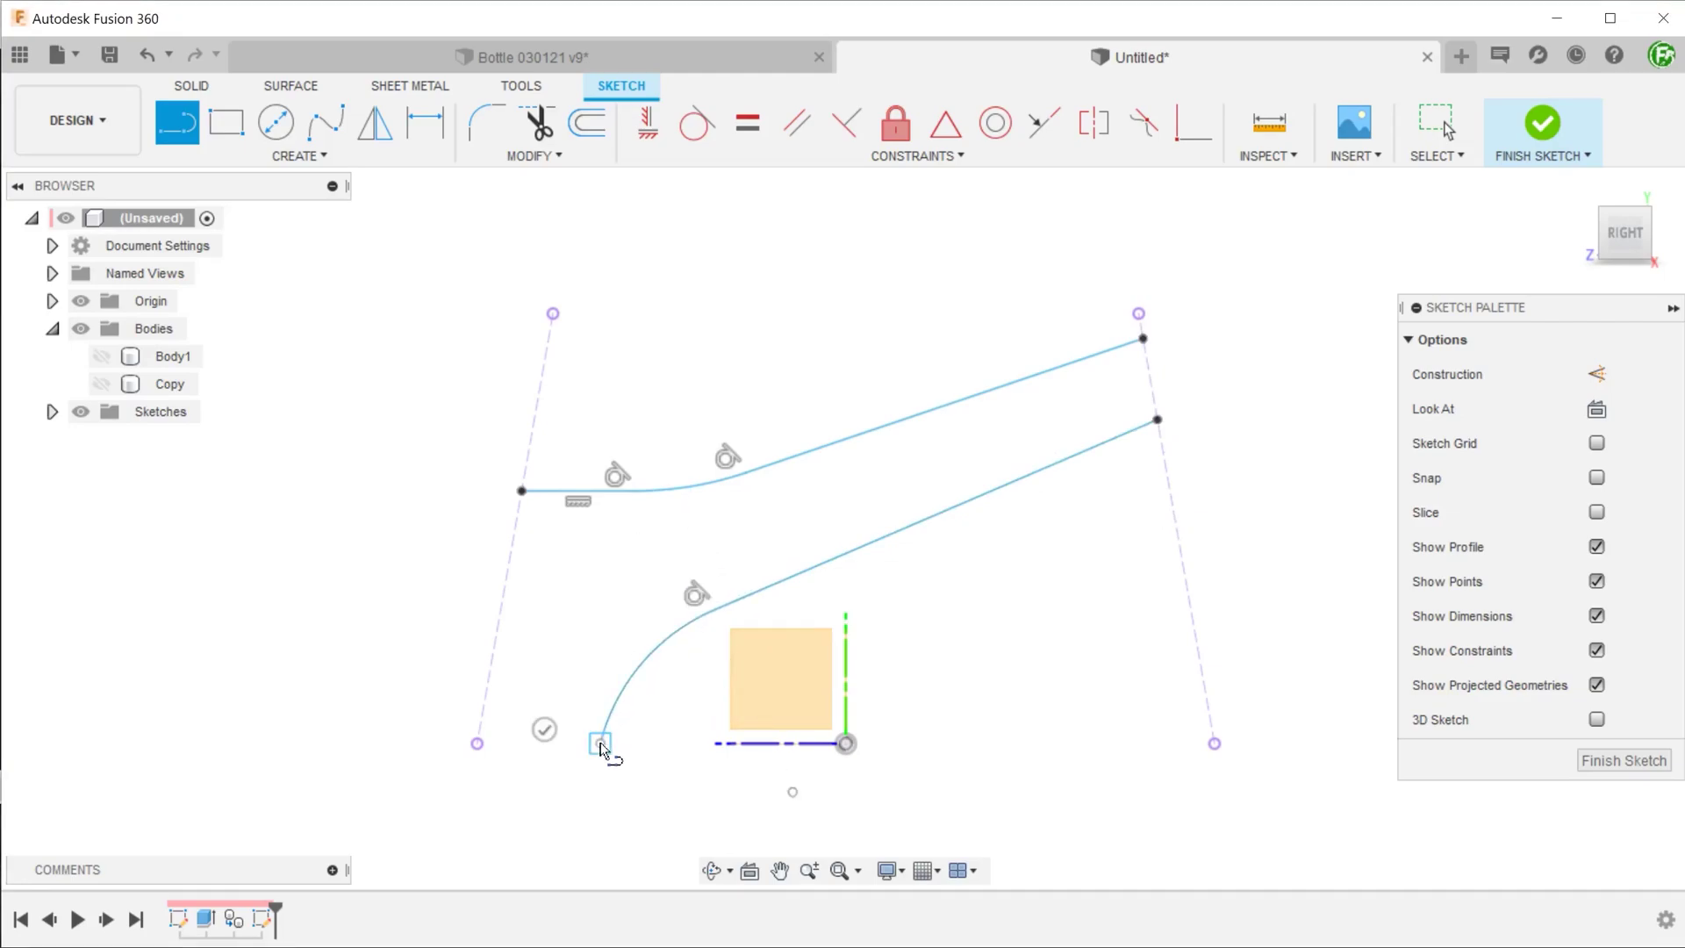
{"action": "key", "text": "Escape"}
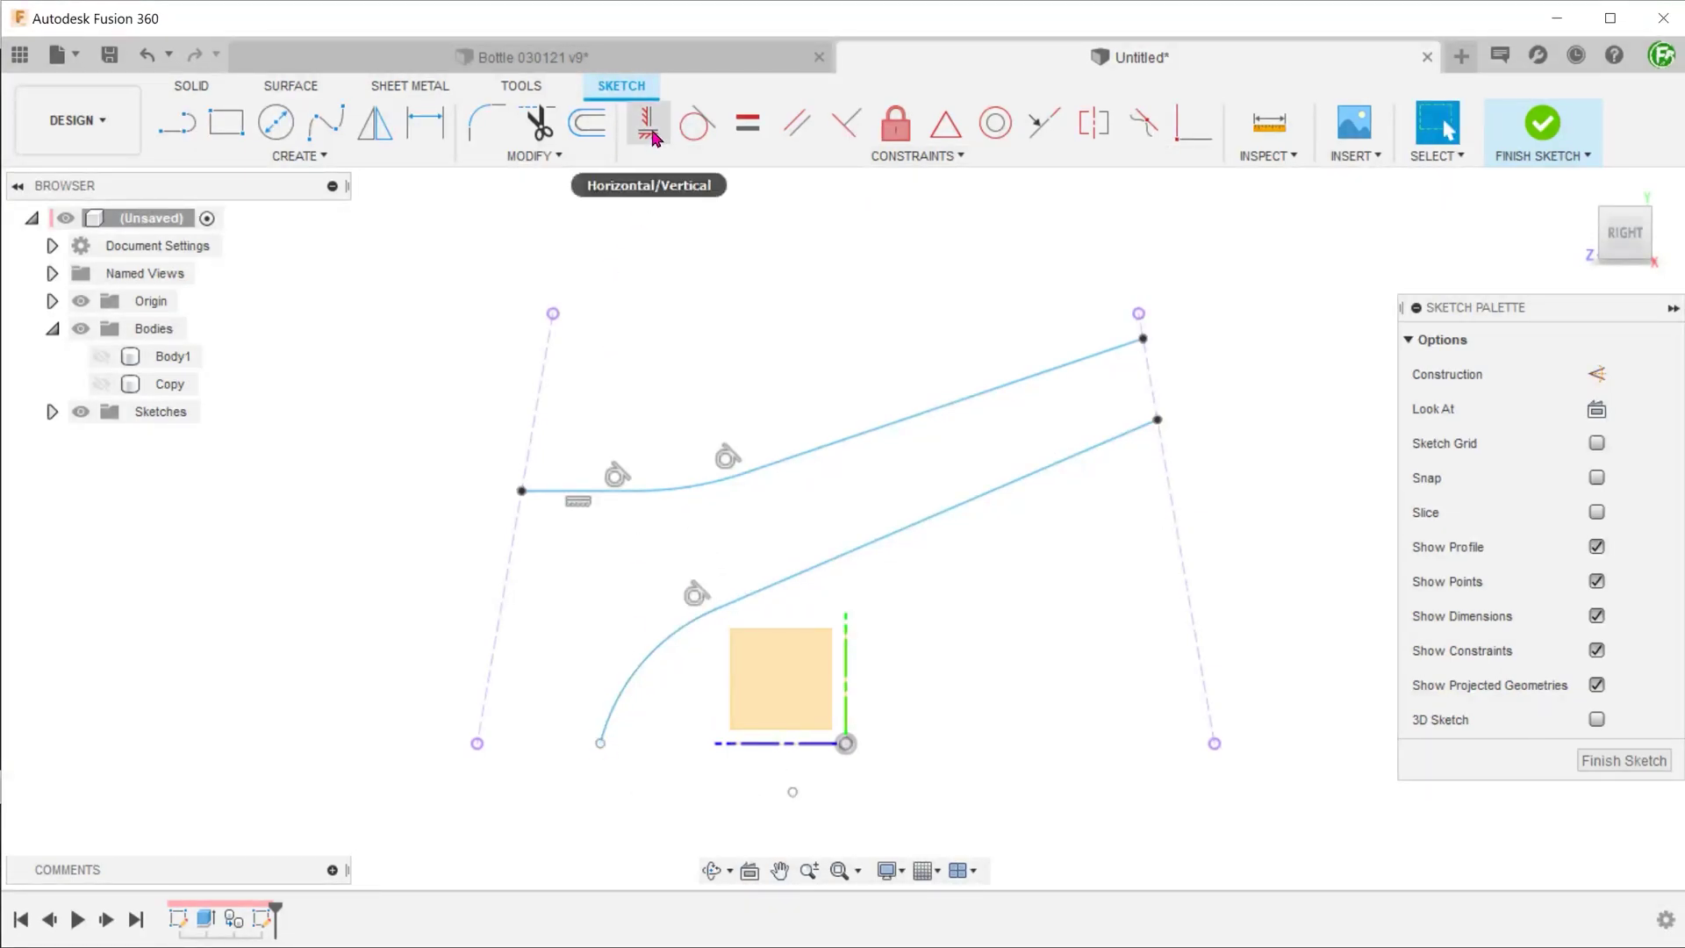
Align the lower arc's bottom endpoint horizontally with the sketch origin using a Horizontal/Vertical constraint.
{"action": "left_click", "coordinate": [647, 122]}
{"action": "left_click", "coordinate": [600, 745]}
{"action": "left_click", "coordinate": [845, 743]}
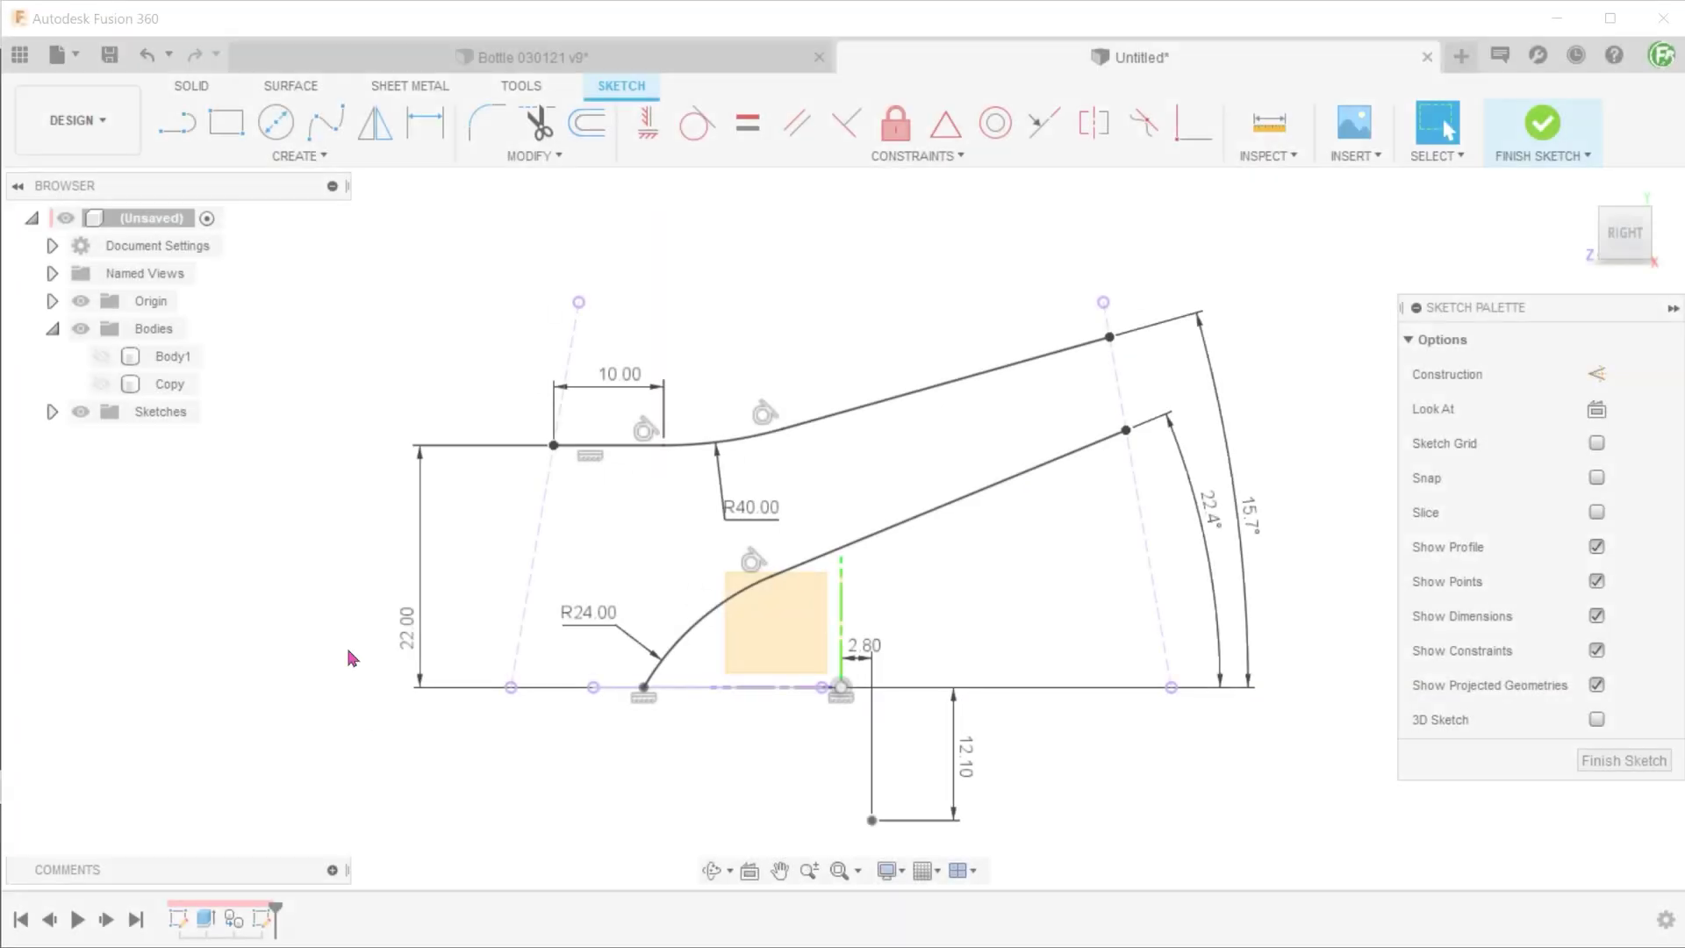
Examine the upper and lower profile curves of the dimensioned sketch by highlighting their segments.
{"action": "left_click", "coordinate": [605, 466]}
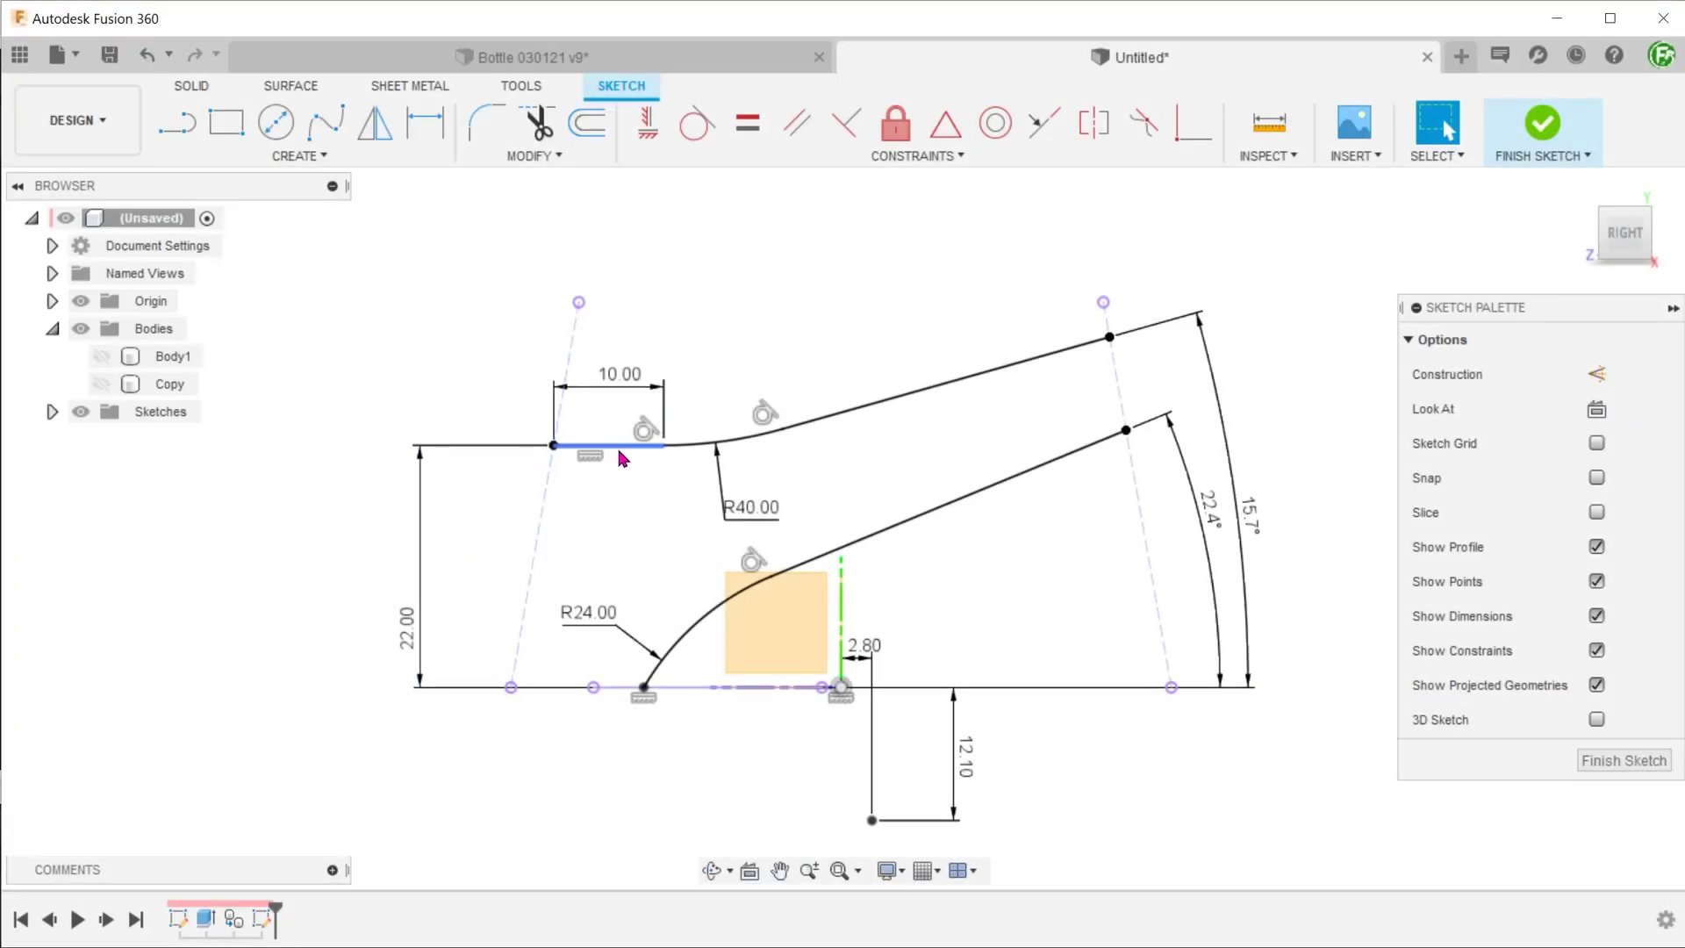
{"action": "left_click", "coordinate": [833, 425], "text": "ctrl"}
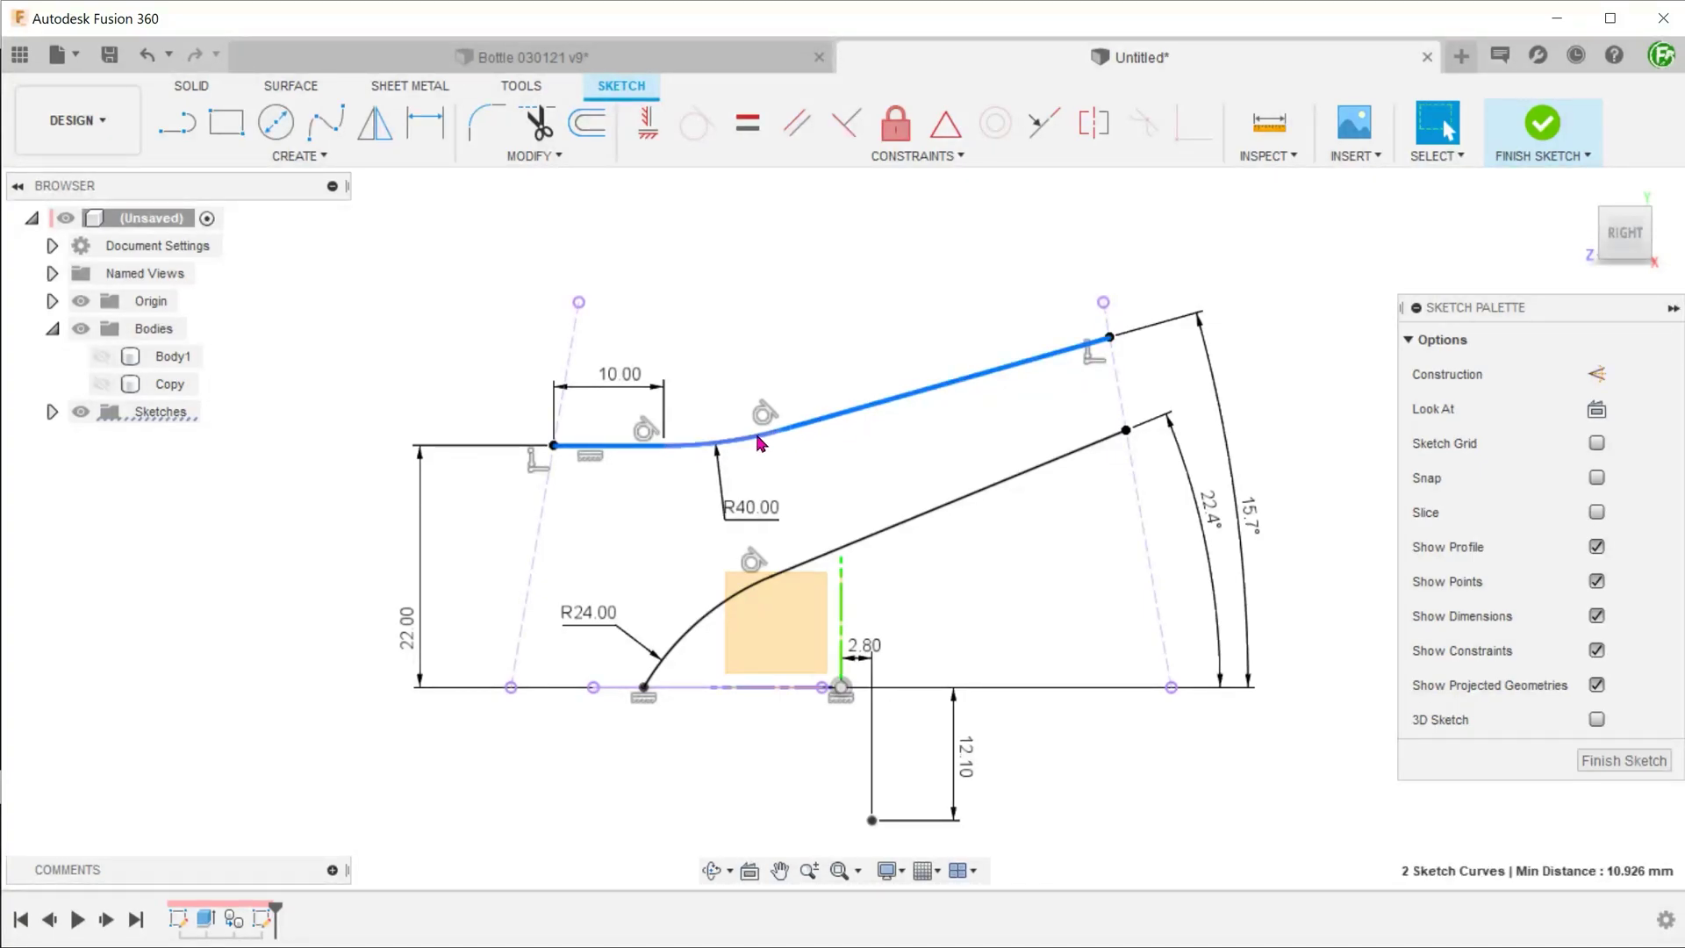
{"action": "left_click", "coordinate": [651, 549]}
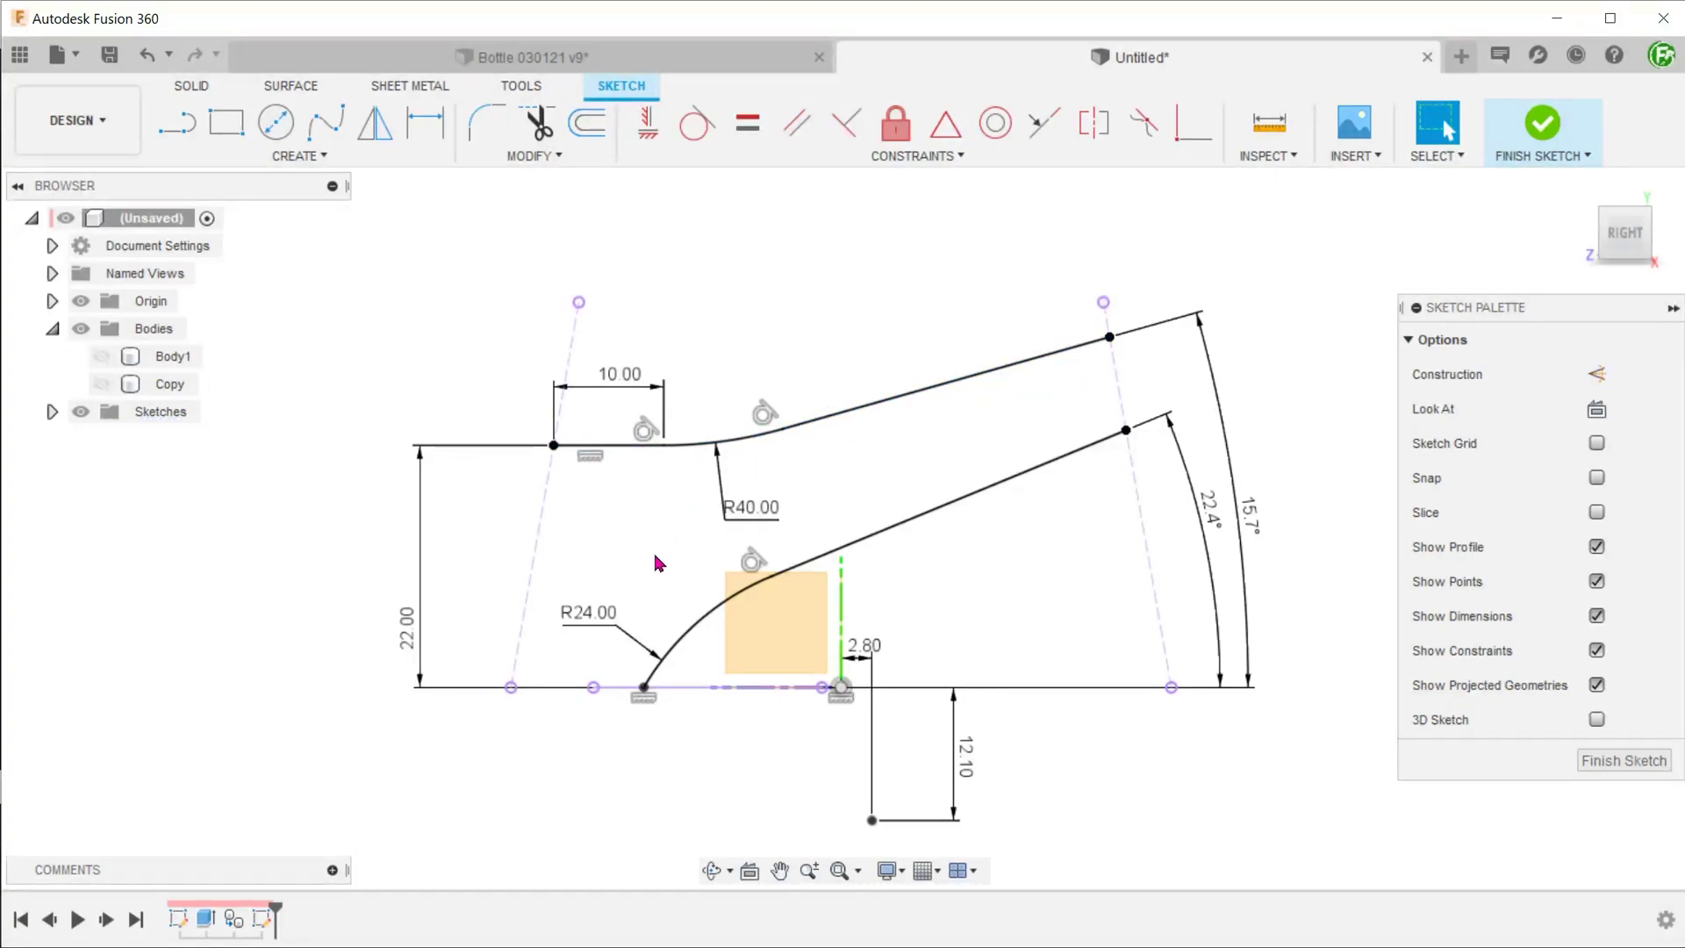
{"action": "left_click", "coordinate": [687, 641]}
{"action": "left_click", "coordinate": [851, 549]}
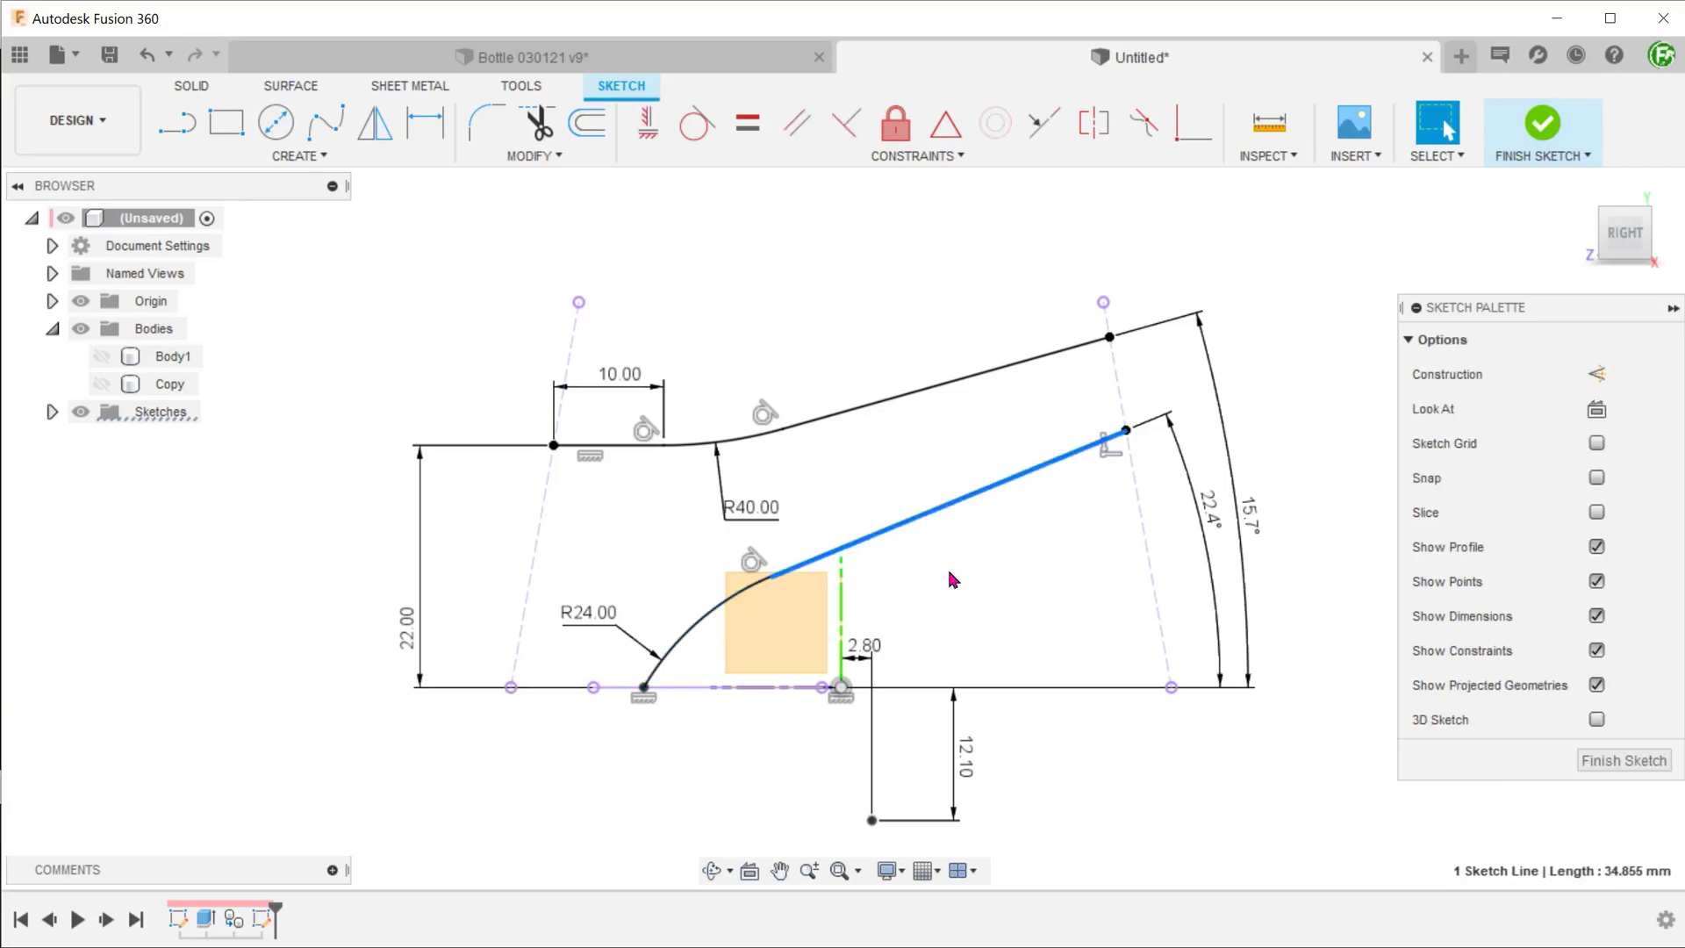
{"action": "left_click", "coordinate": [983, 583]}
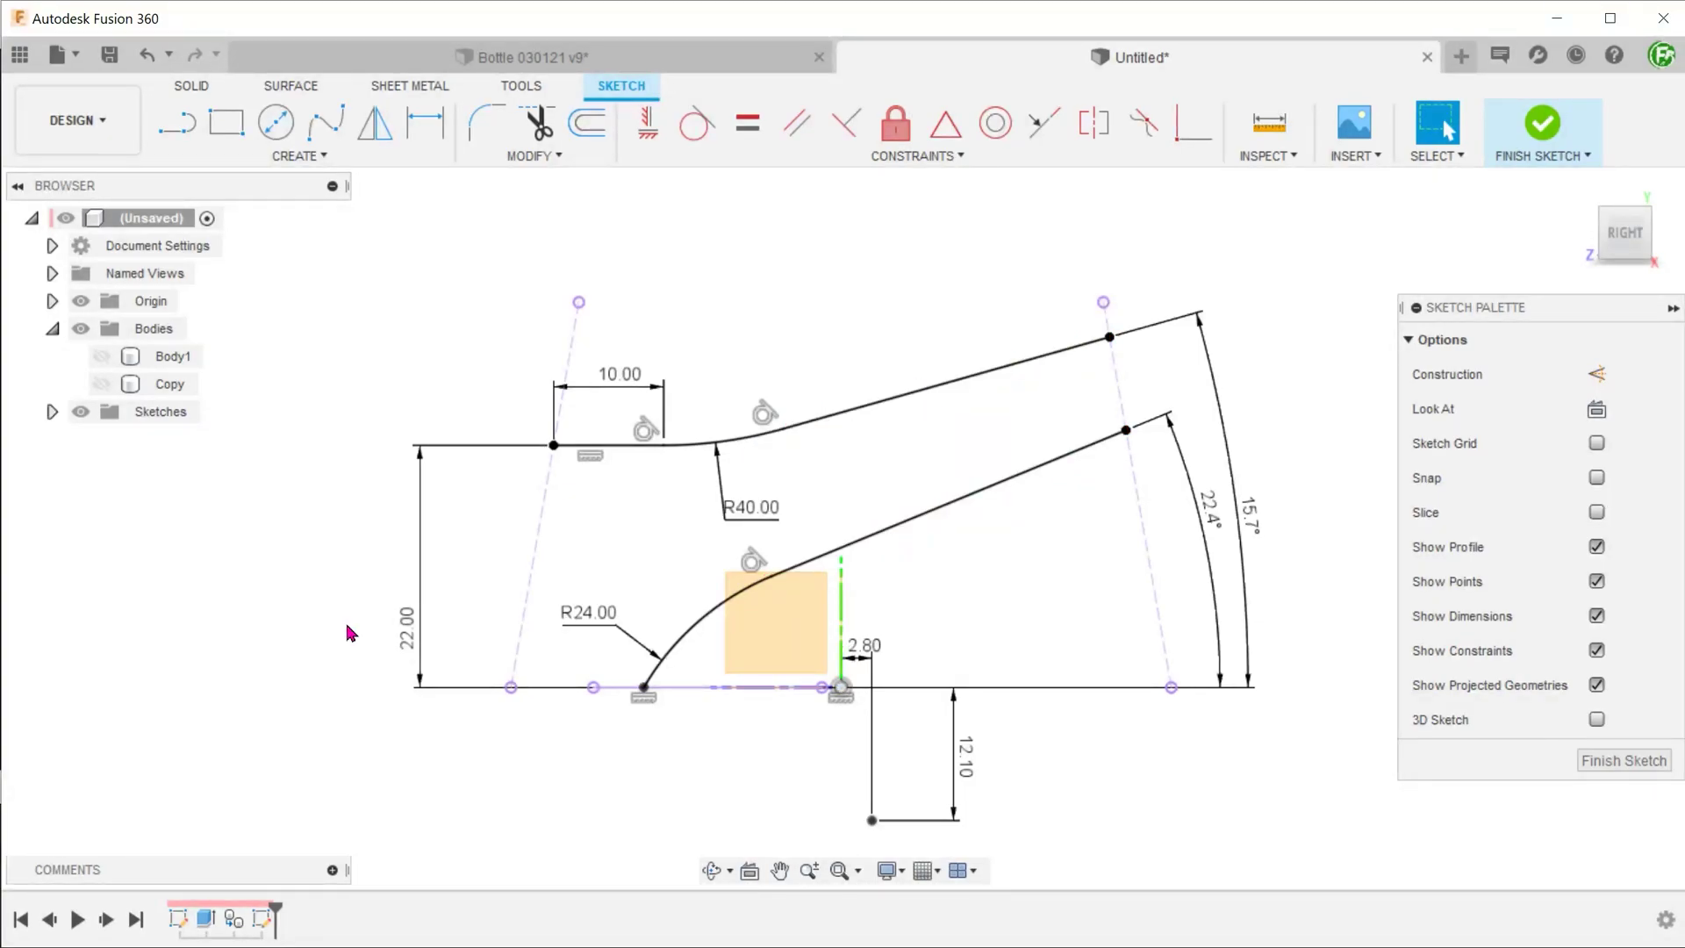
Finish the sketch, show Body1, and split it with the upper and lower sketch curves as extended splitting tools.
{"action": "left_click", "coordinate": [1541, 123]}
{"action": "left_click", "coordinate": [101, 356]}
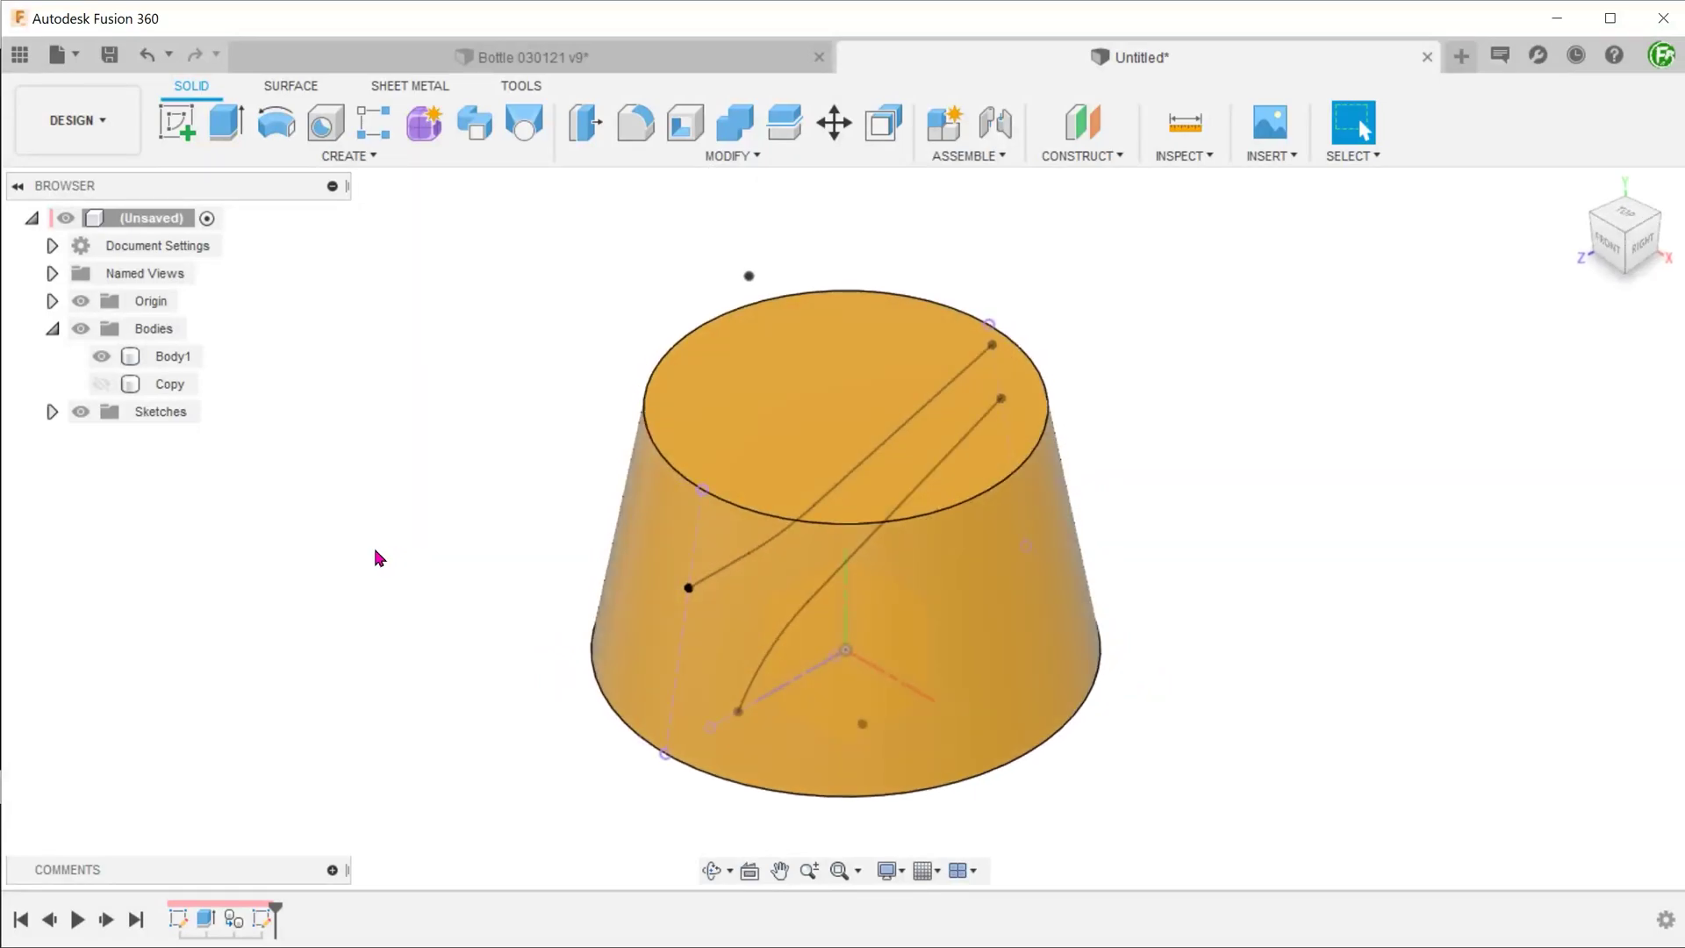
{"action": "left_click", "coordinate": [670, 158]}
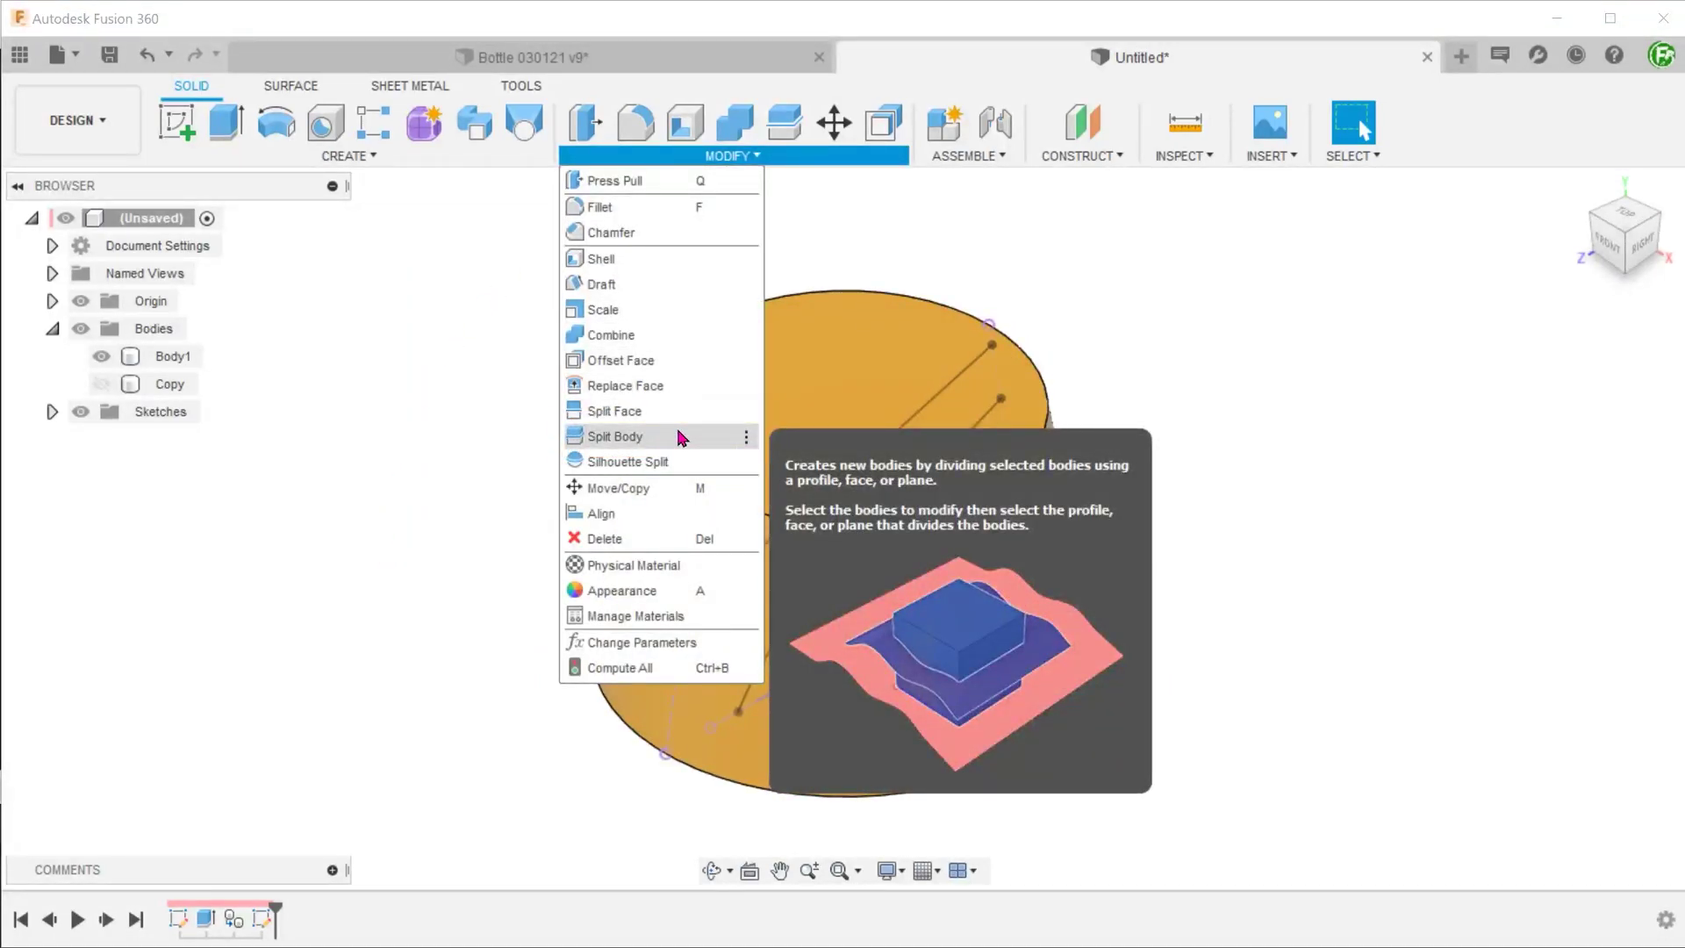
{"action": "left_click", "coordinate": [678, 437]}
{"action": "left_click", "coordinate": [1023, 530]}
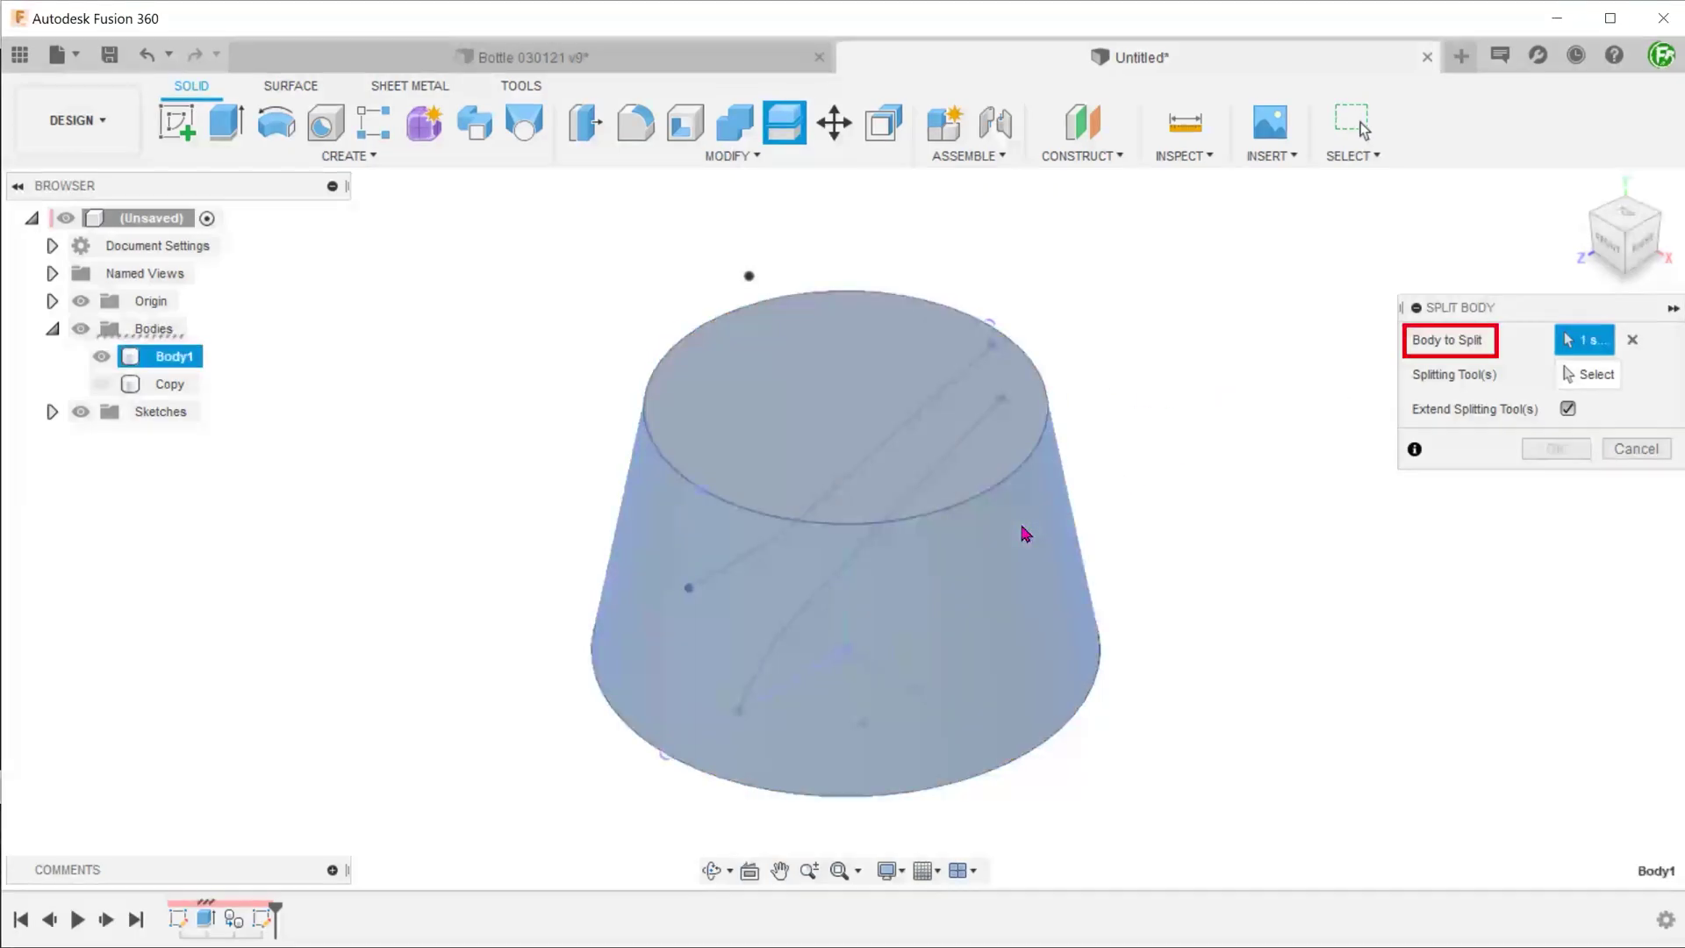
{"action": "left_click", "coordinate": [1586, 374]}
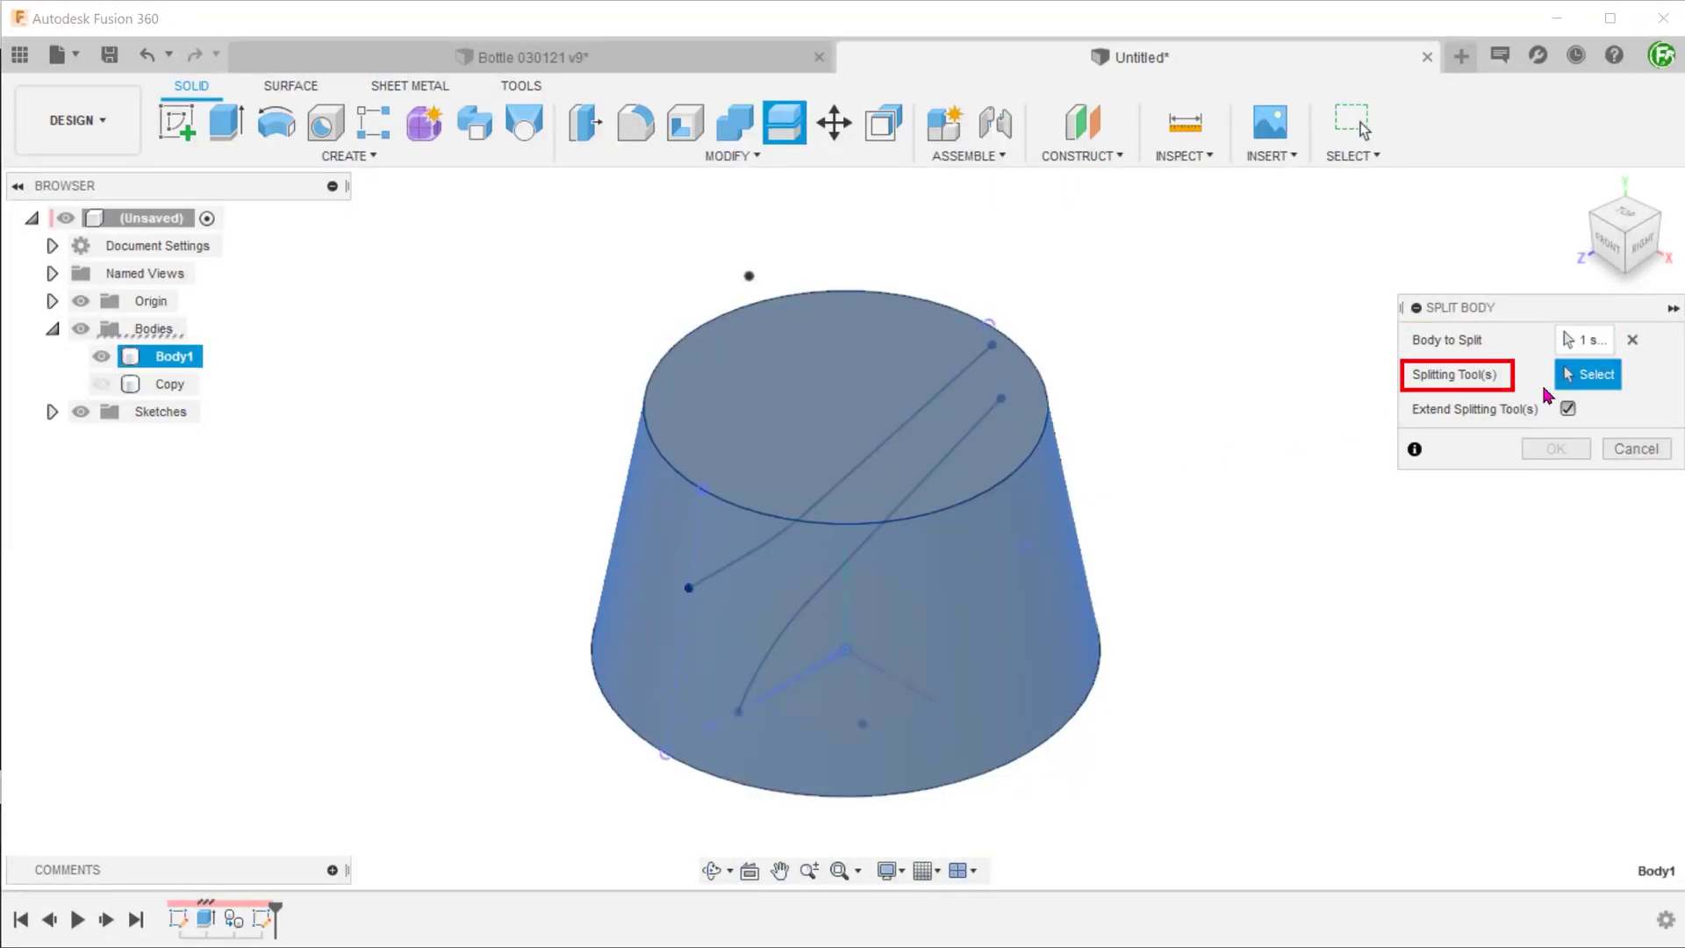
{"action": "left_click", "coordinate": [875, 463]}
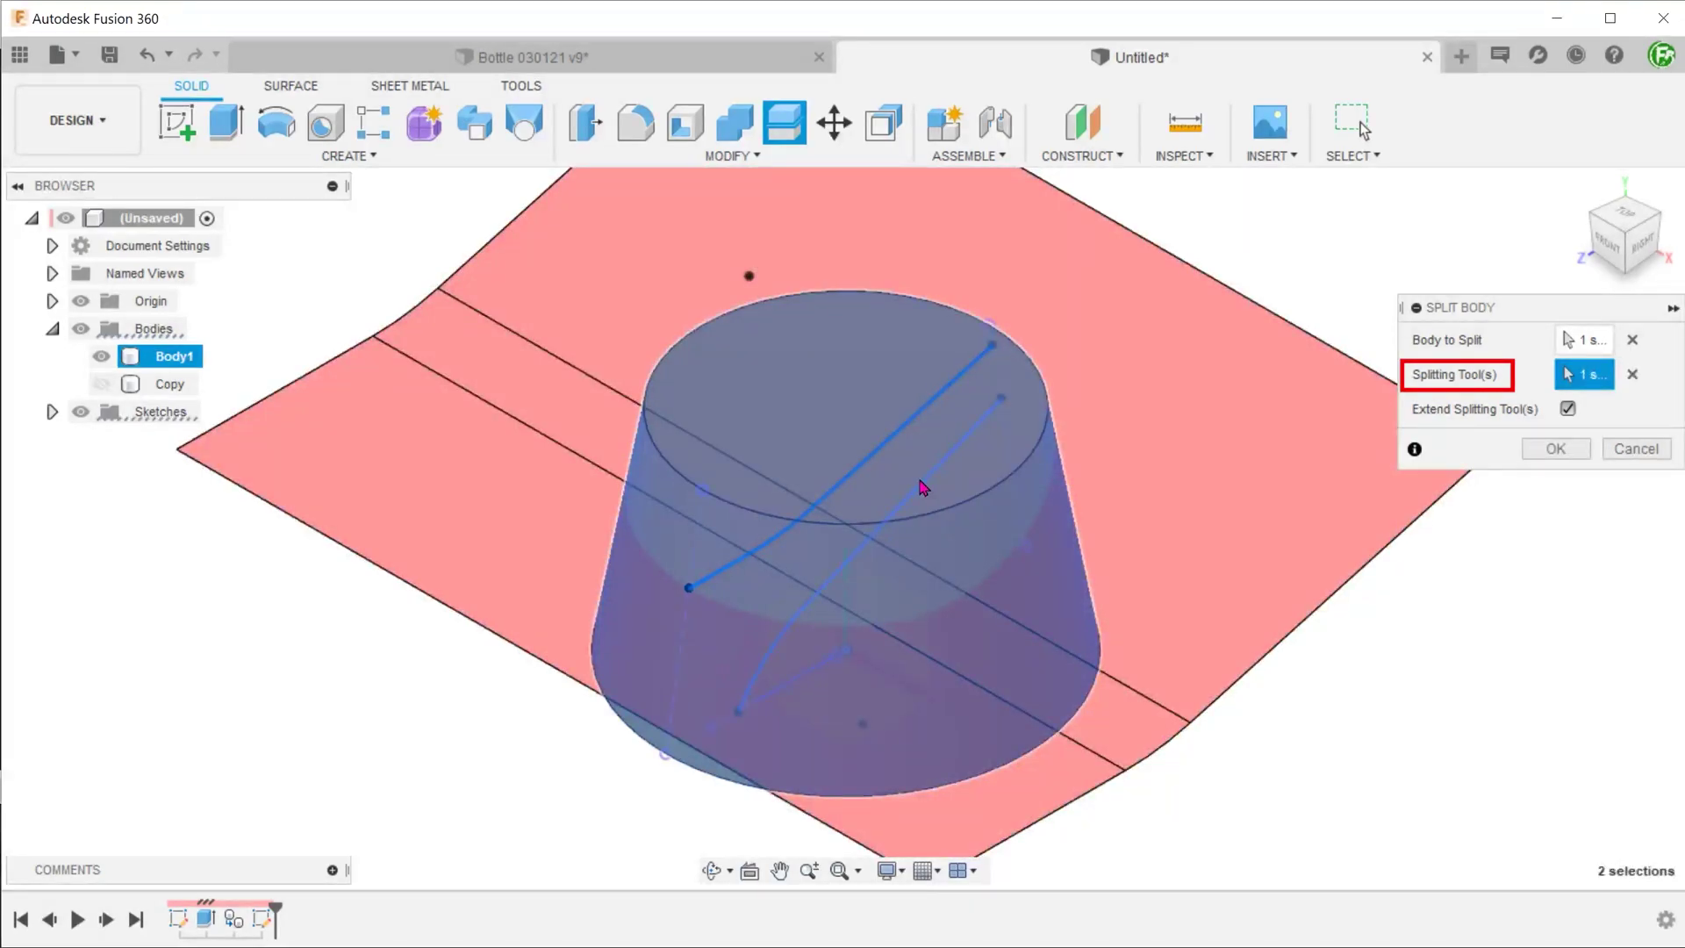
{"action": "left_click", "coordinate": [915, 488]}
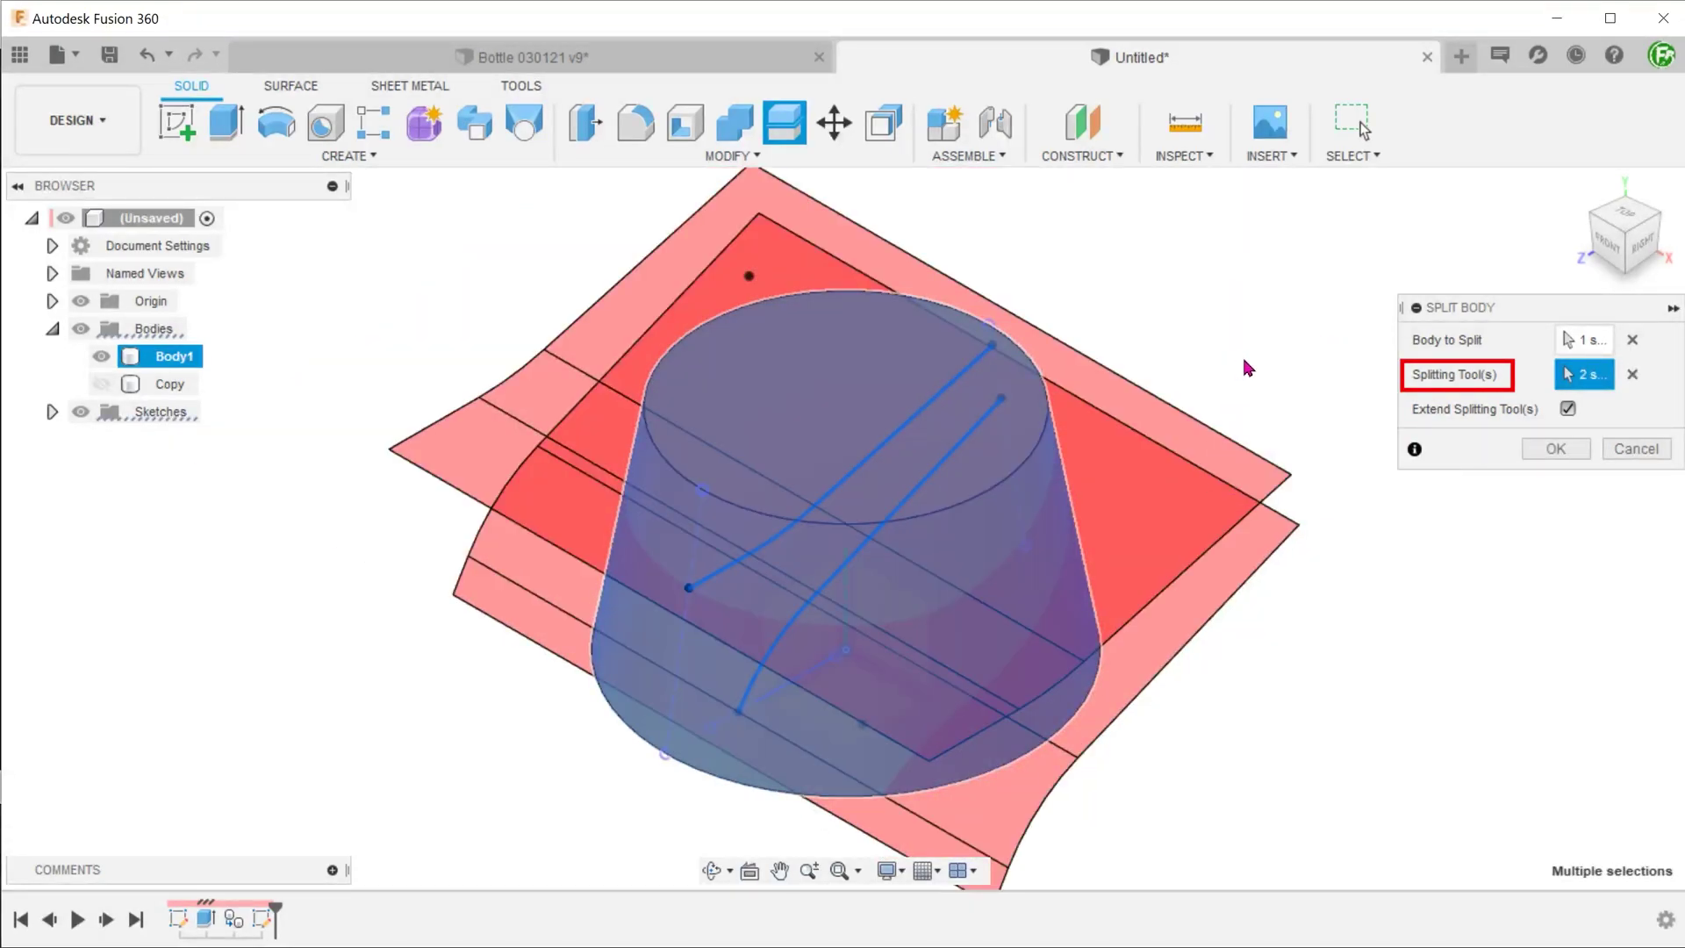
{"action": "left_click", "coordinate": [1641, 244]}
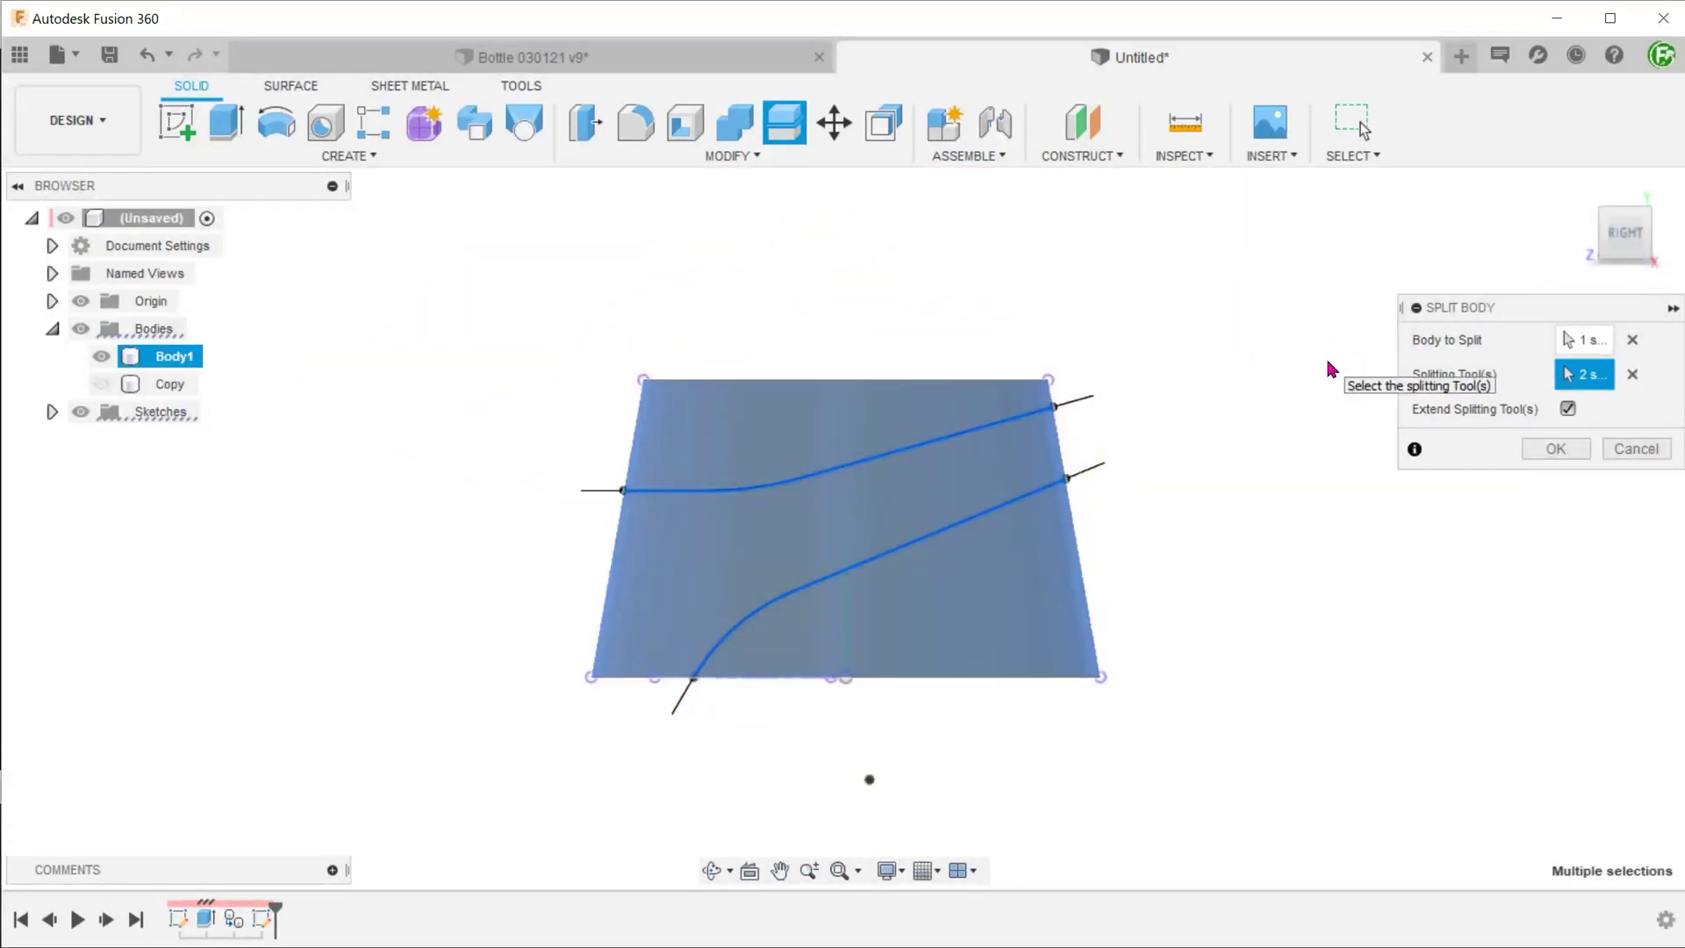
{"action": "key", "text": "F6"}
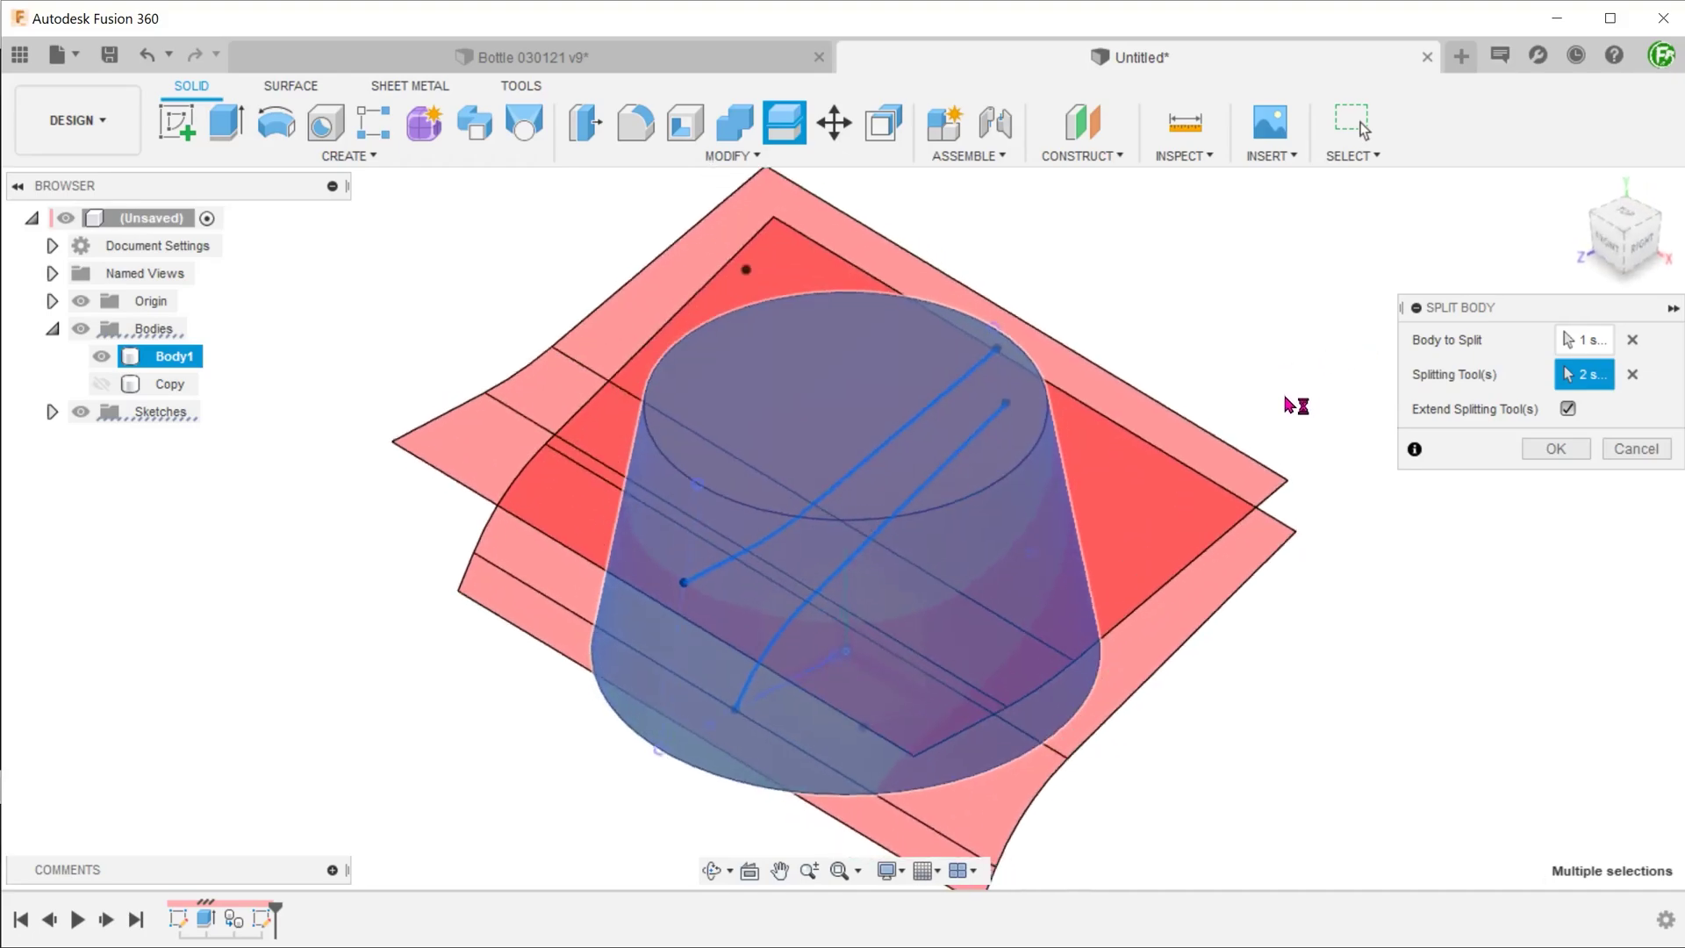
{"action": "left_click", "coordinate": [1555, 448]}
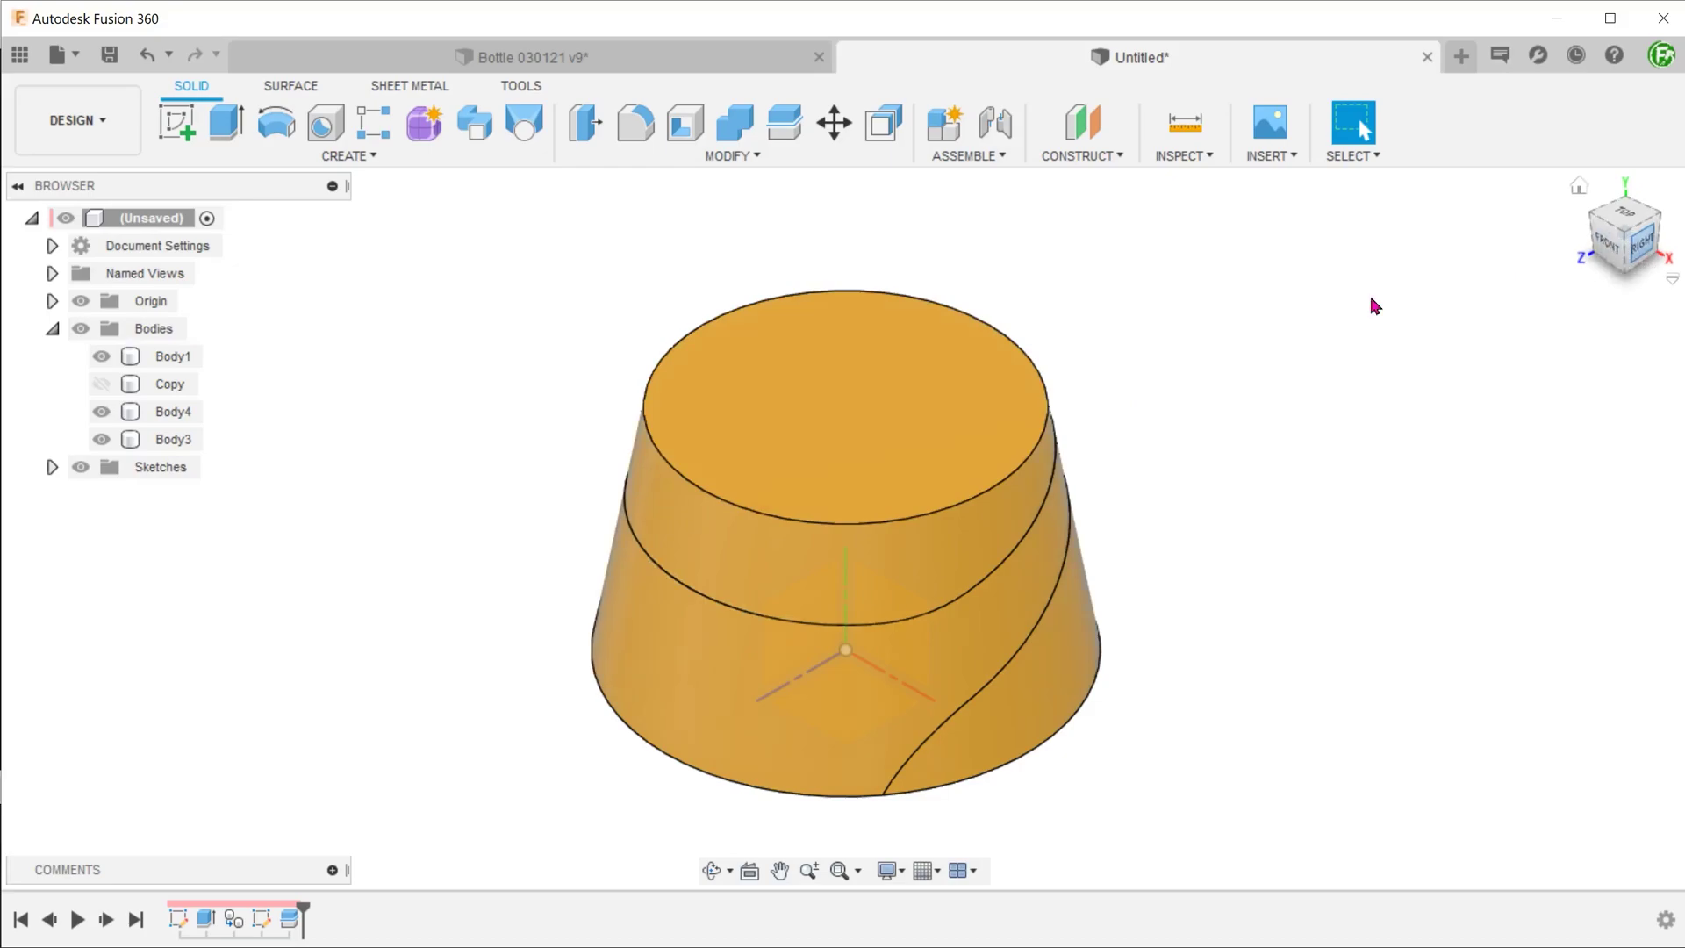
Remove Body1 and Body3, the pieces above and below the middle band, with the Remove command.
{"action": "key", "text": "F5"}
{"action": "left_click", "coordinate": [174, 360]}
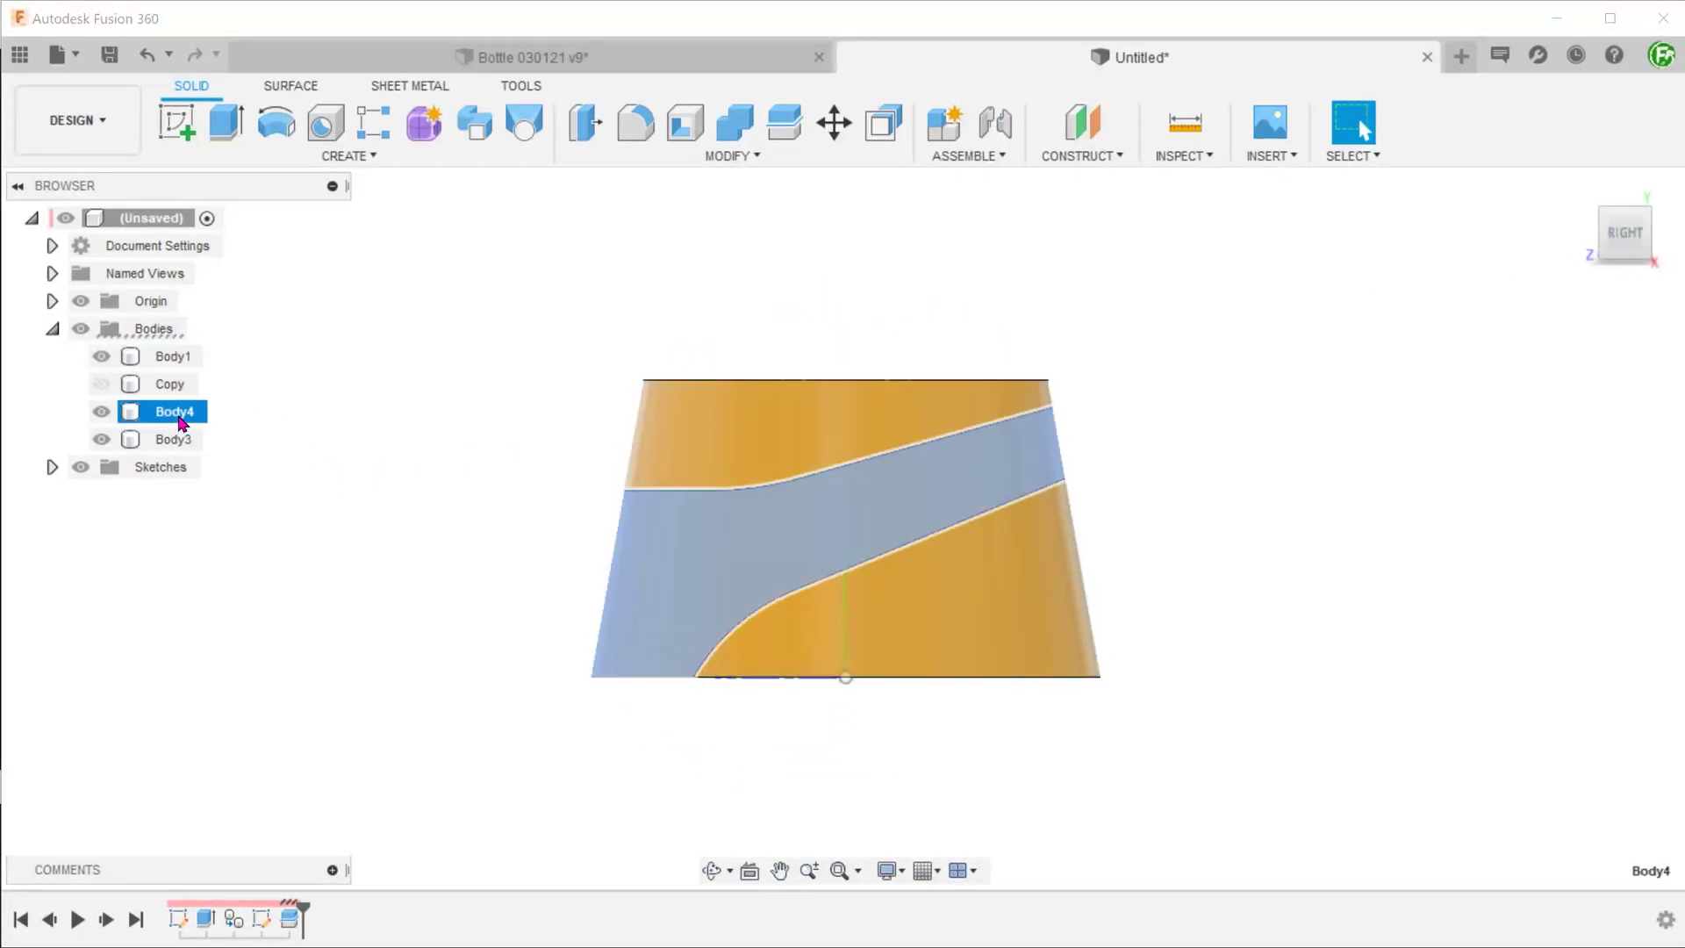
{"action": "left_click", "coordinate": [180, 439]}
{"action": "left_click", "coordinate": [328, 510]}
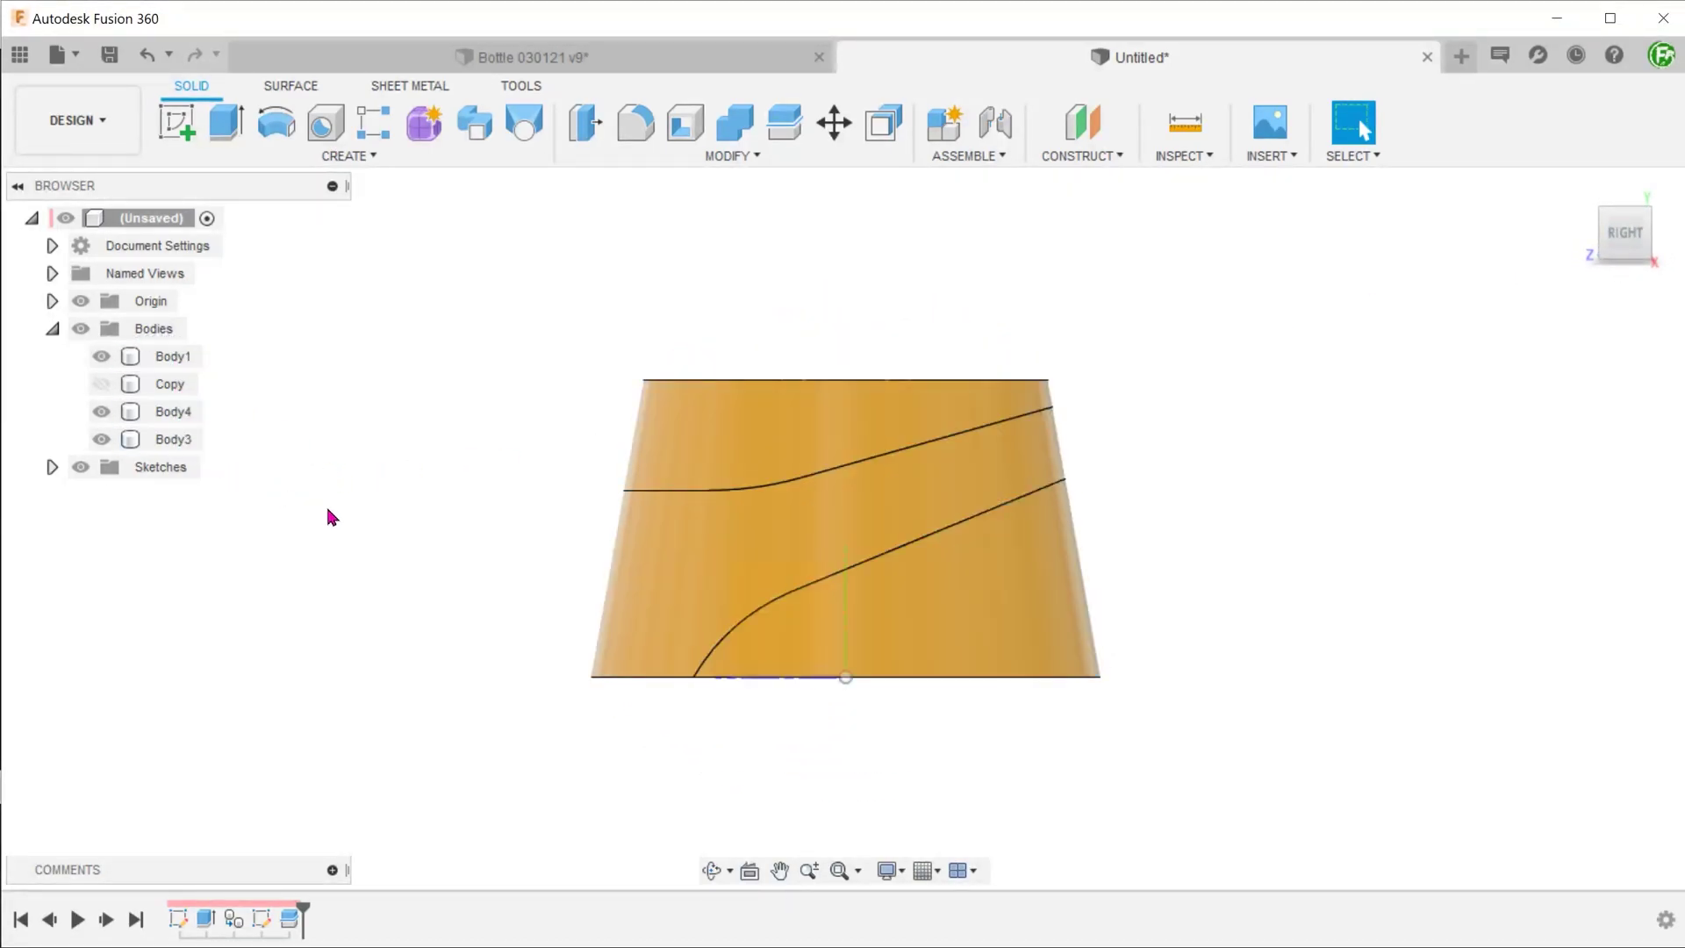
{"action": "left_click", "coordinate": [176, 356]}
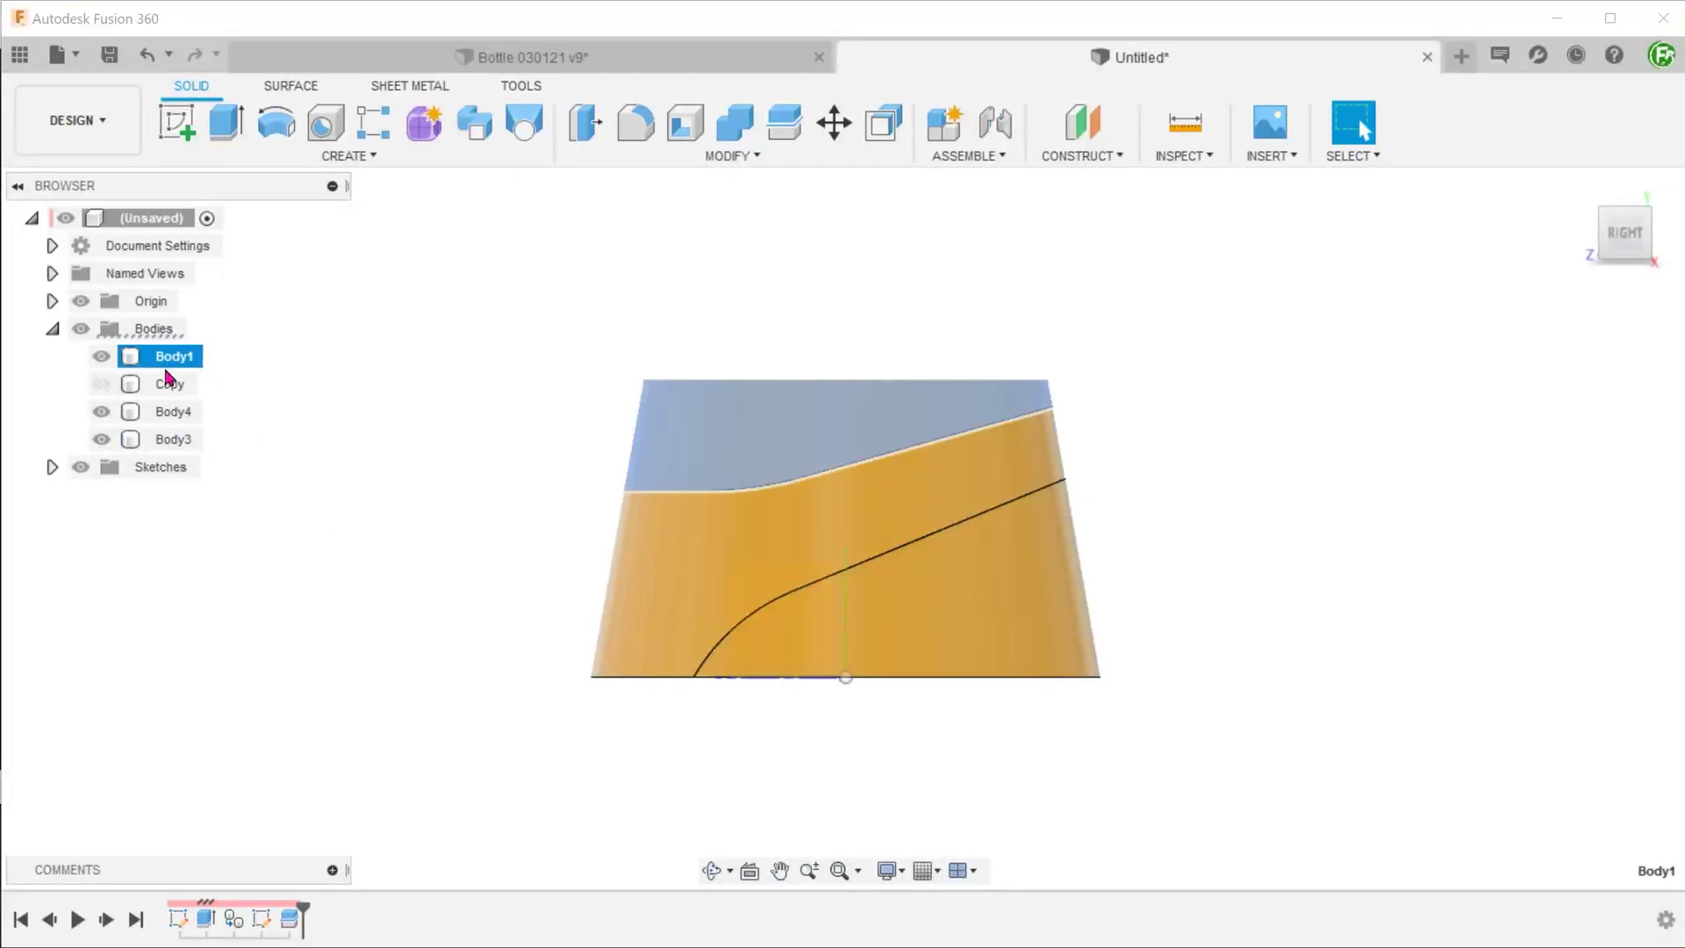
{"action": "left_click", "coordinate": [180, 440], "text": "ctrl"}
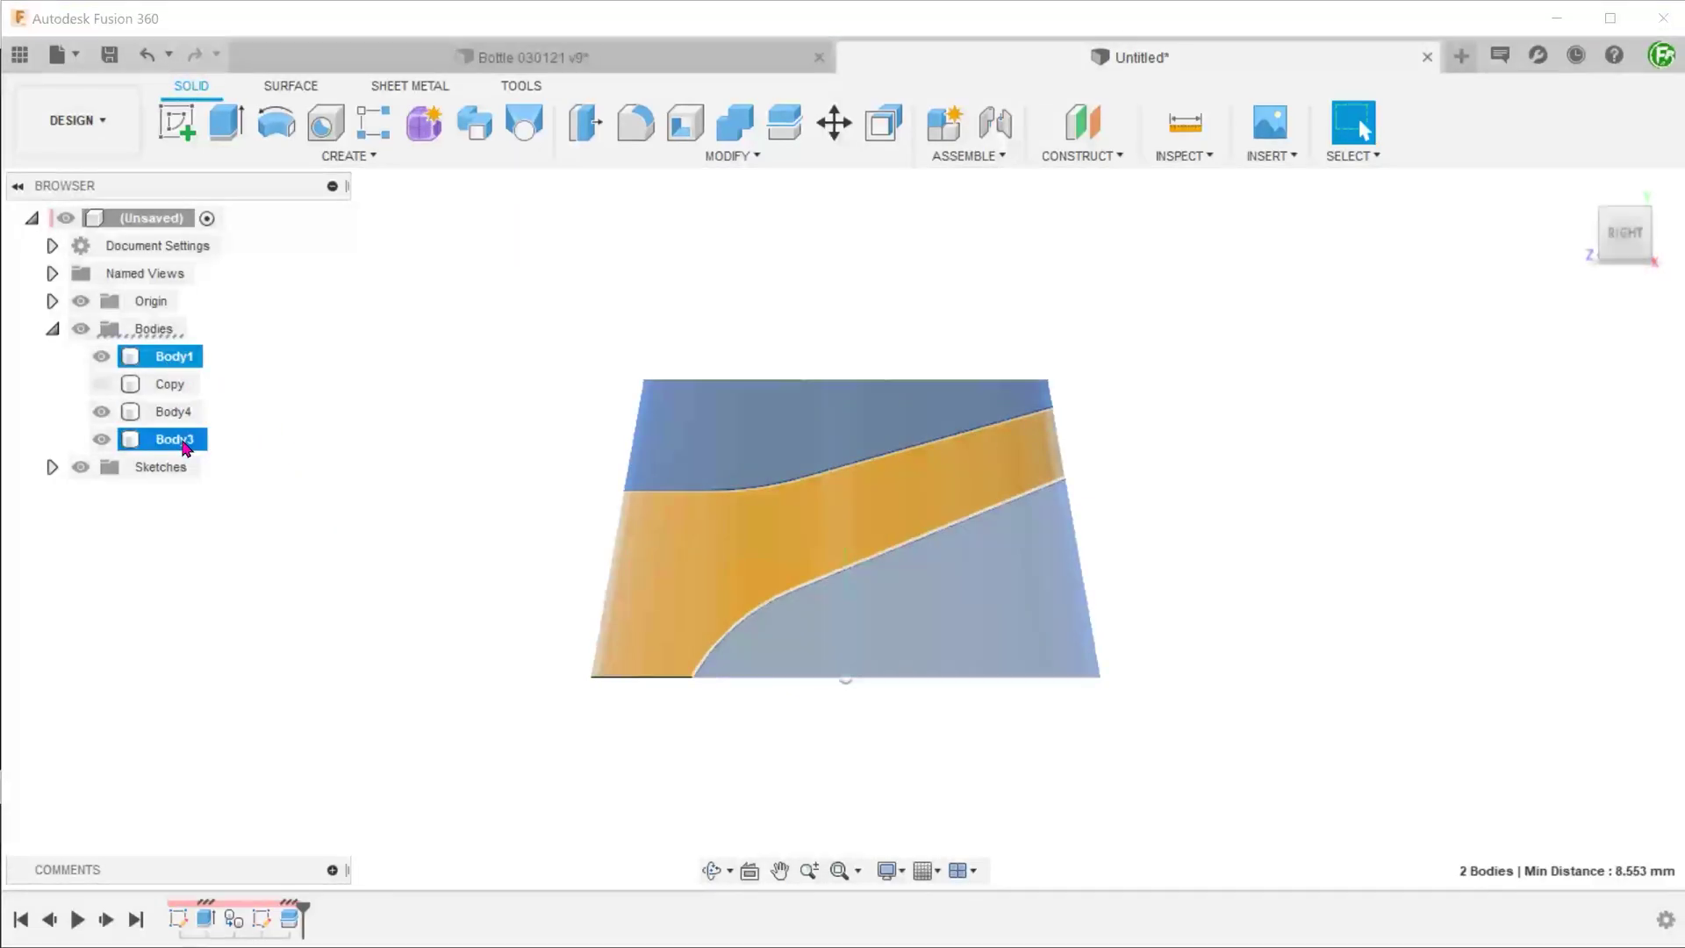
{"action": "right_click", "coordinate": [185, 447]}
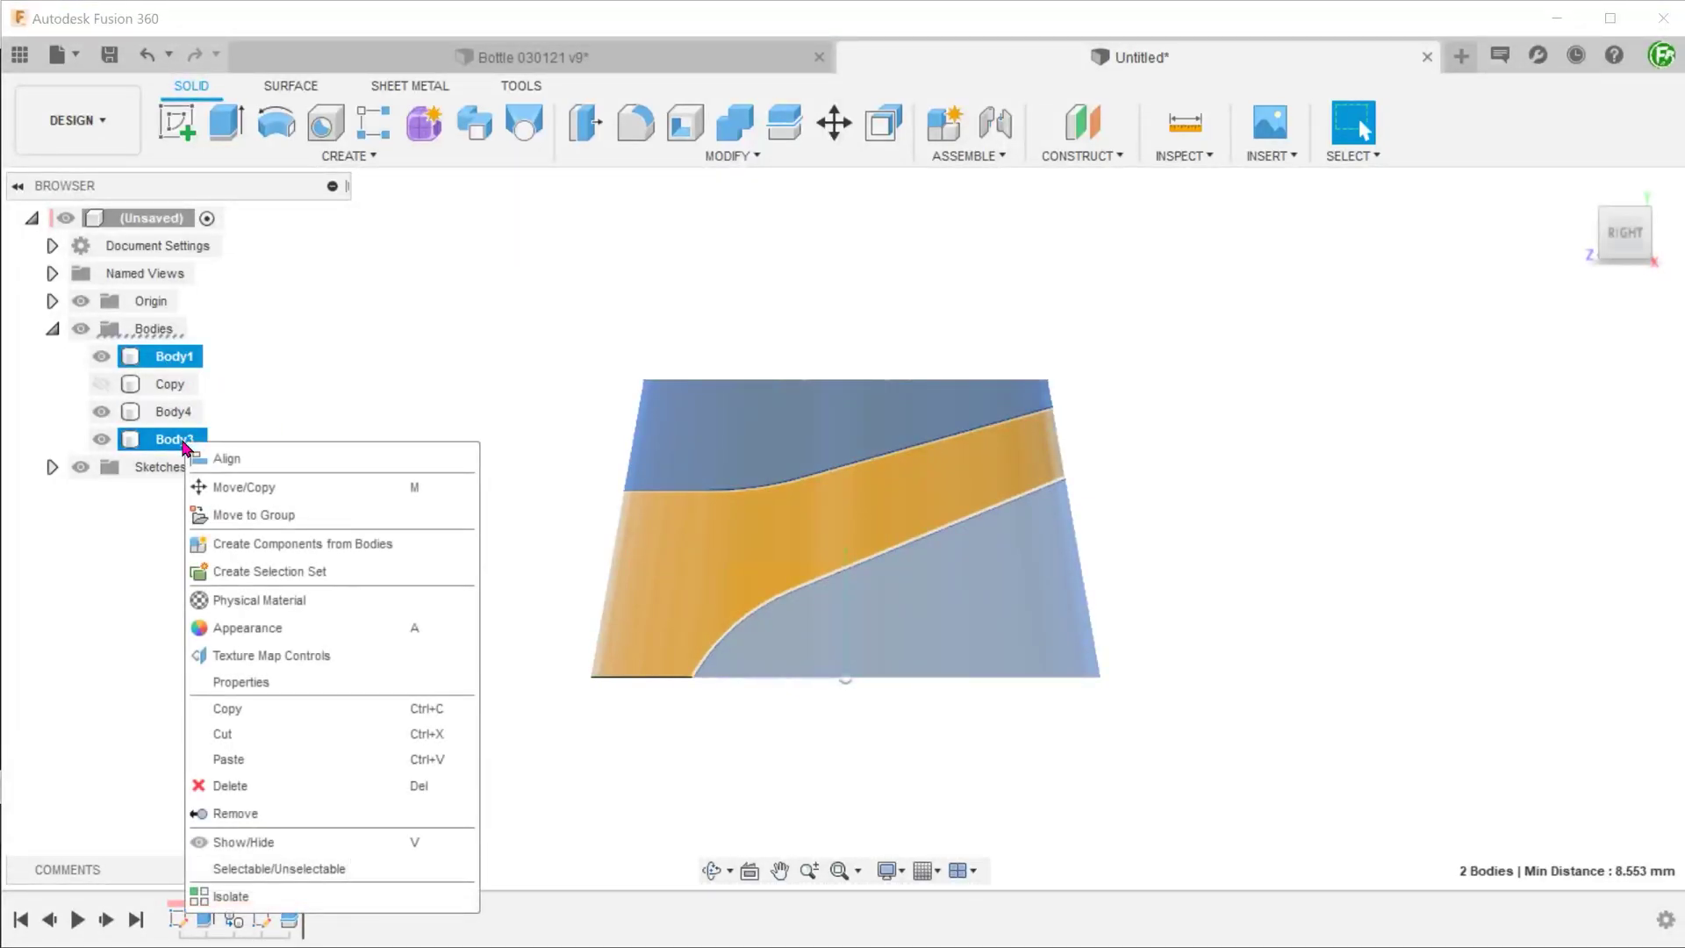
{"action": "left_click", "coordinate": [389, 818]}
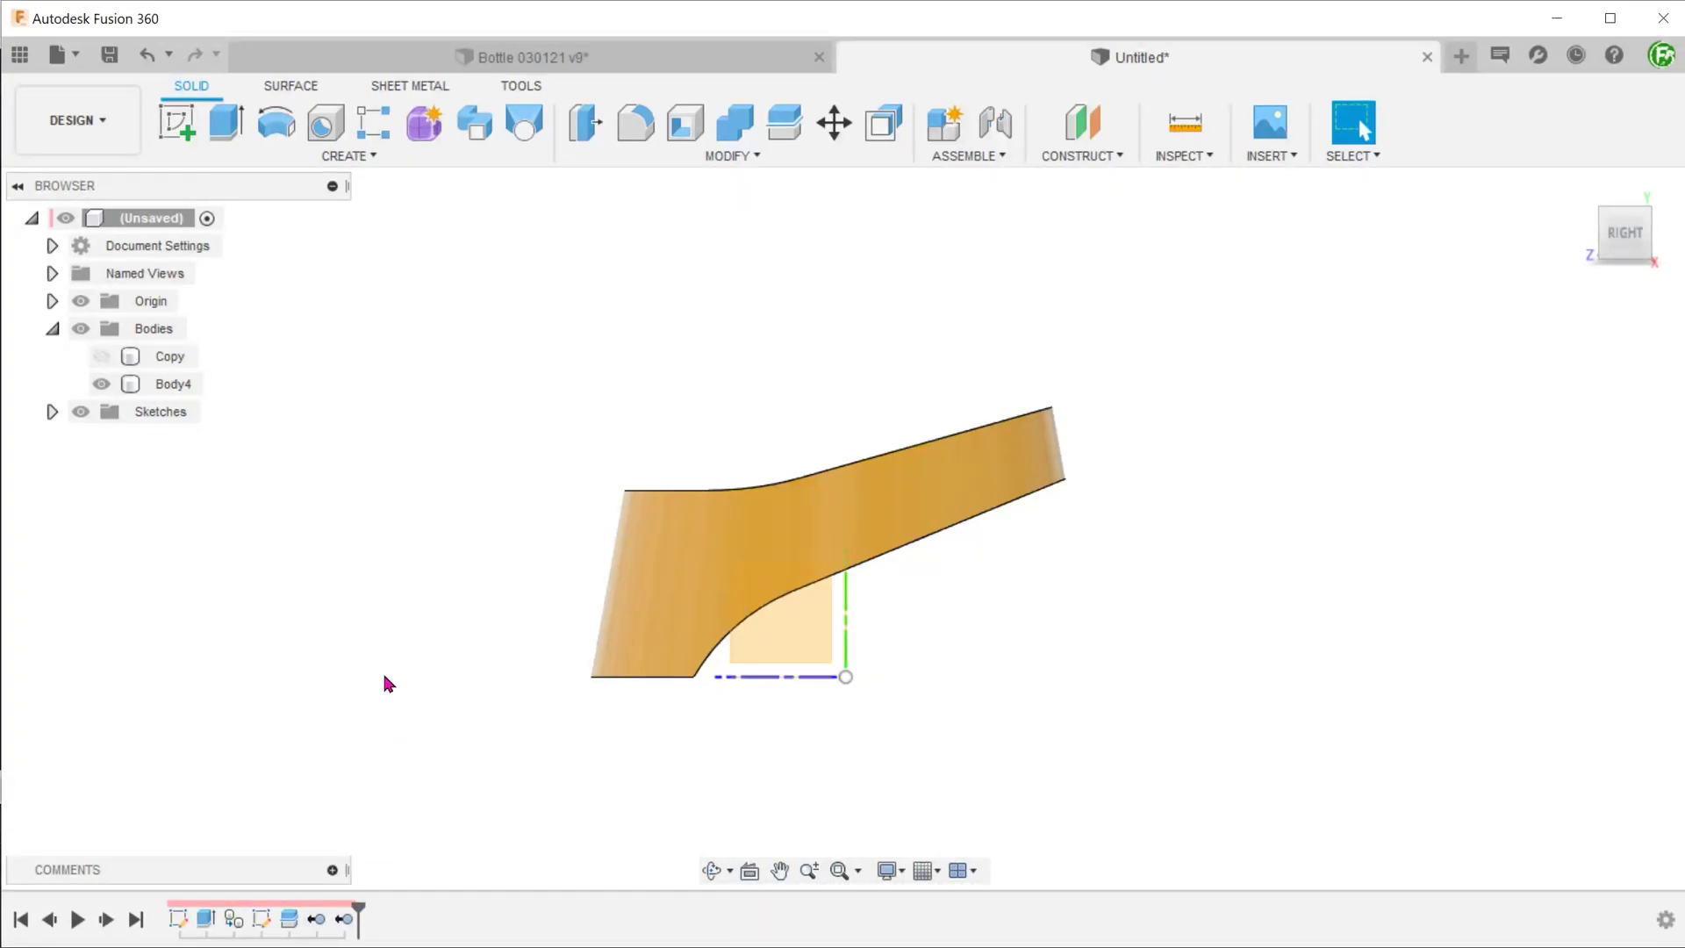
Shell the band body with 2 mm inside thickness, removing its tangent-chained top faces and all bottom faces, and hide the origin.
{"action": "key", "text": "F6"}
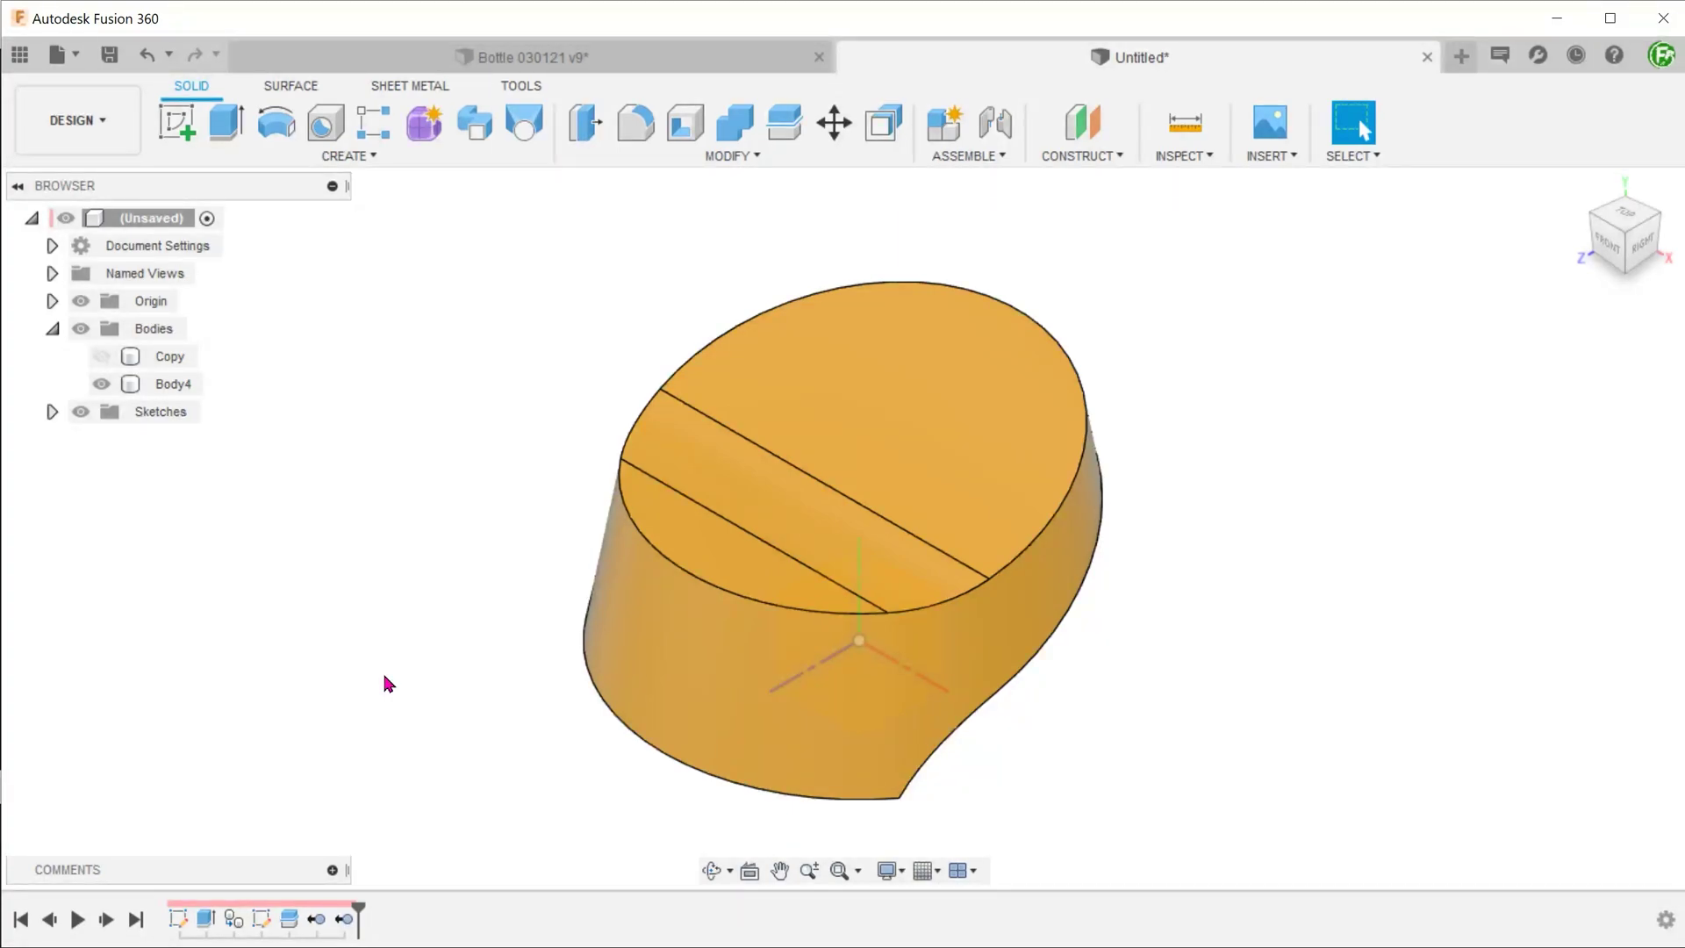
{"action": "left_click", "coordinate": [731, 155]}
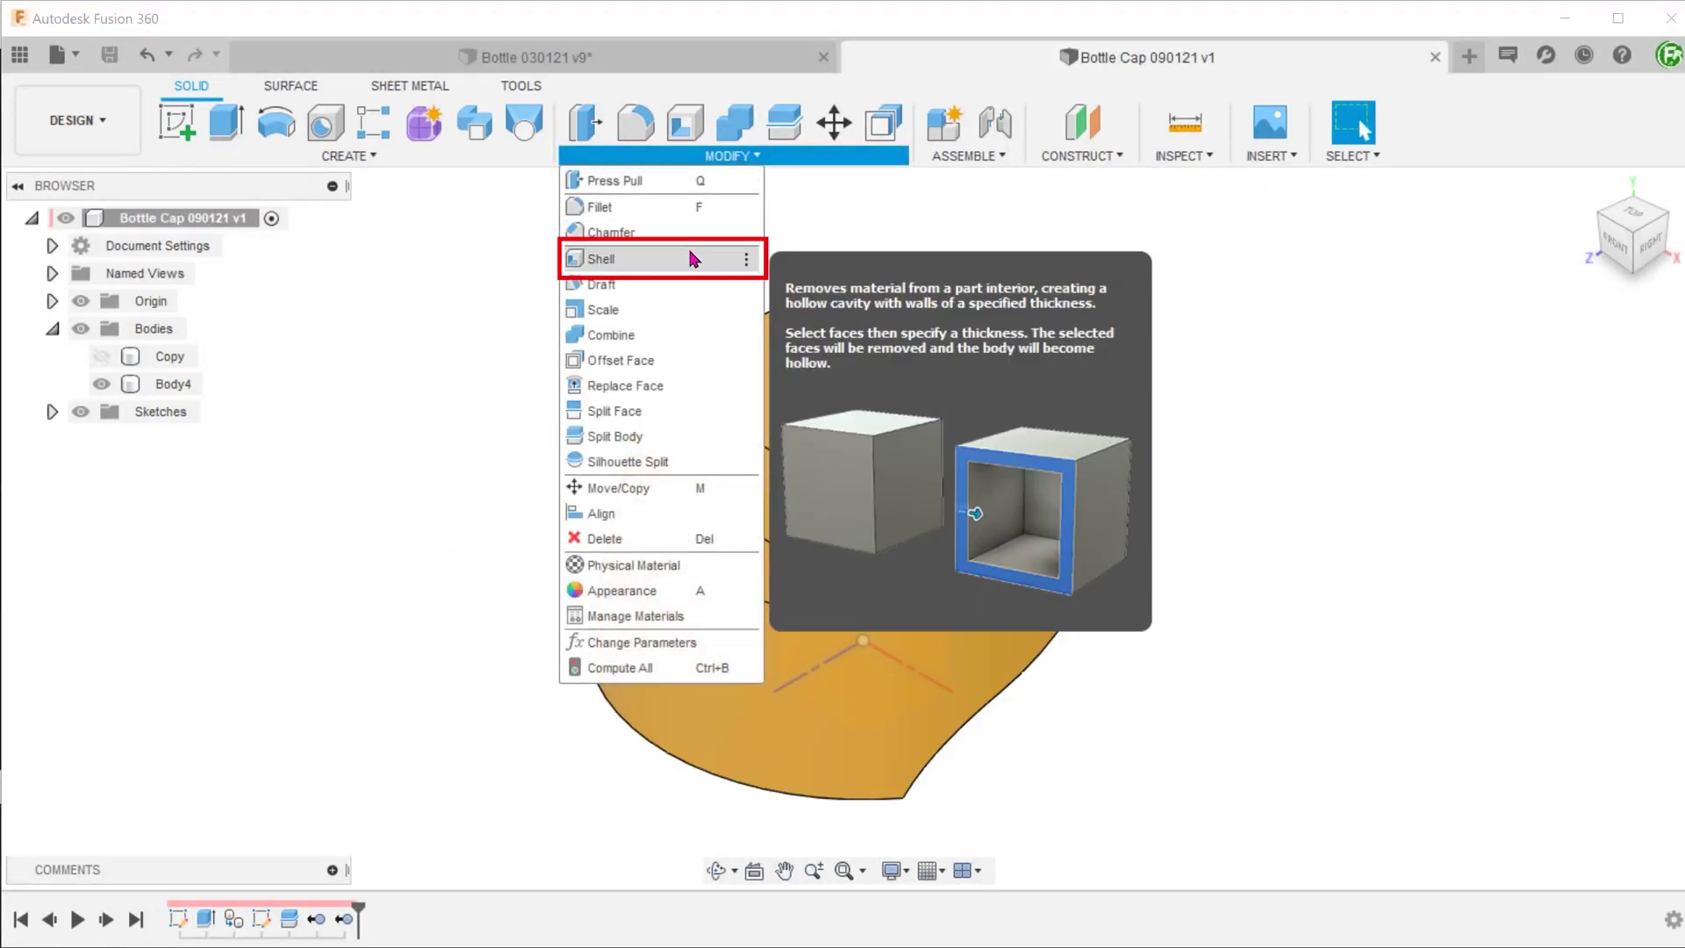
{"action": "left_click", "coordinate": [691, 253]}
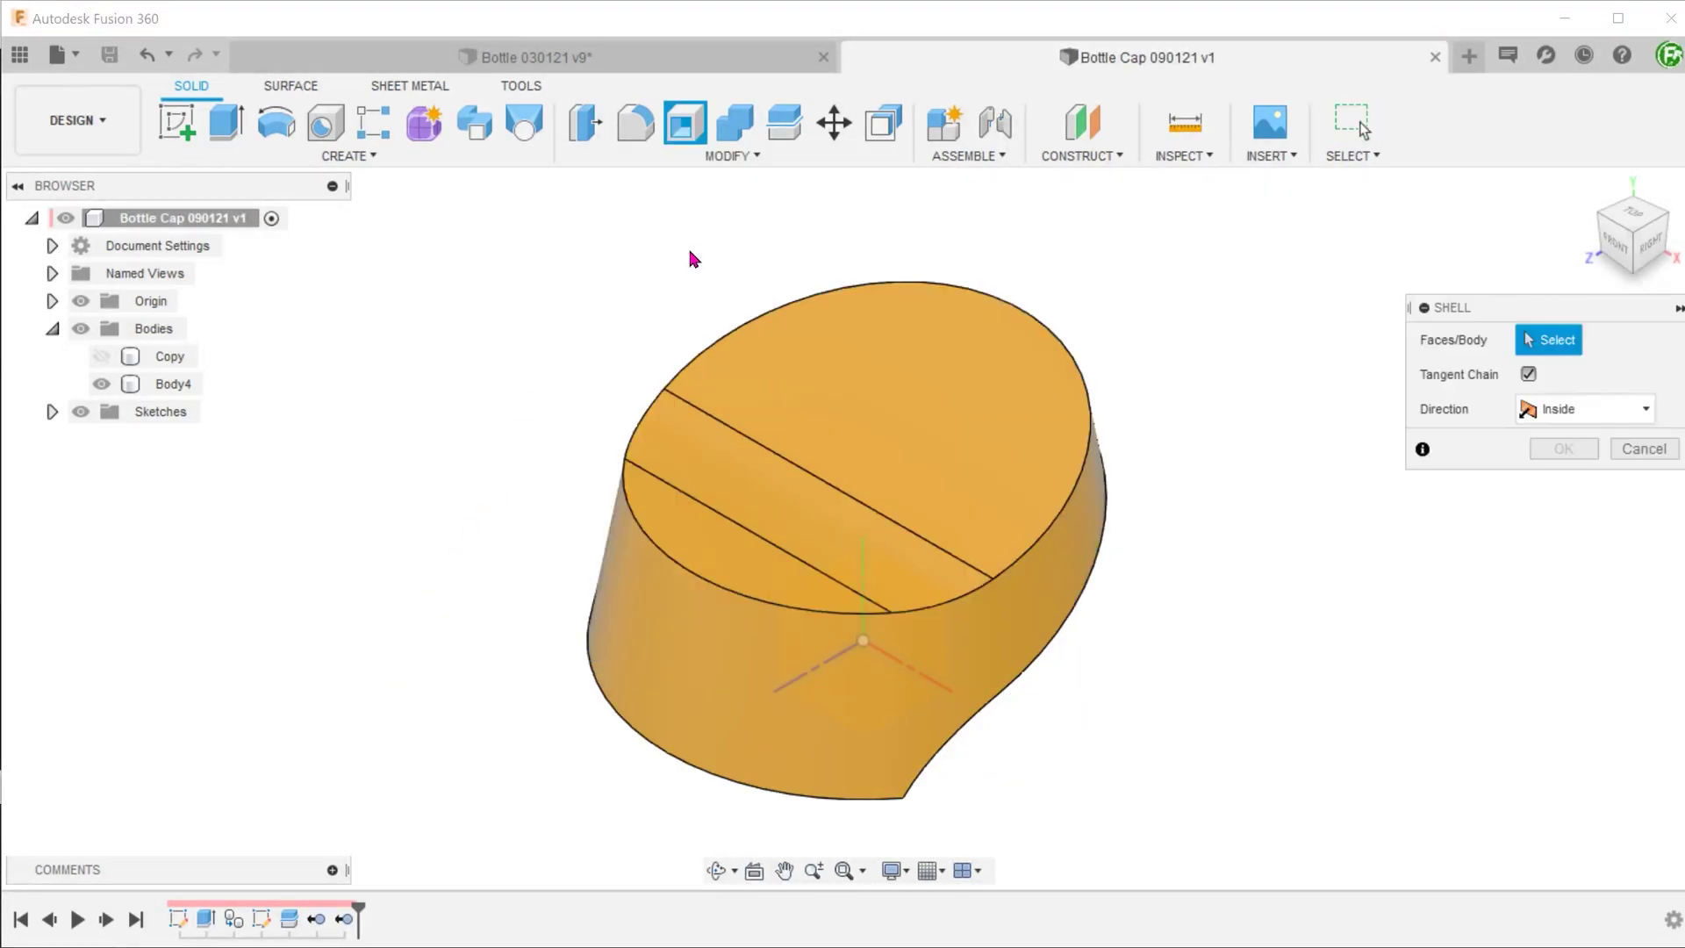
{"action": "left_click", "coordinate": [880, 388]}
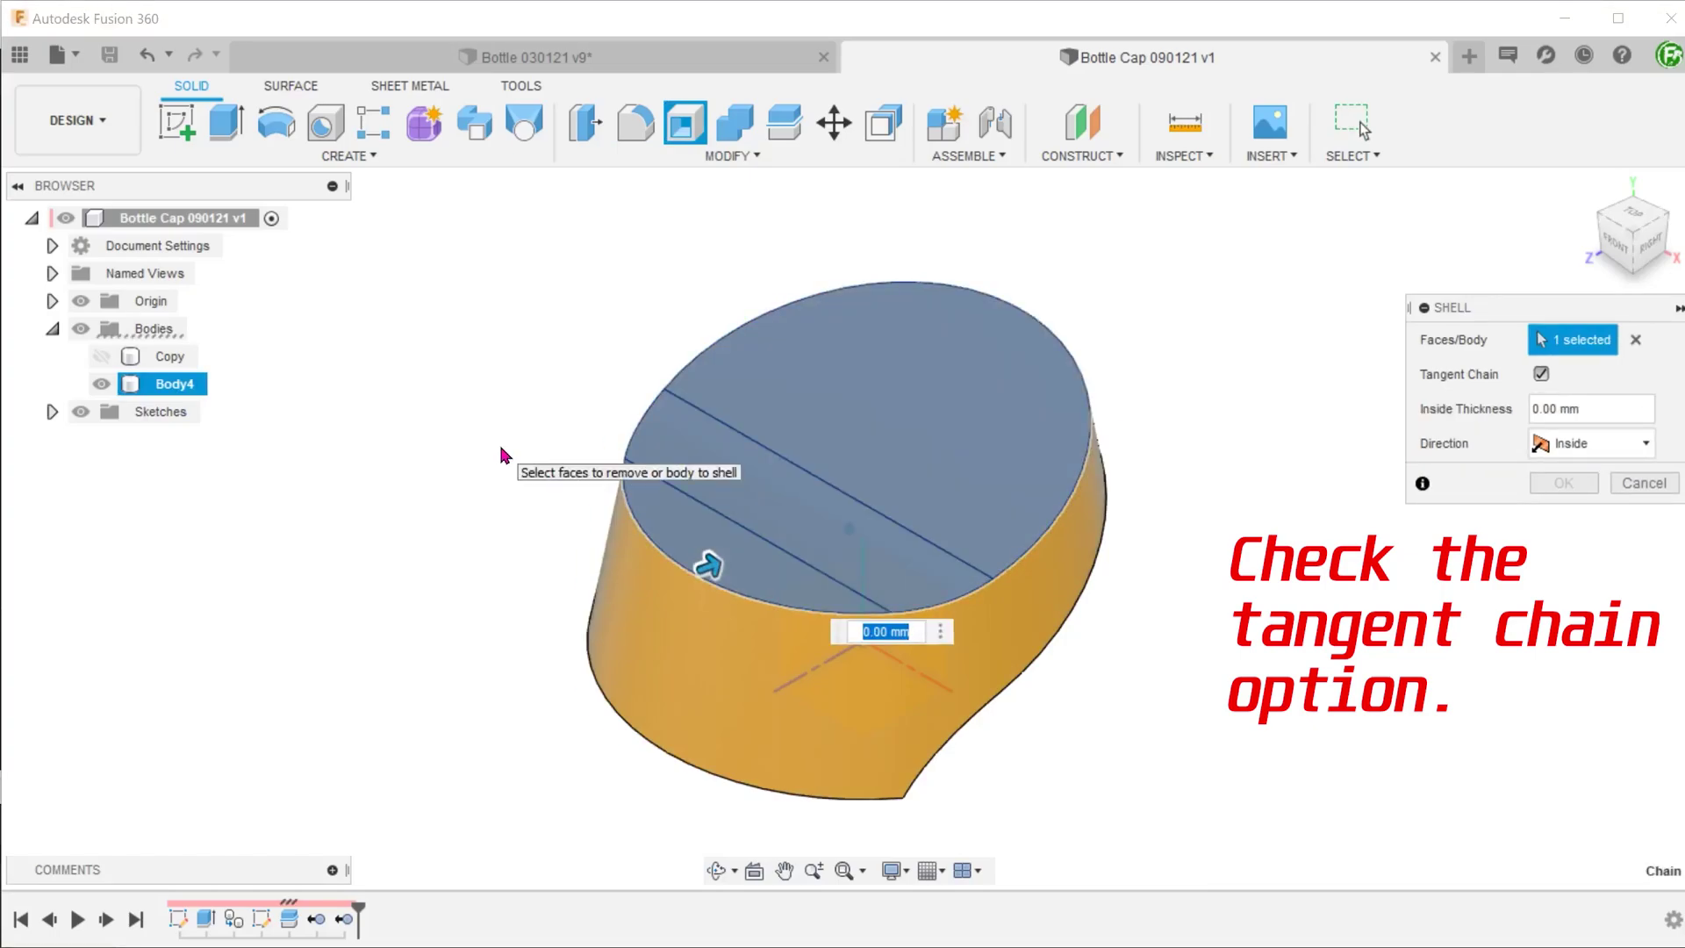
{"action": "middle_click_drag", "start_coordinate": [501, 448], "coordinate": [495, 452], "text": "shift"}
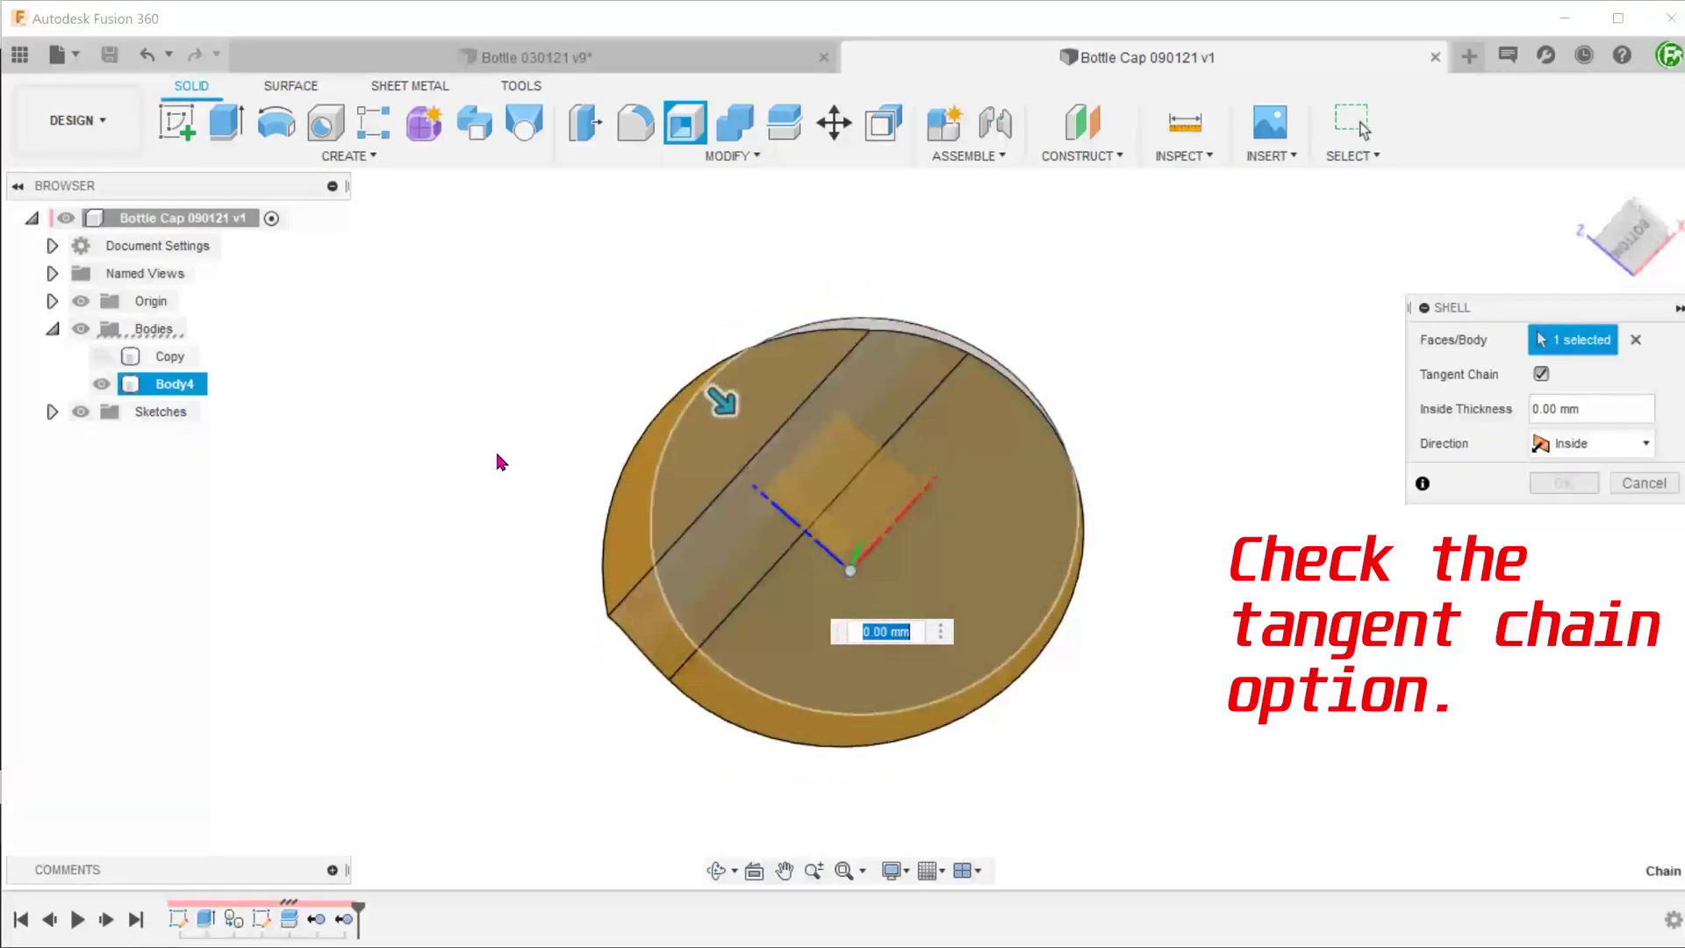
{"action": "left_click", "coordinate": [991, 513]}
{"action": "middle_click_drag", "start_coordinate": [974, 514], "coordinate": [765, 509], "text": "shift"}
{"action": "left_click", "coordinate": [686, 515]}
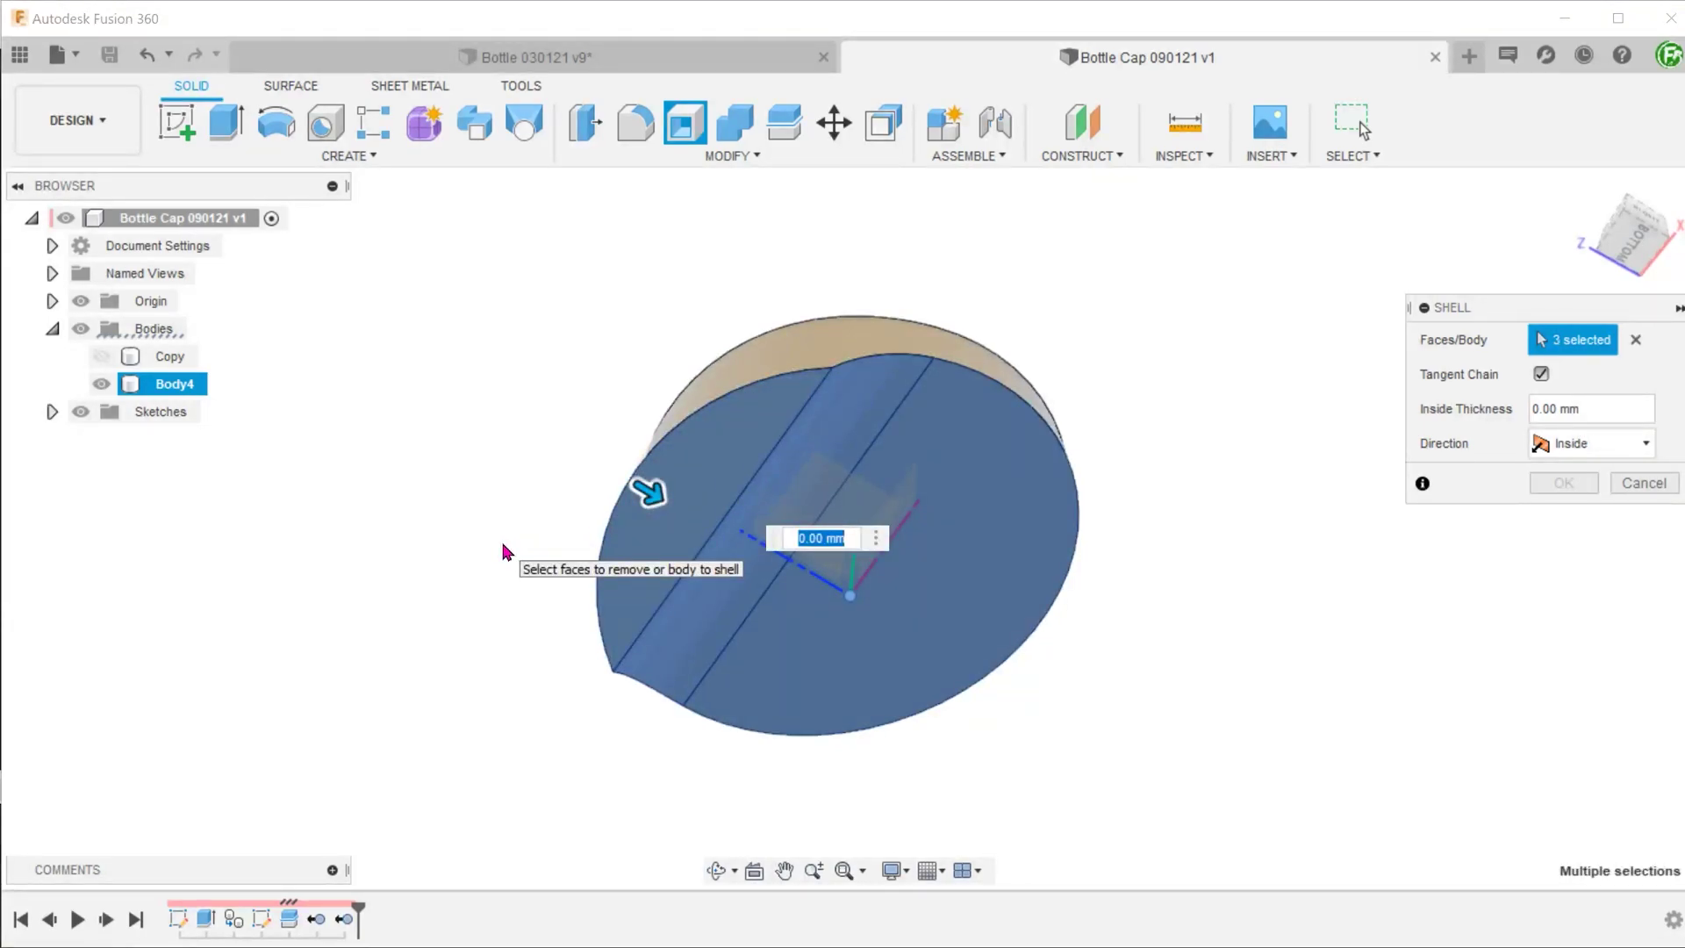
{"action": "type", "text": "2"}
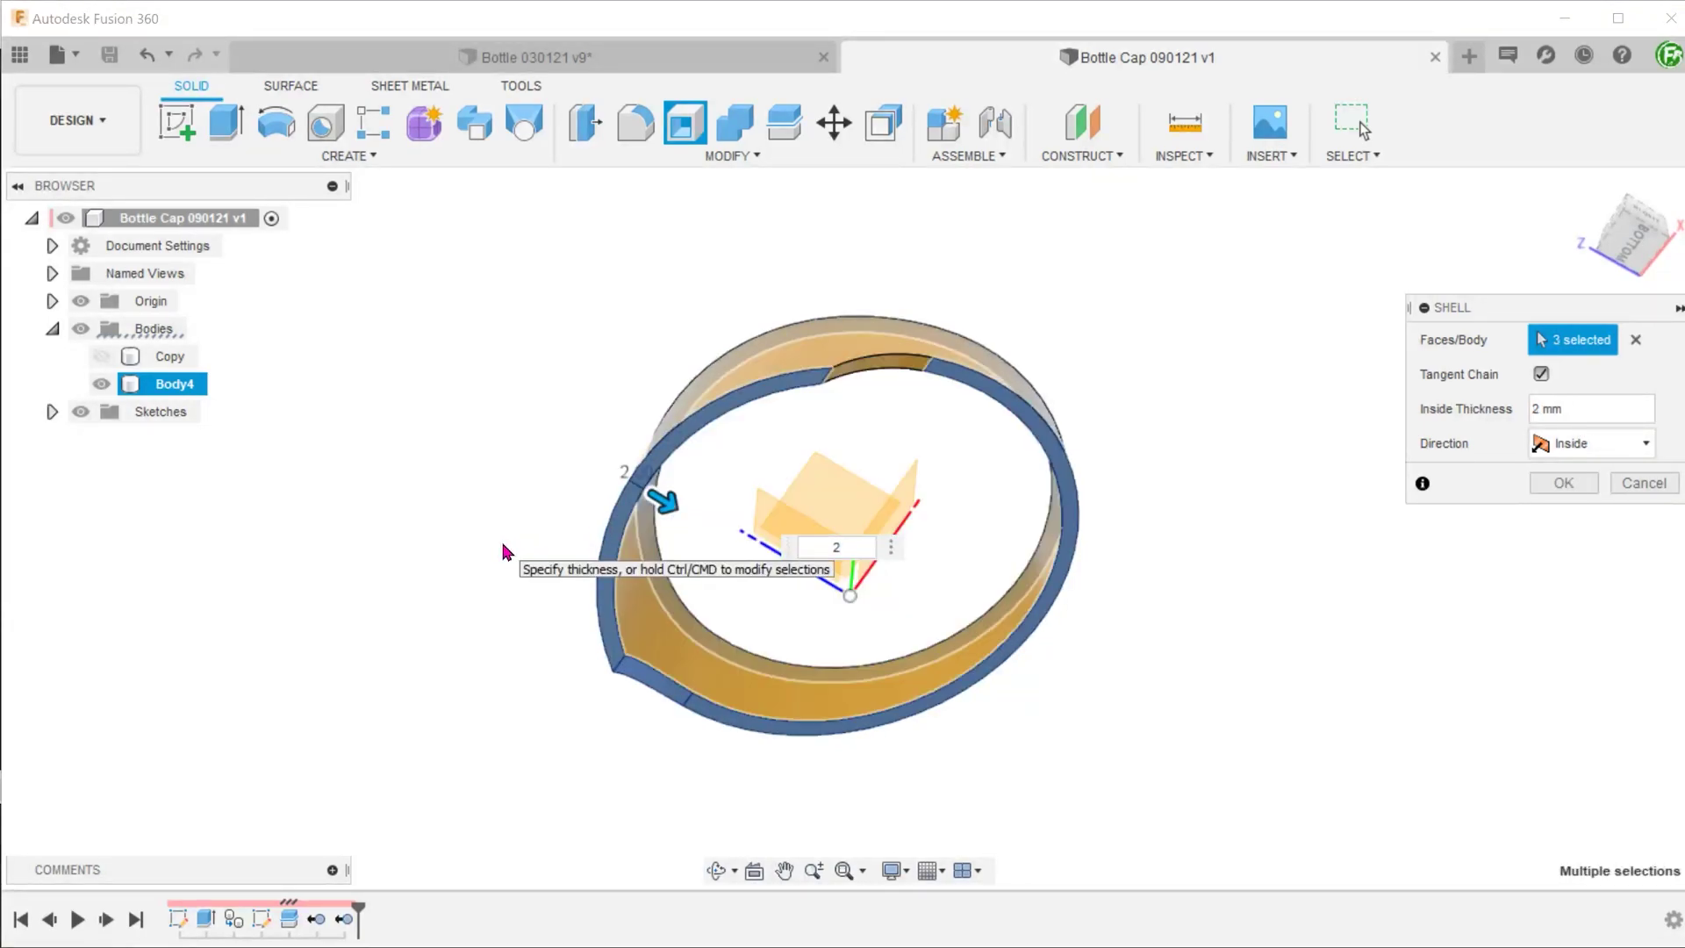
{"action": "middle_click_drag", "start_coordinate": [502, 544], "coordinate": [513, 550], "text": "shift"}
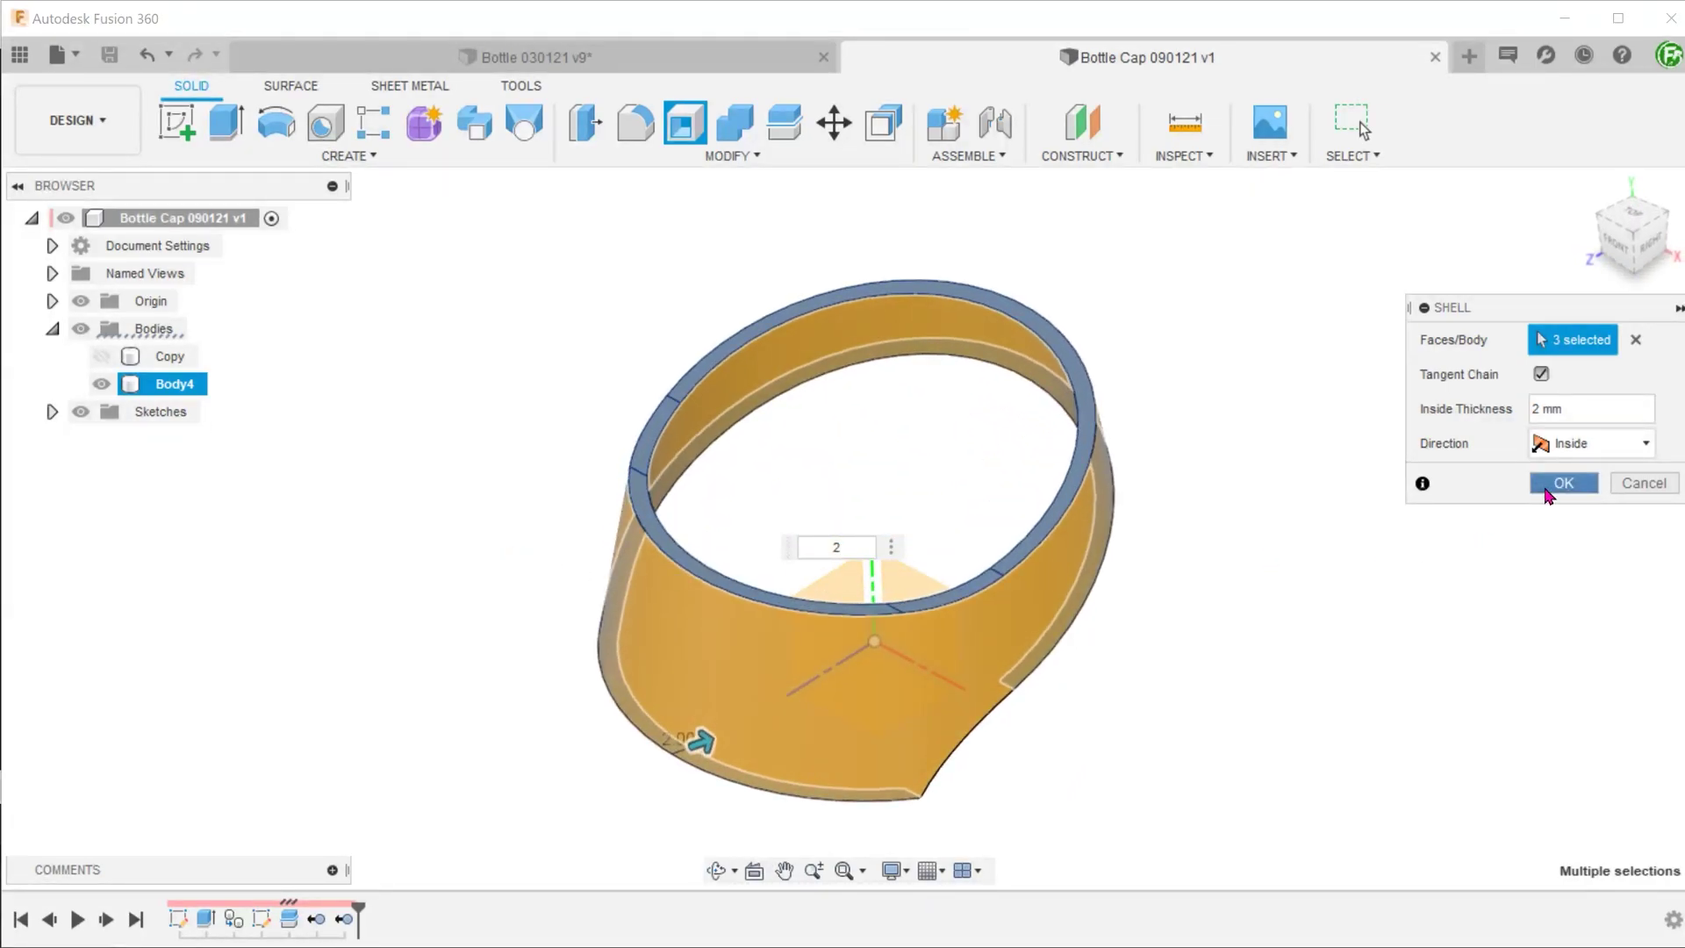
{"action": "left_click", "coordinate": [1563, 483]}
{"action": "left_click", "coordinate": [80, 301]}
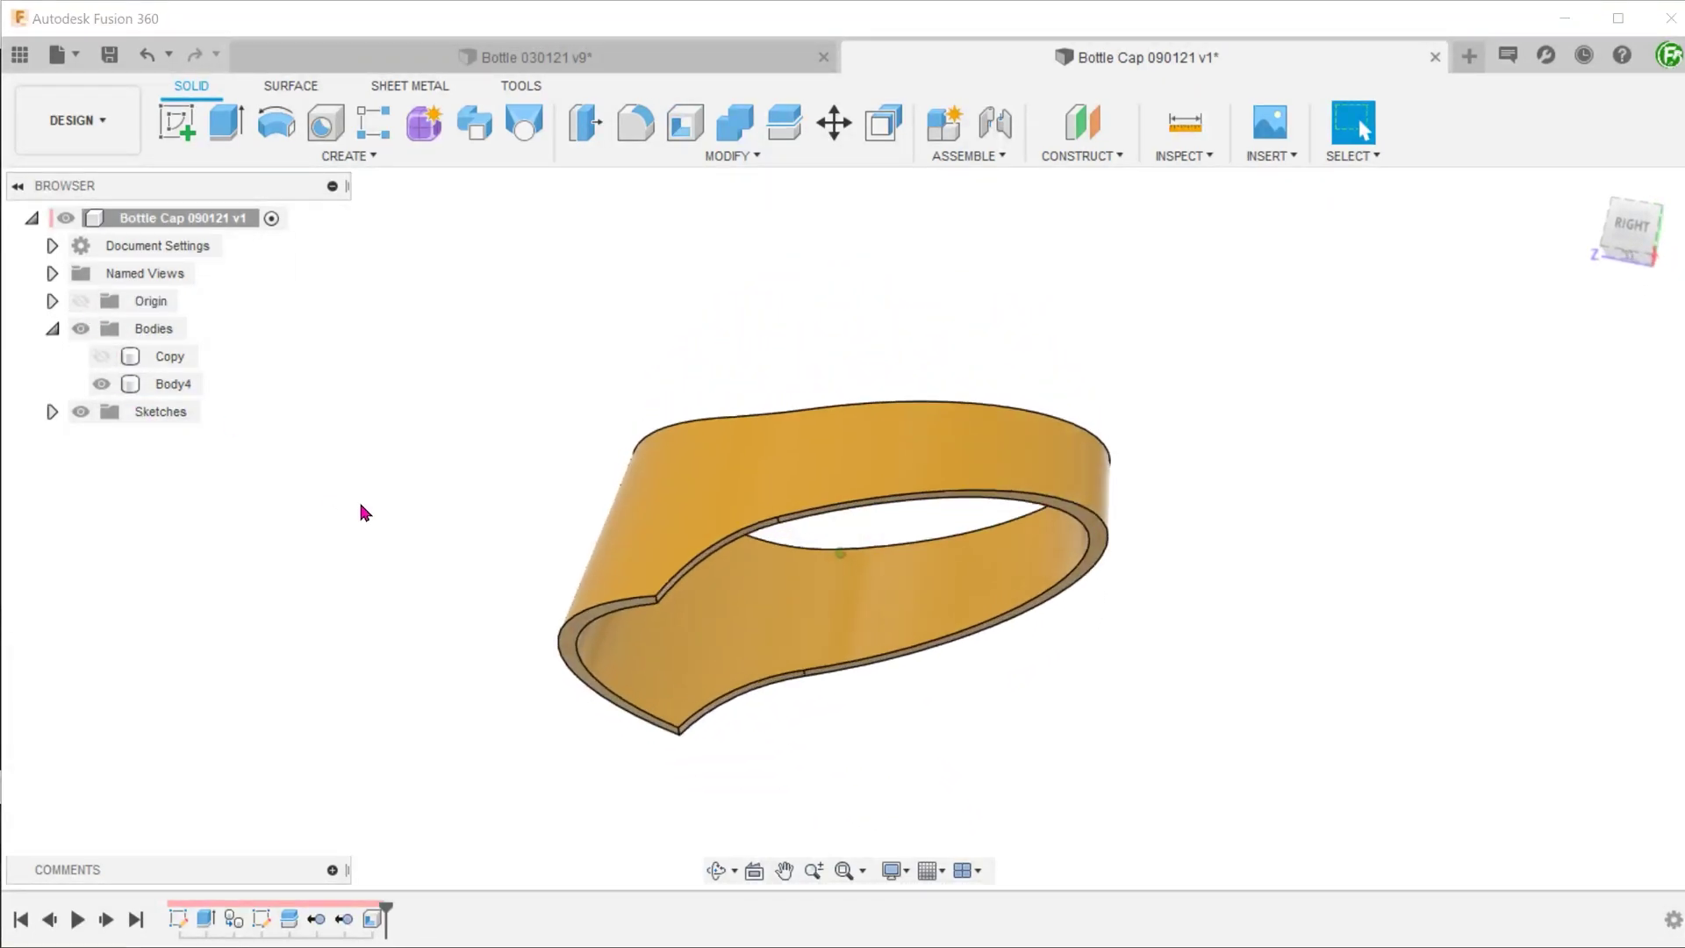
{"action": "middle_click_drag", "start_coordinate": [360, 504], "coordinate": [422, 518], "text": "shift"}
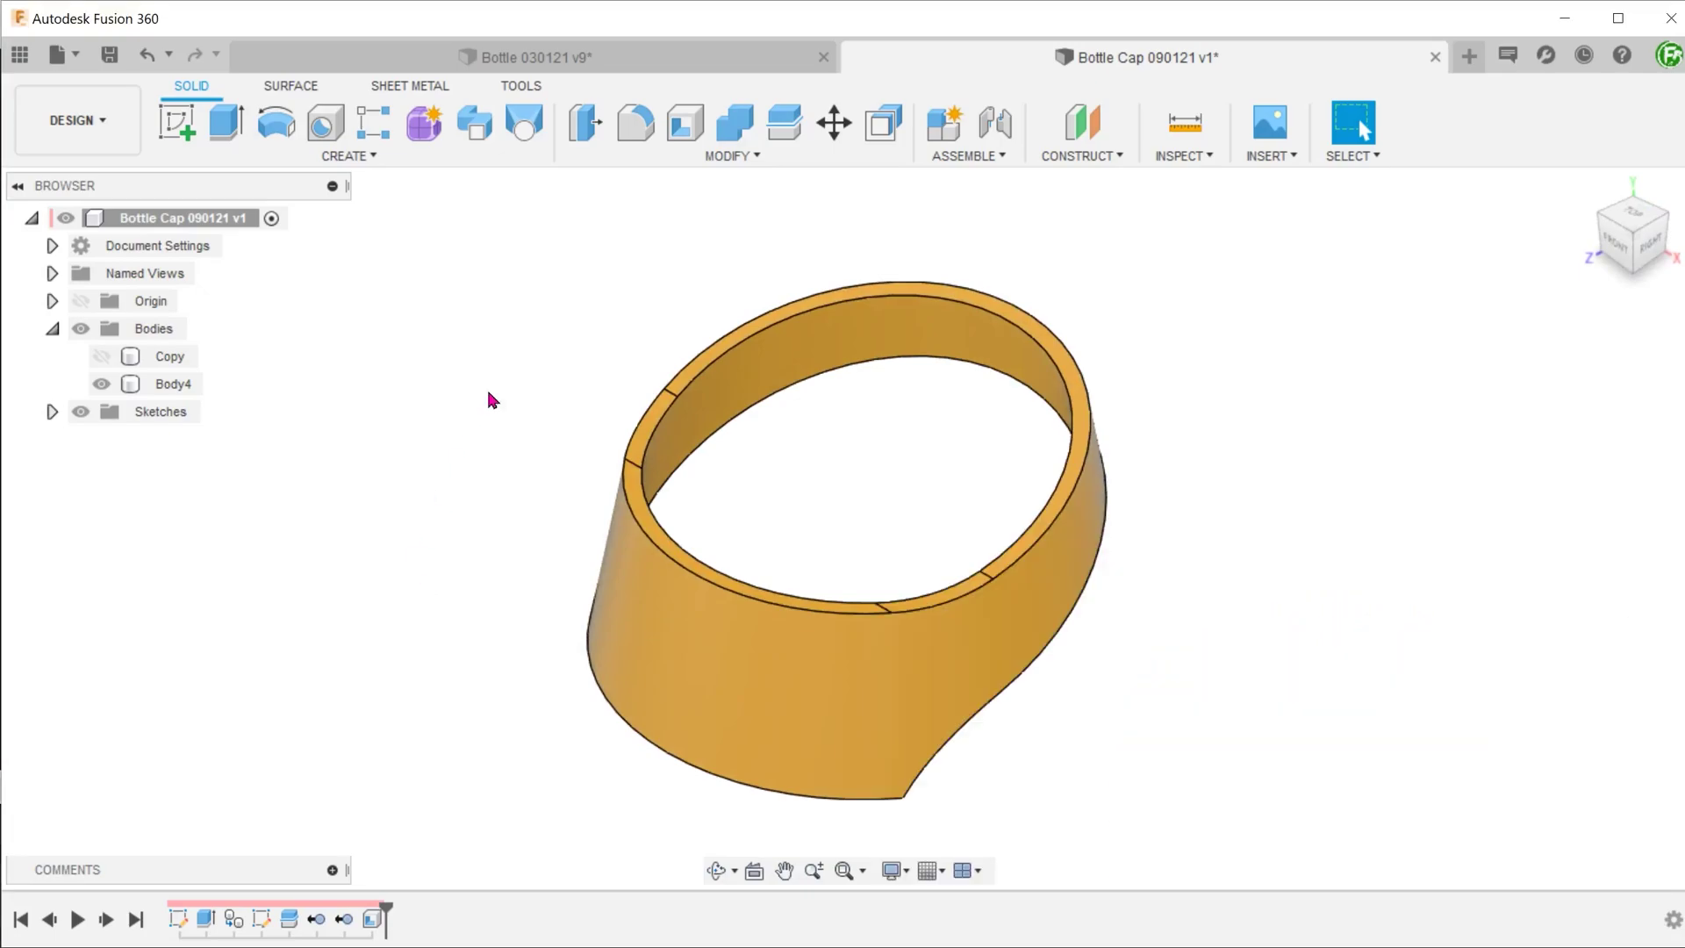
Show the origin and split Body4 with the vertical XY origin plane as the splitting tool.
{"action": "left_click", "coordinate": [619, 158]}
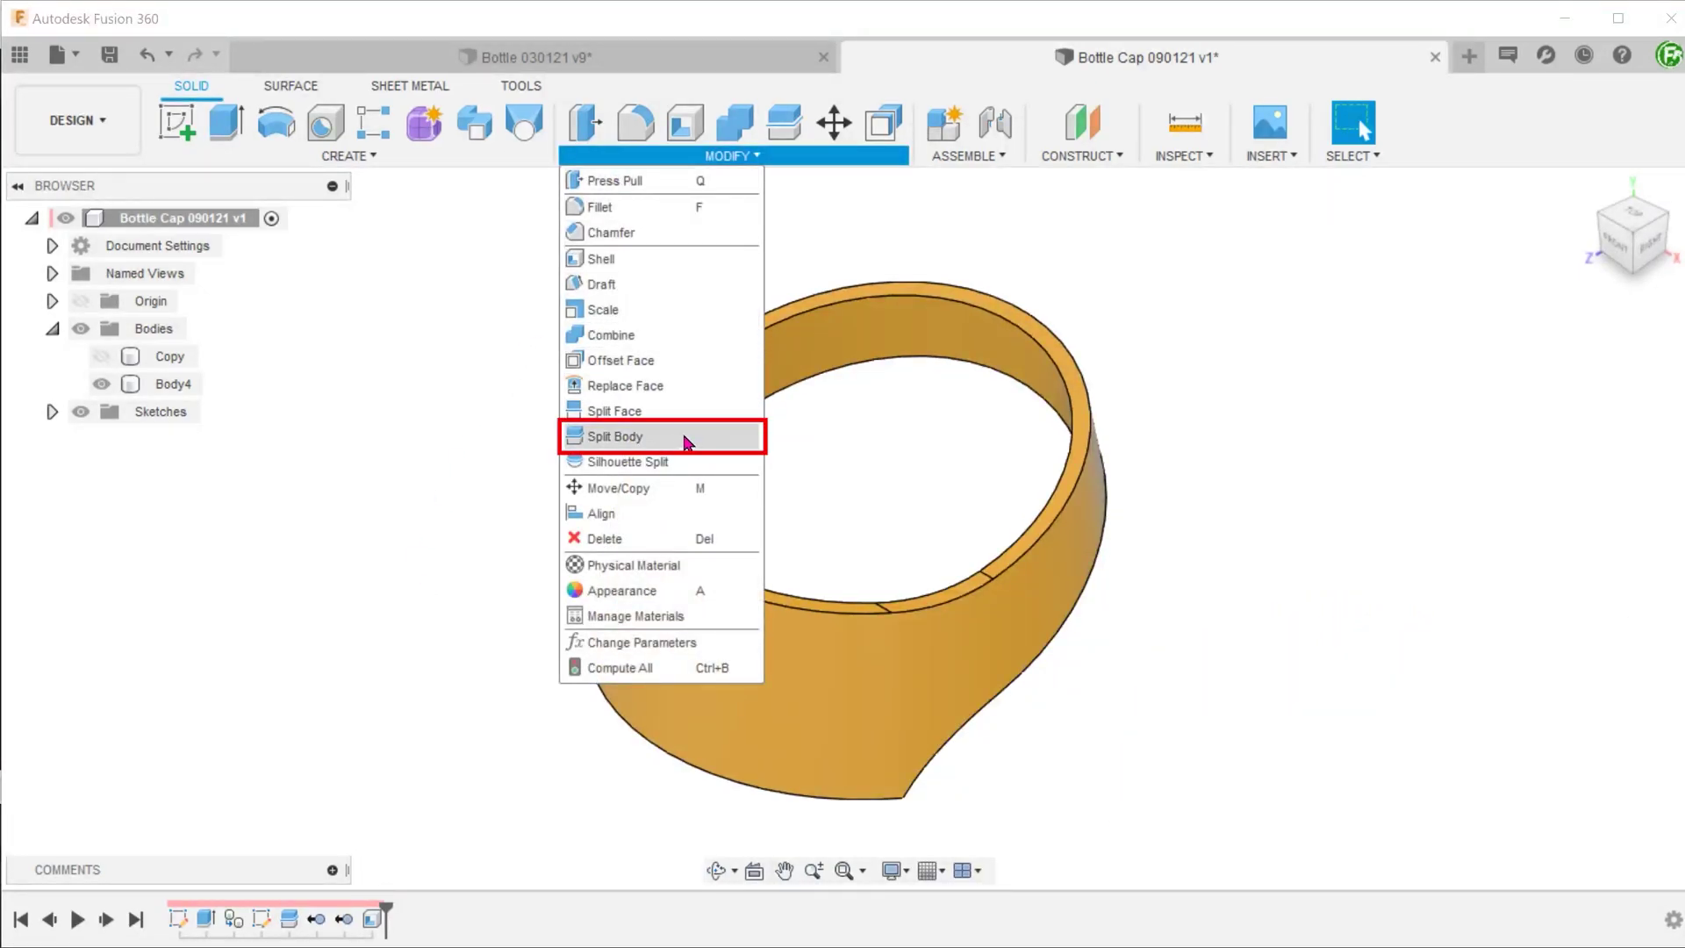
{"action": "left_click", "coordinate": [688, 444]}
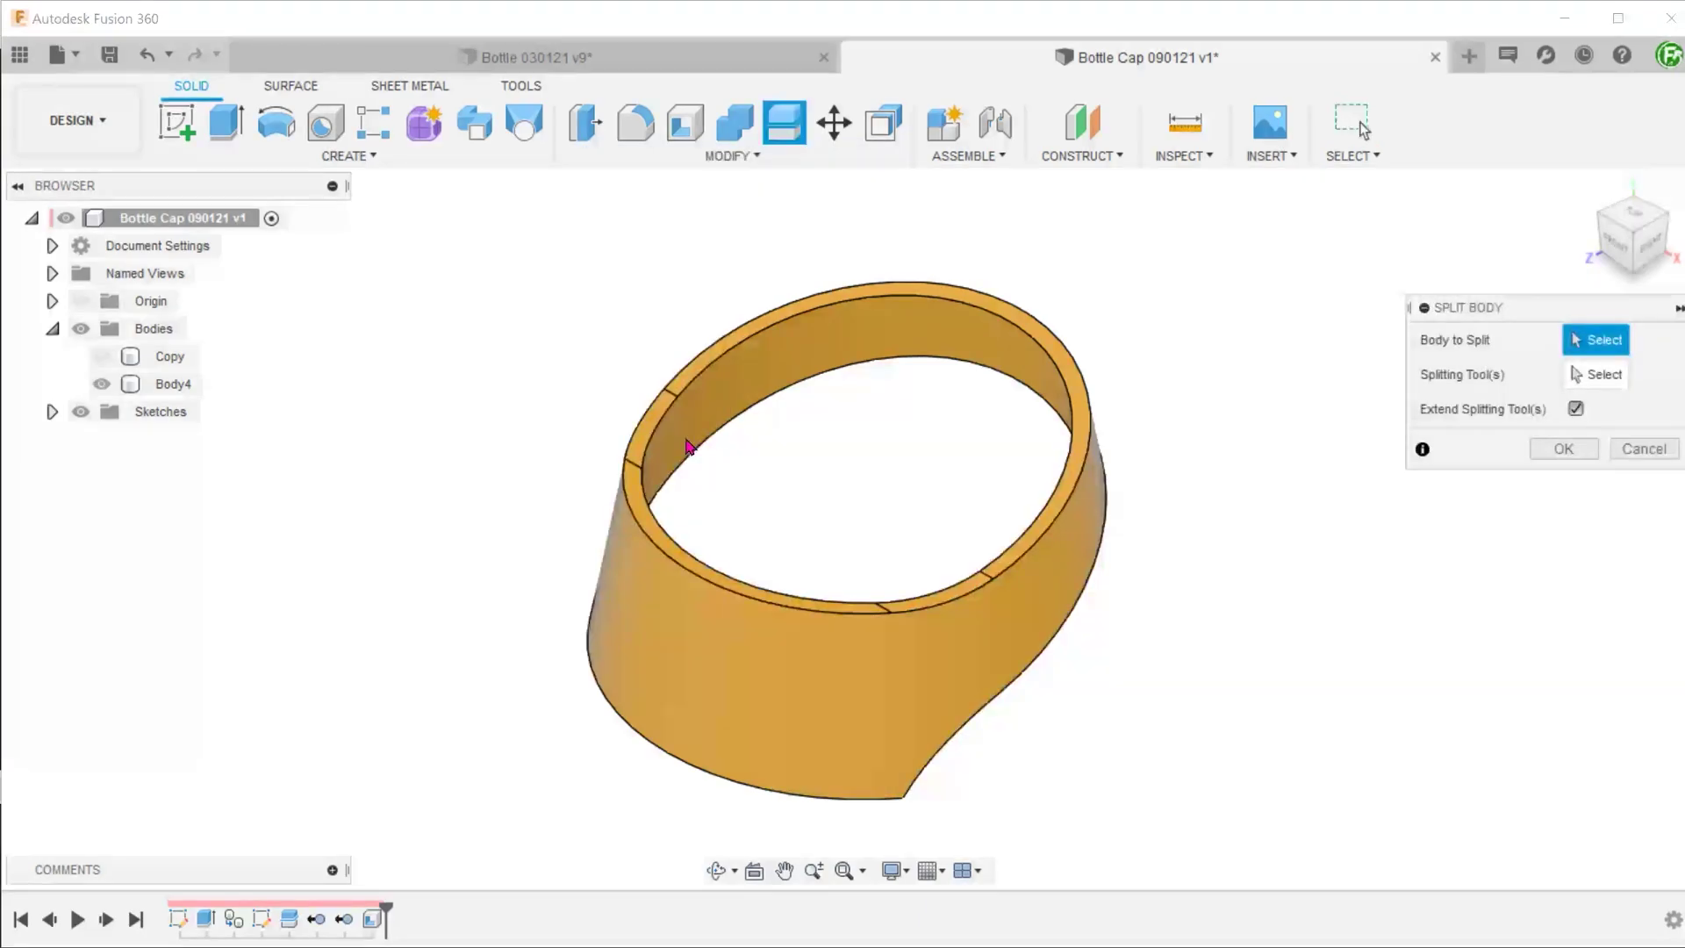
{"action": "left_click", "coordinate": [80, 301]}
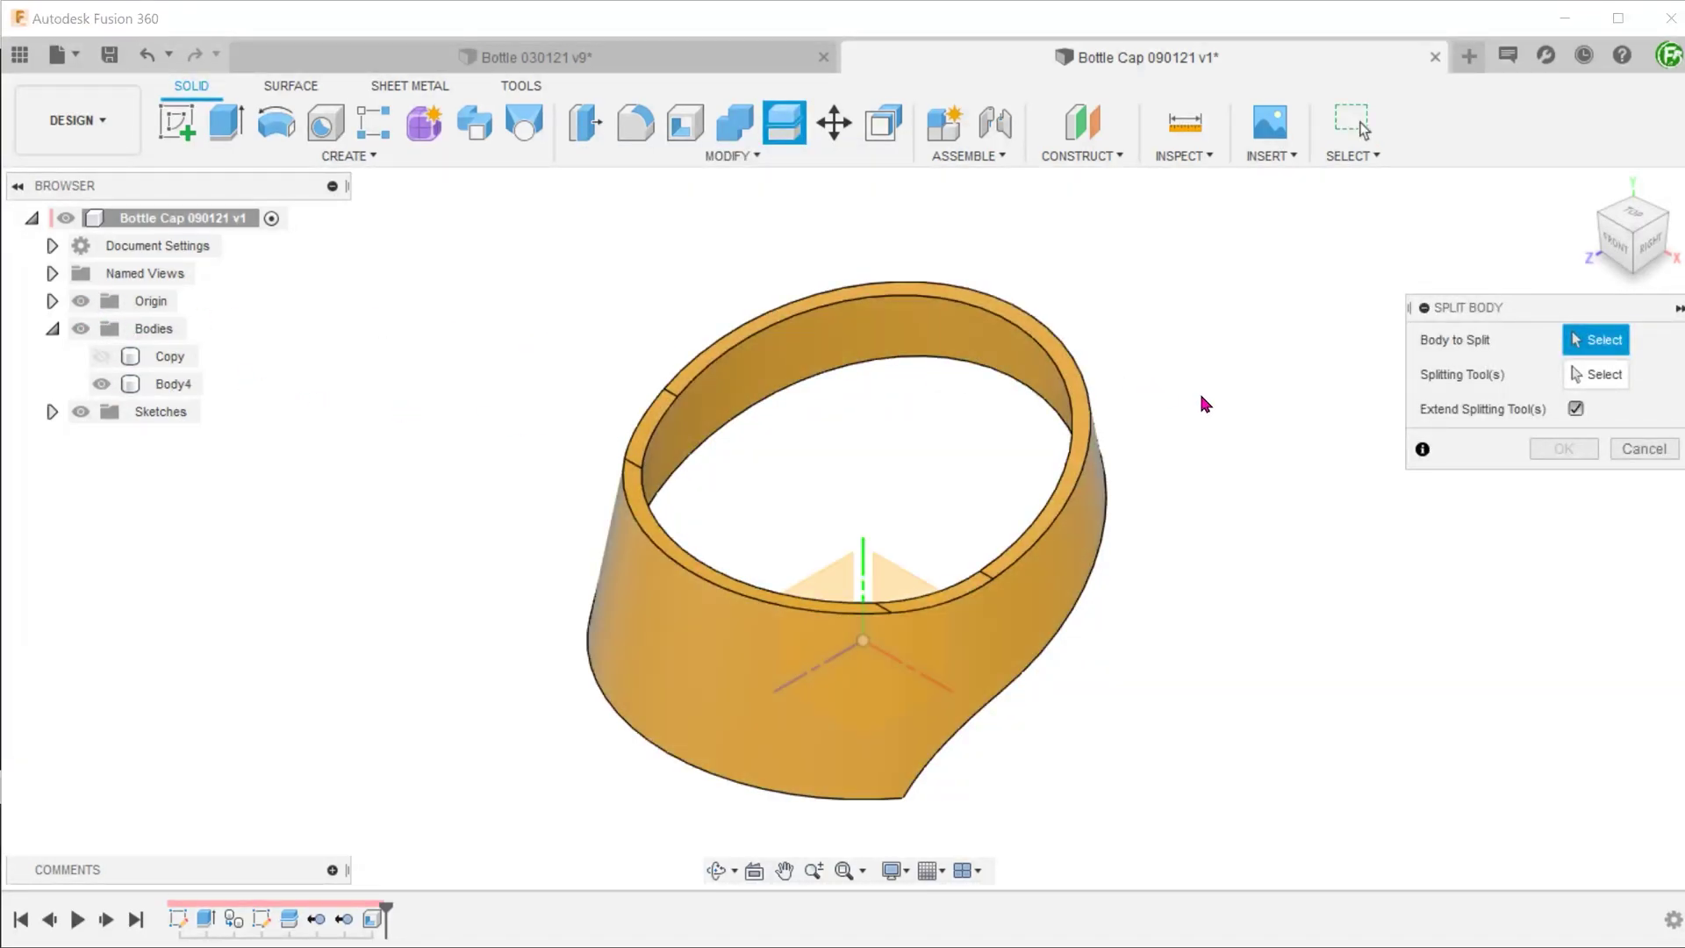
{"action": "left_click", "coordinate": [1056, 557]}
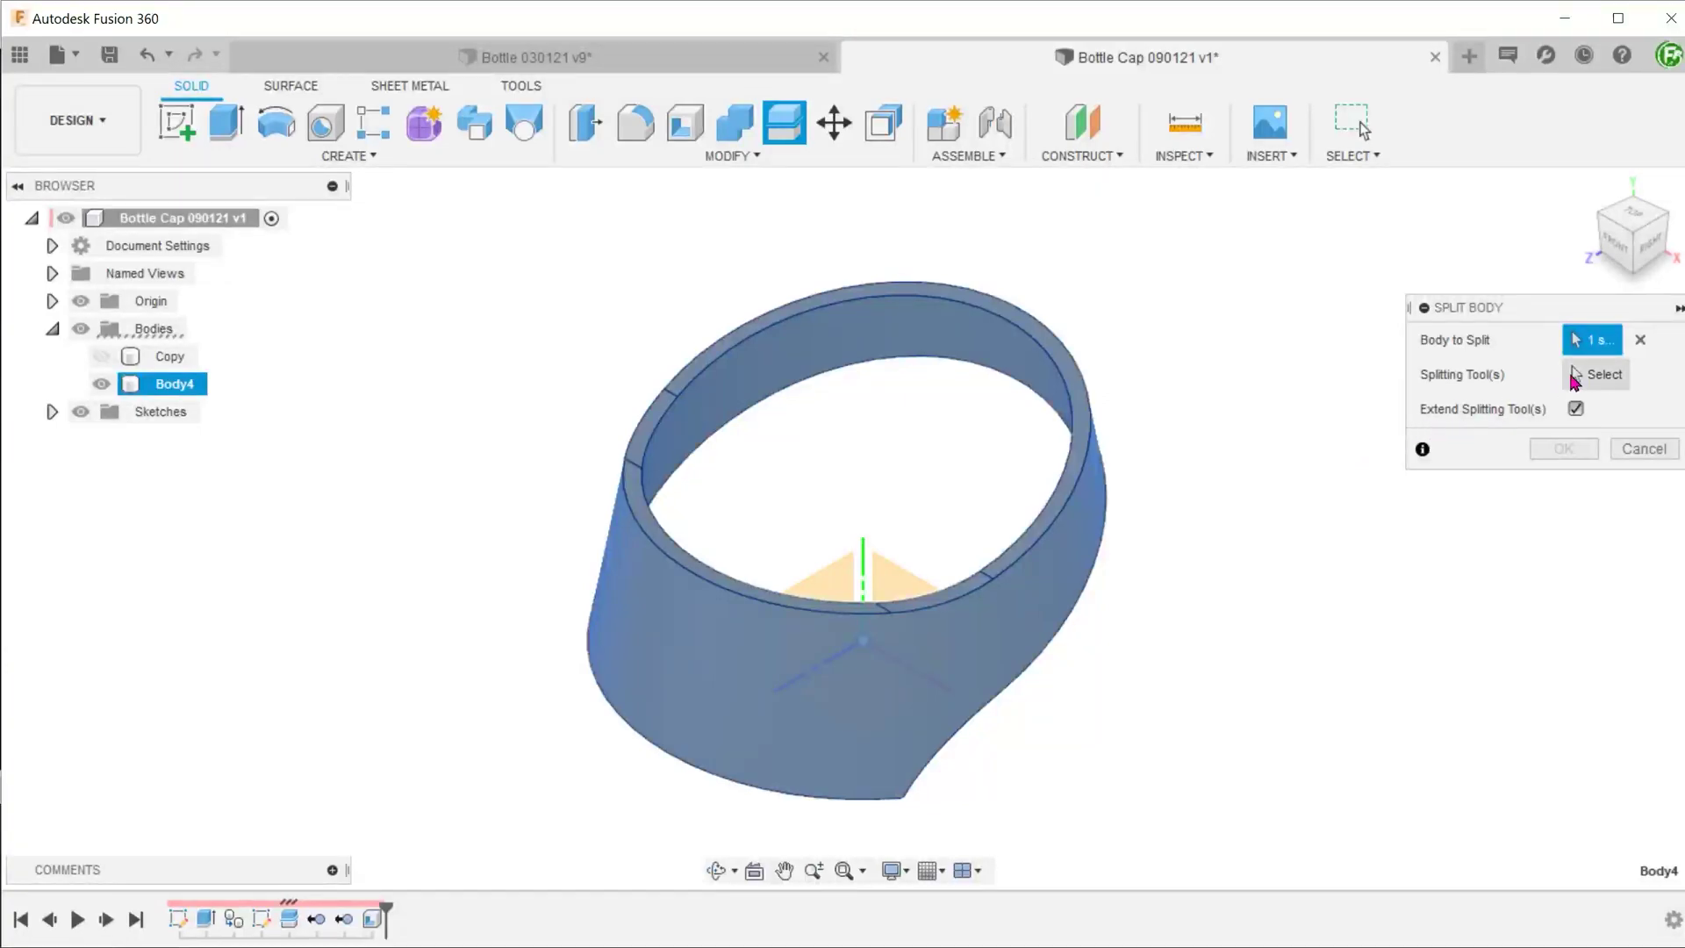
{"action": "left_click", "coordinate": [894, 579]}
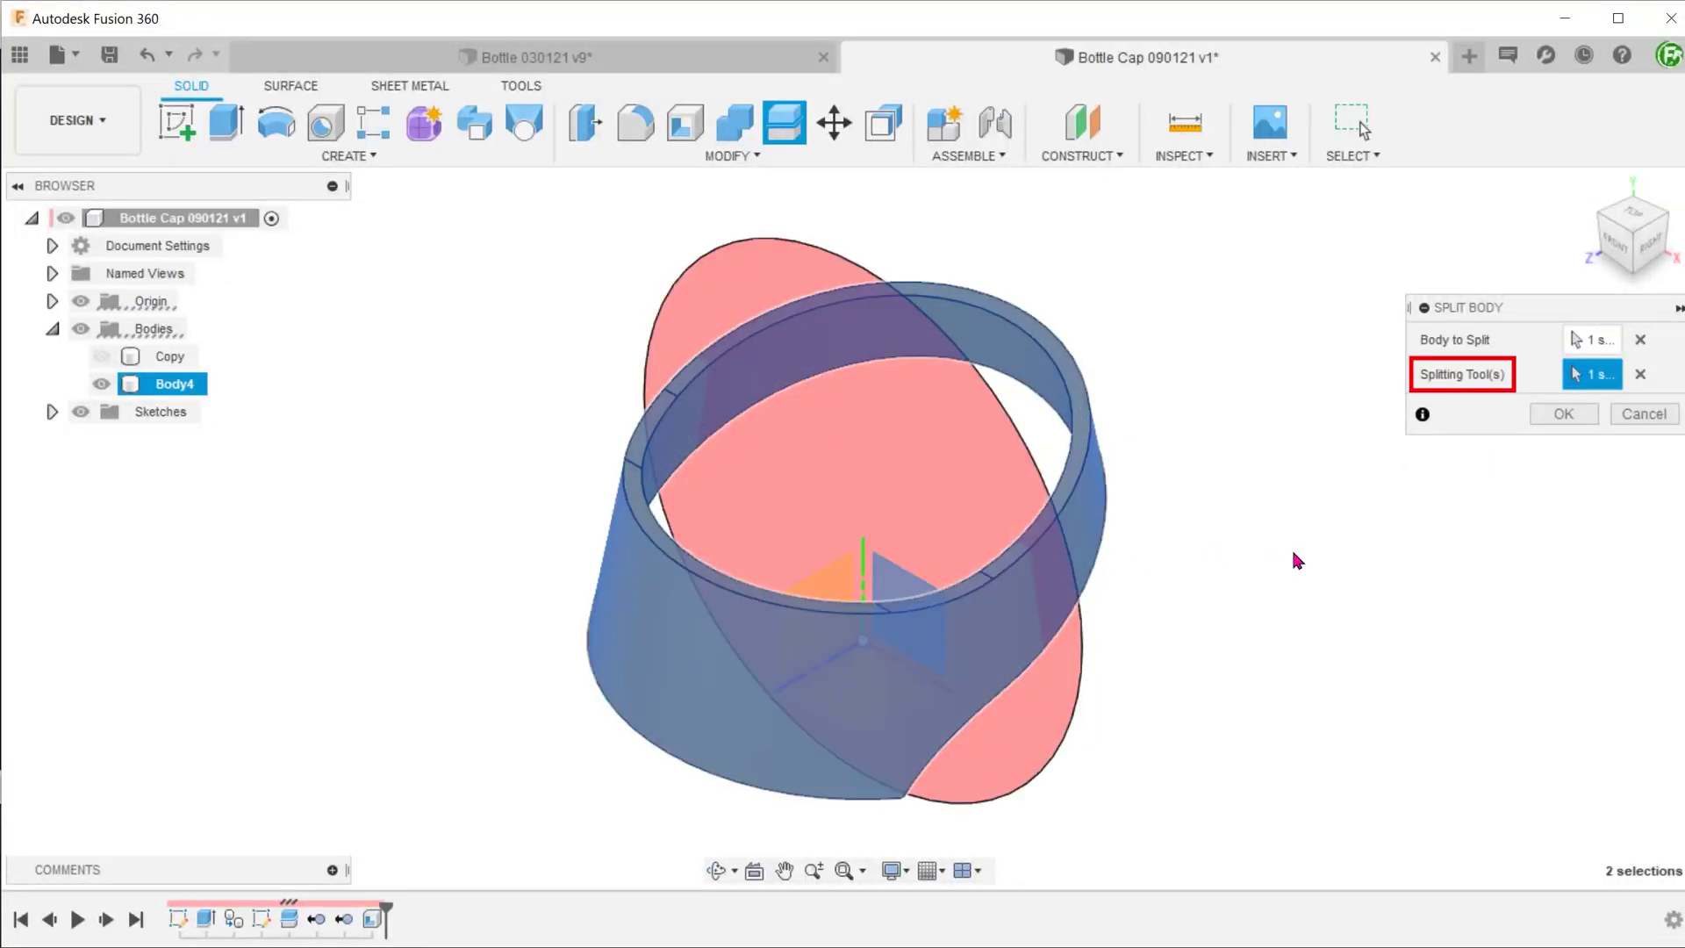
{"action": "left_click", "coordinate": [1648, 239]}
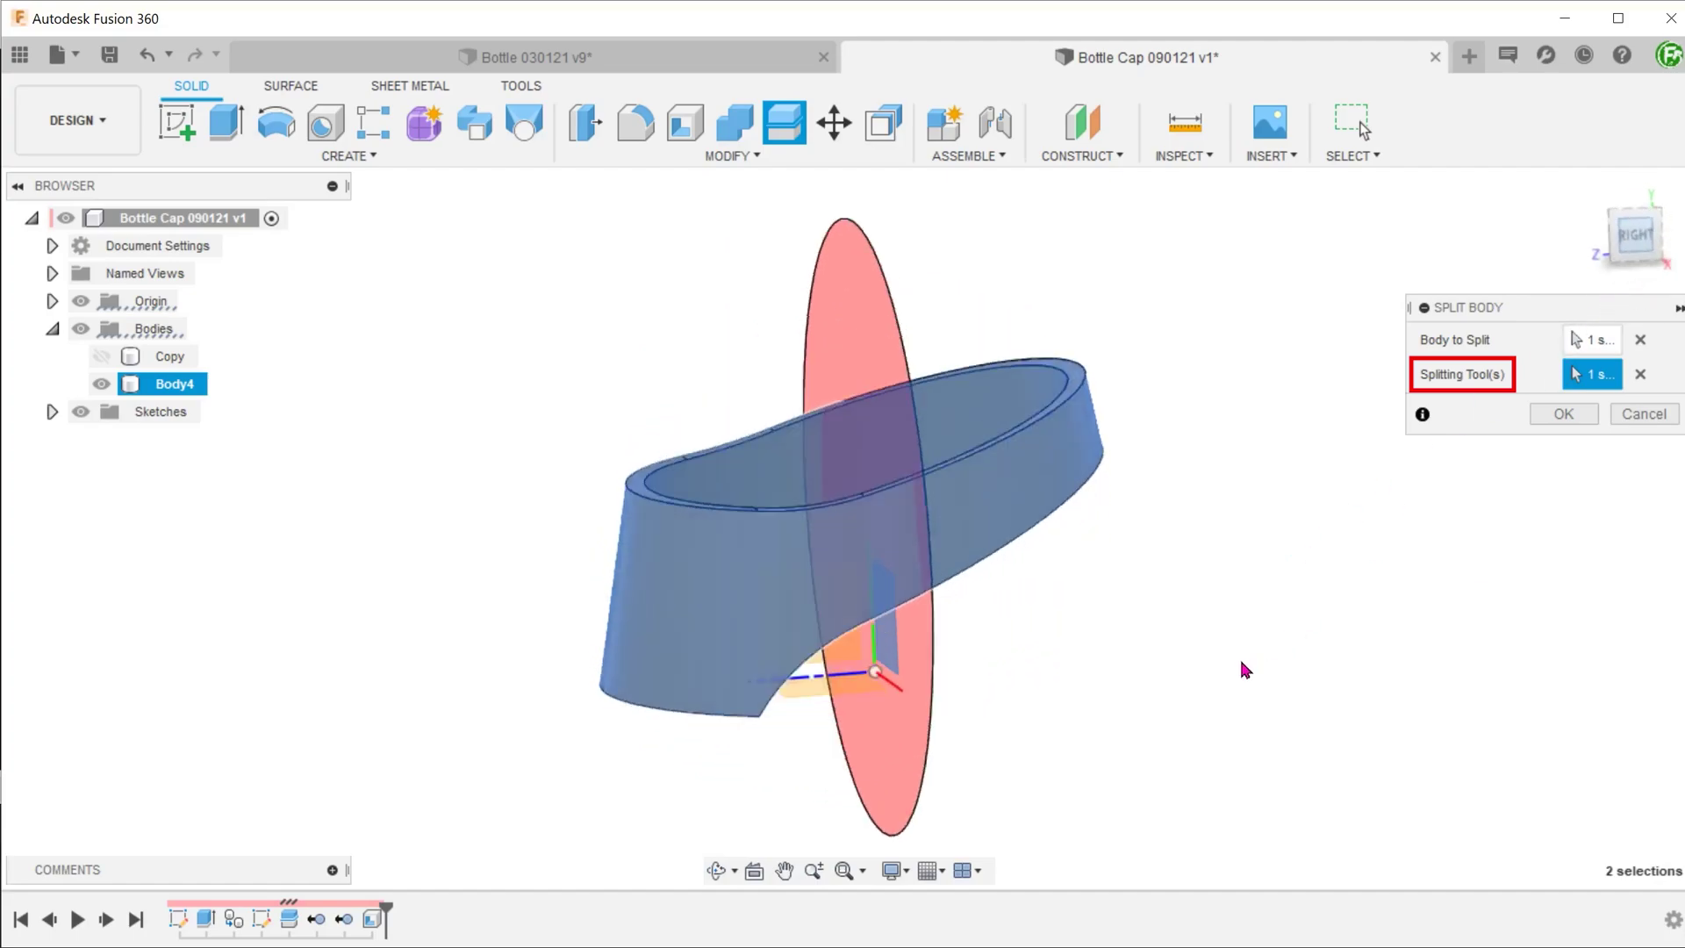
{"action": "left_click", "coordinate": [1563, 414]}
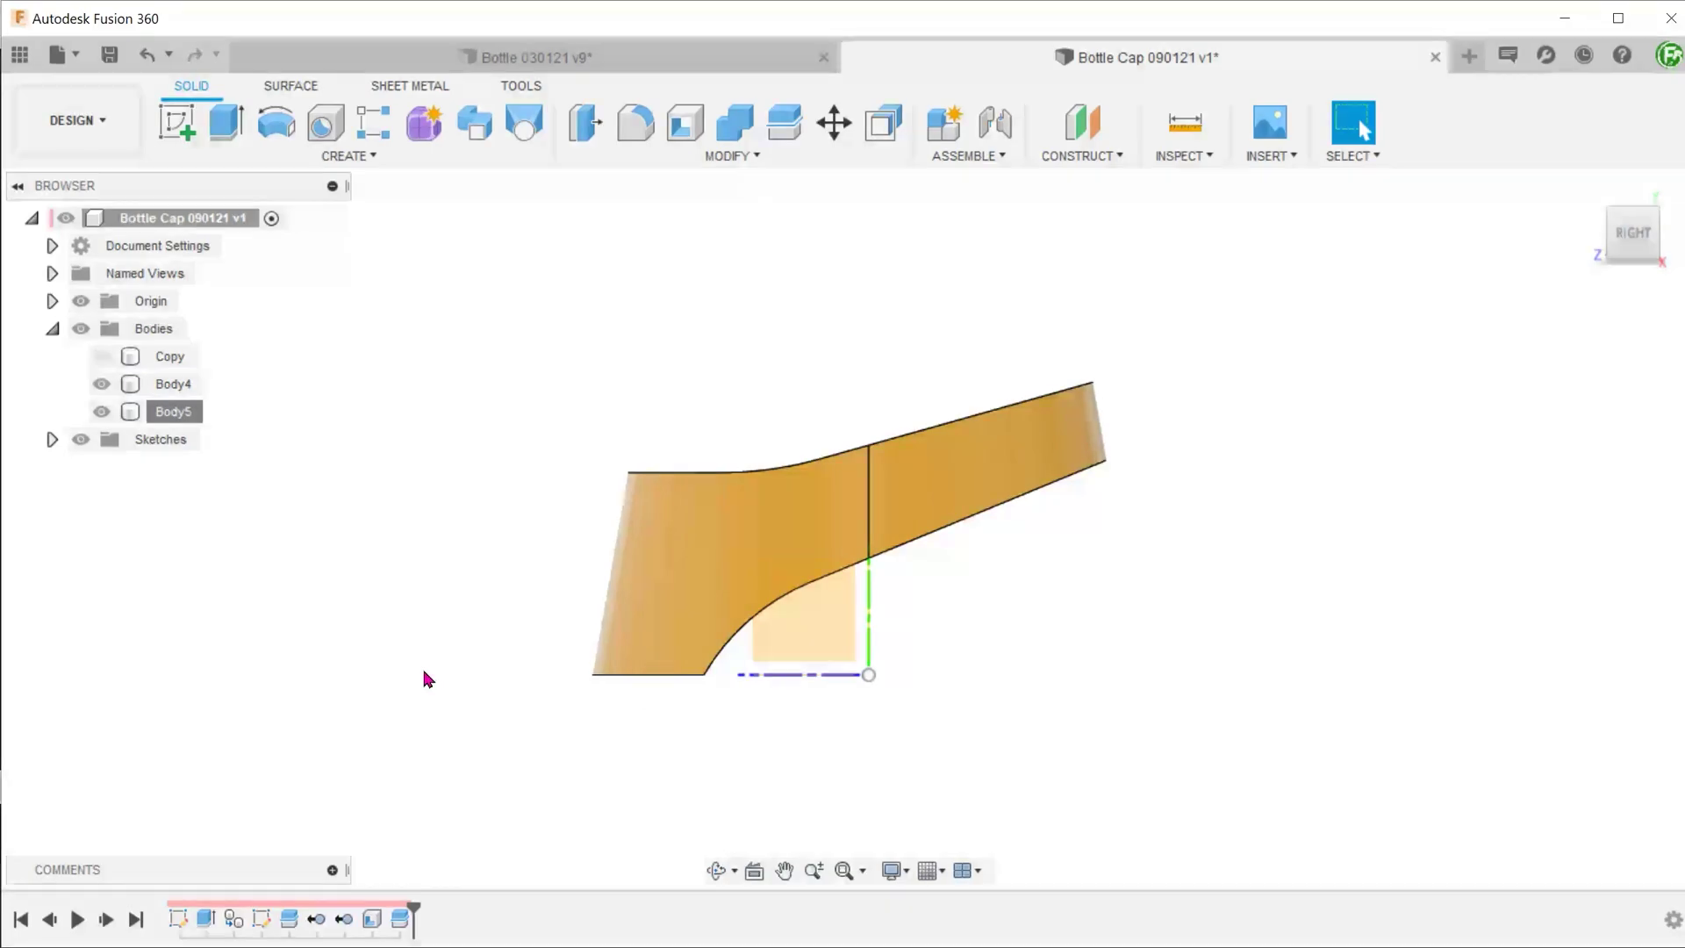
Remove Body4, the narrow sloping half of the loop behind the XY plane, with the Remove command.
{"action": "scroll", "coordinate": [811, 699], "scroll_direction": "up", "scroll_amount": 3}
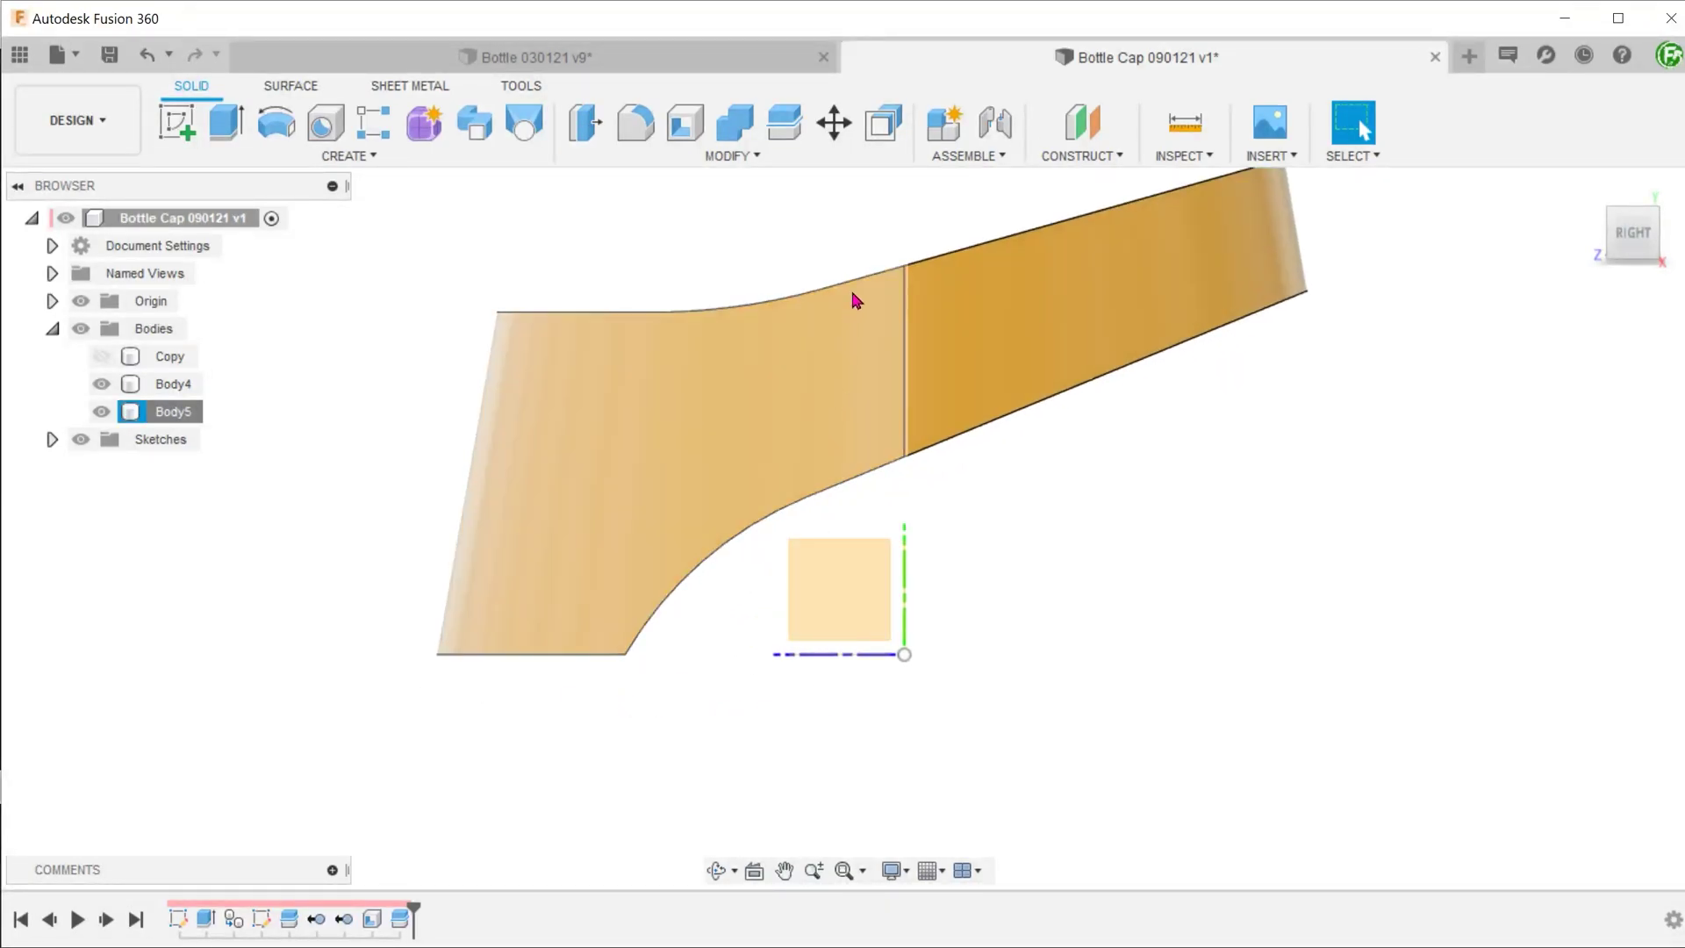
{"action": "left_click", "coordinate": [937, 261]}
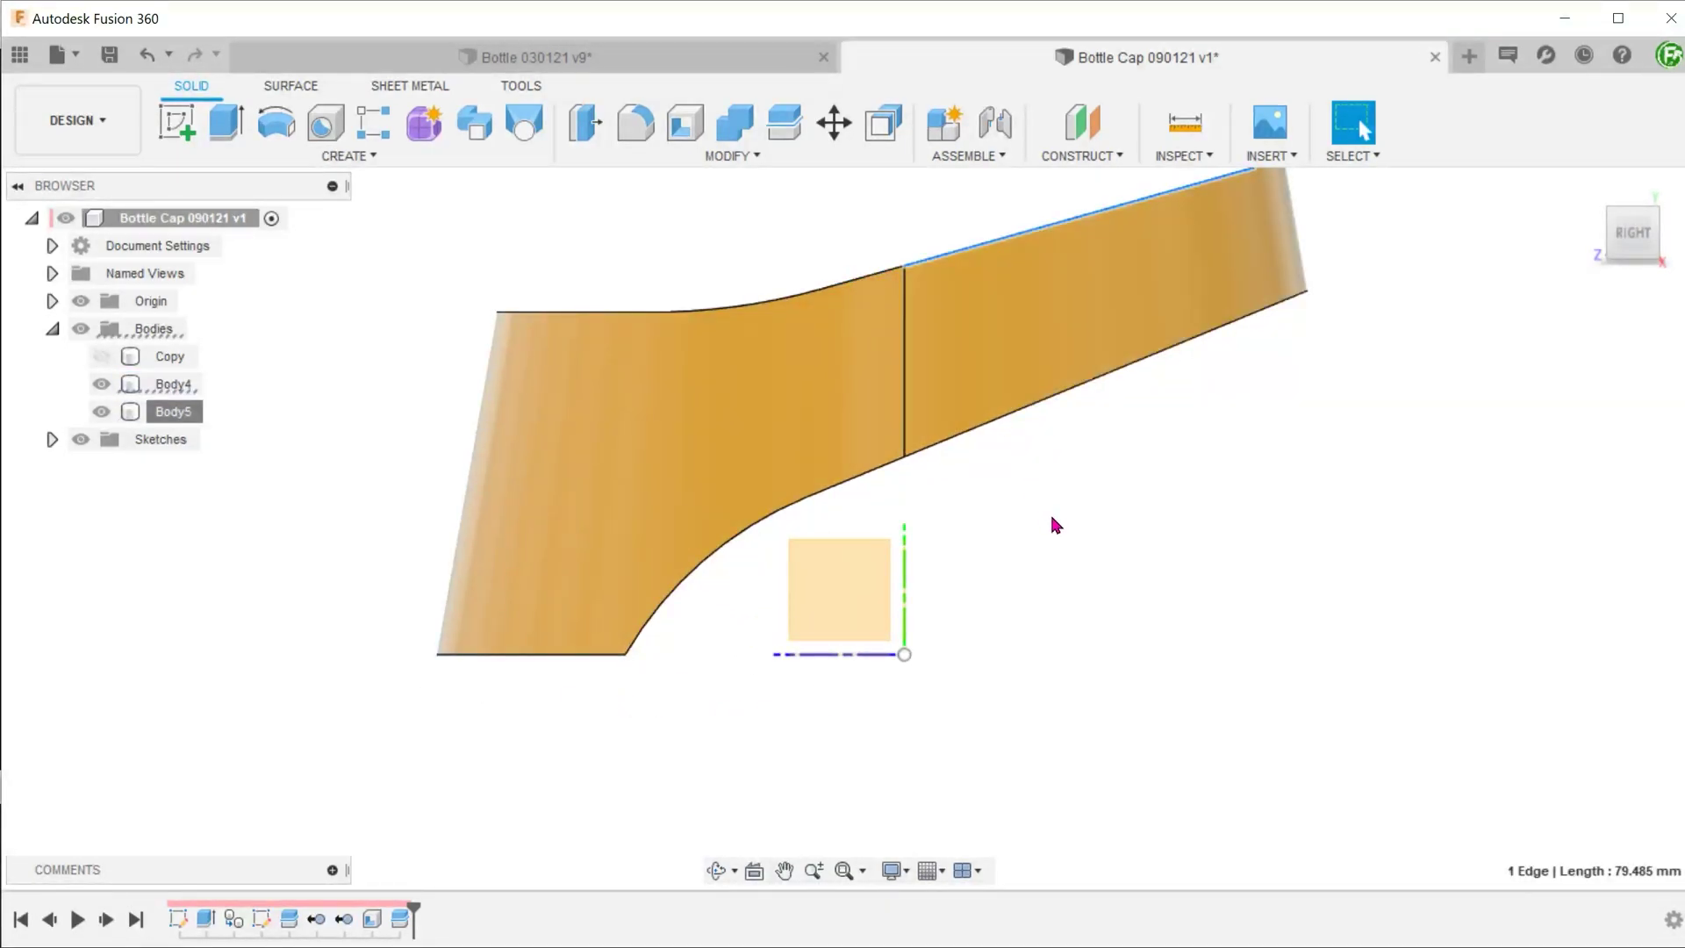
{"action": "left_click", "coordinate": [865, 475]}
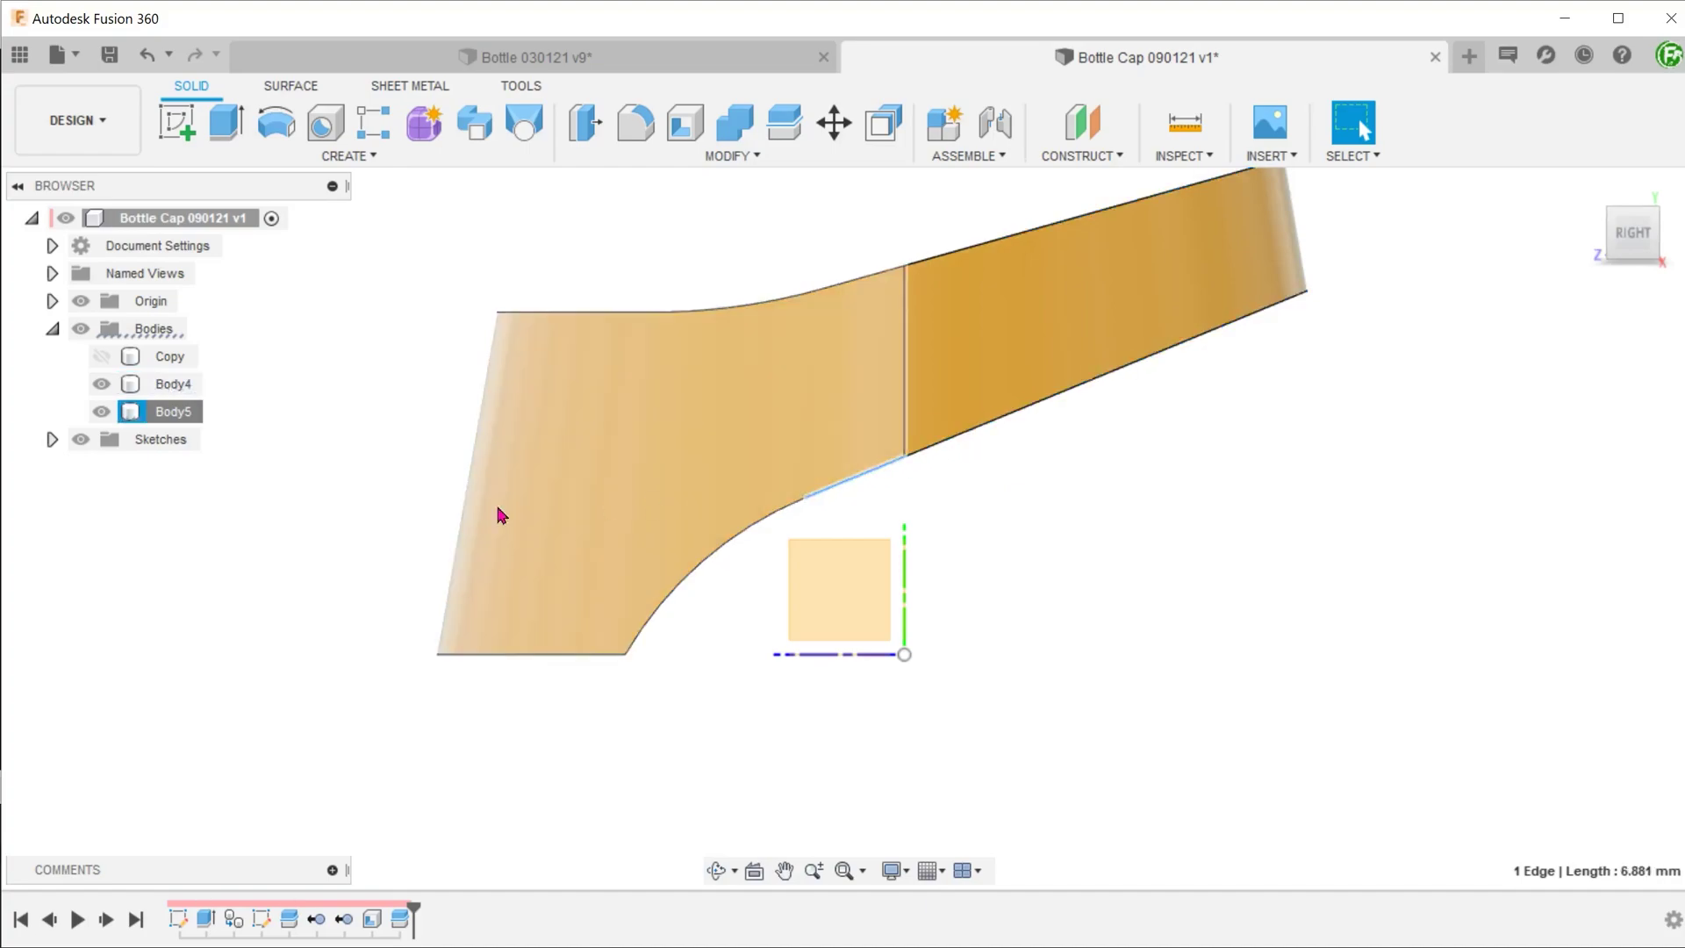
{"action": "key", "text": "Escape"}
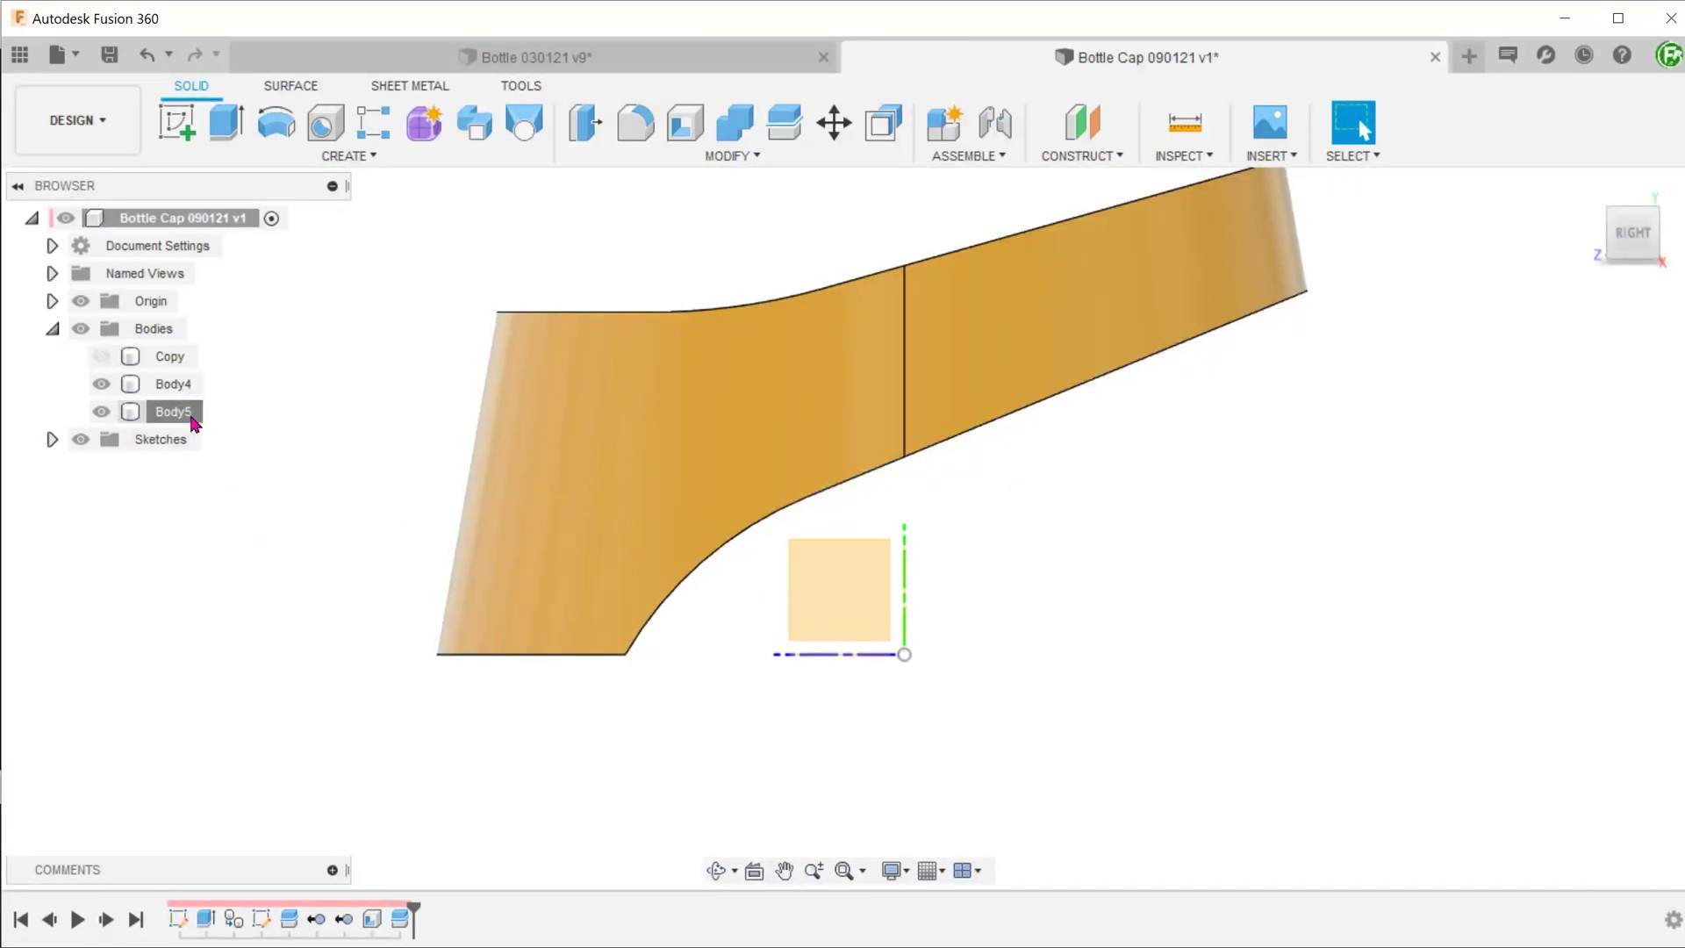
{"action": "right_click", "coordinate": [175, 387]}
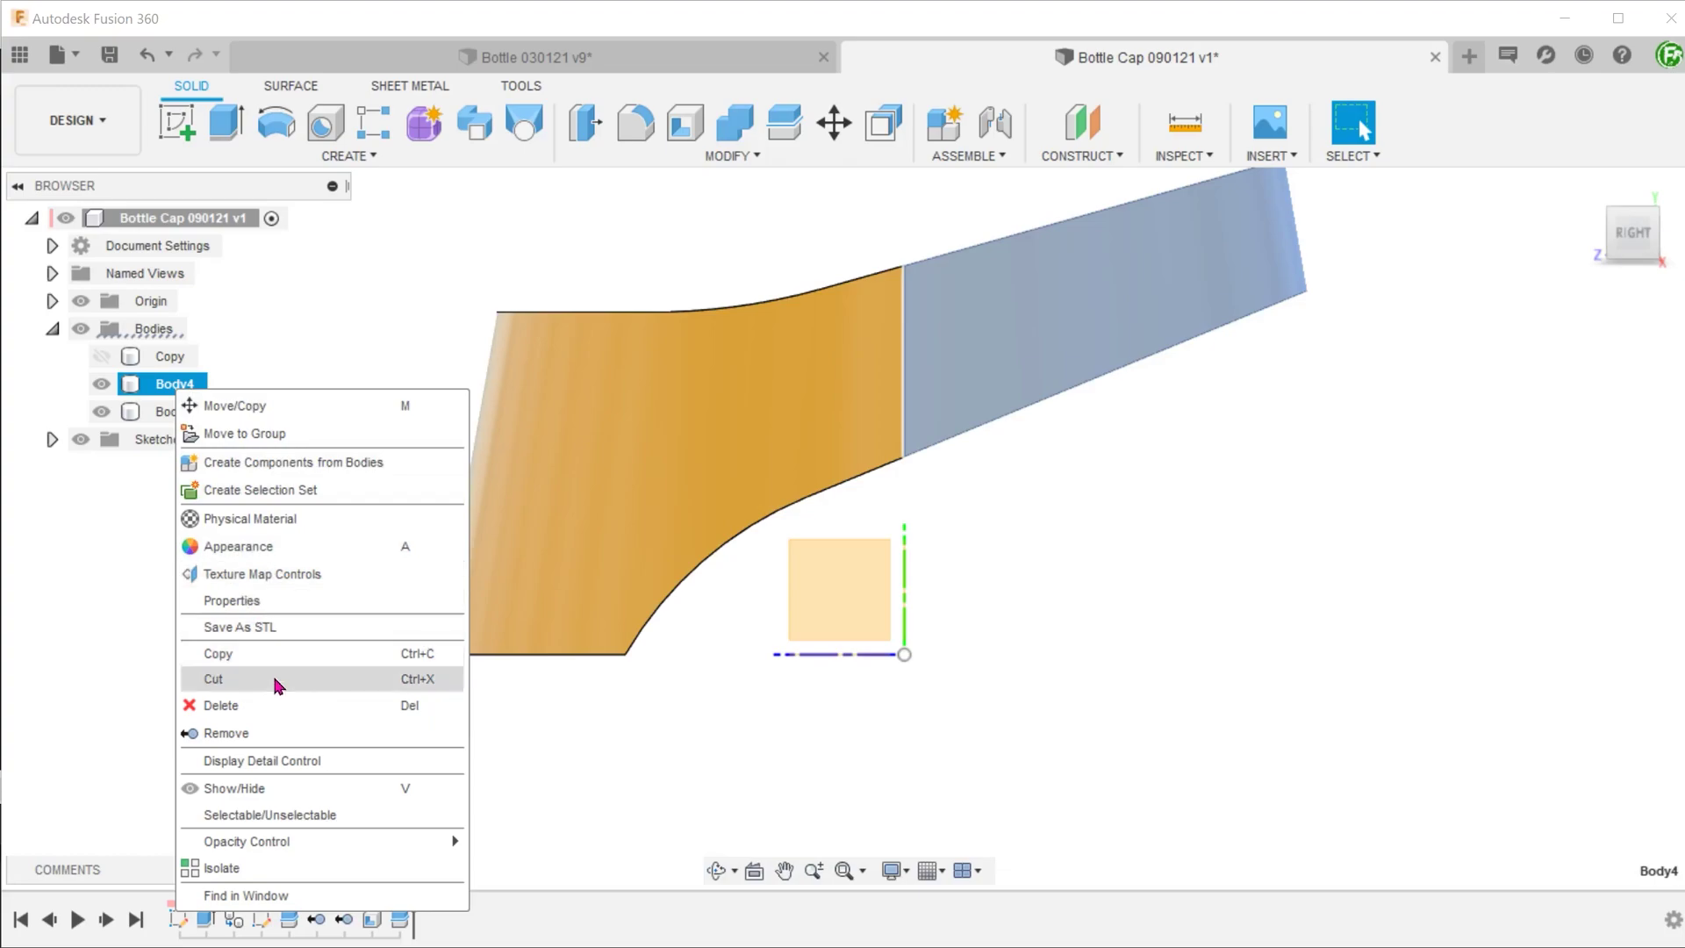
{"action": "left_click", "coordinate": [298, 734]}
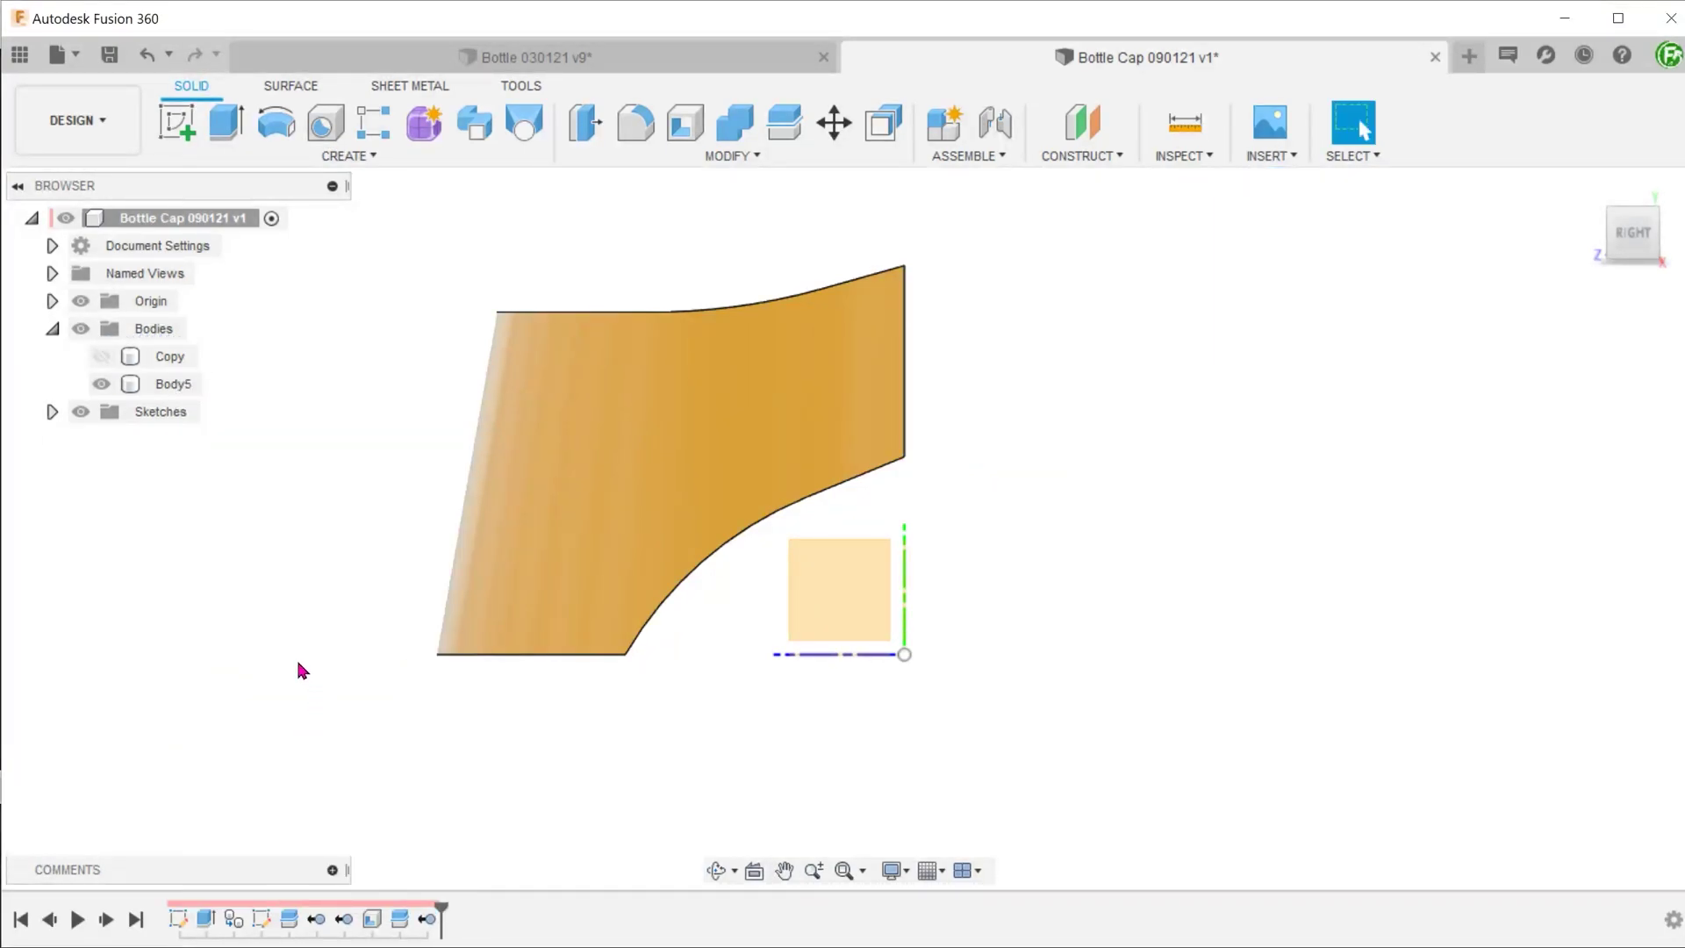
Create a sketch on the small sloping top face at the right end of the remaining half loop, Body5.
{"action": "key", "text": "F6"}
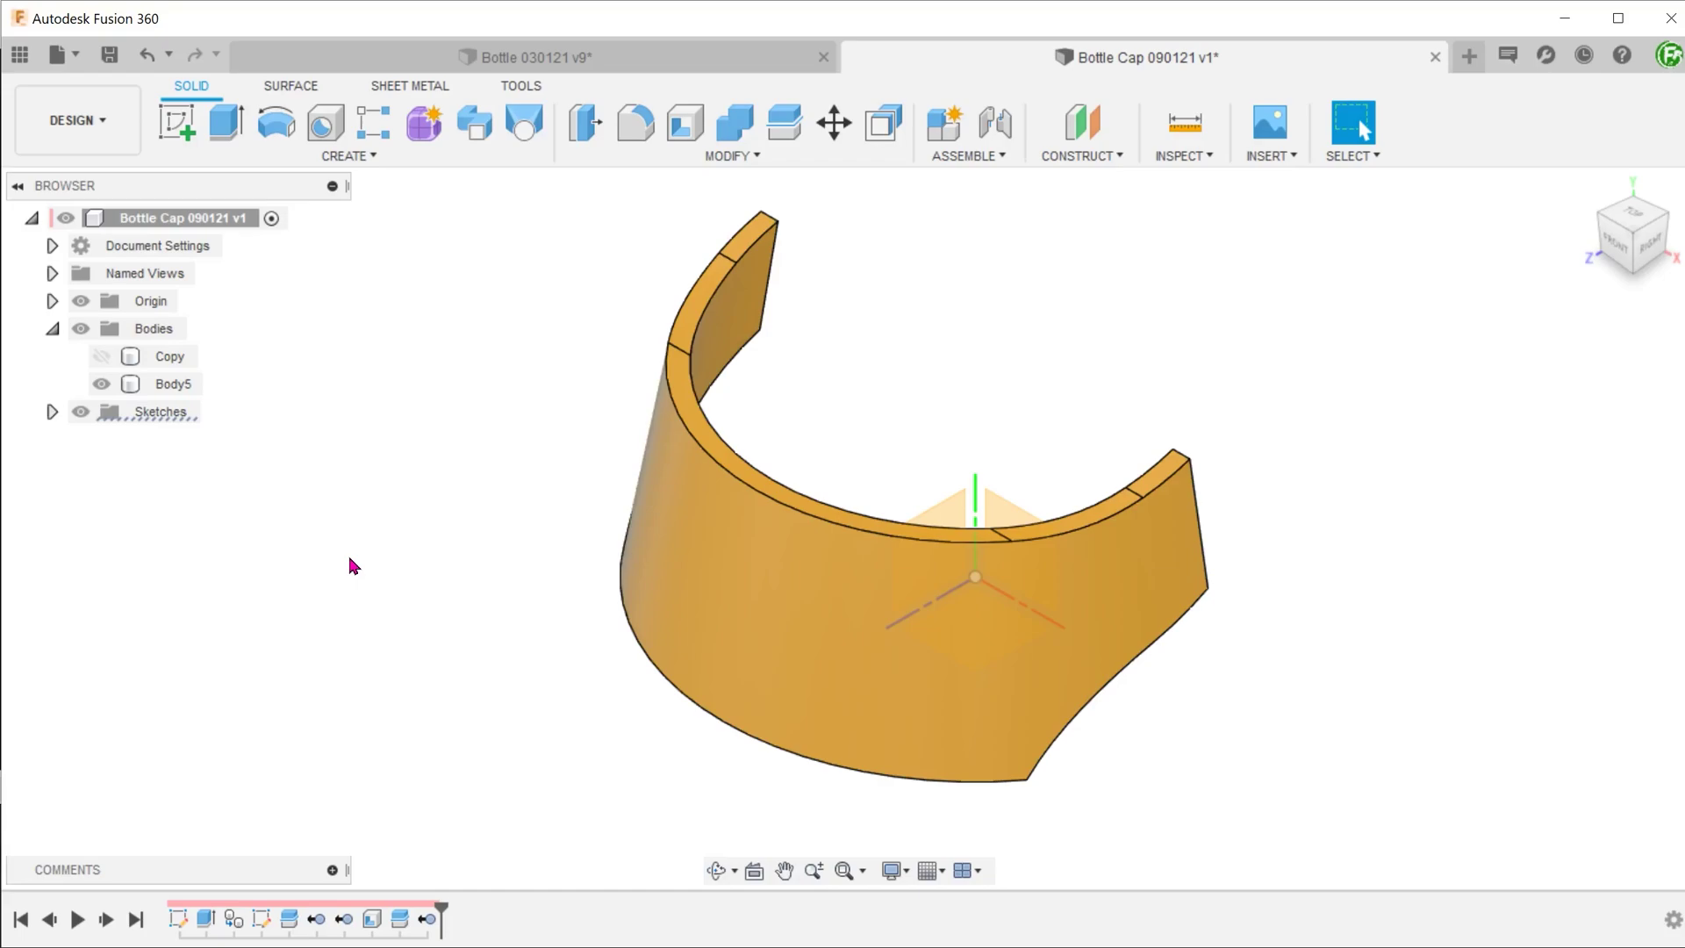
{"action": "middle_click_drag", "start_coordinate": [348, 558], "coordinate": [614, 535], "text": "shift"}
{"action": "scroll", "coordinate": [897, 443], "scroll_direction": "up", "scroll_amount": 3}
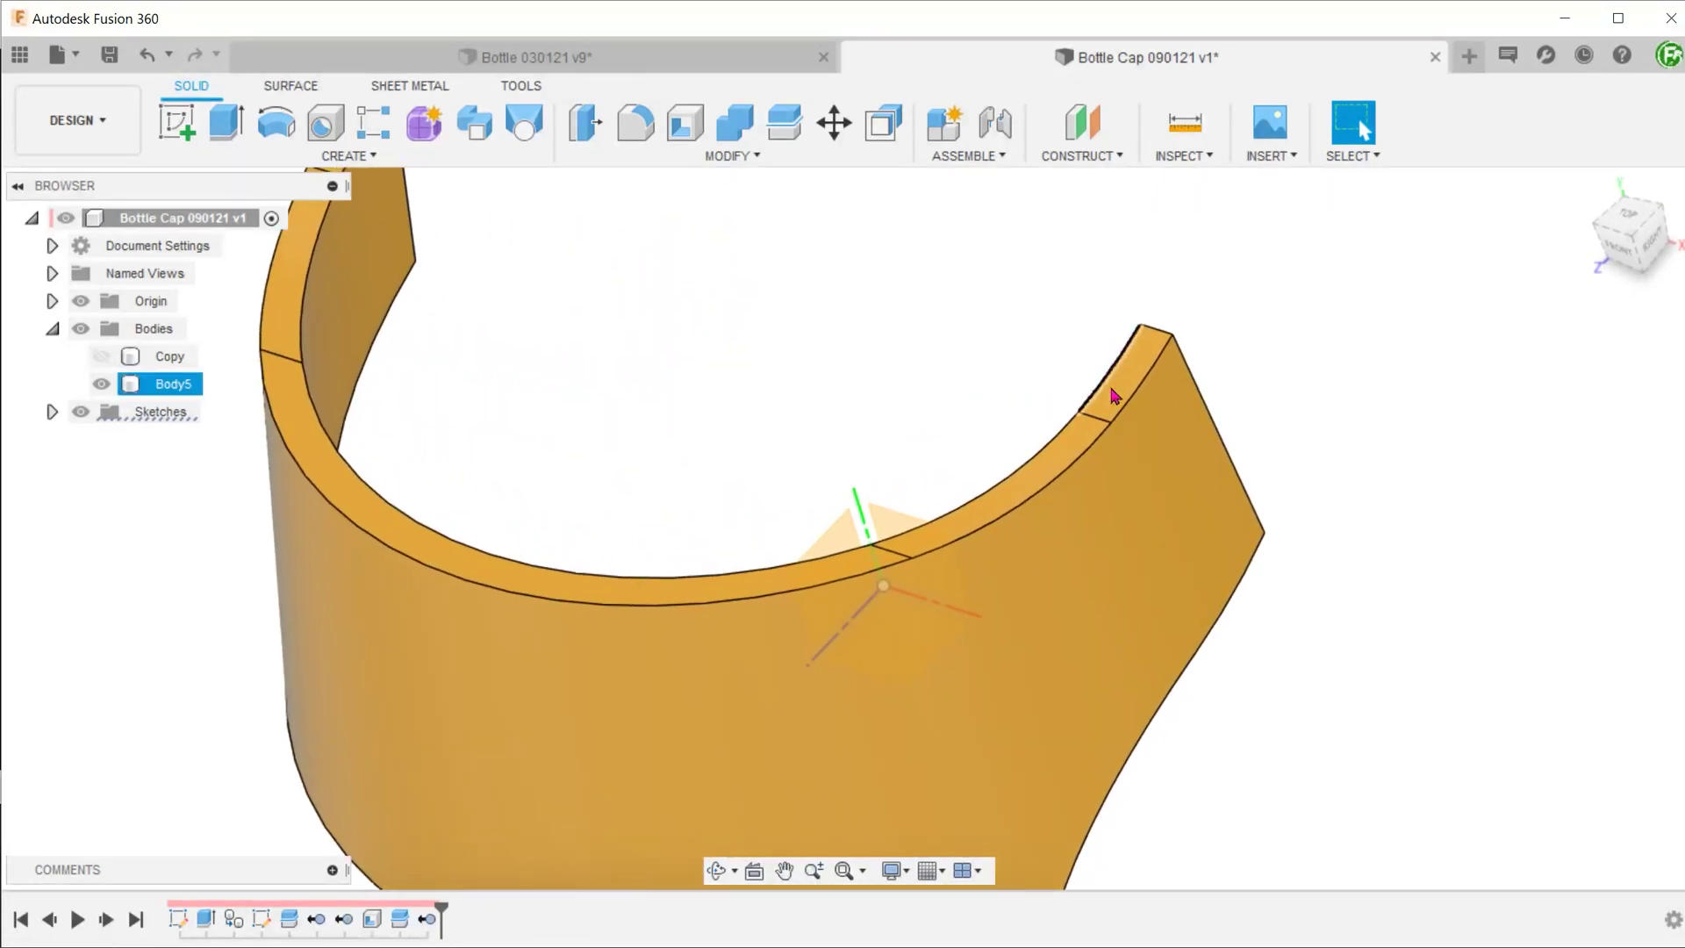
{"action": "left_click", "coordinate": [1123, 388]}
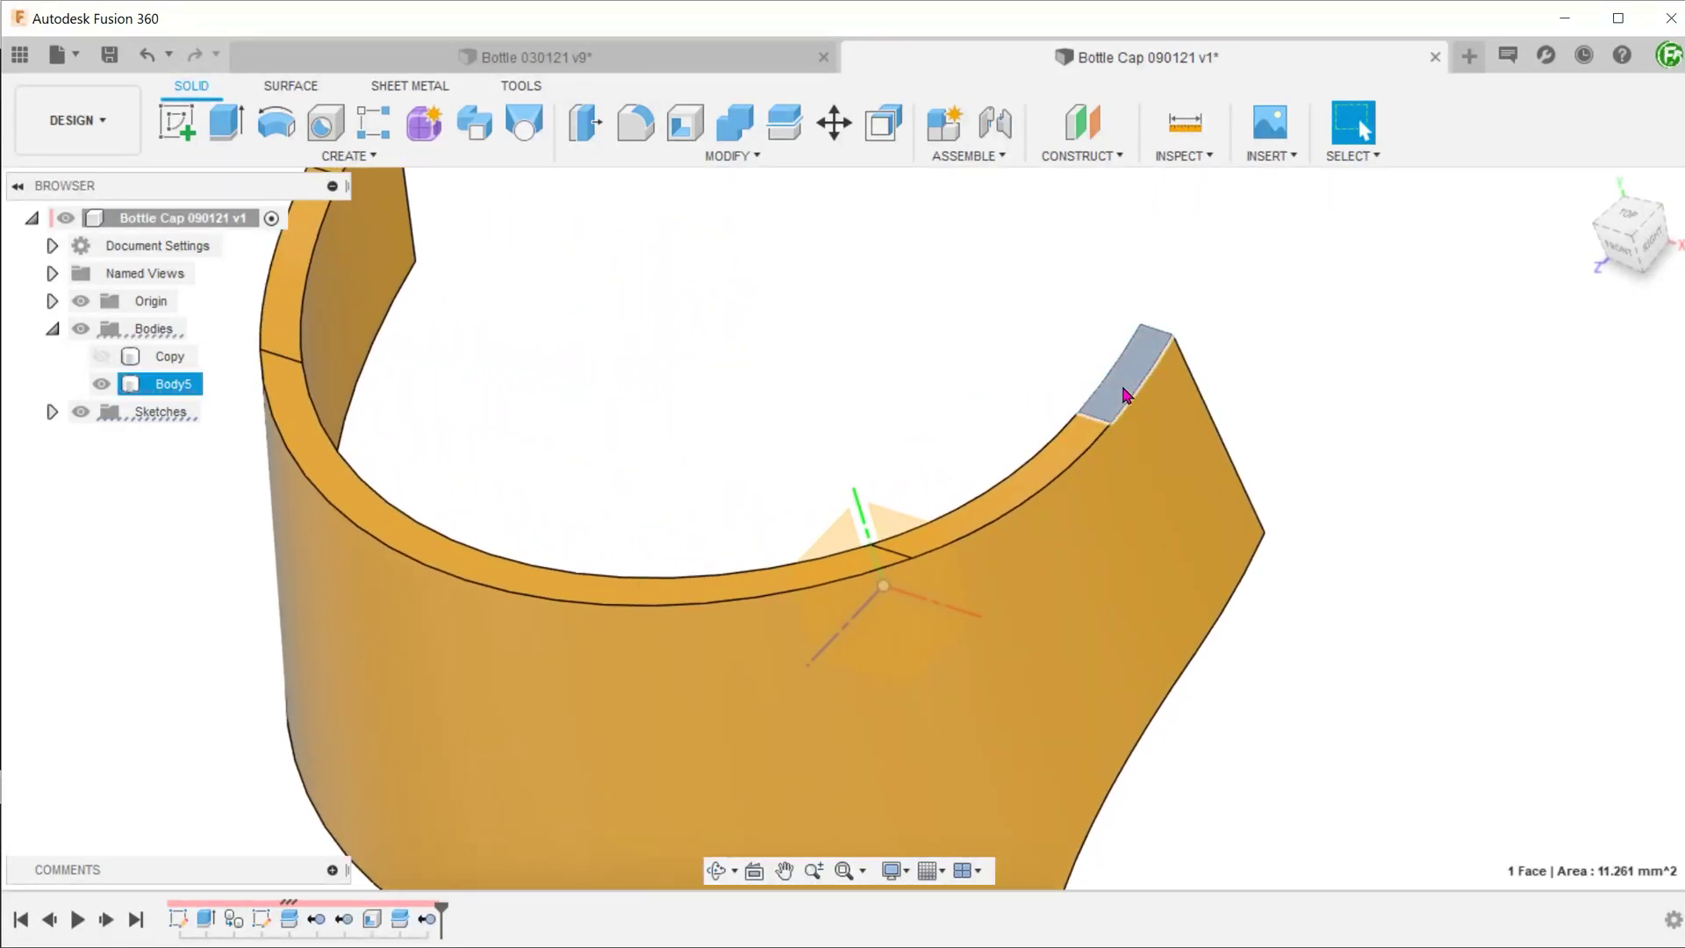
{"action": "right_click", "coordinate": [1125, 395]}
{"action": "left_click", "coordinate": [1133, 503]}
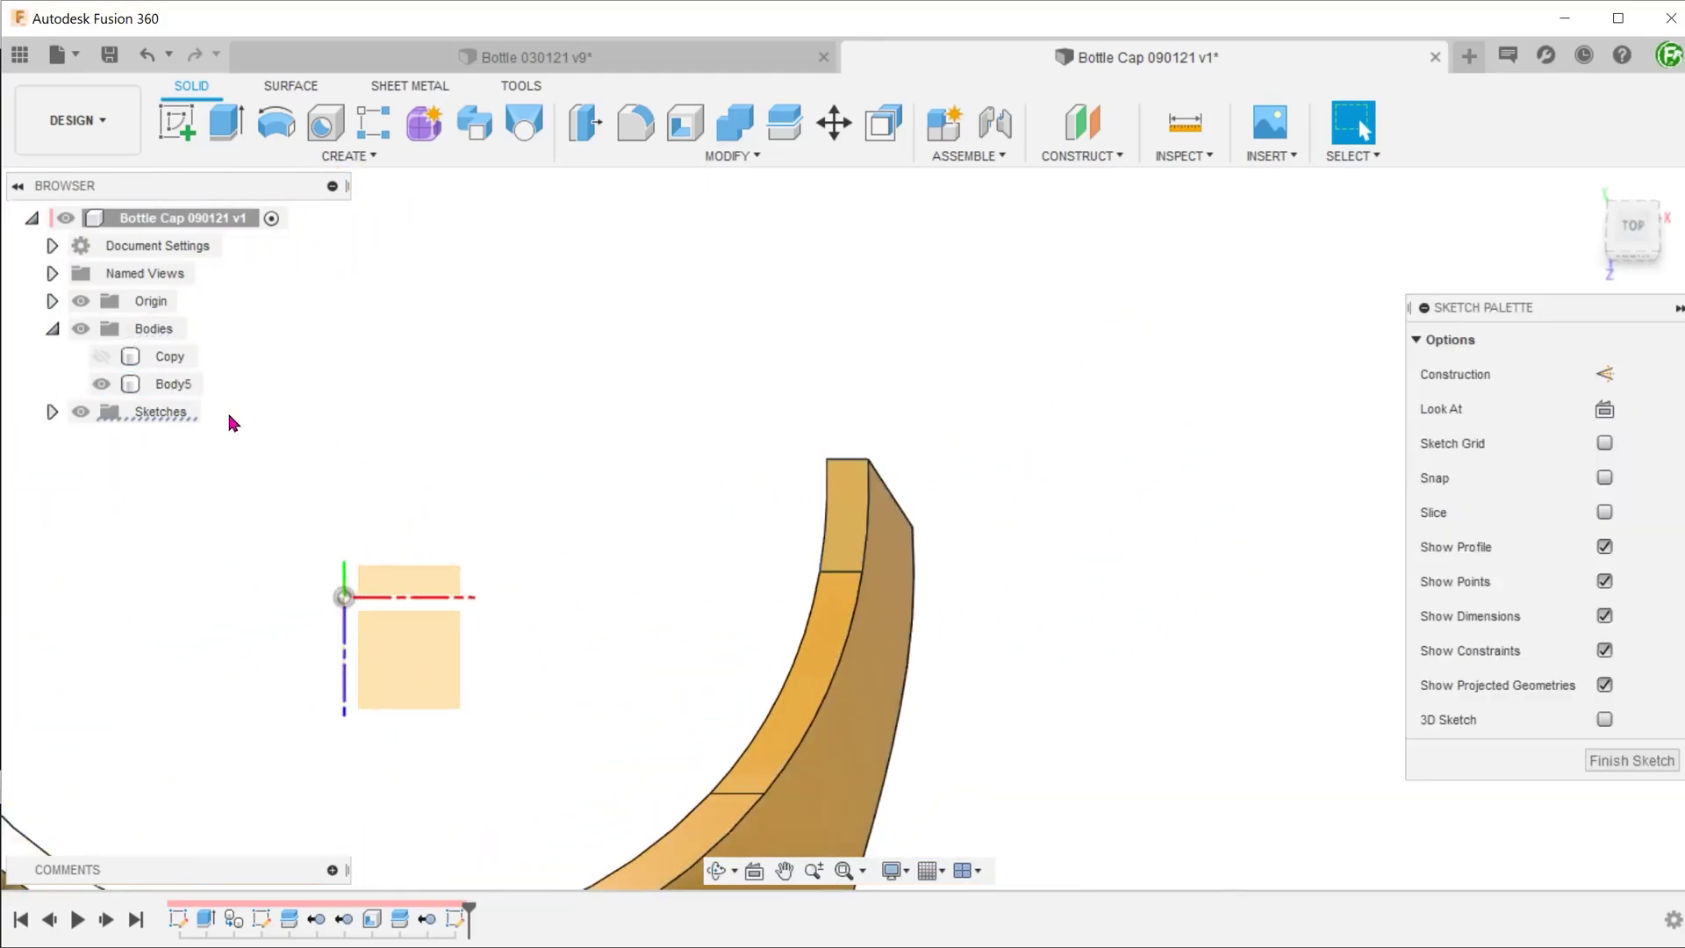
{"action": "left_click", "coordinate": [52, 274]}
{"action": "left_click", "coordinate": [165, 467]}
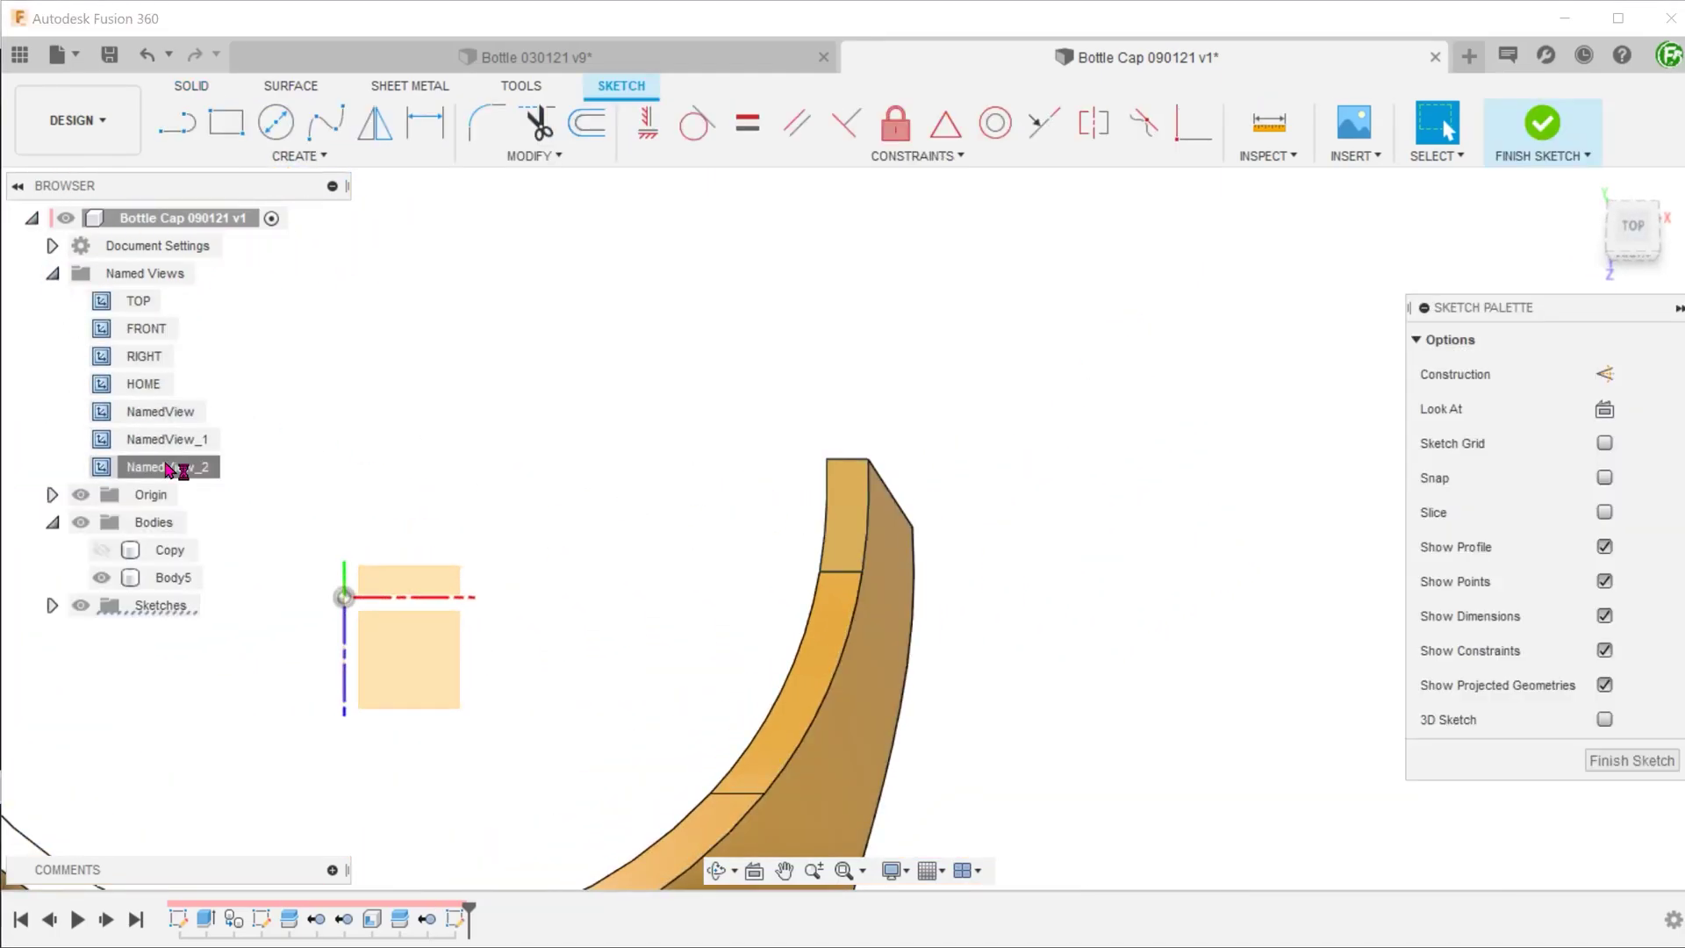
{"action": "left_click", "coordinate": [52, 273]}
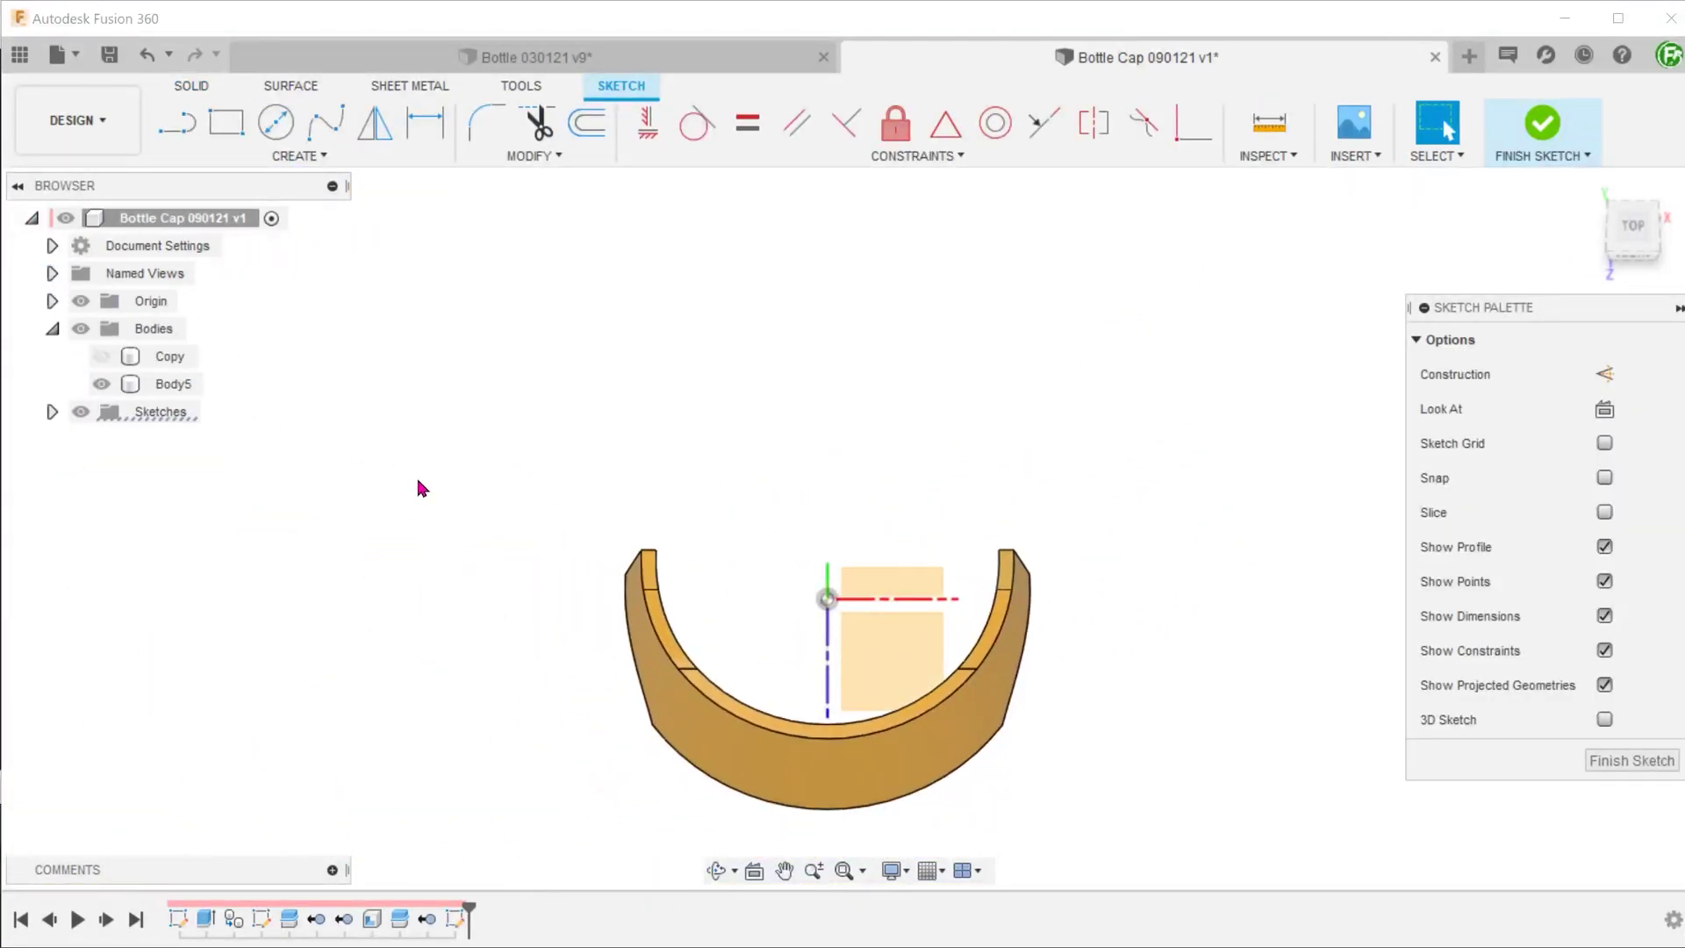
Sketch two connected lines from the inner corner of the right end, the first about 16 mm long, the second angled inward.
{"action": "key", "text": "l"}
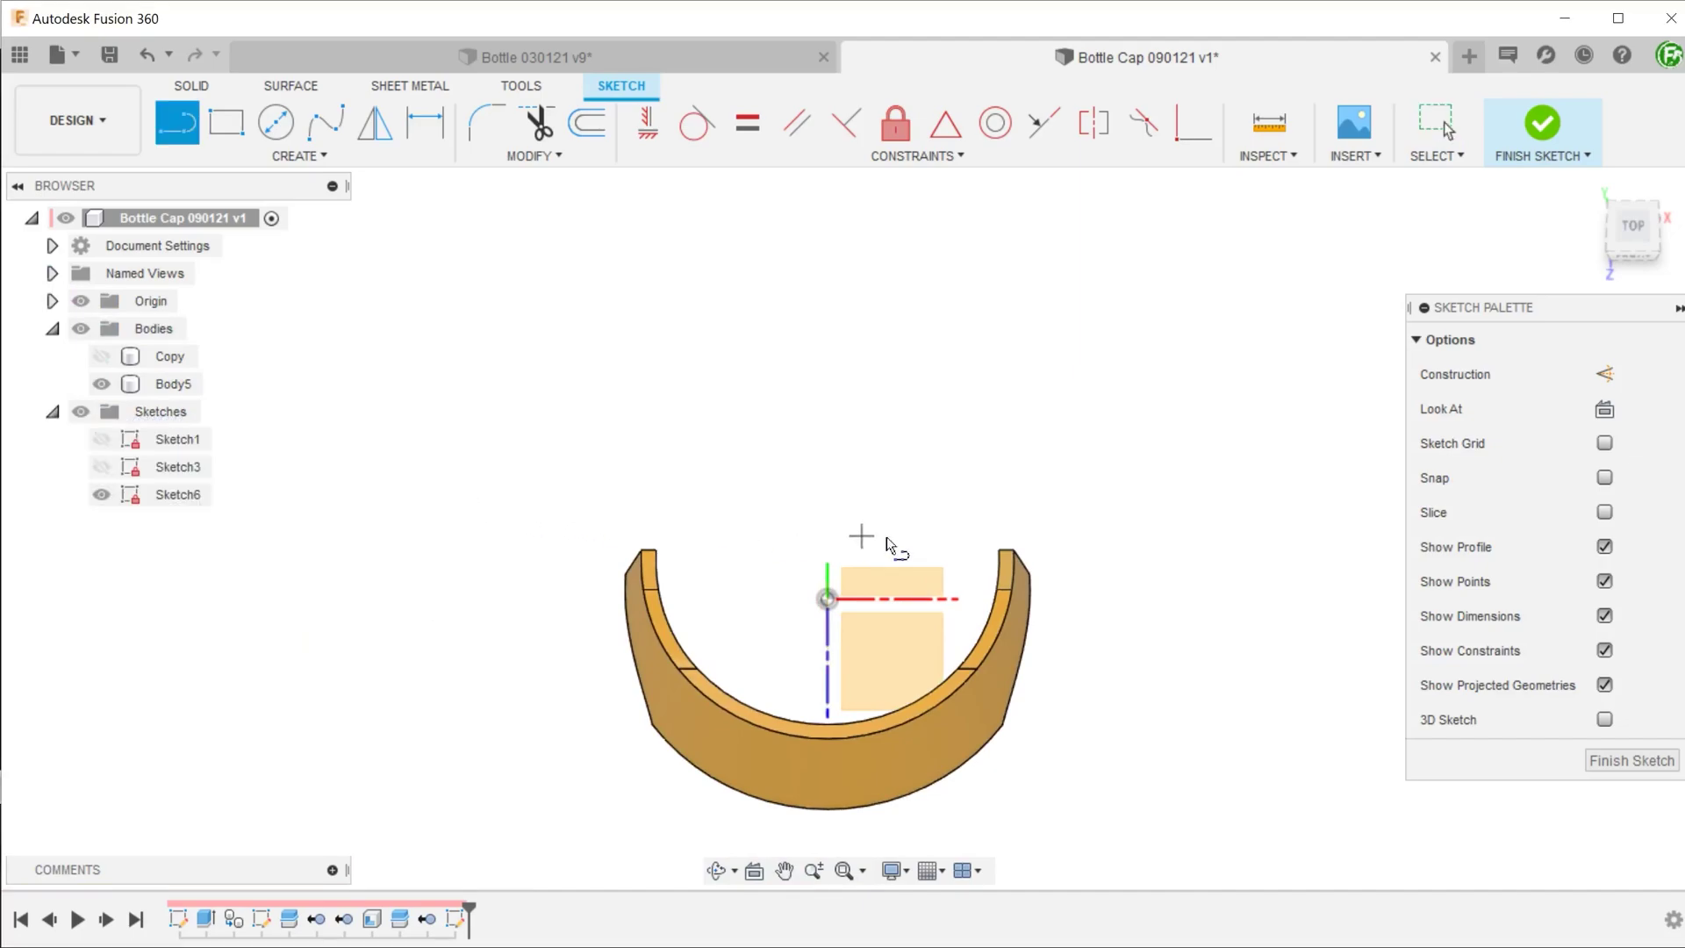
{"action": "left_click", "coordinate": [998, 549]}
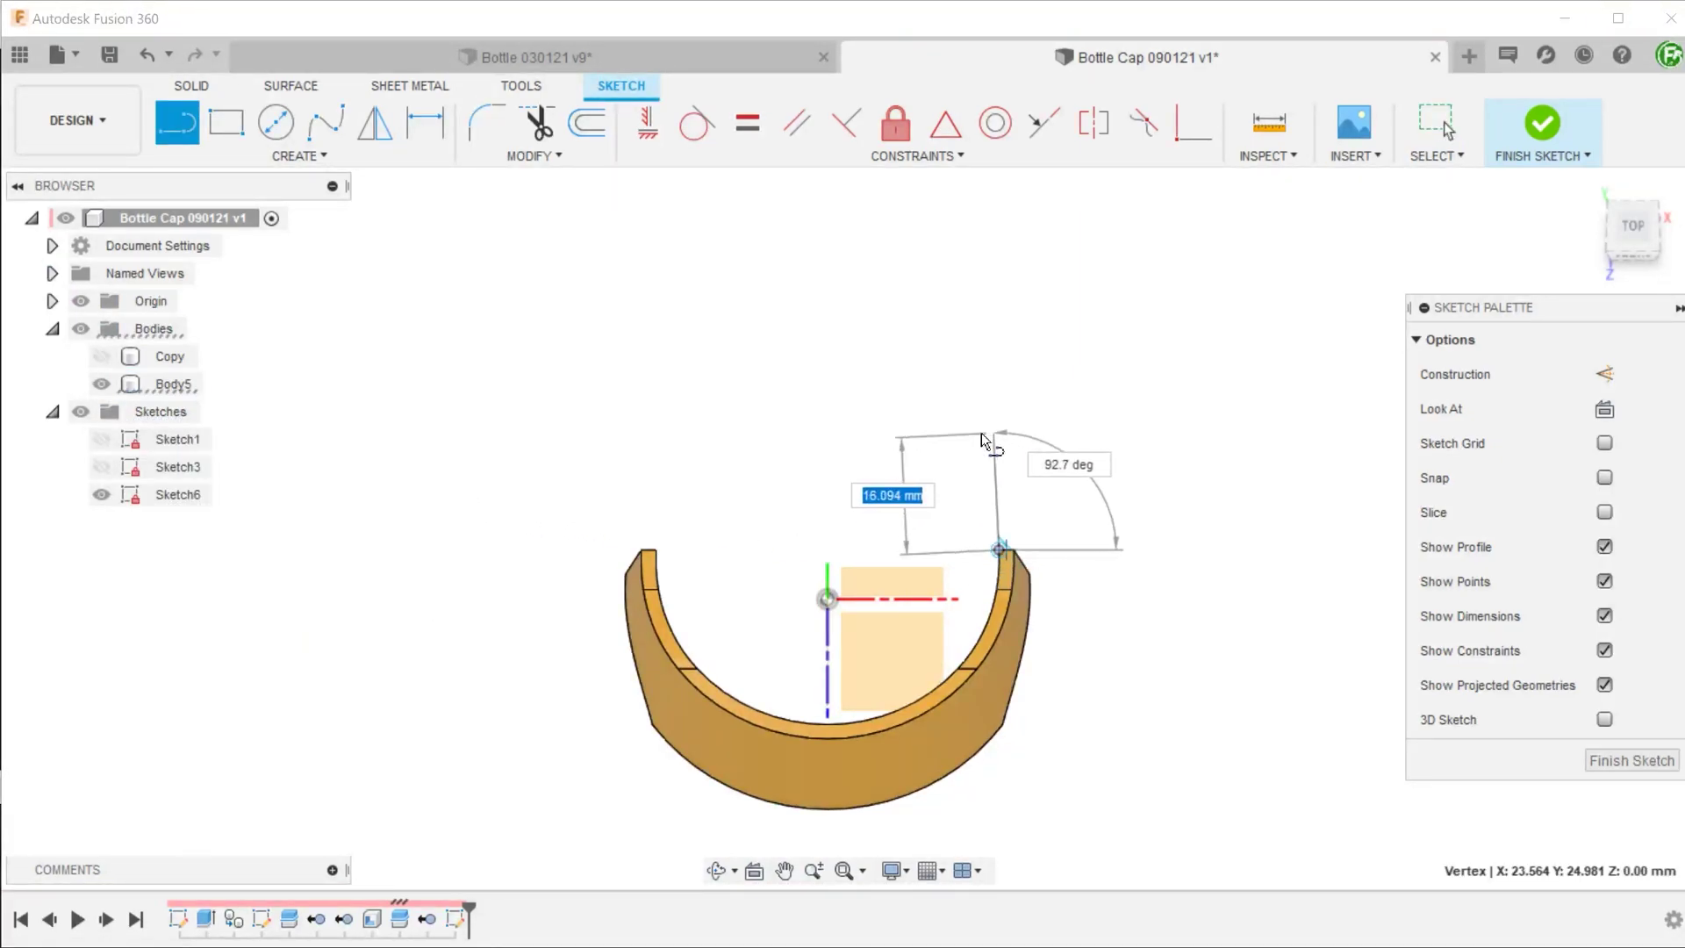
{"action": "left_click", "coordinate": [993, 431]}
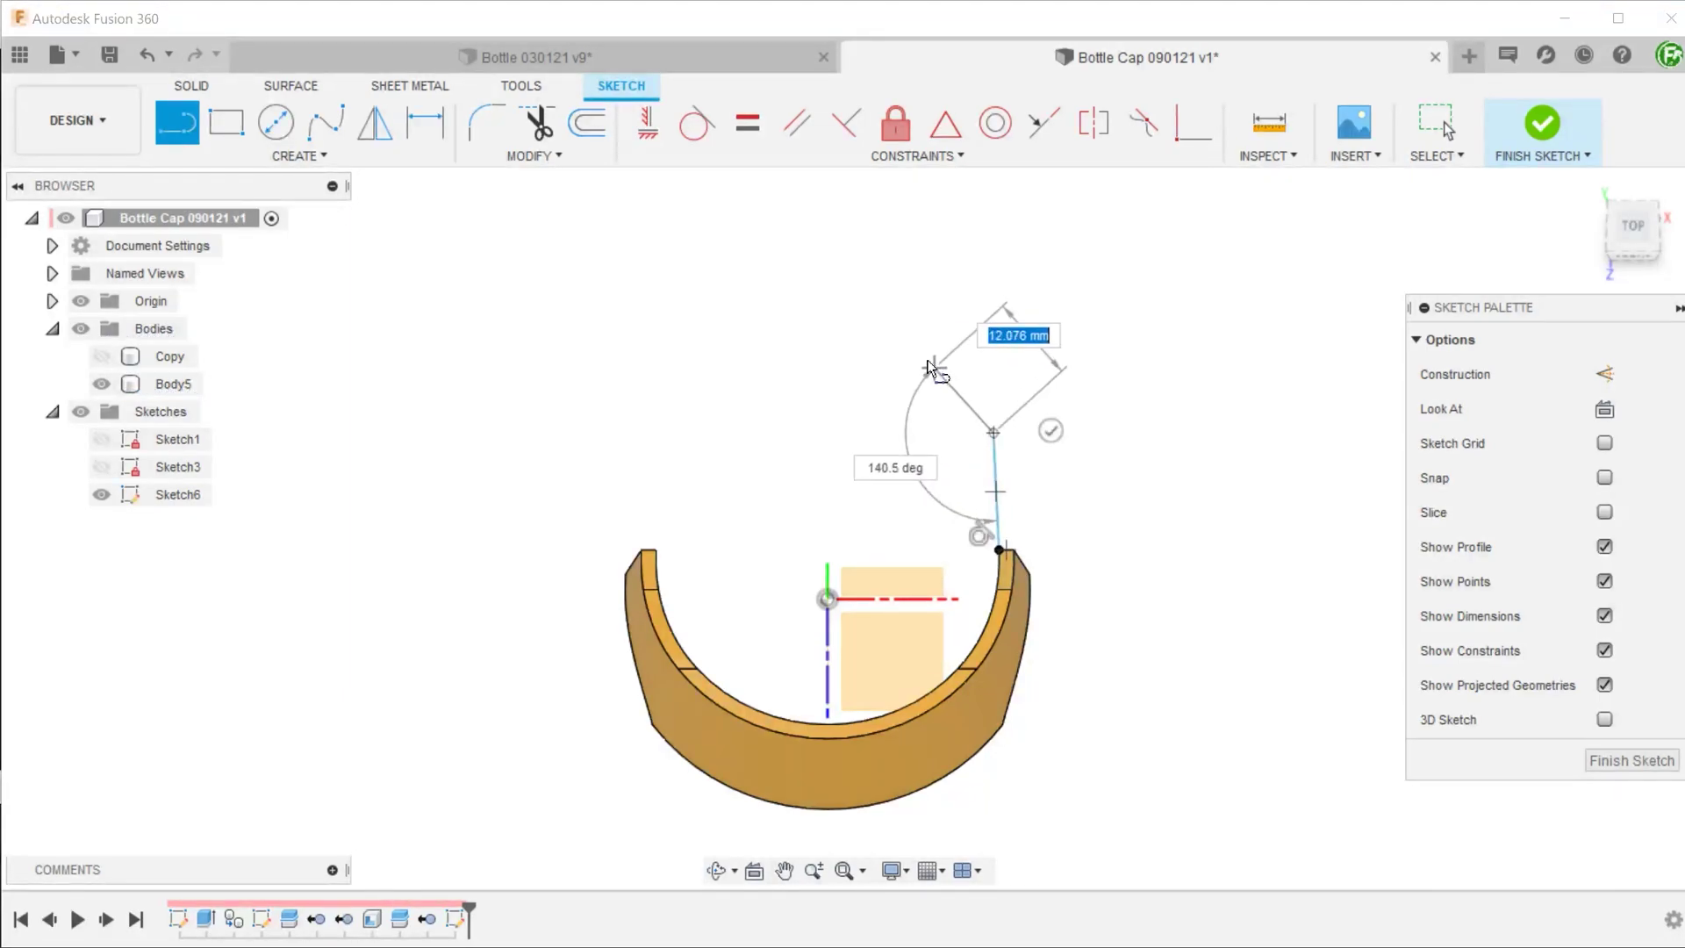
{"action": "double_click", "coordinate": [894, 305]}
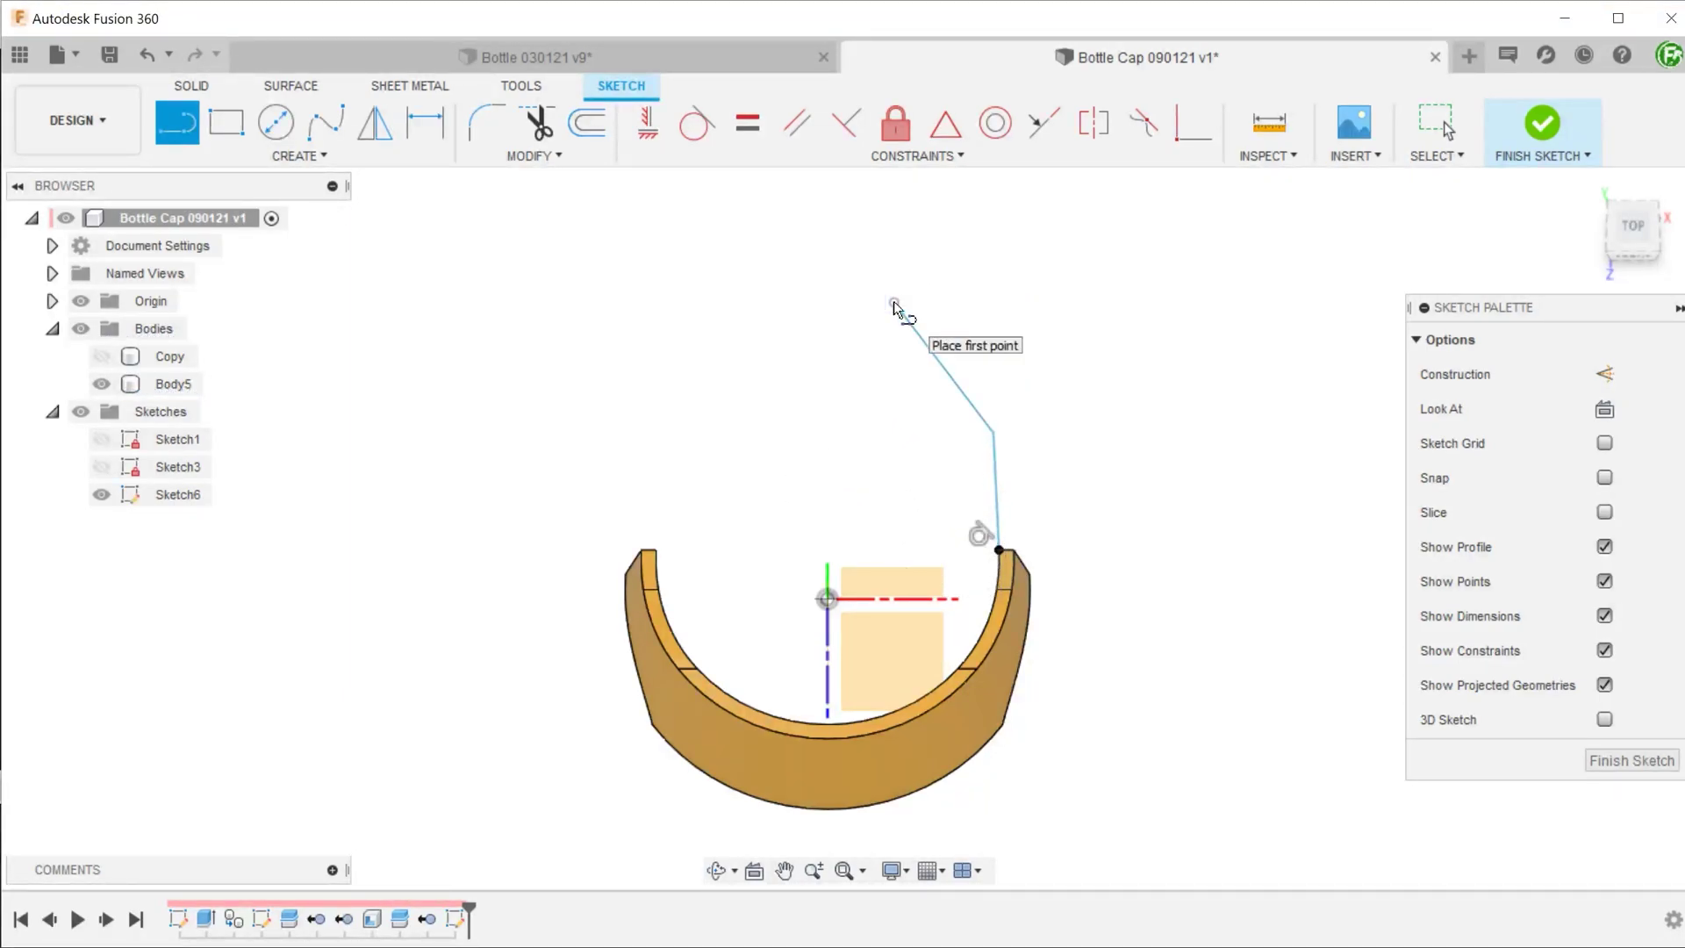
Fillet the corner between the two connected sketch lines with a 5 mm radius.
{"action": "left_click", "coordinate": [485, 125]}
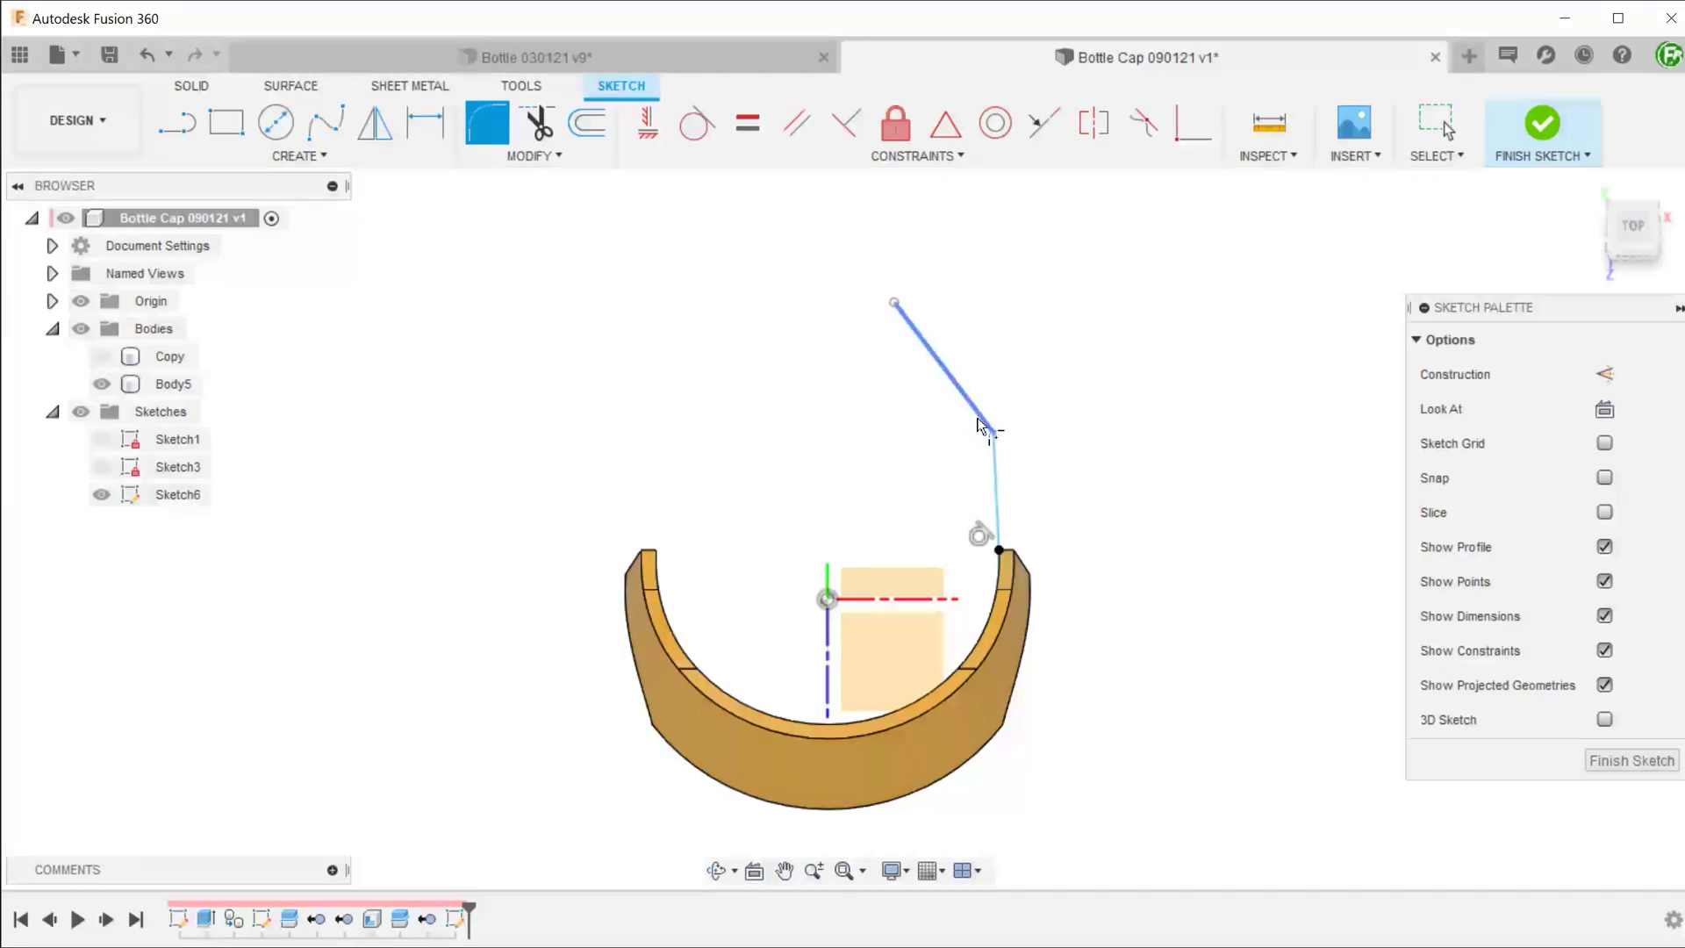
{"action": "left_click", "coordinate": [993, 438]}
{"action": "left_click", "coordinate": [997, 462]}
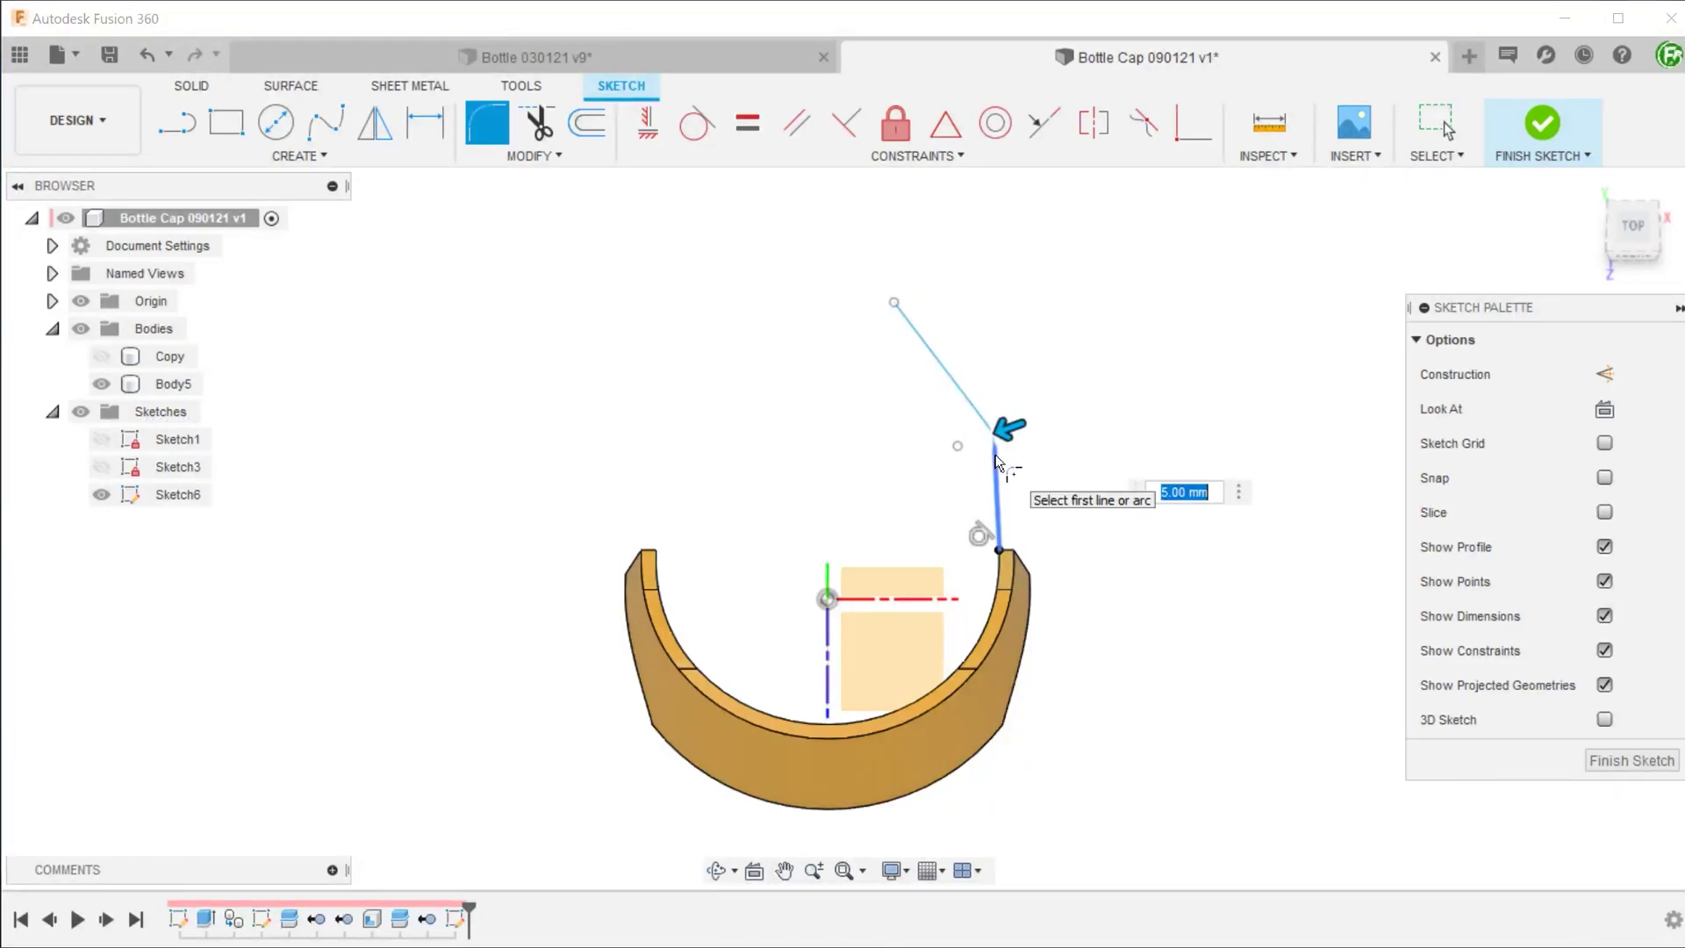
{"action": "key", "text": "Return"}
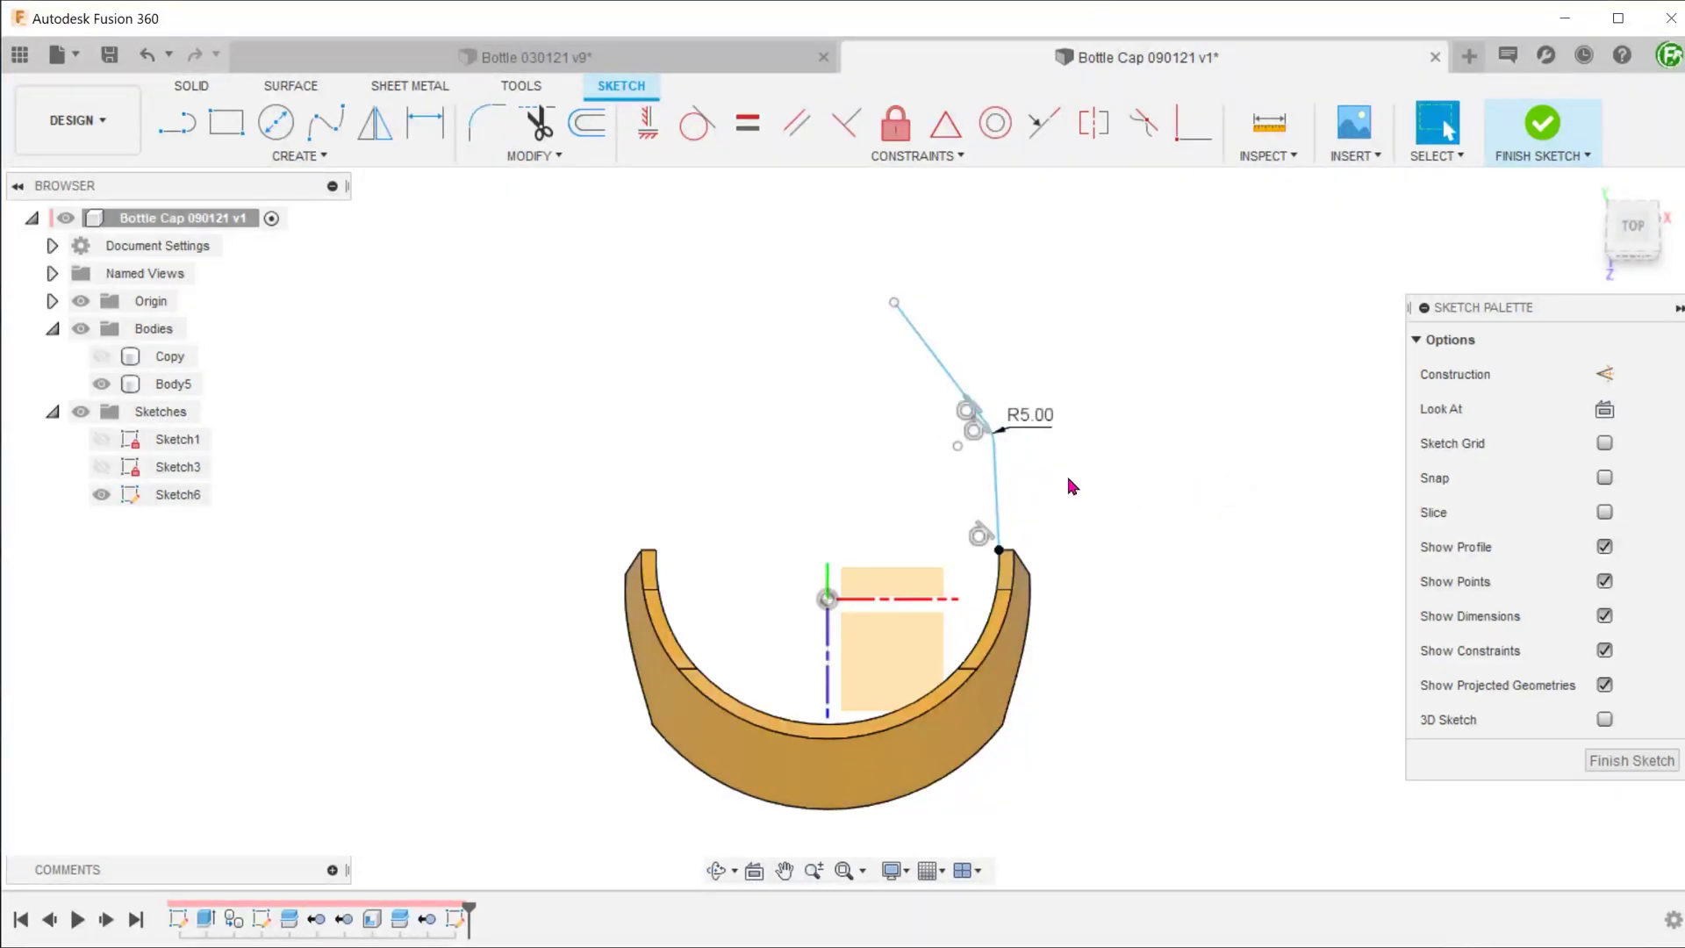
Mirror the filleted line chain across the blue Z axis to create the opposite side of the loop outline.
{"action": "left_click", "coordinate": [375, 127]}
{"action": "double_click", "coordinate": [998, 496]}
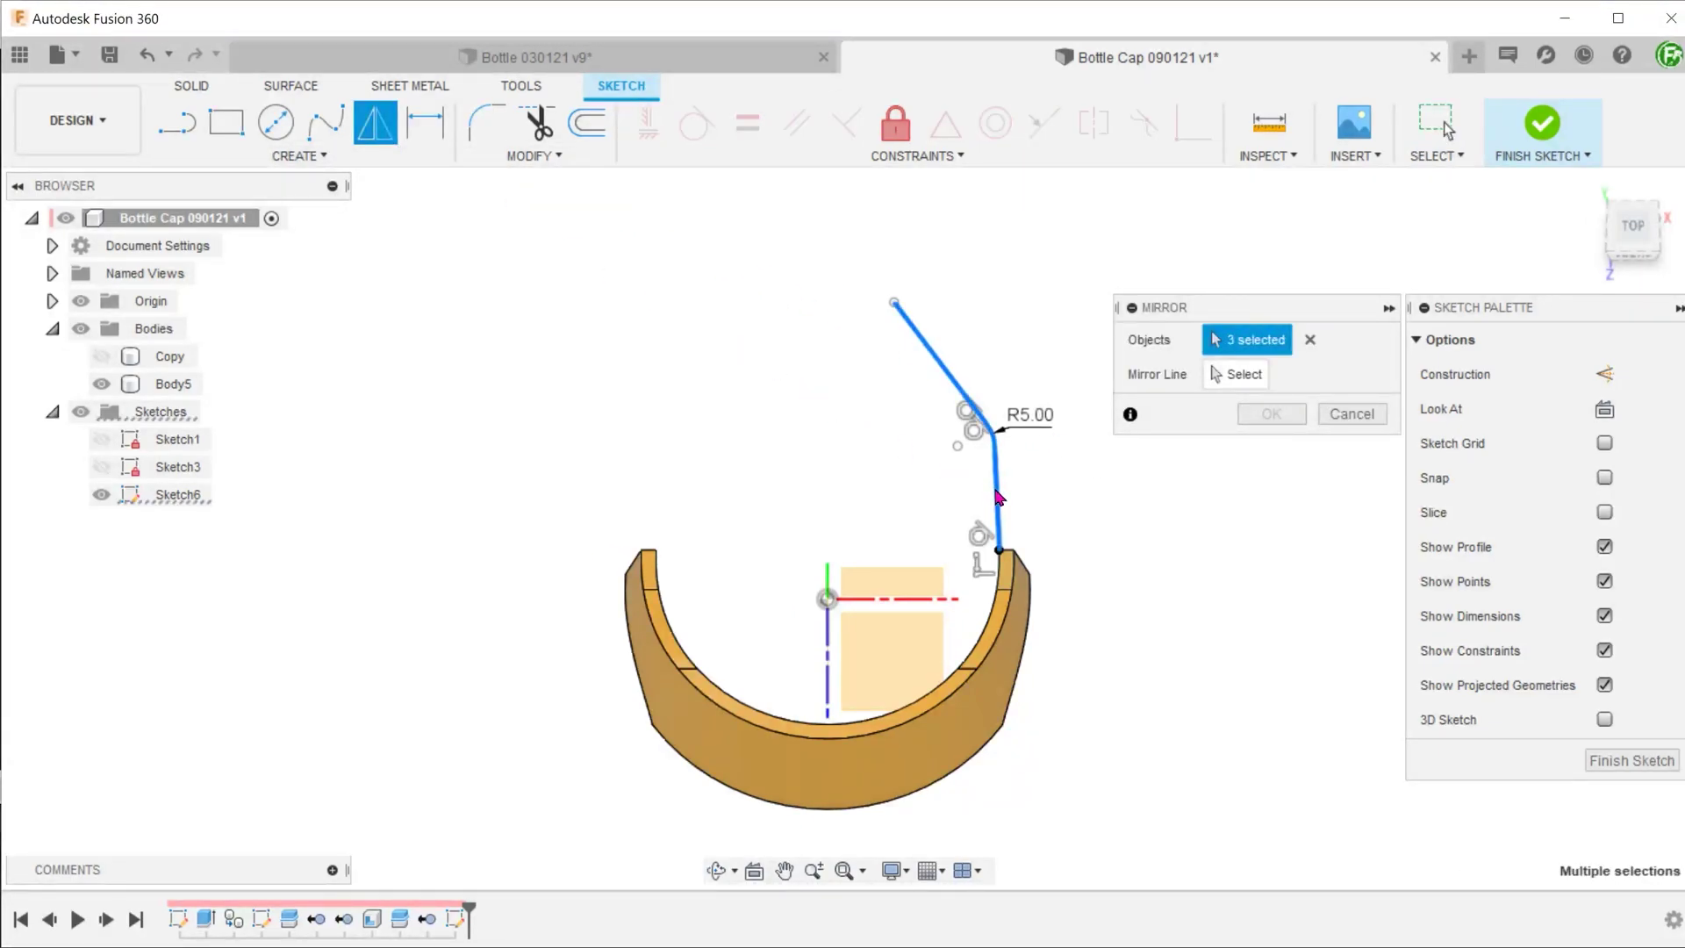
{"action": "left_click", "coordinate": [1232, 376]}
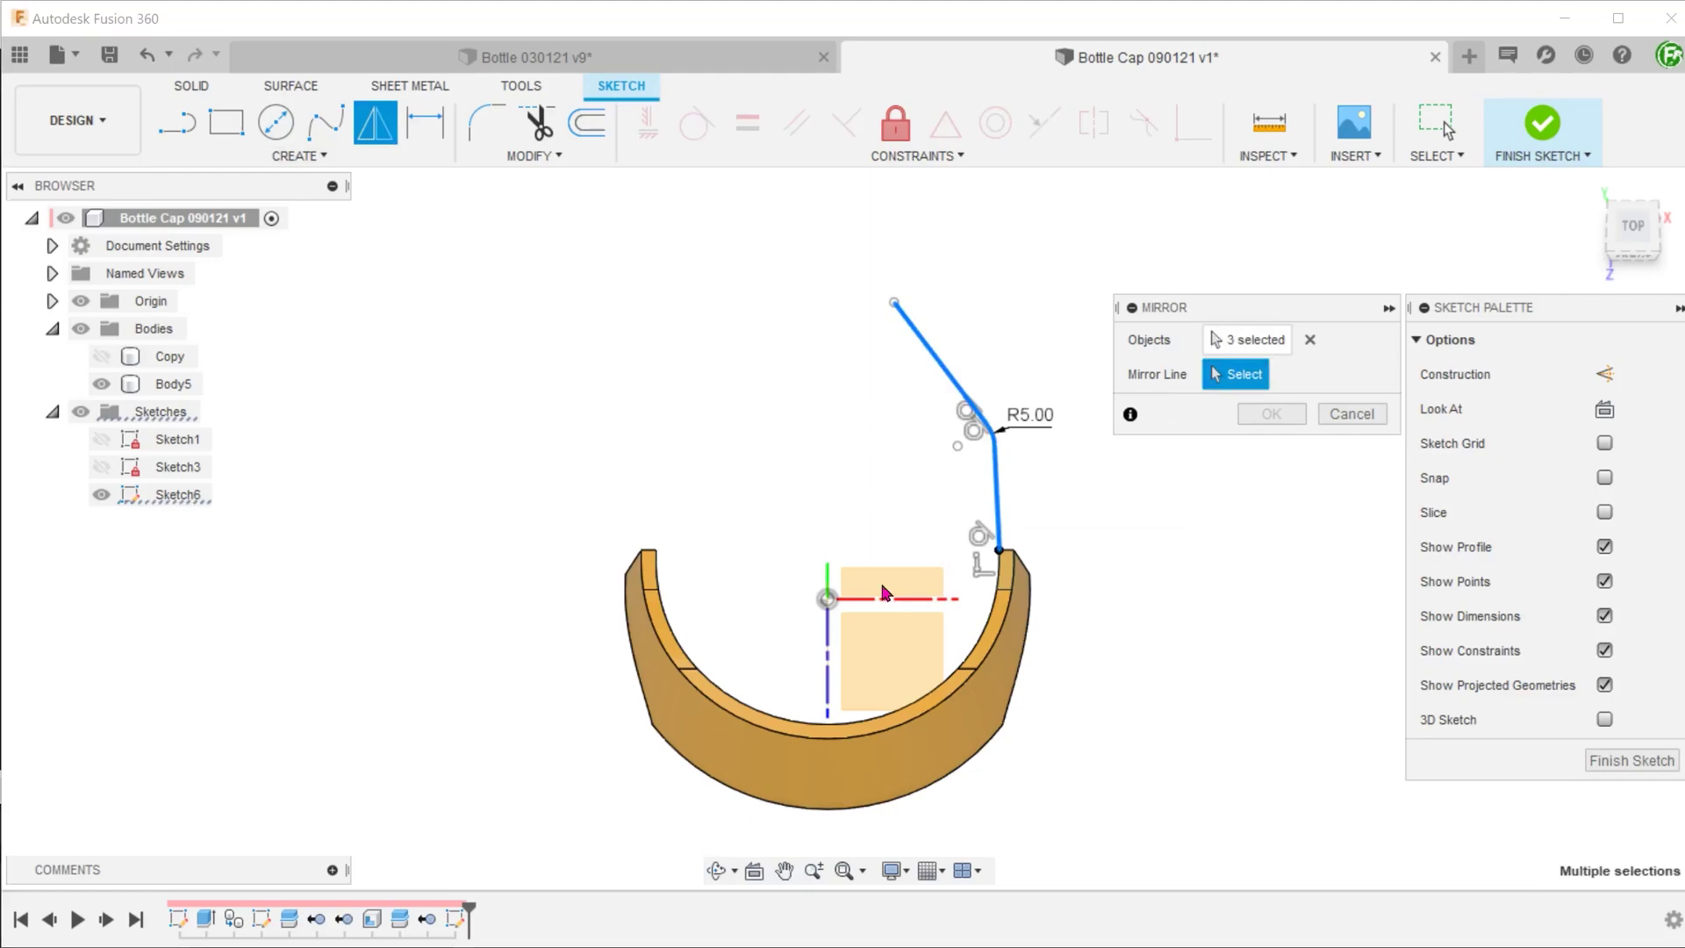
{"action": "left_click", "coordinate": [829, 656]}
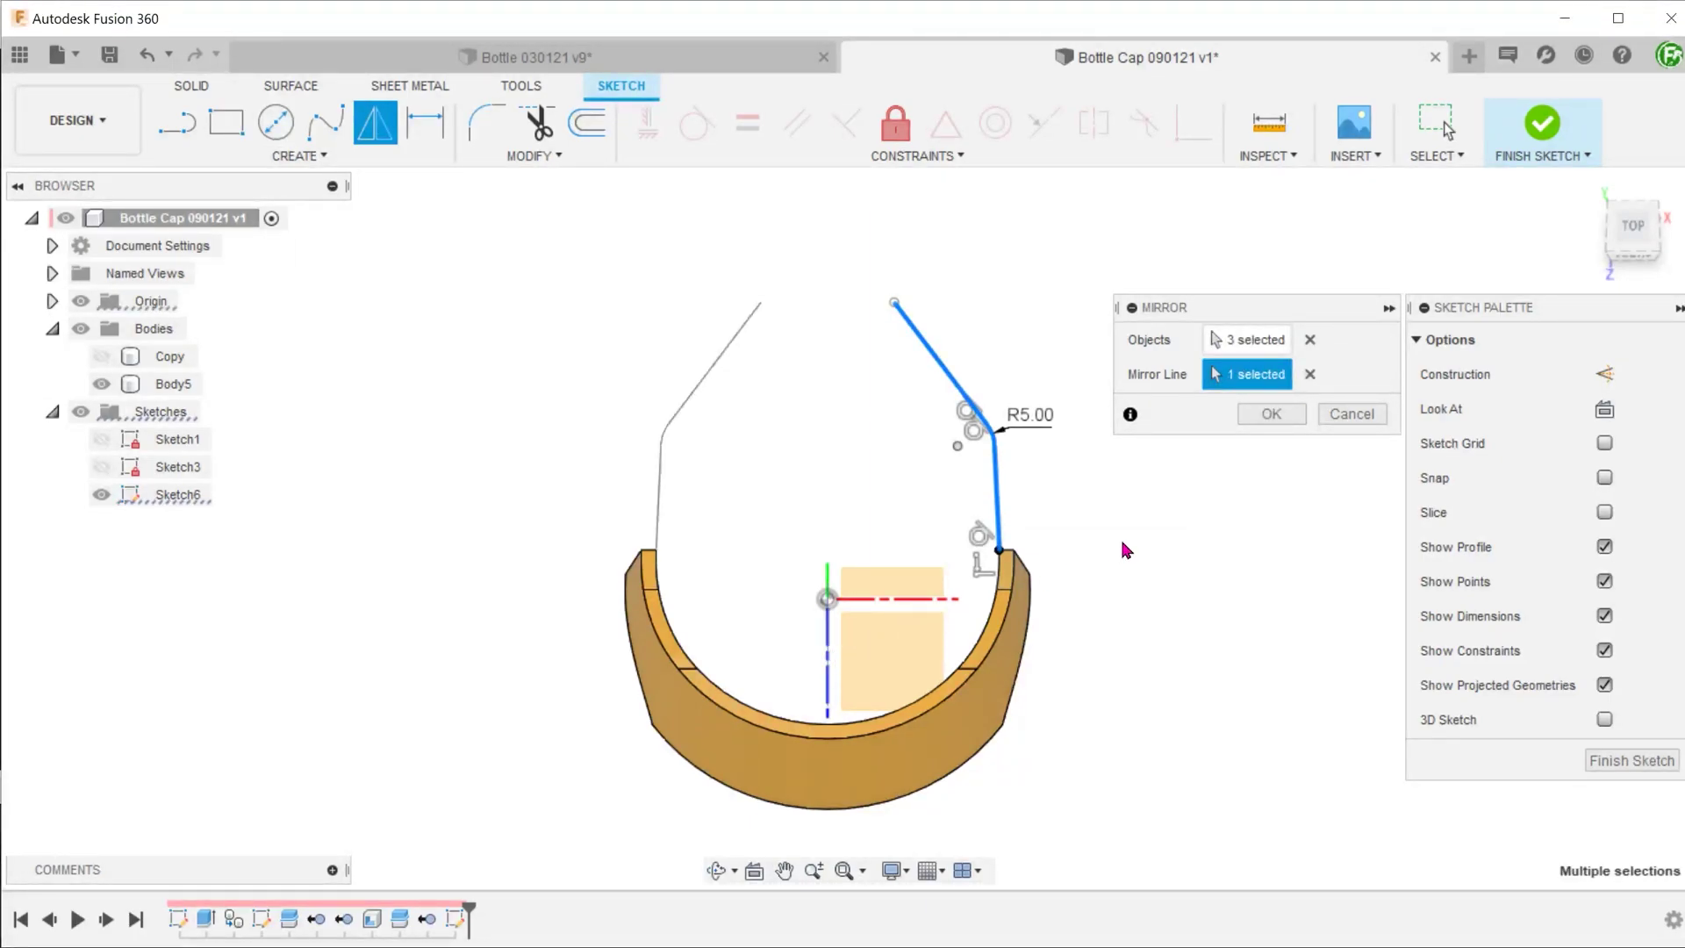
{"action": "left_click", "coordinate": [1269, 414]}
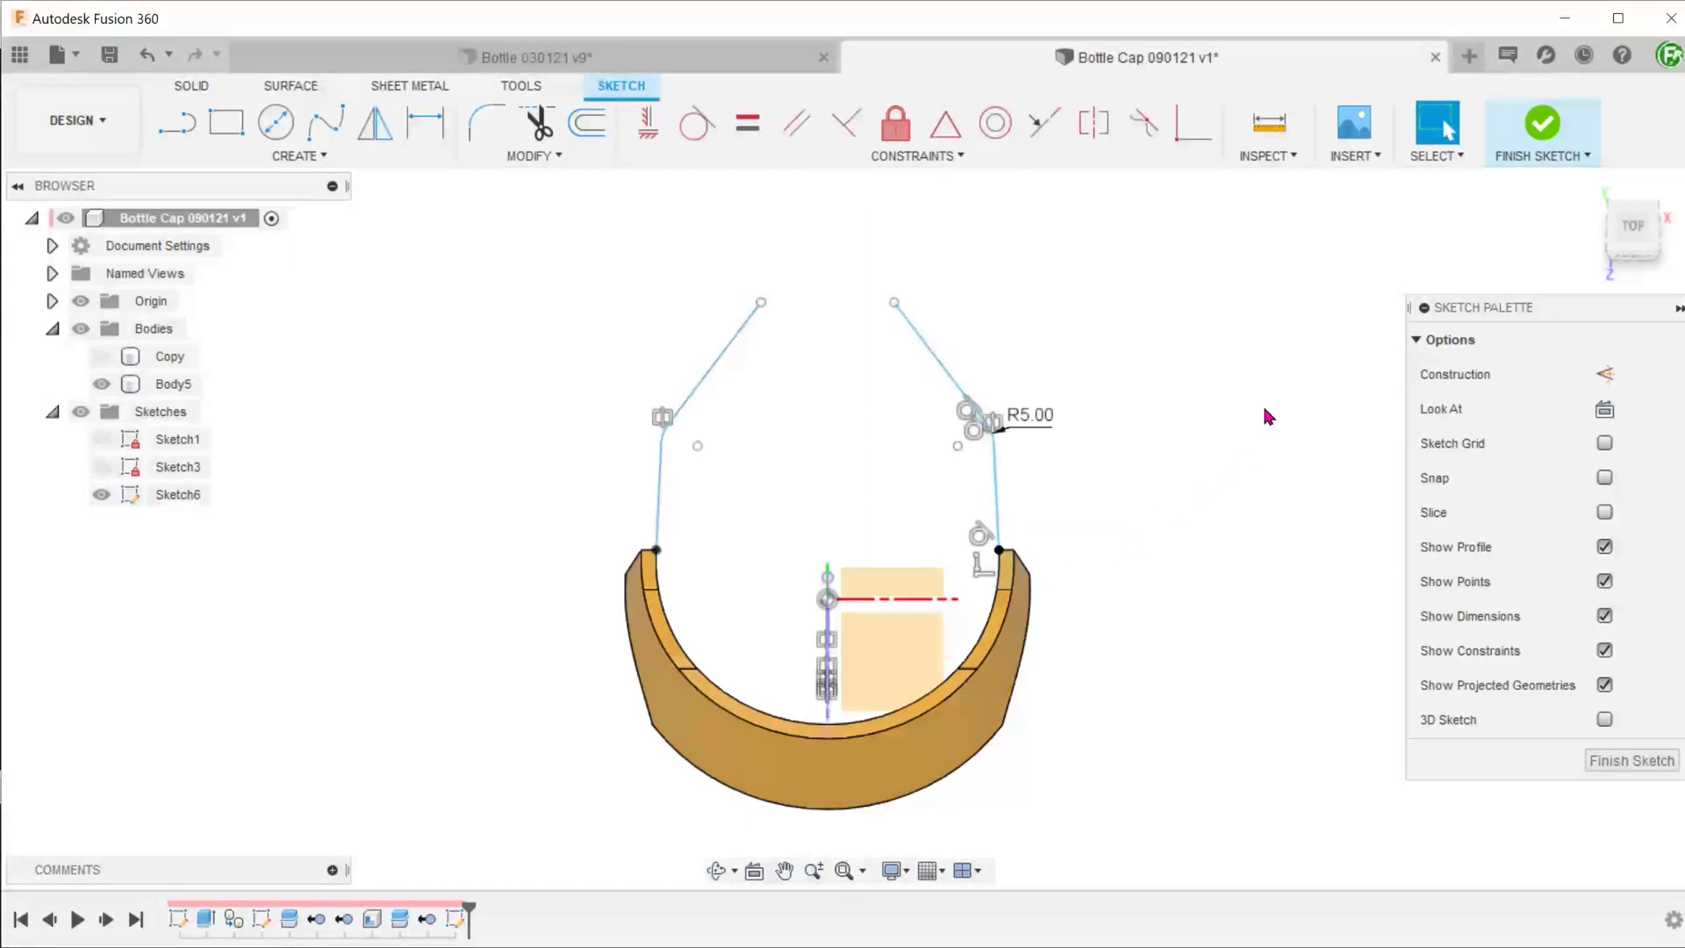
Join the two open rear ends of the loop outline with a tangent three-point arc and finish the sketch.
{"action": "left_click", "coordinate": [281, 157]}
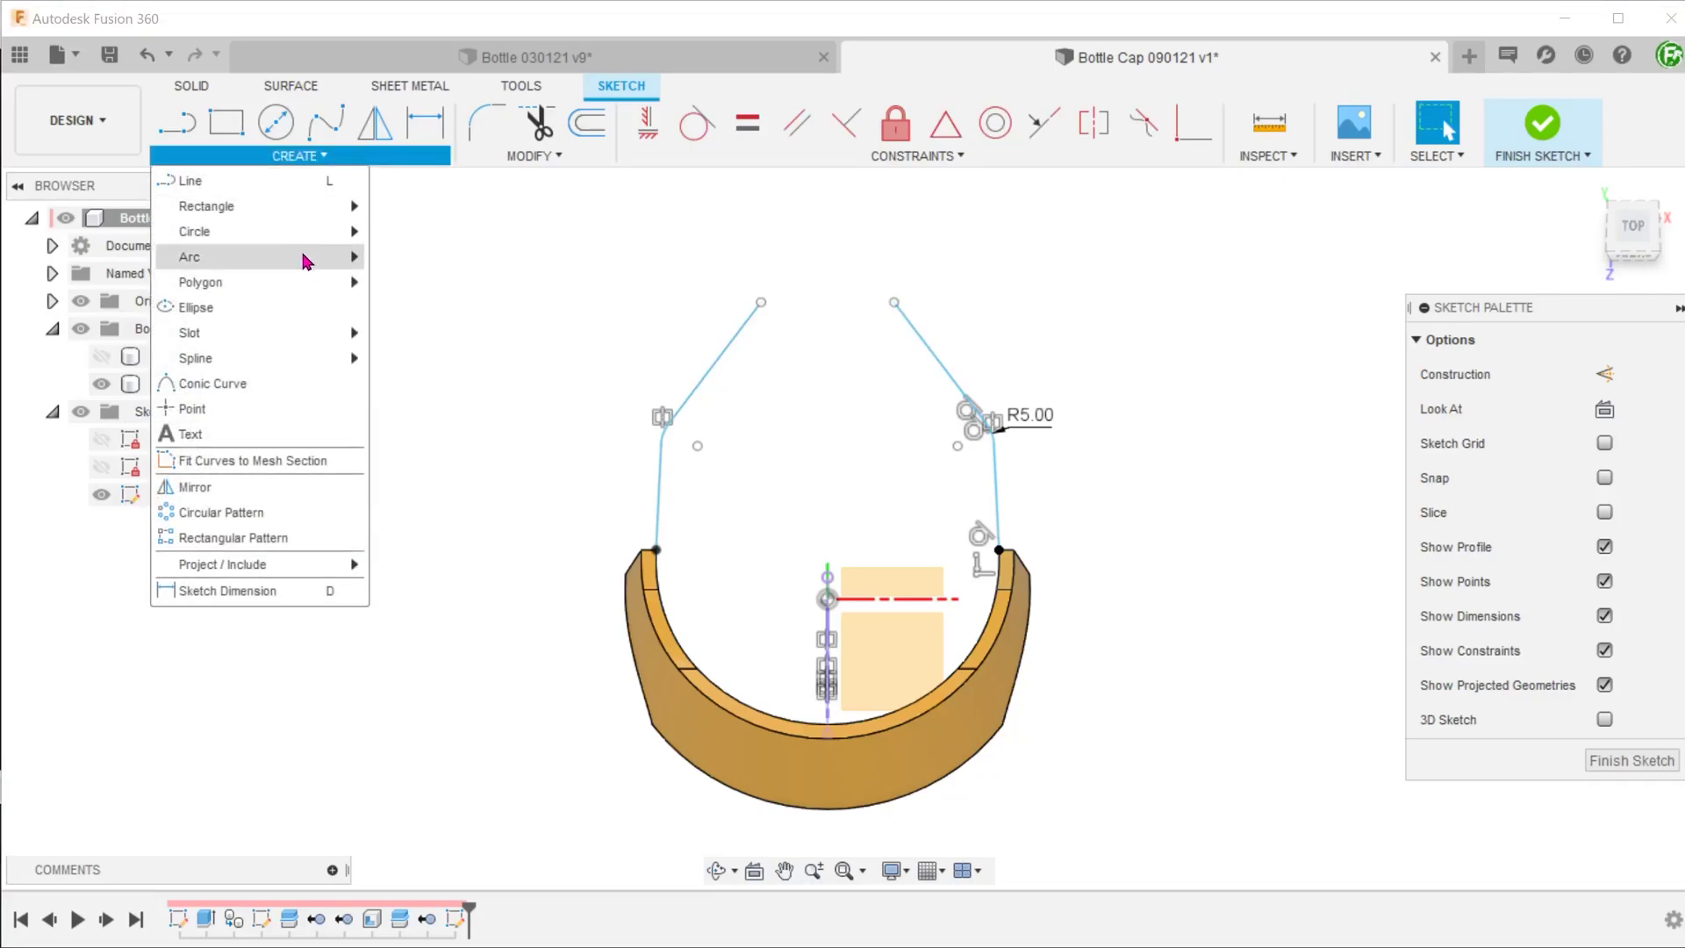
{"action": "mouse_move", "coordinate": [325, 263]}
{"action": "left_click", "coordinate": [412, 256]}
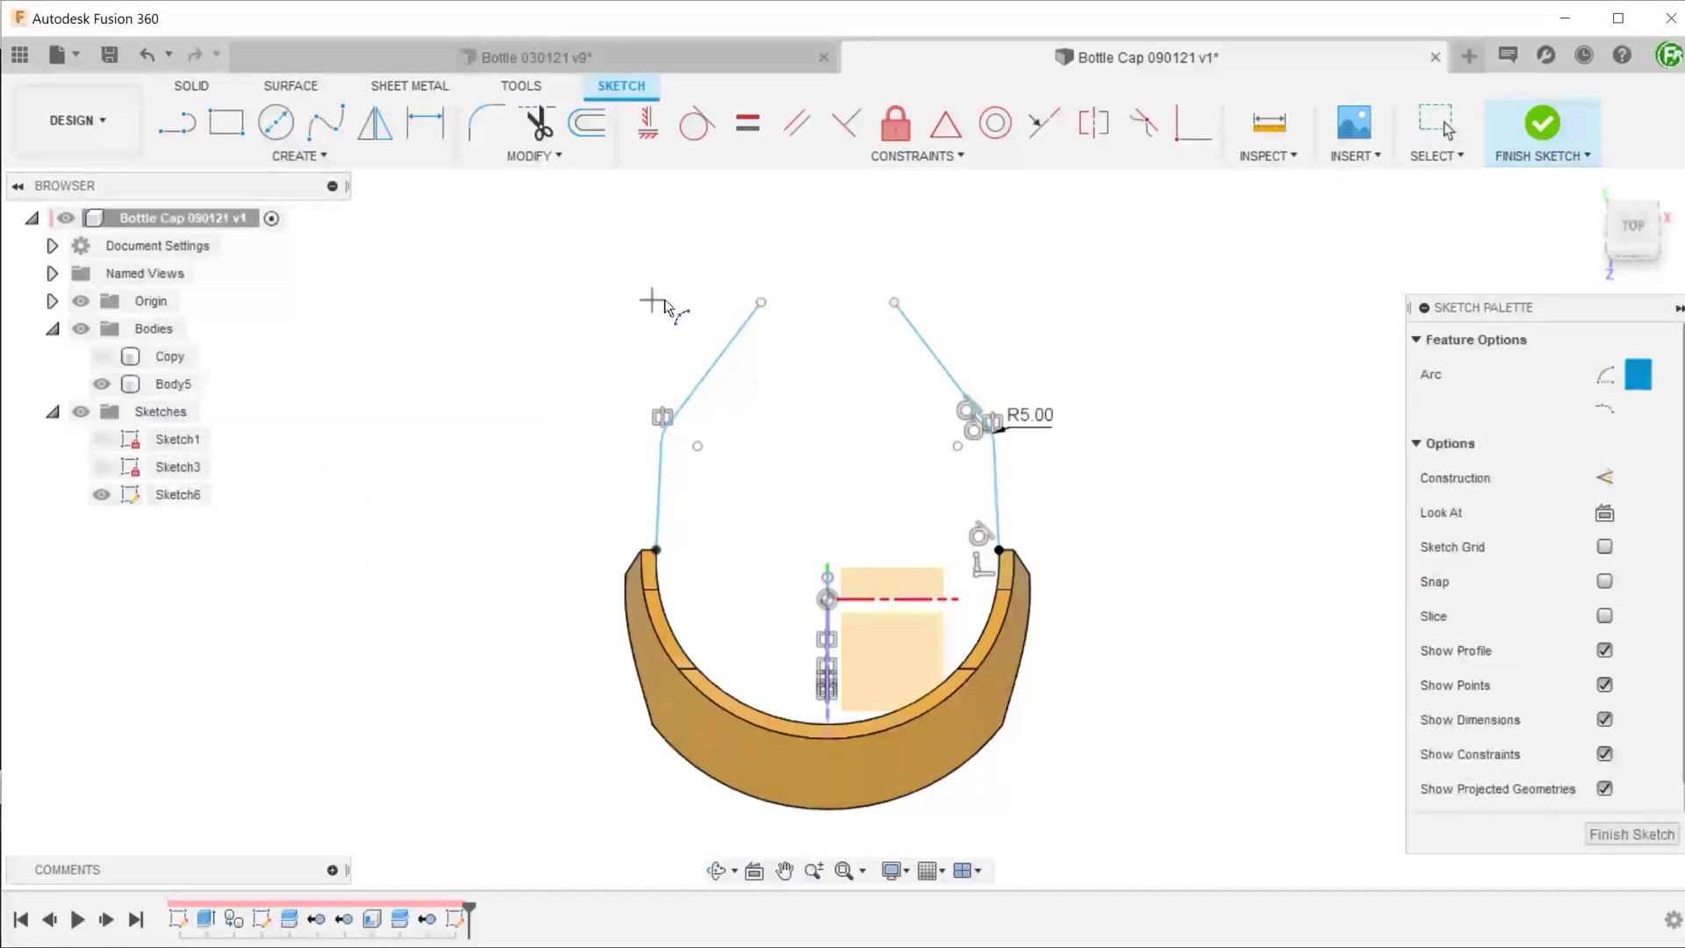
{"action": "left_click", "coordinate": [760, 303]}
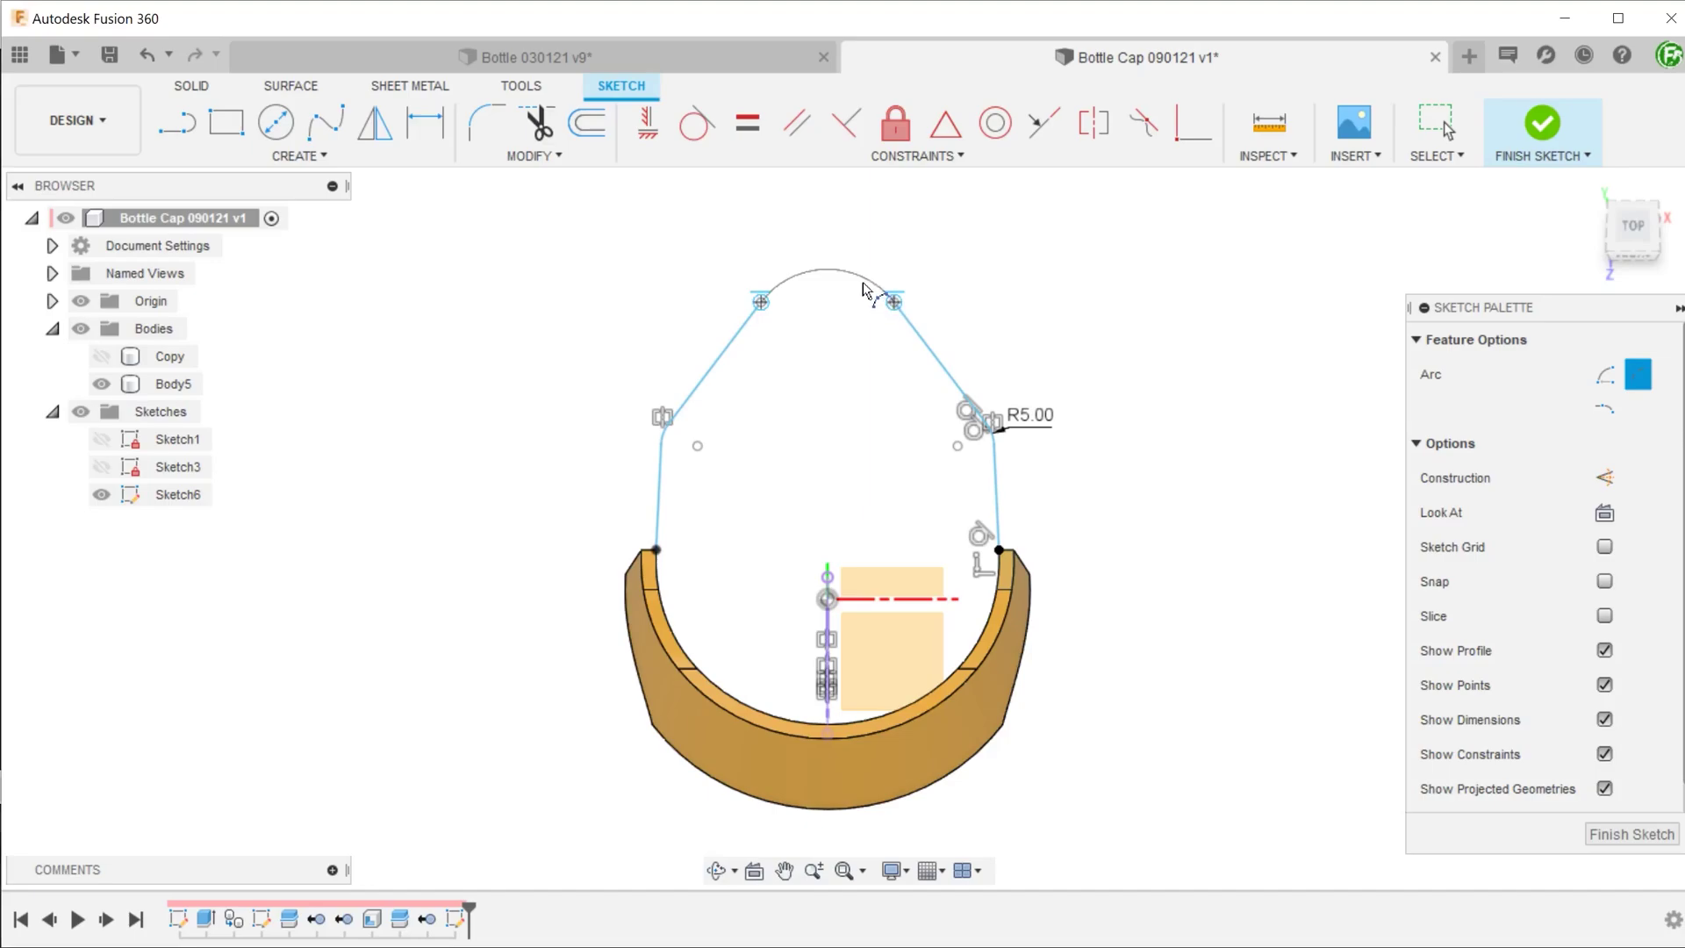
{"action": "left_click", "coordinate": [863, 284]}
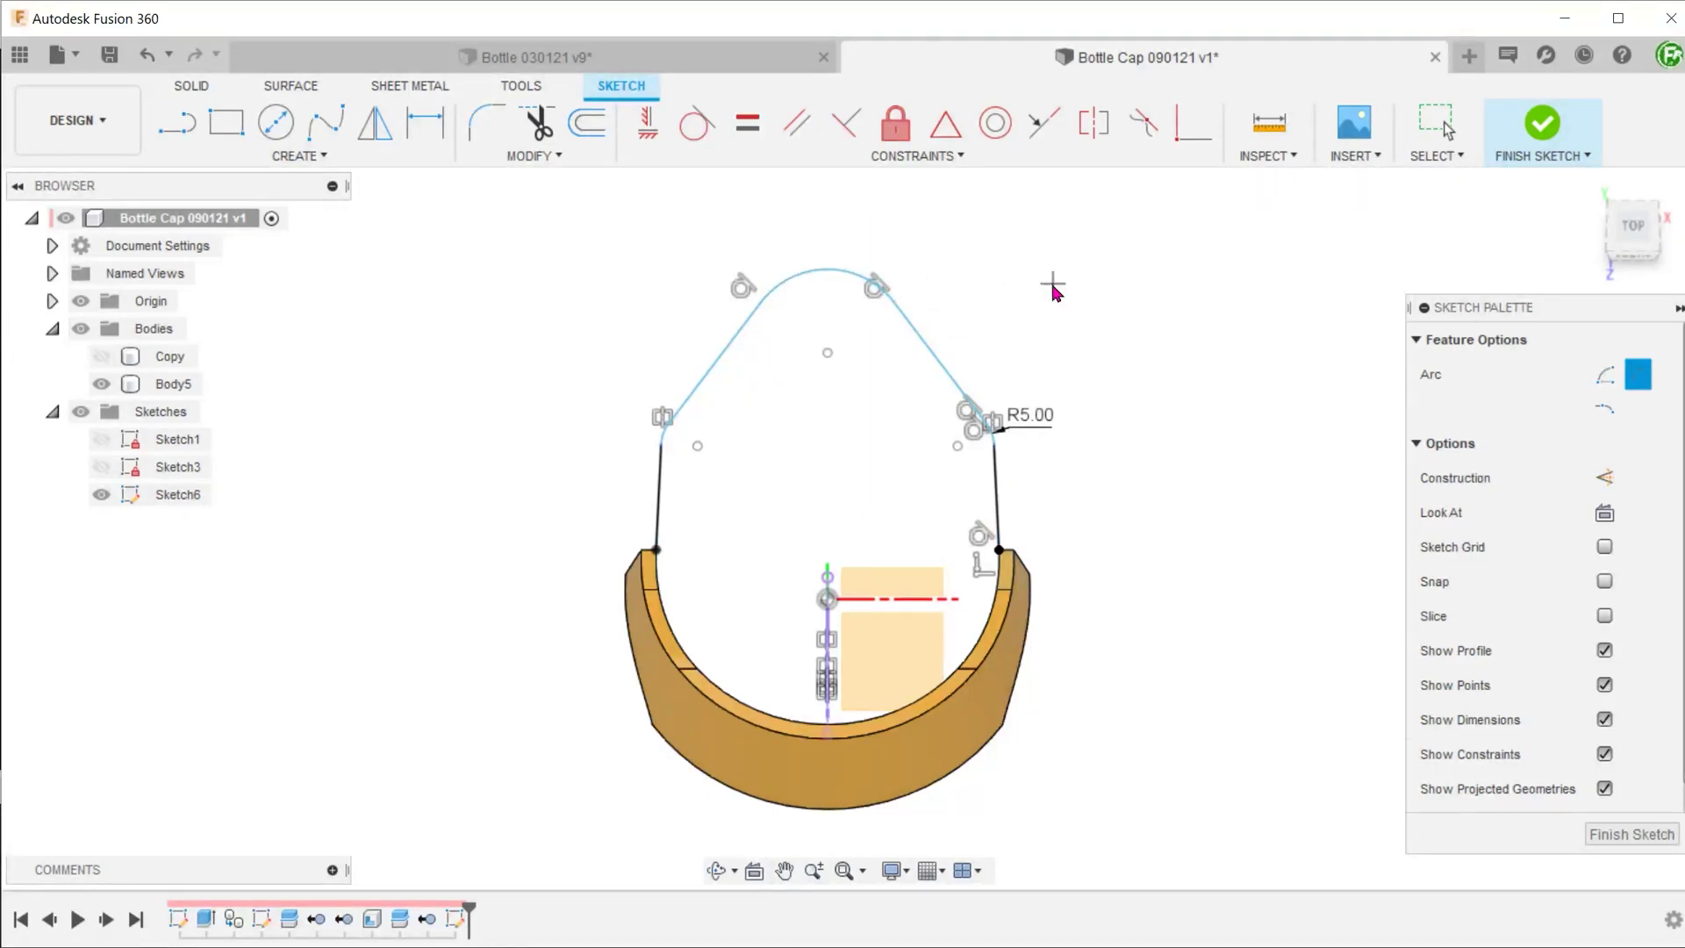
{"action": "key", "text": "Escape"}
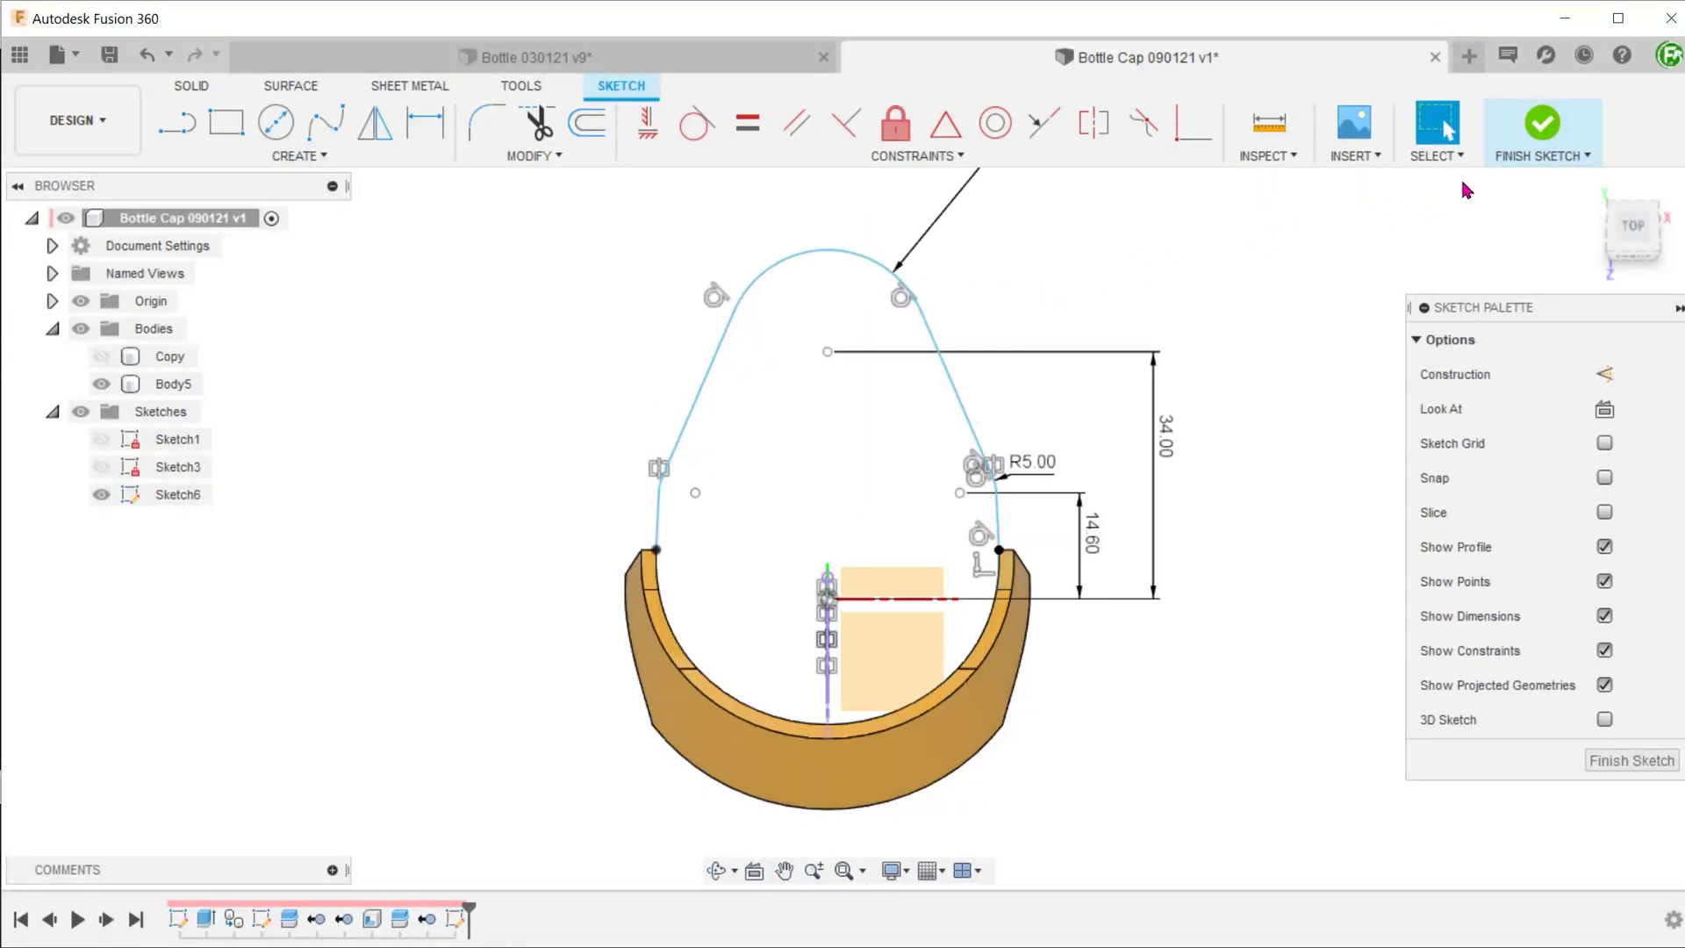
{"action": "left_click", "coordinate": [1542, 127]}
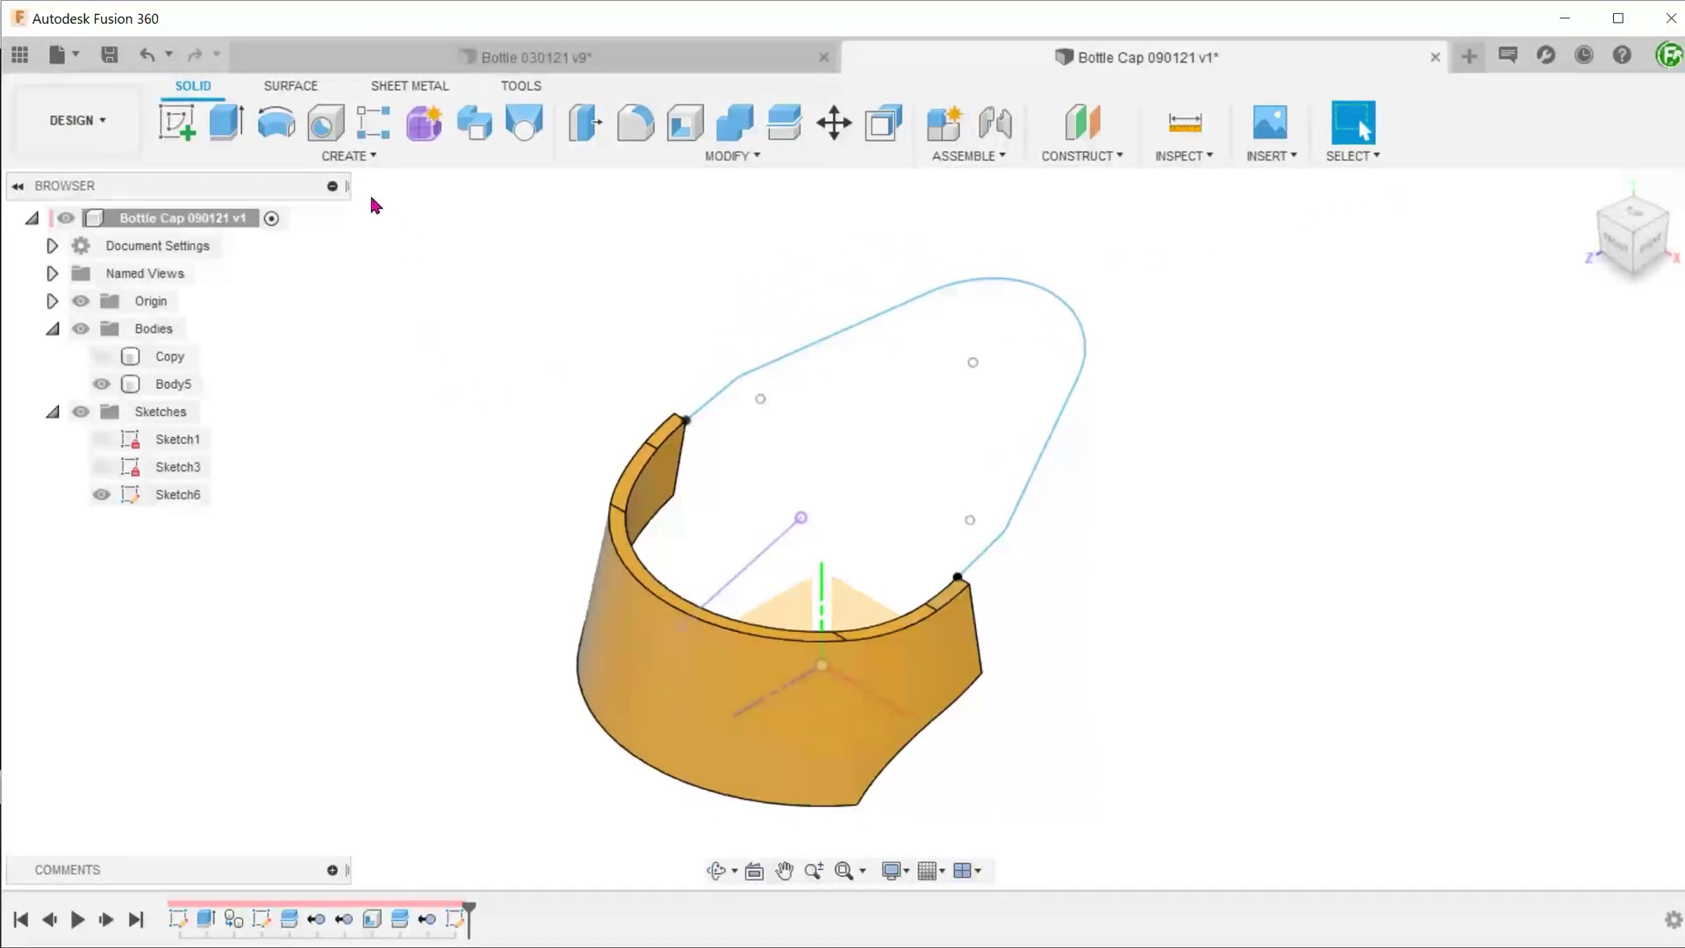
Loft between the two end faces of Body5 using the chained loop sketch as the rail, with the Join operation.
{"action": "left_click", "coordinate": [349, 156]}
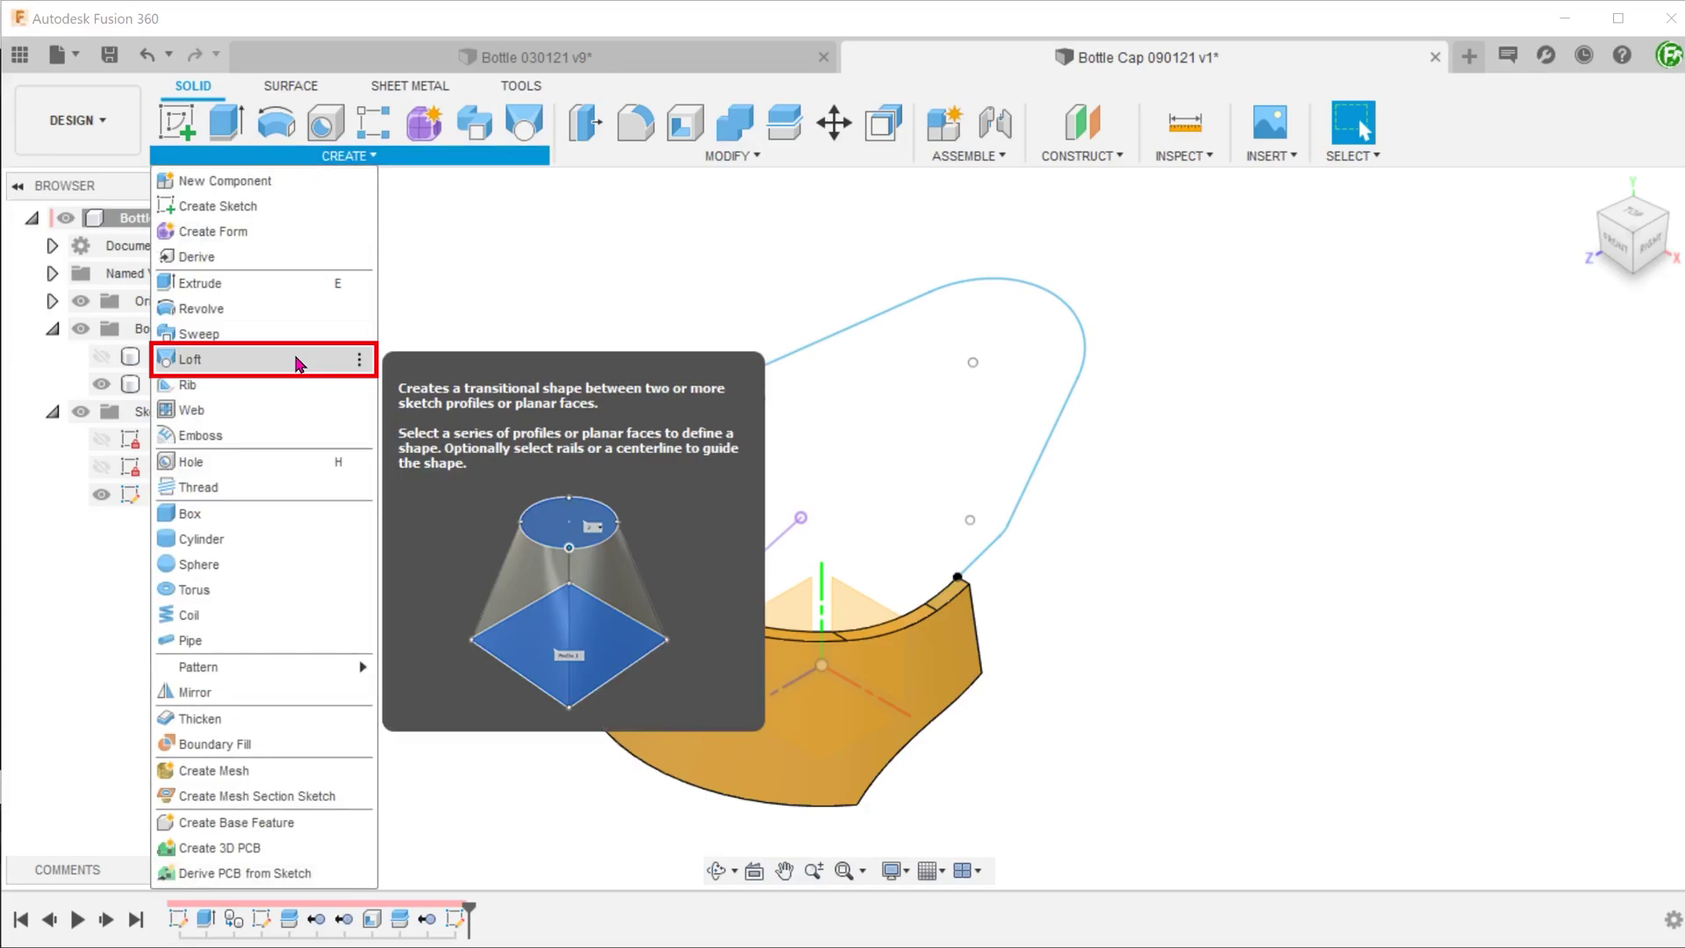
{"action": "left_click", "coordinate": [299, 360]}
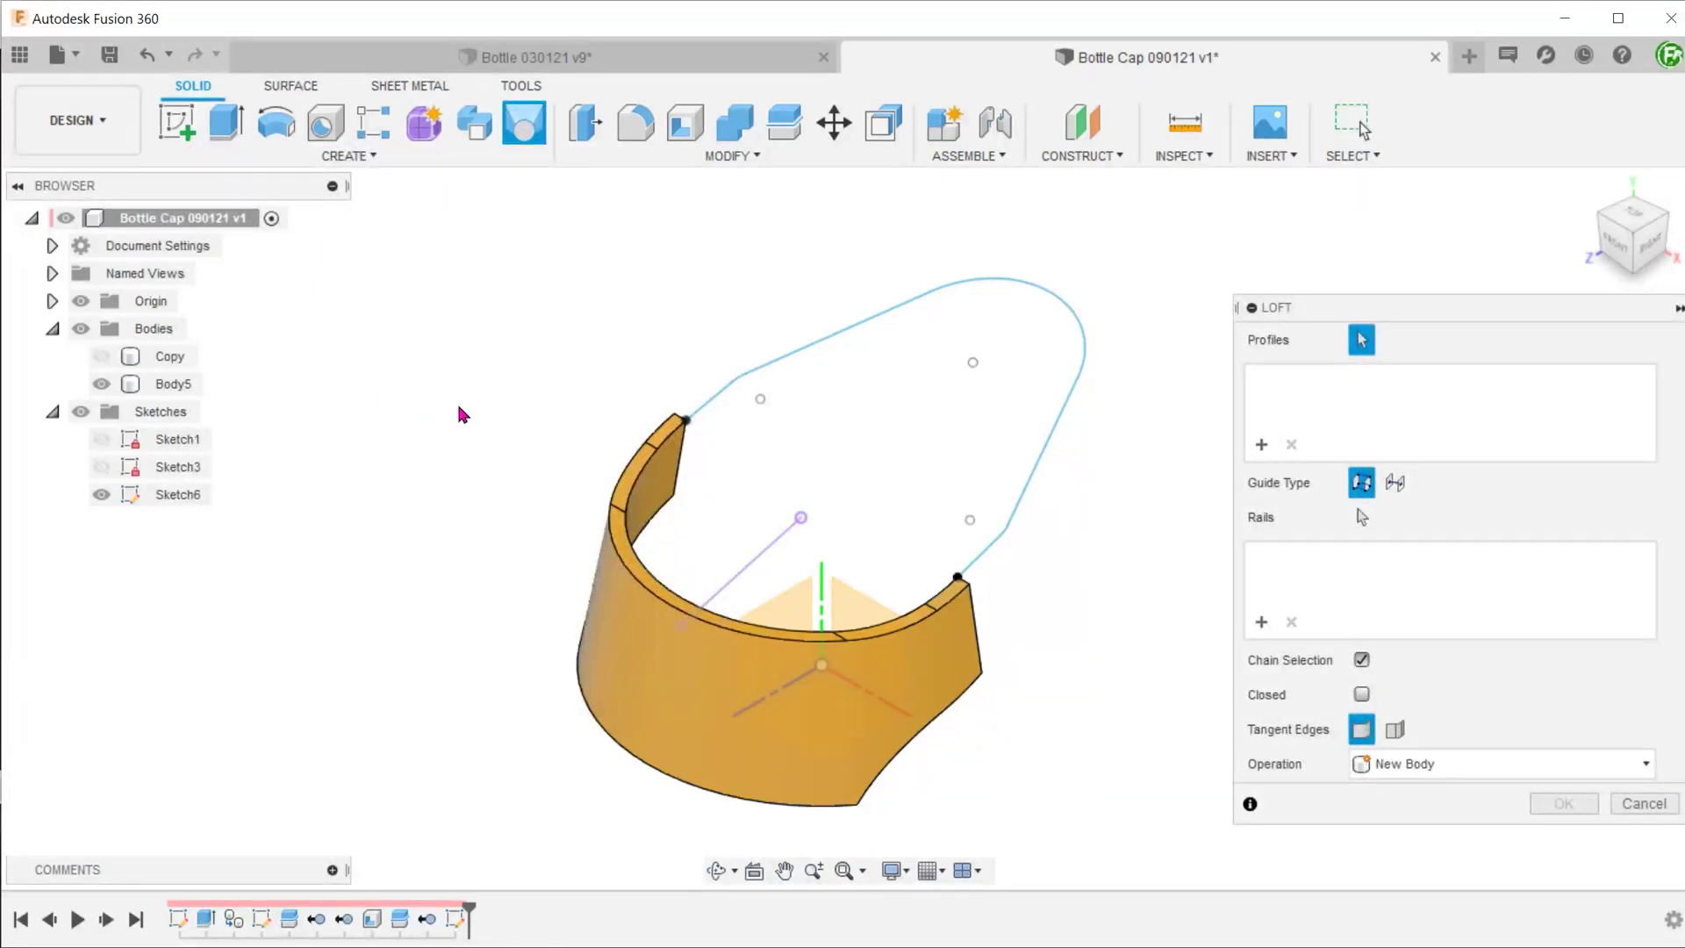
{"action": "middle_click_drag", "start_coordinate": [459, 407], "coordinate": [353, 566], "text": "shift"}
{"action": "left_click", "coordinate": [537, 584]}
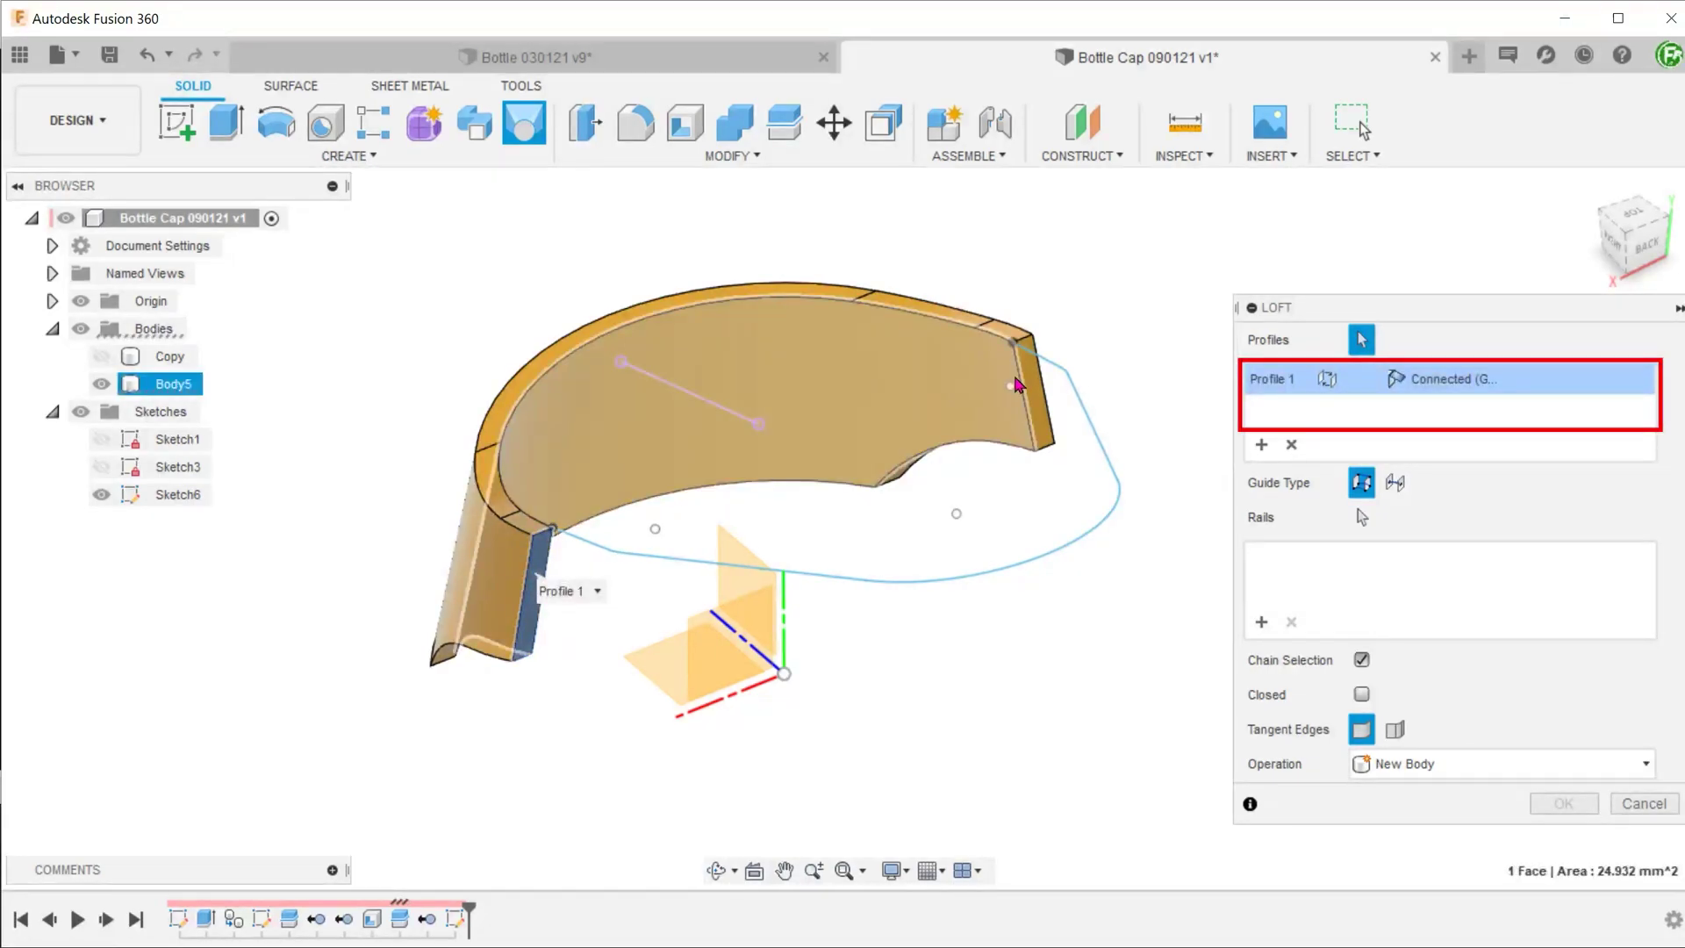
{"action": "left_click", "coordinate": [1033, 386]}
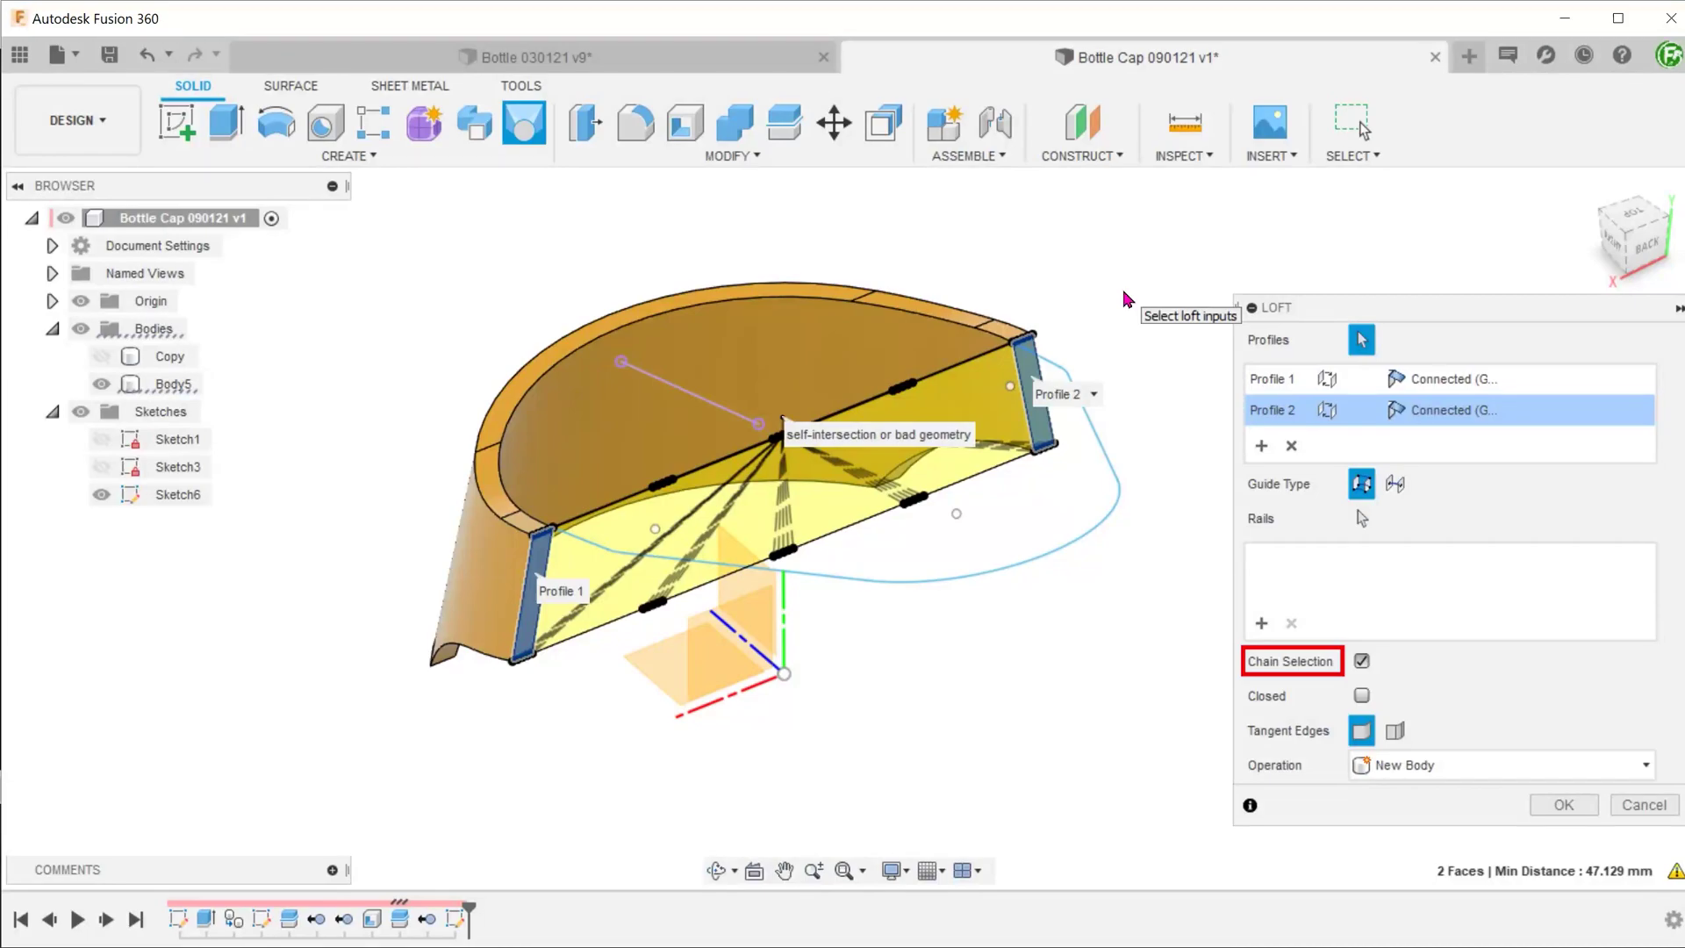
{"action": "left_click", "coordinate": [1361, 517]}
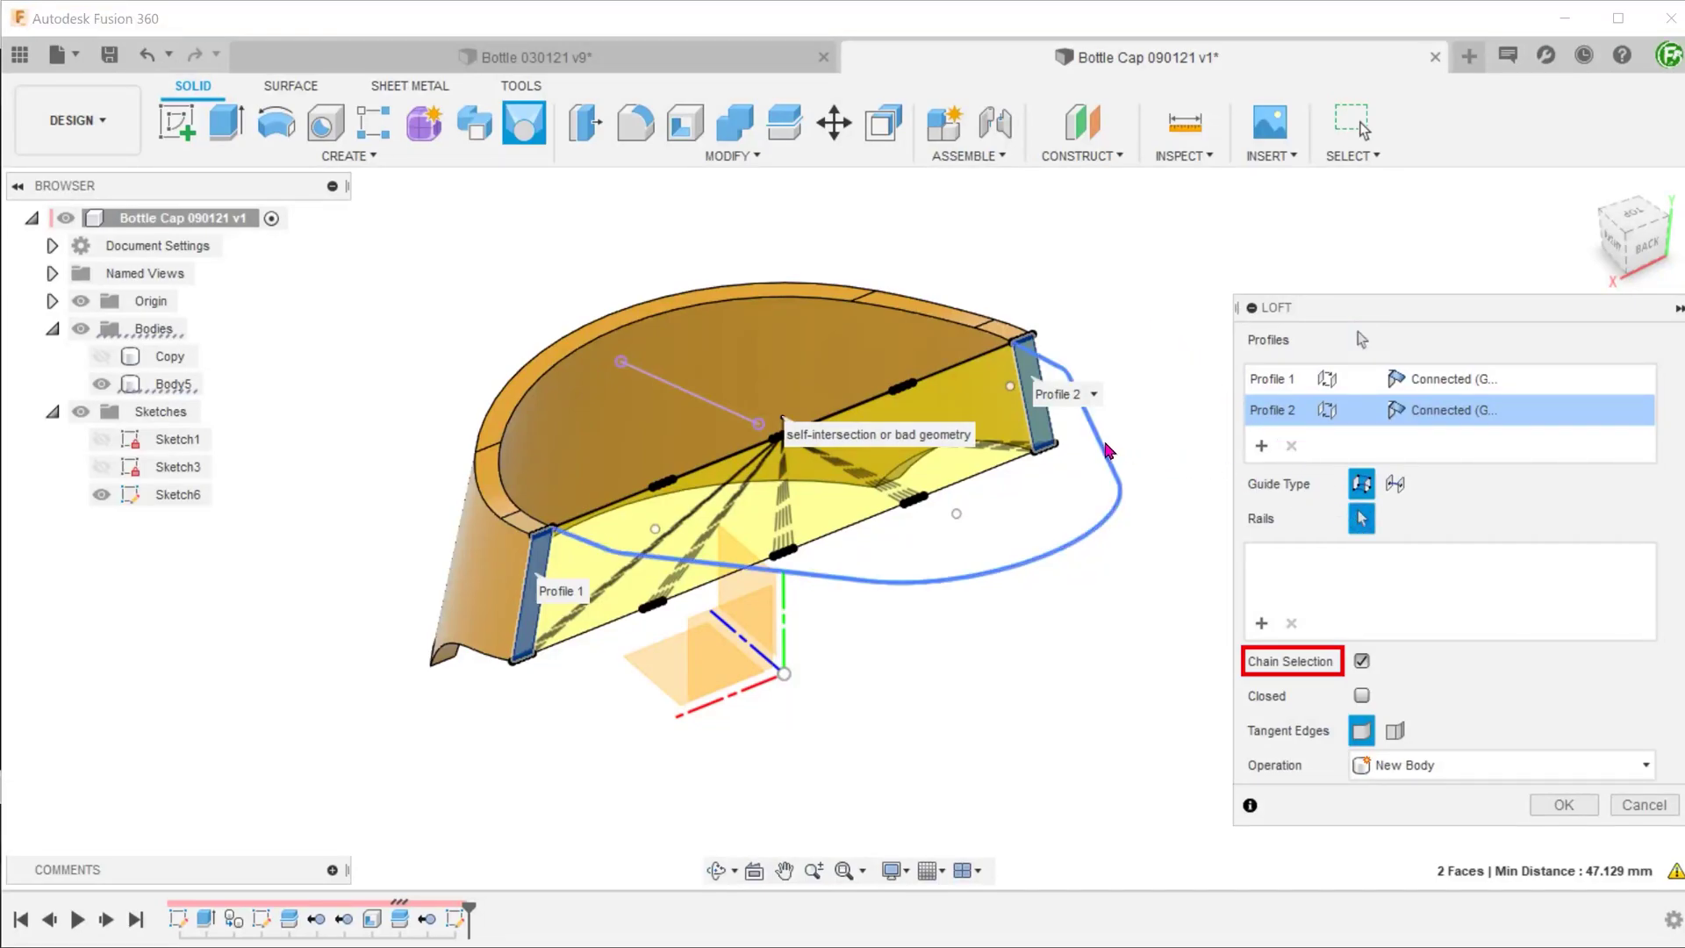
{"action": "left_click", "coordinate": [1108, 449]}
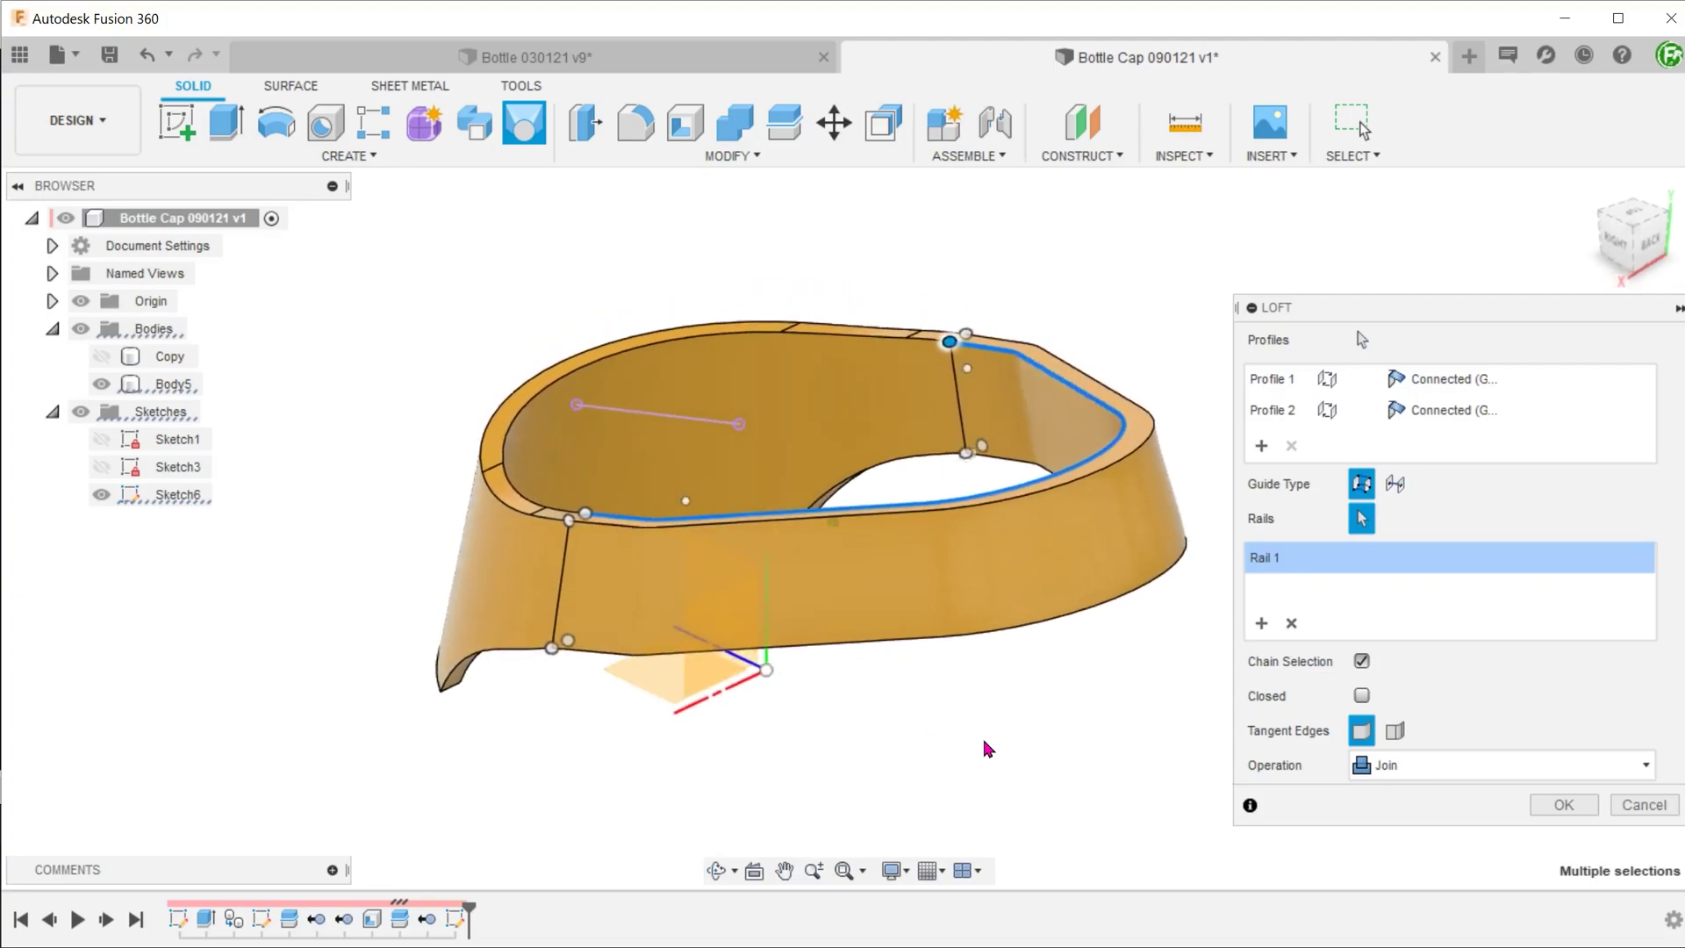
{"action": "middle_click_drag", "start_coordinate": [986, 748], "coordinate": [984, 638], "text": "shift"}
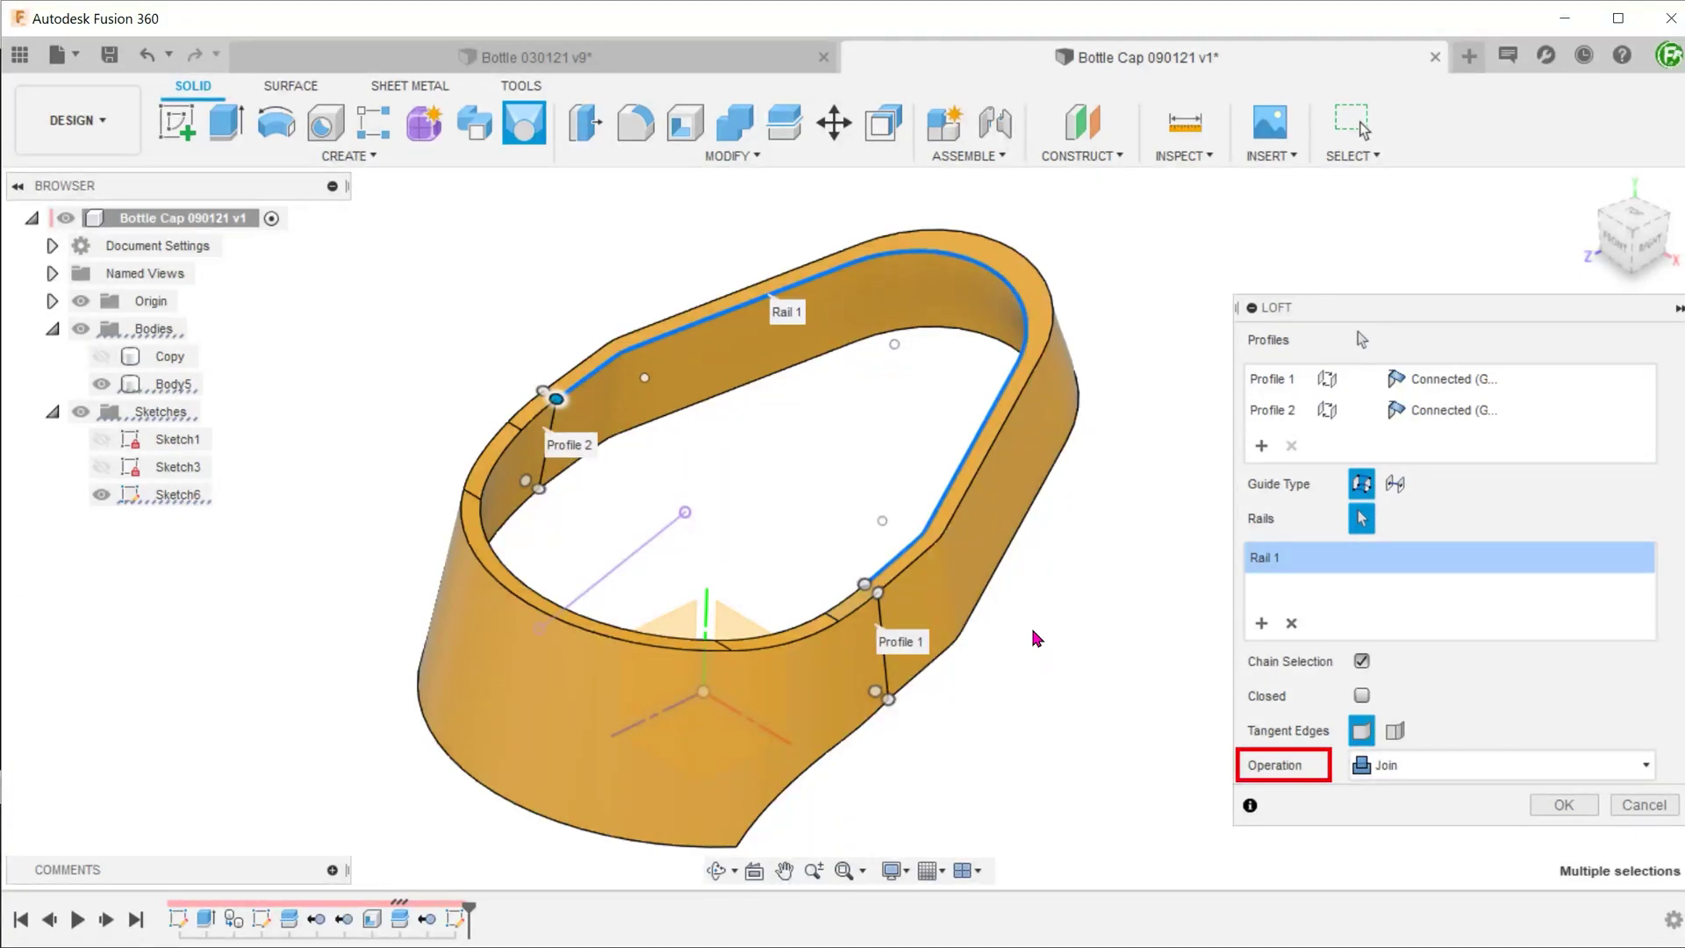
{"action": "left_click", "coordinate": [1564, 805]}
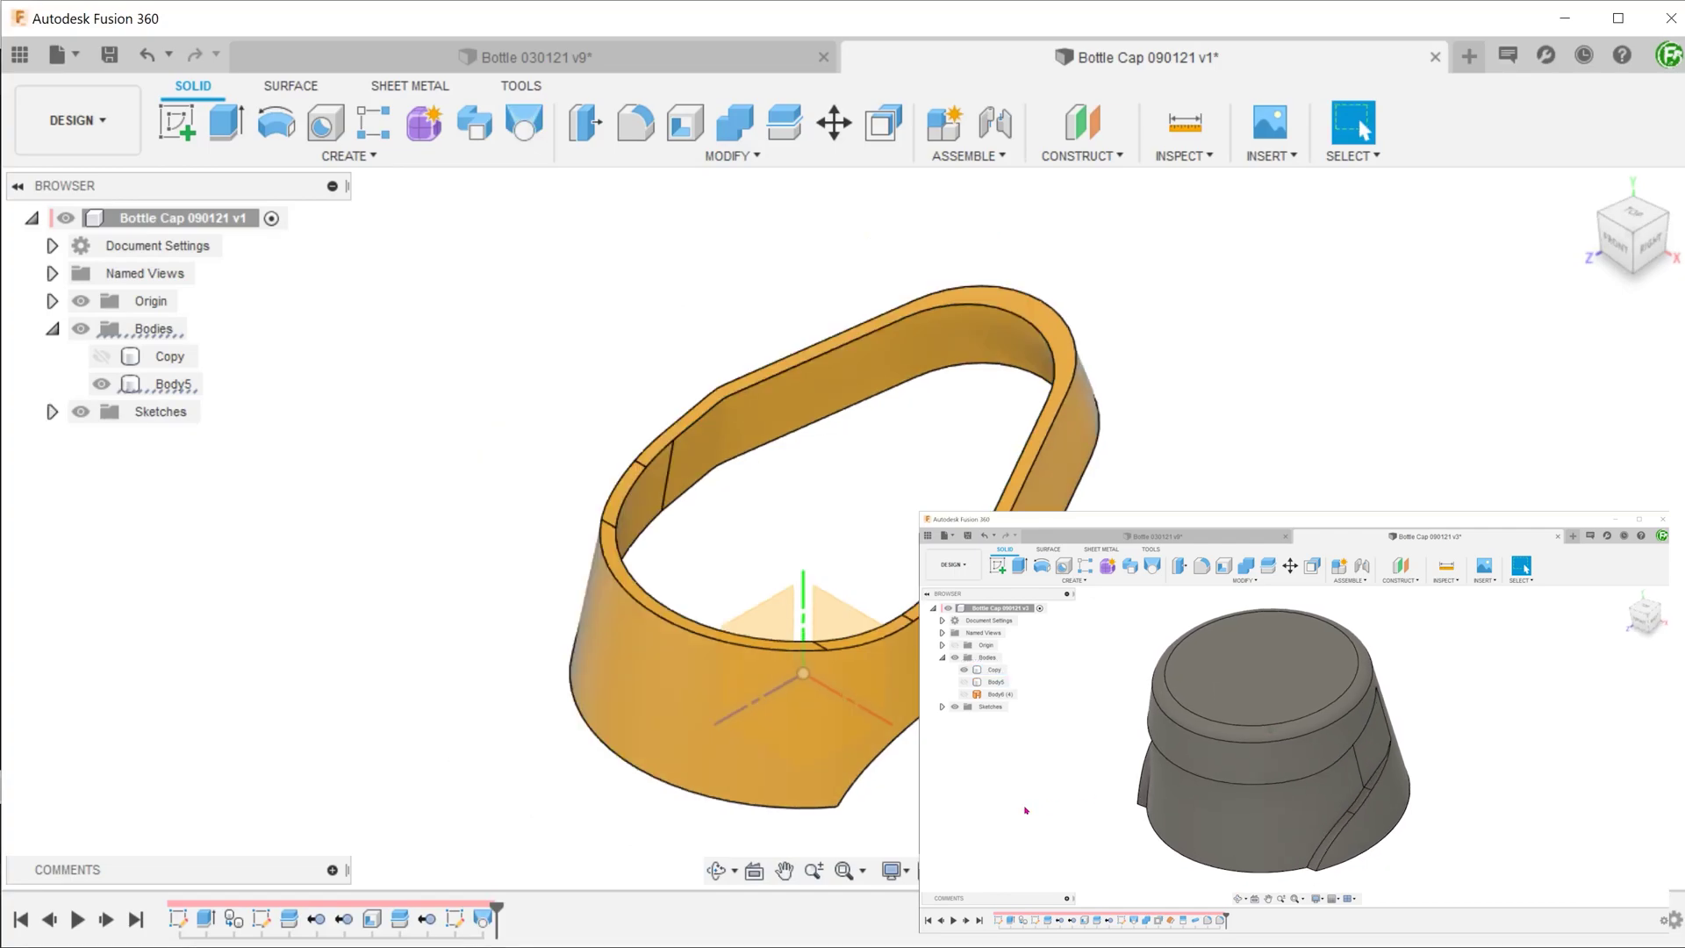
Show the Copy body and cut Body5 out of it with Combine, keeping the tool body.
{"action": "left_click", "coordinate": [102, 356]}
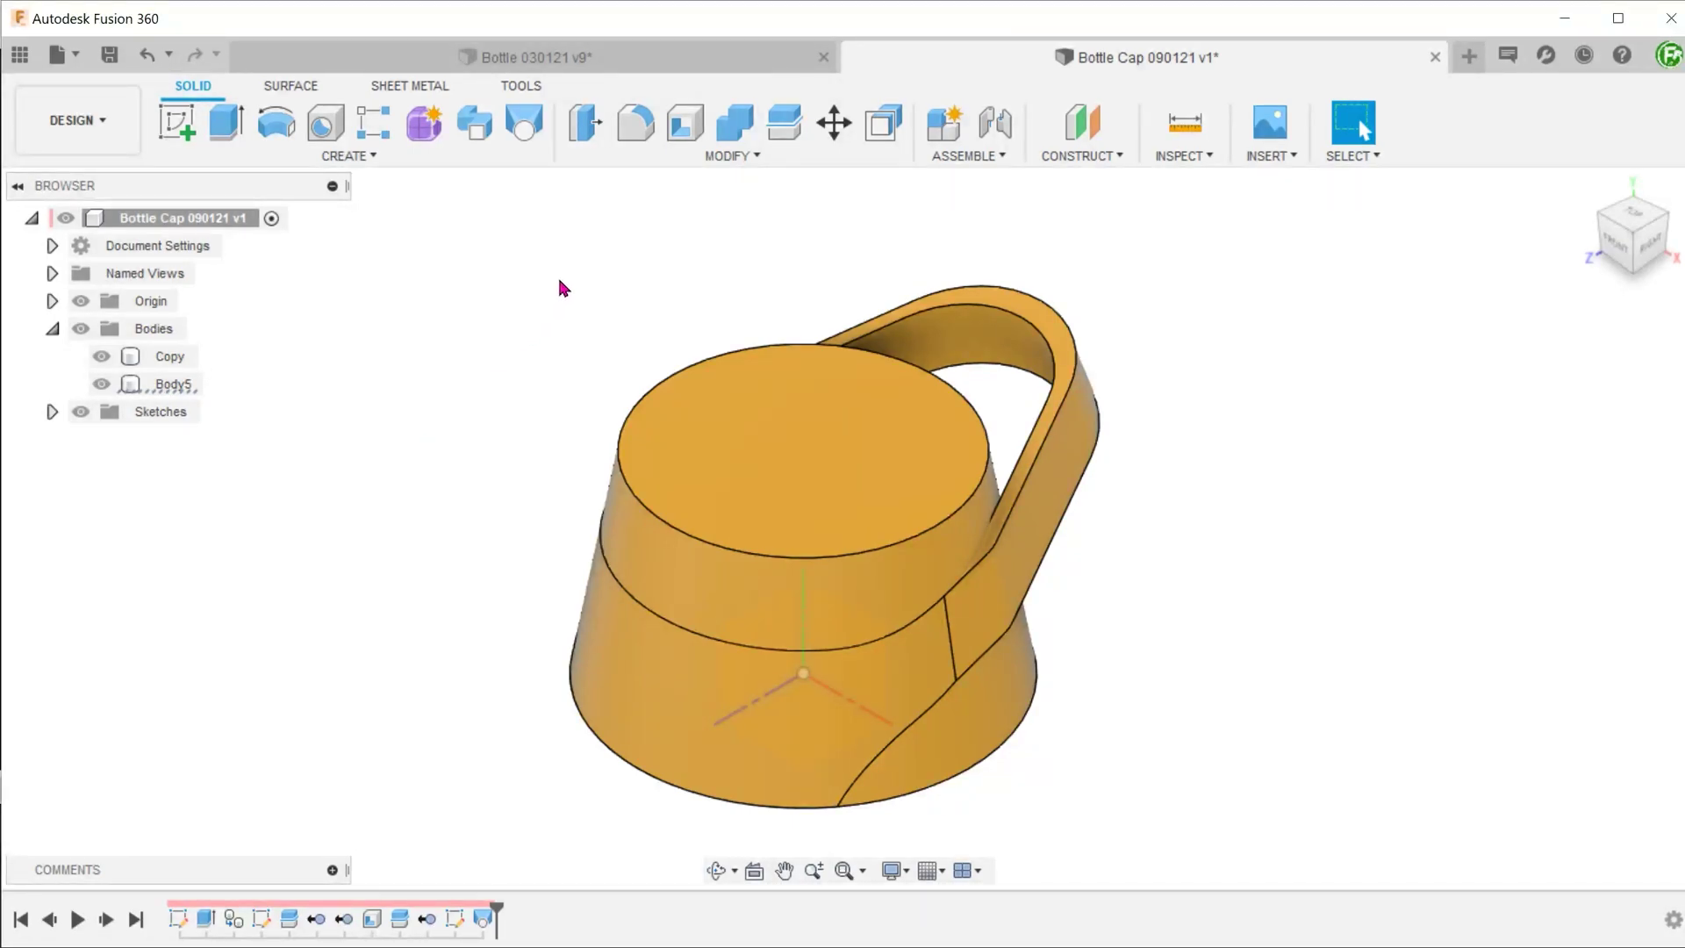
{"action": "left_click", "coordinate": [728, 156]}
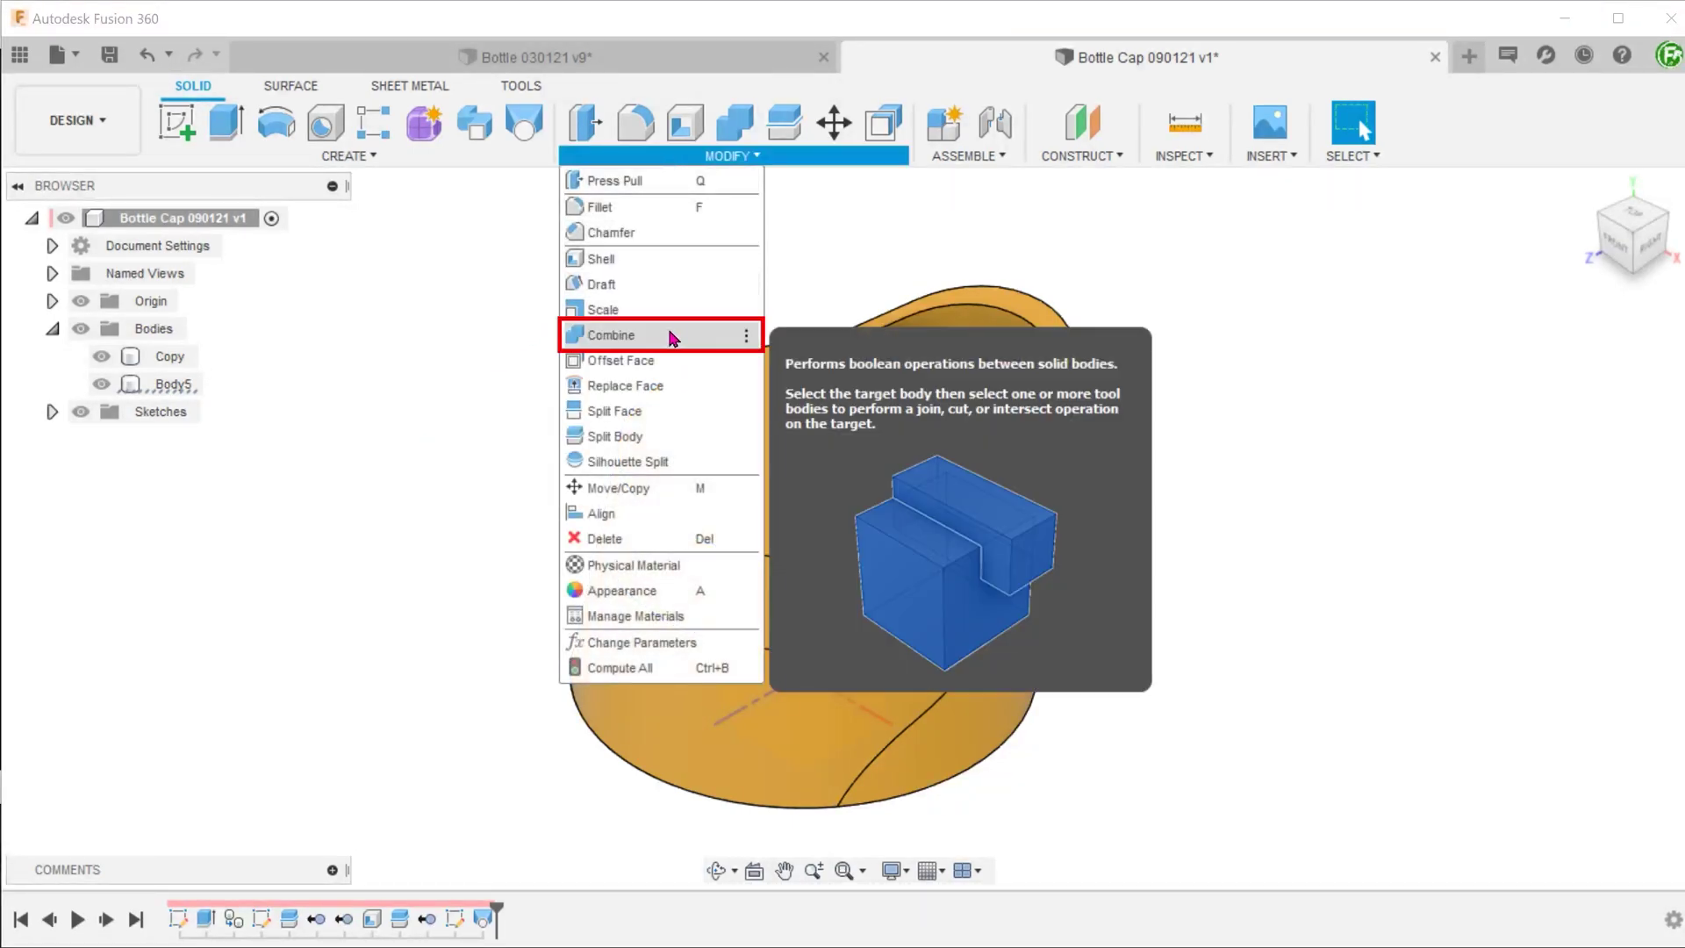
{"action": "left_click", "coordinate": [671, 335]}
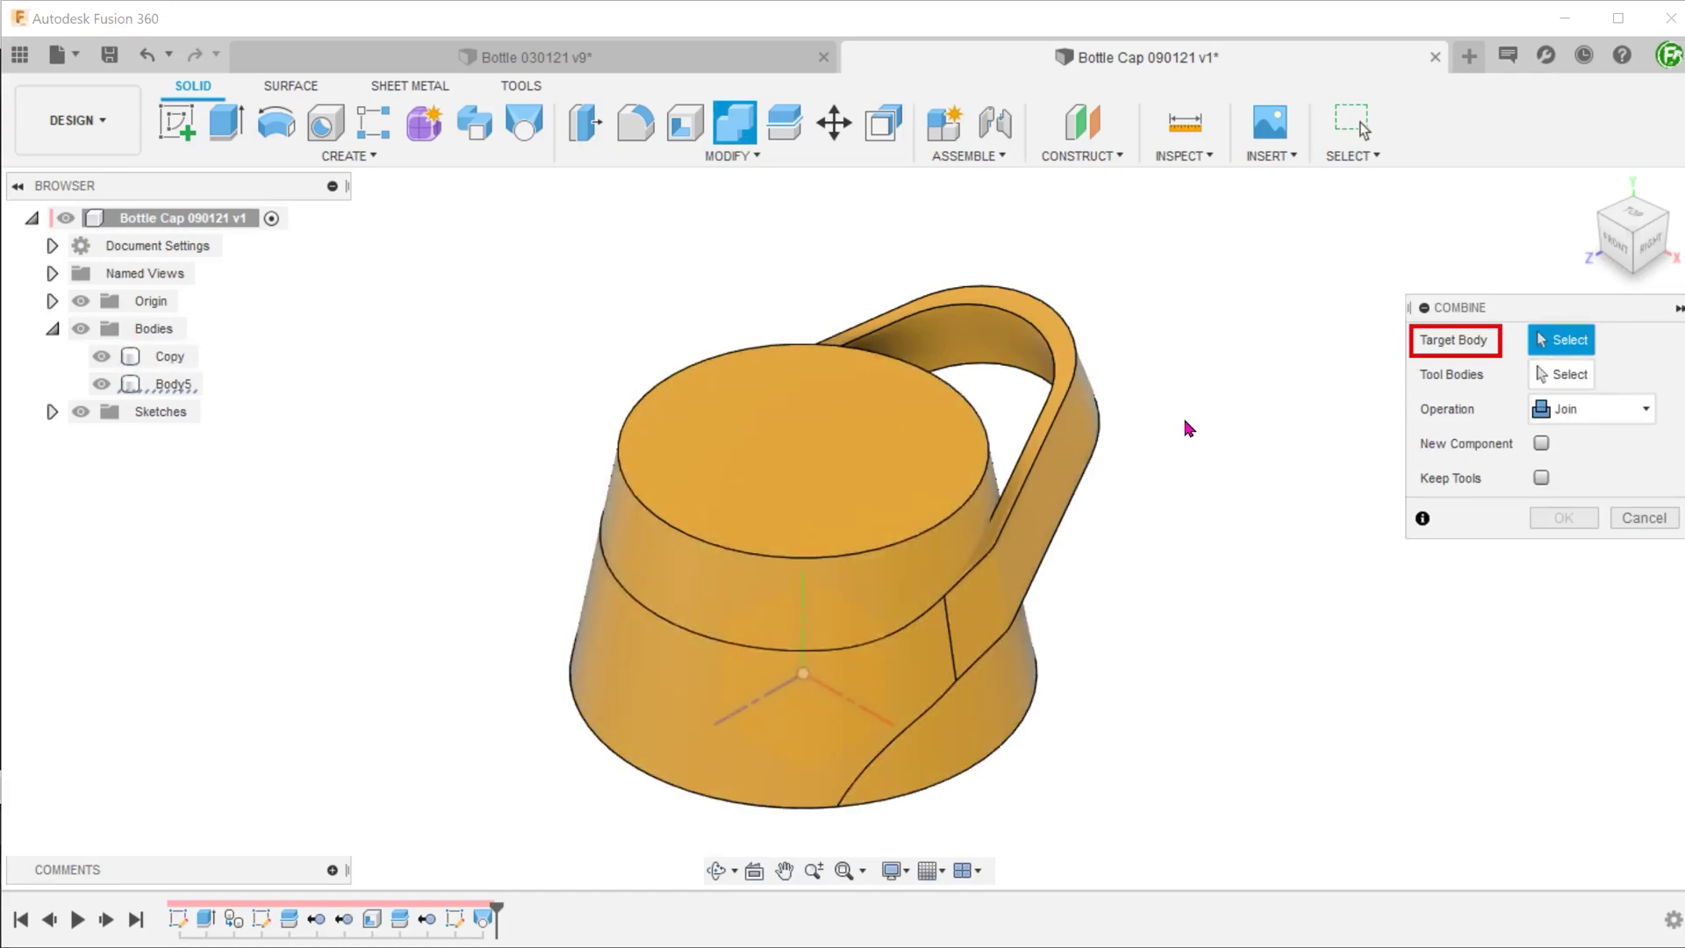
{"action": "left_click", "coordinate": [828, 470]}
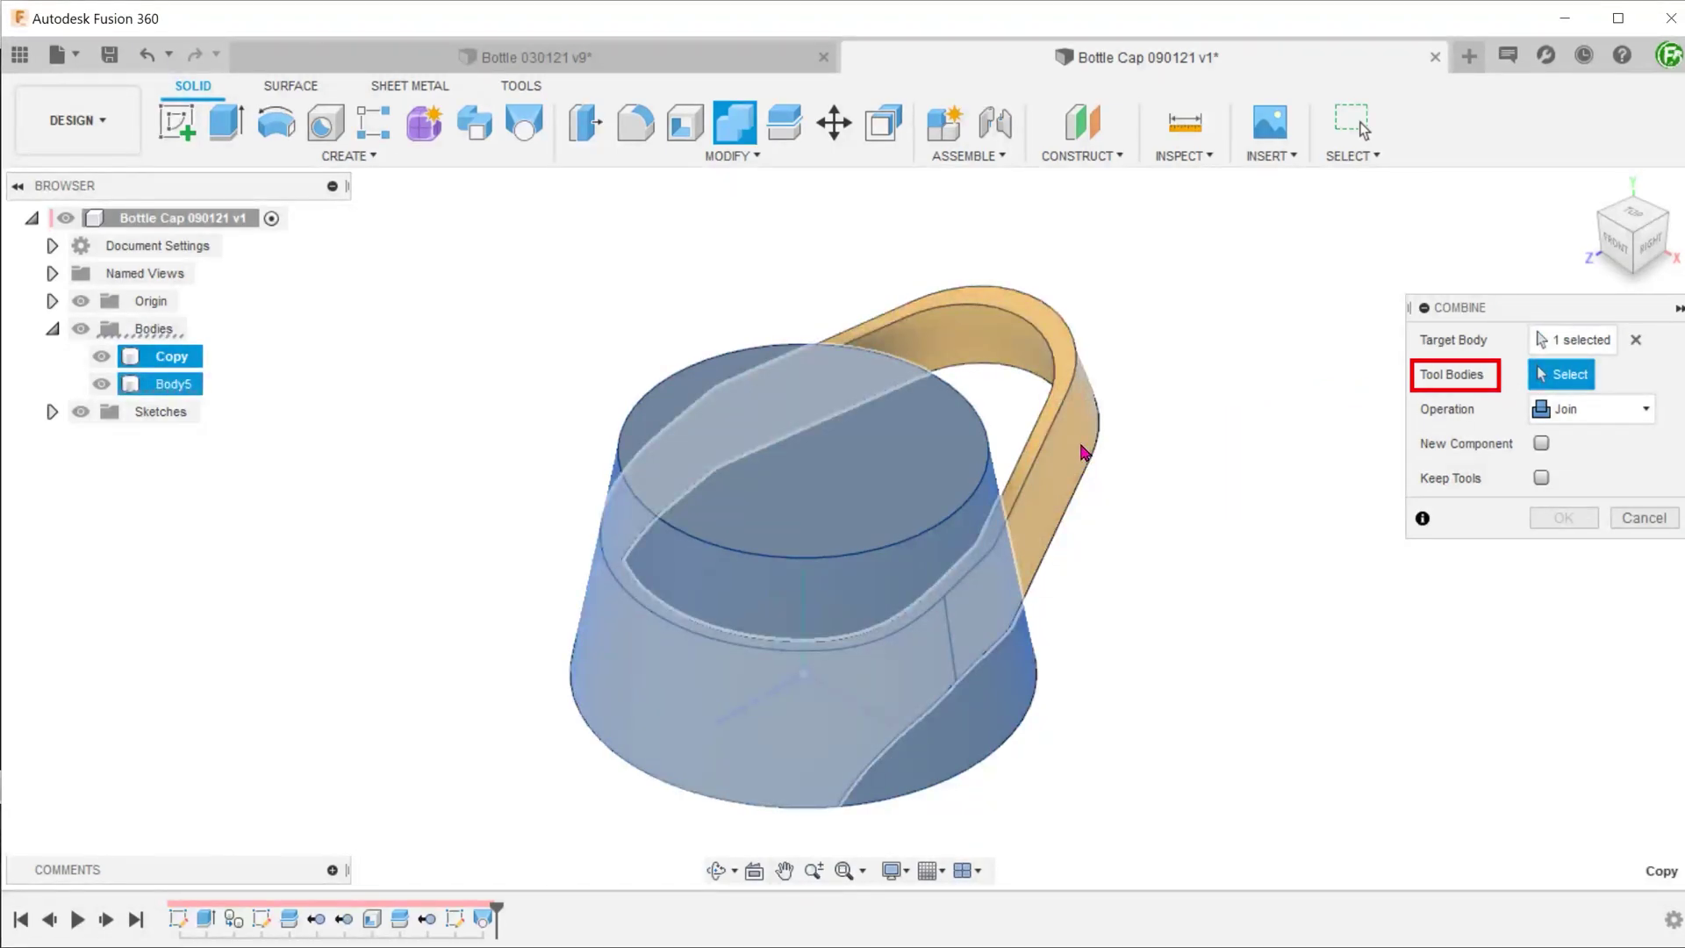
{"action": "left_click", "coordinate": [1084, 459]}
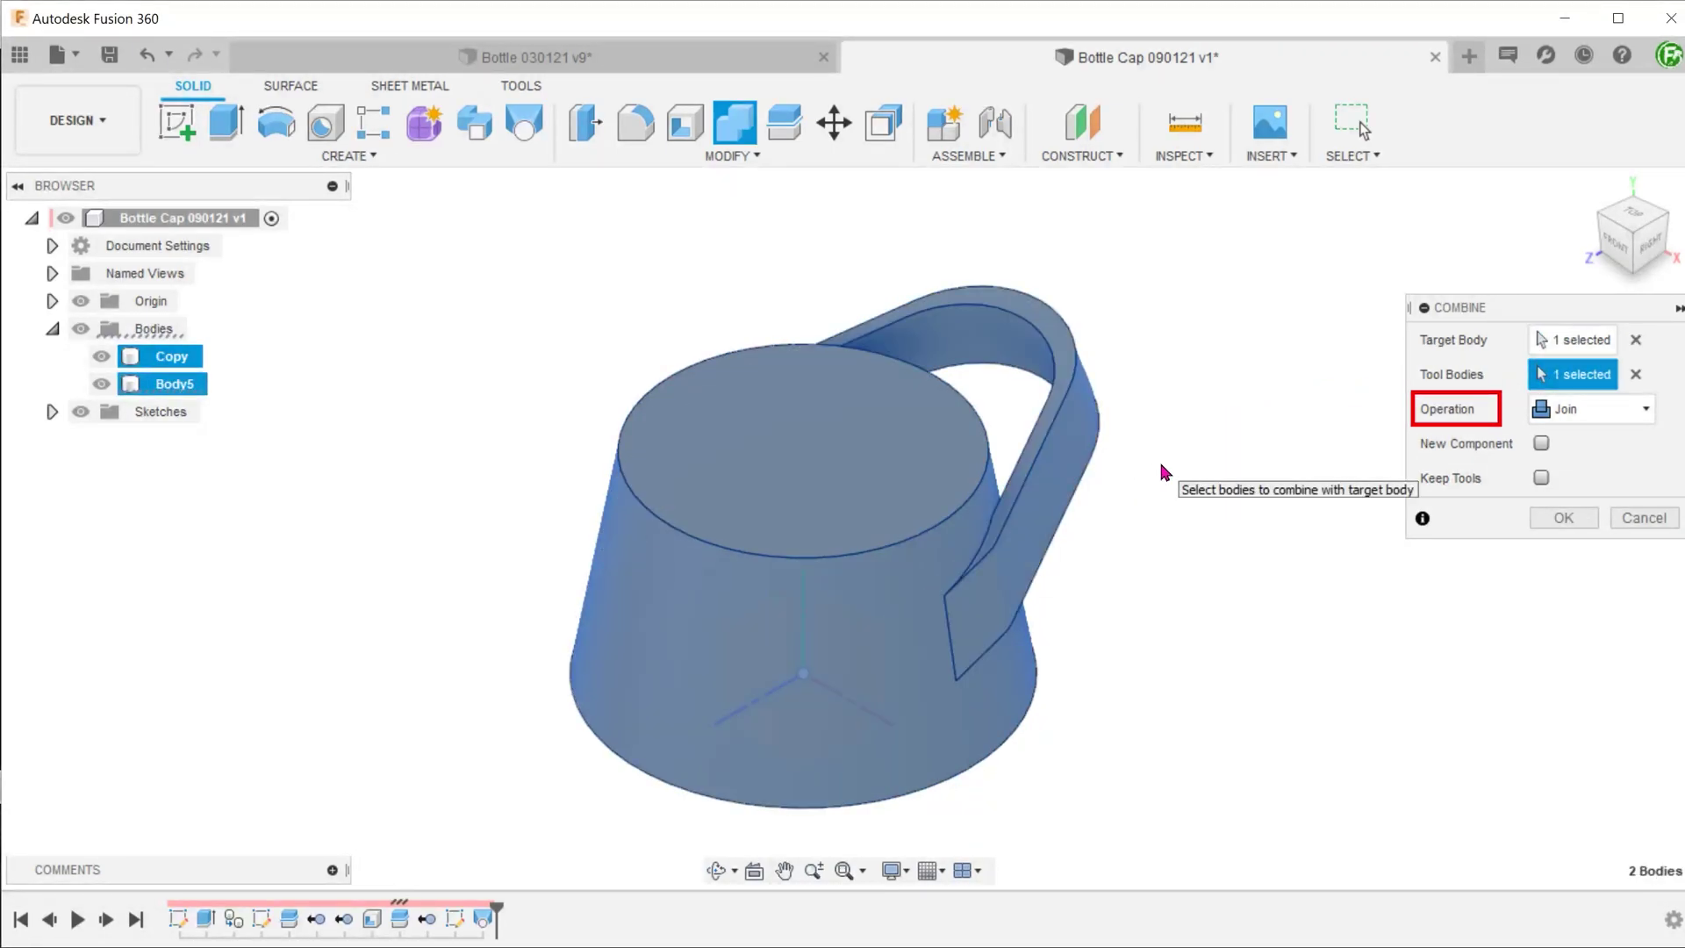
{"action": "left_click", "coordinate": [1579, 409]}
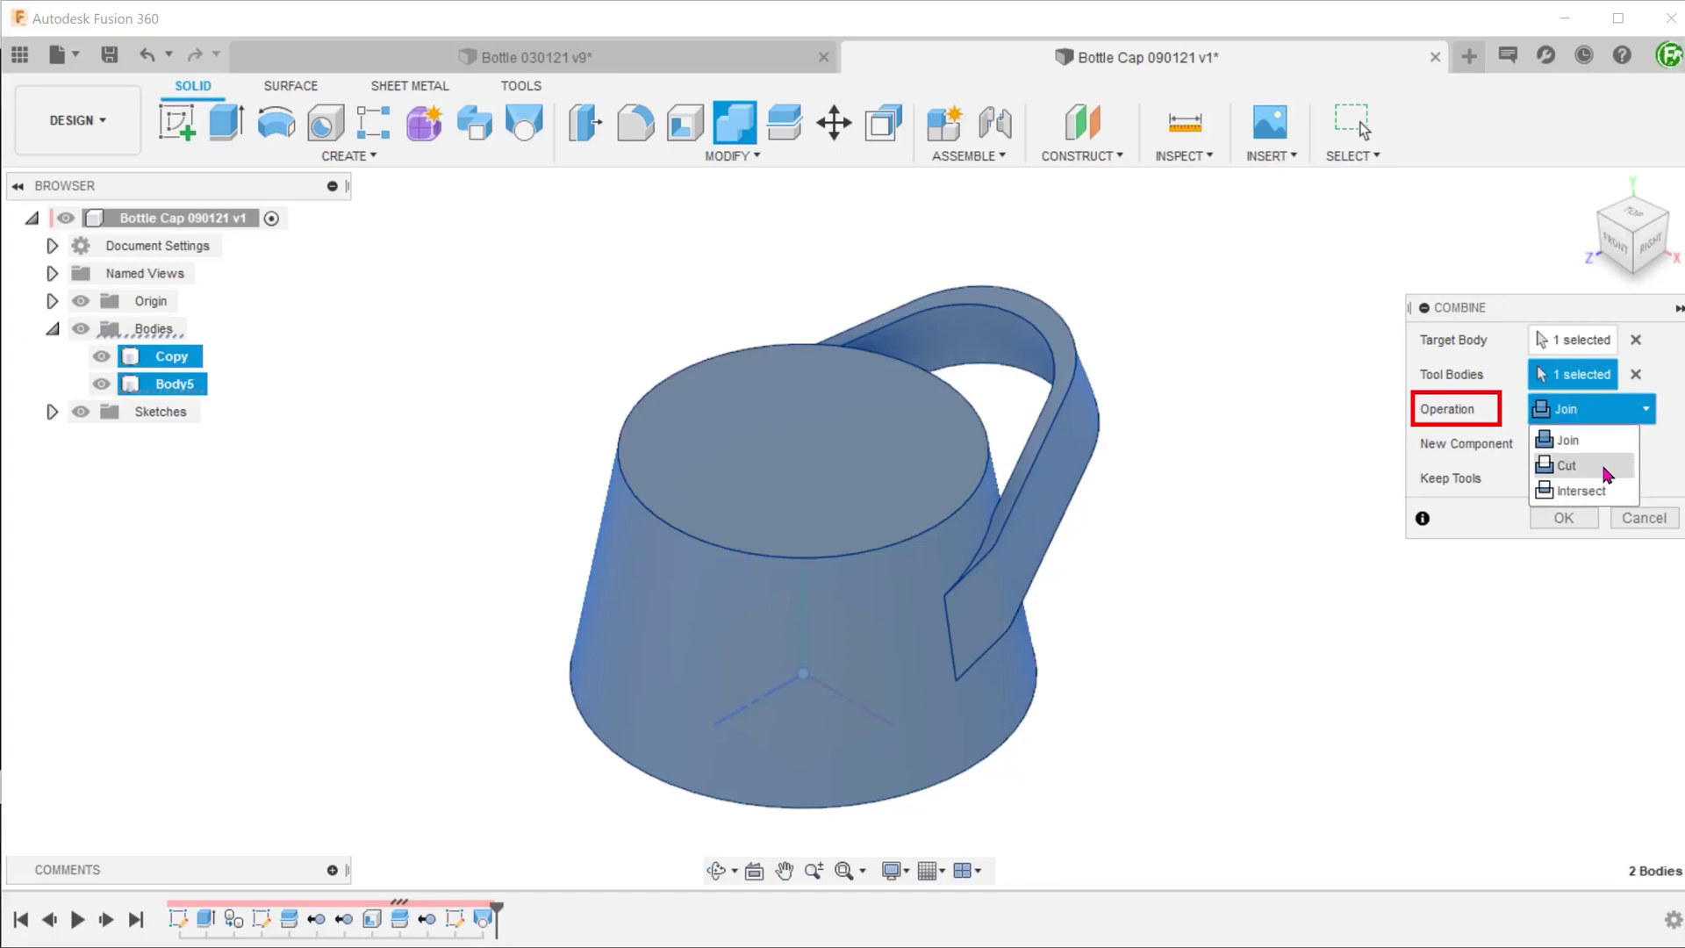
{"action": "left_click", "coordinate": [1566, 465]}
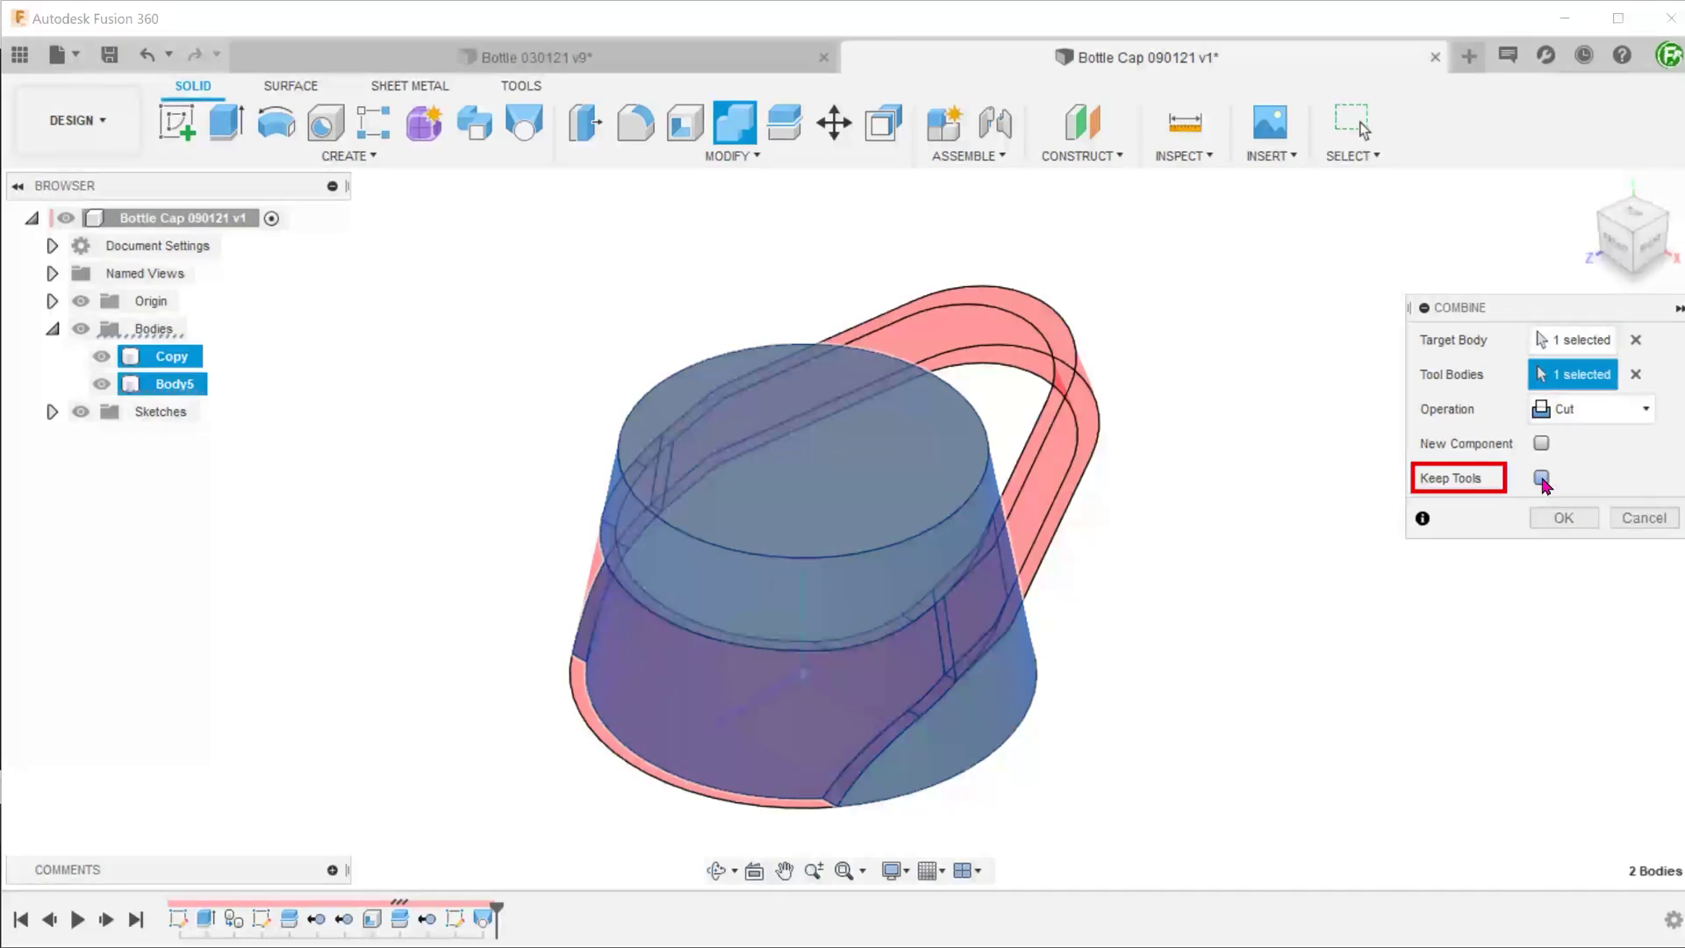
{"action": "left_click", "coordinate": [1542, 479]}
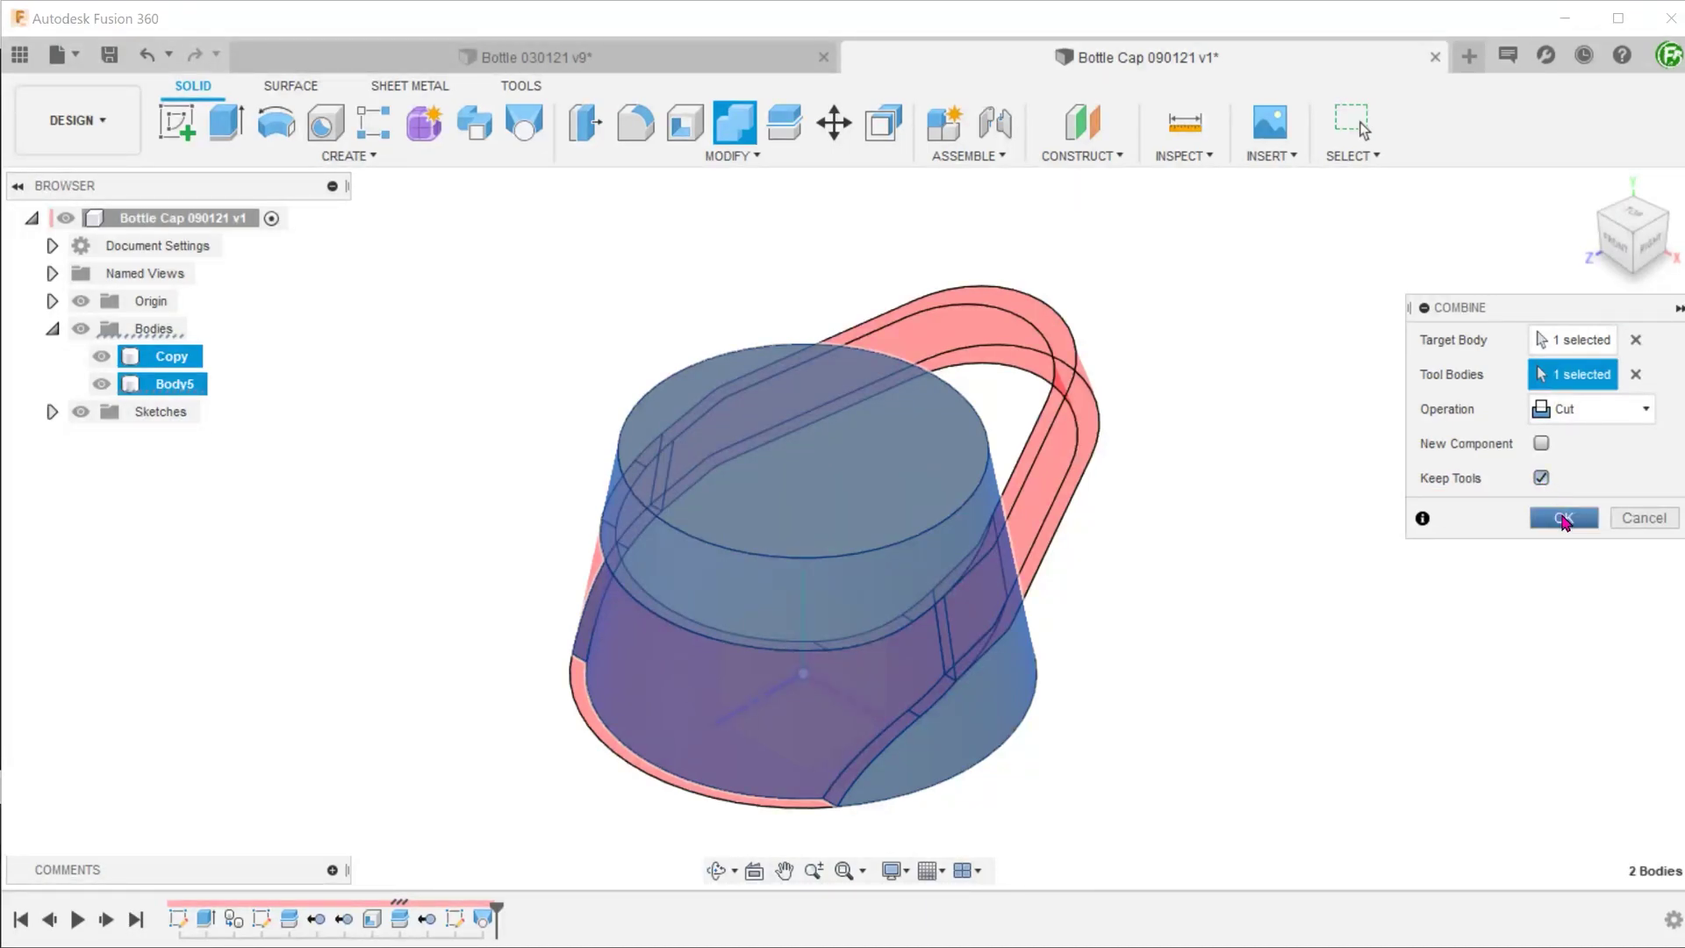
{"action": "left_click", "coordinate": [1563, 518]}
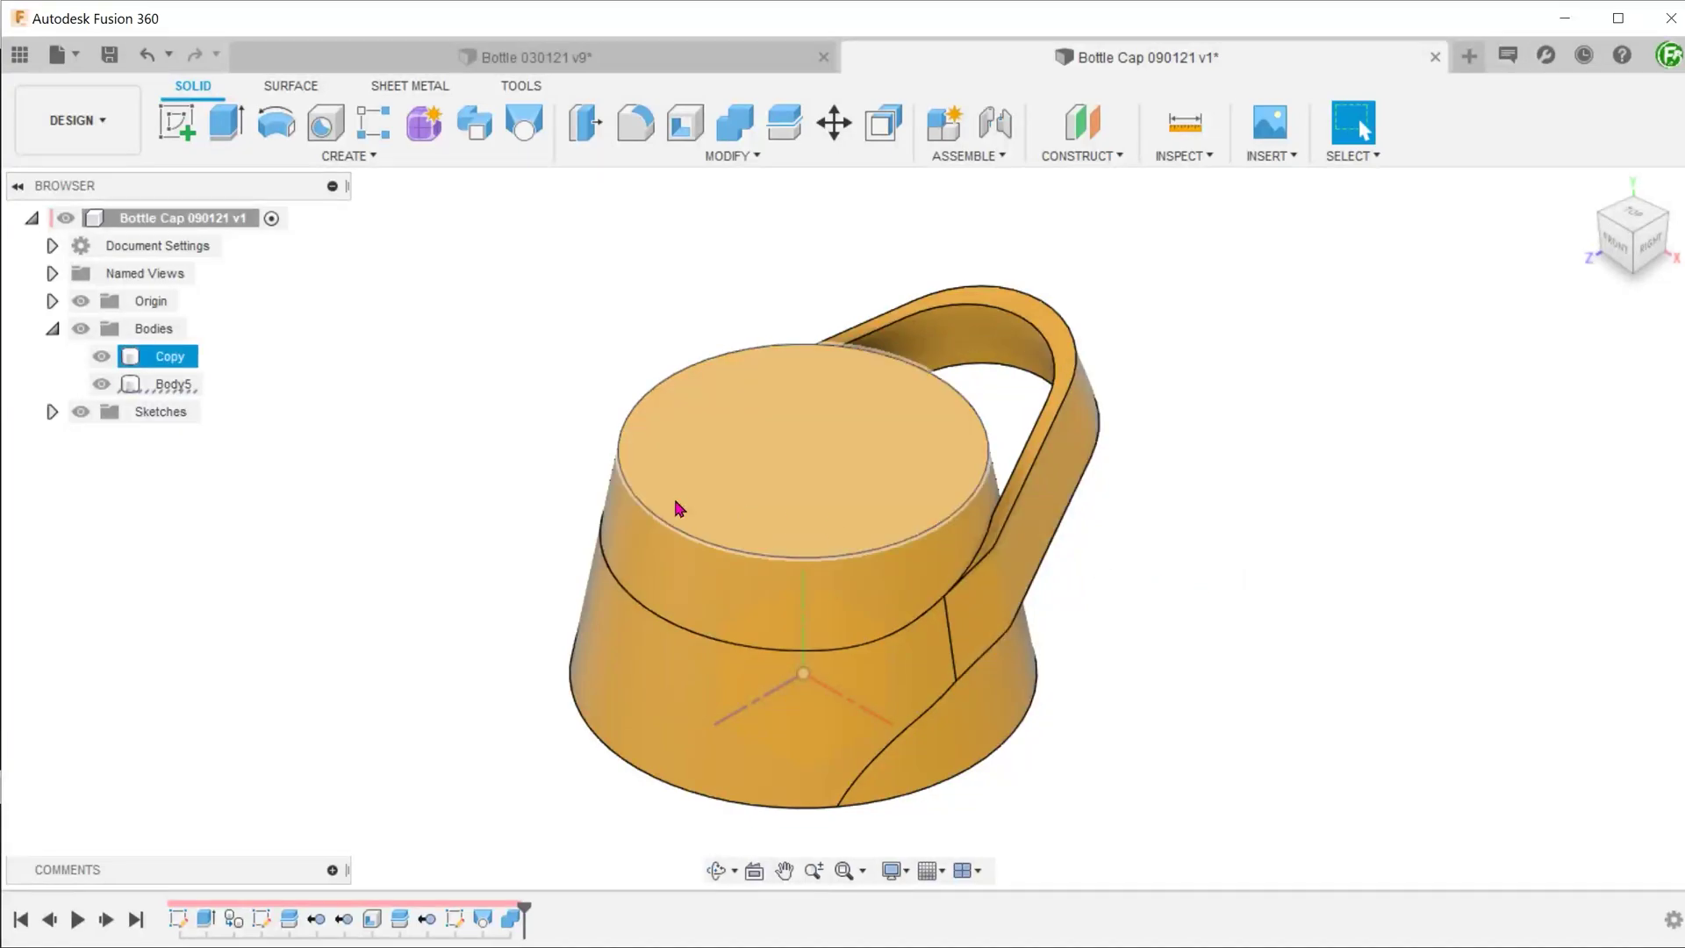
Hide Body5 to examine the recess cut into the Copy body, and show Body5 again.
{"action": "left_click", "coordinate": [102, 384]}
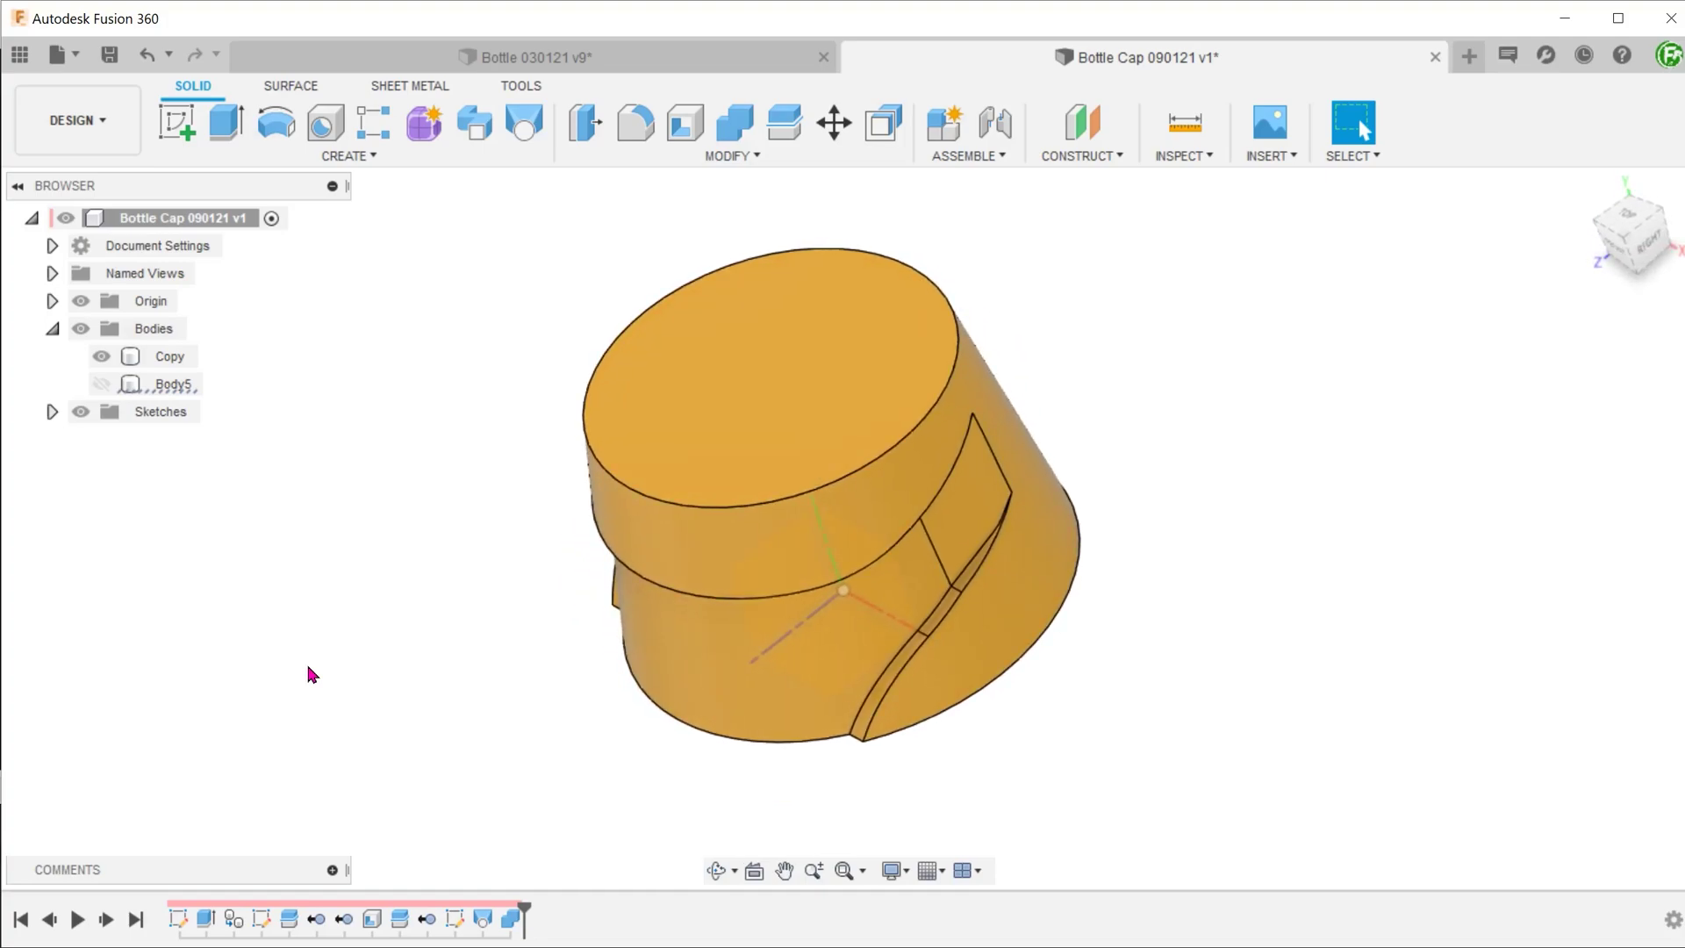
{"action": "left_click", "coordinate": [101, 384]}
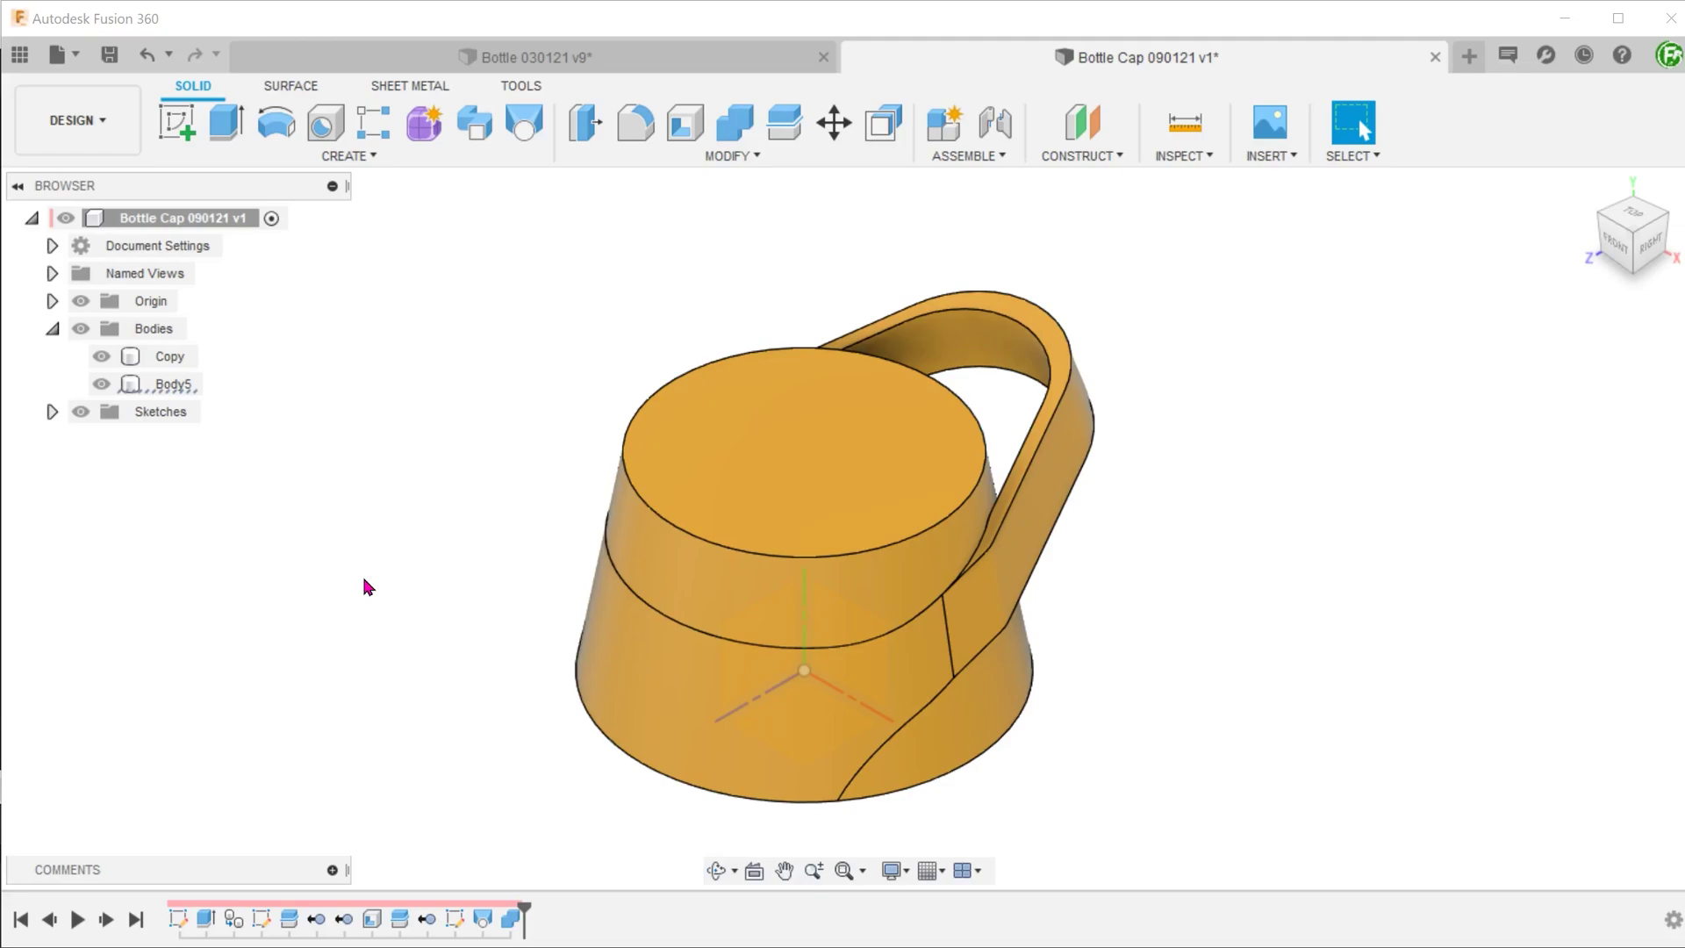
Hide Body5 and select the lower side faces of the loop recess on both sides of the Copy body for Offset Face.
{"action": "left_click", "coordinate": [713, 157]}
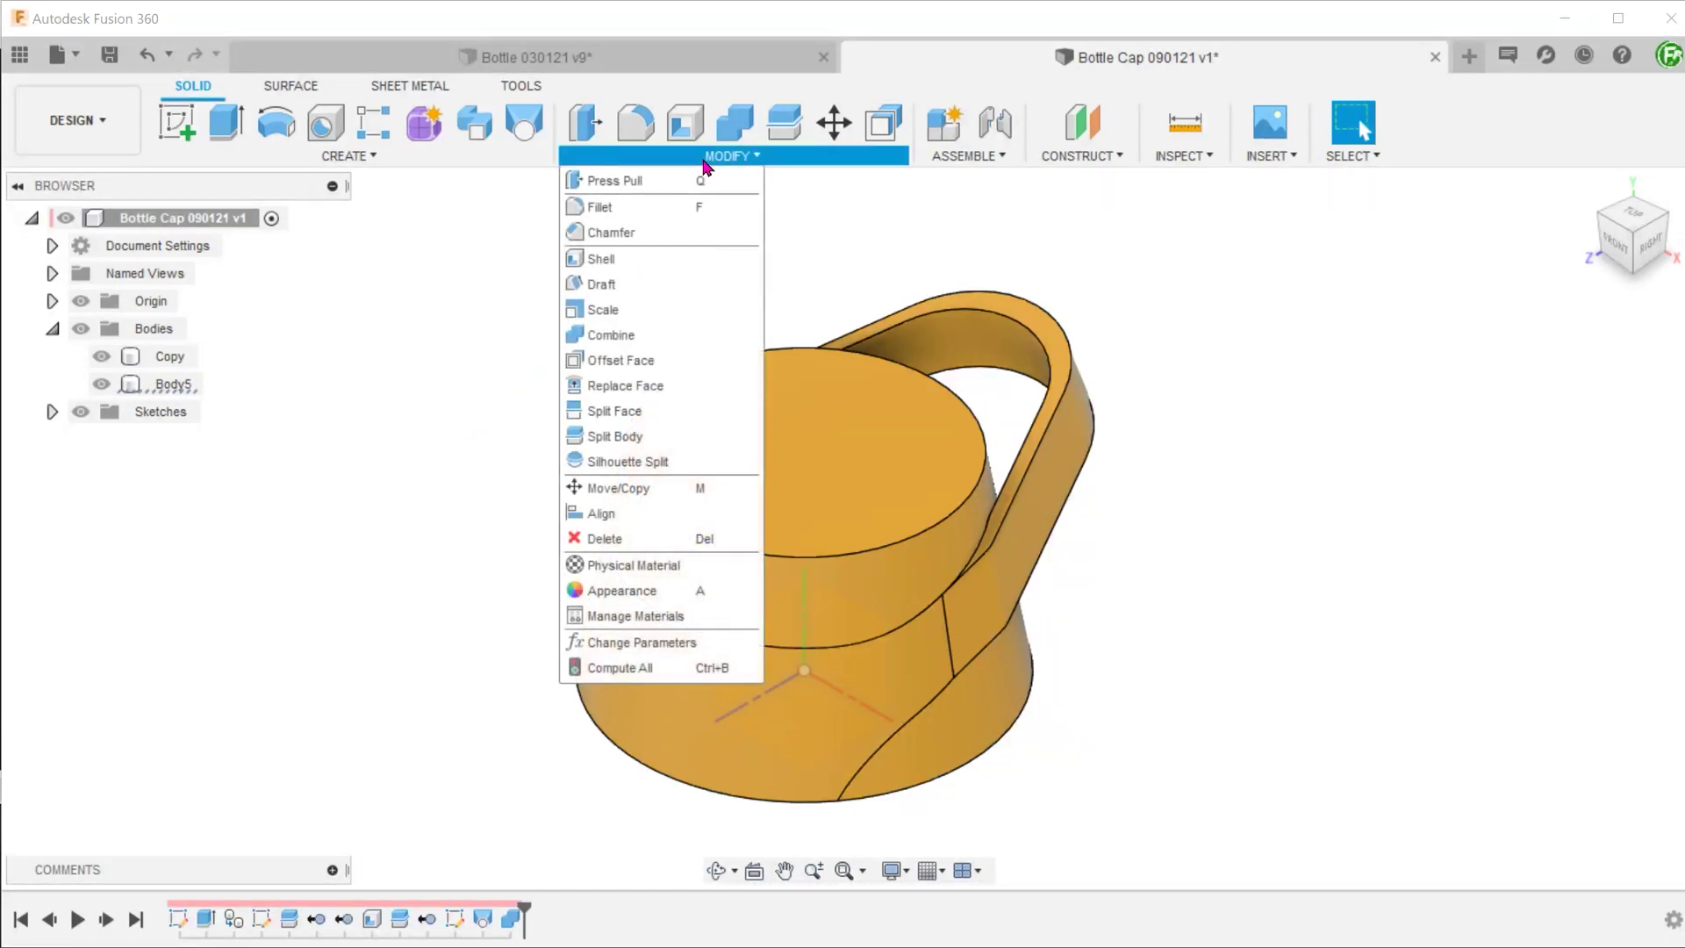
{"action": "left_click", "coordinate": [705, 360]}
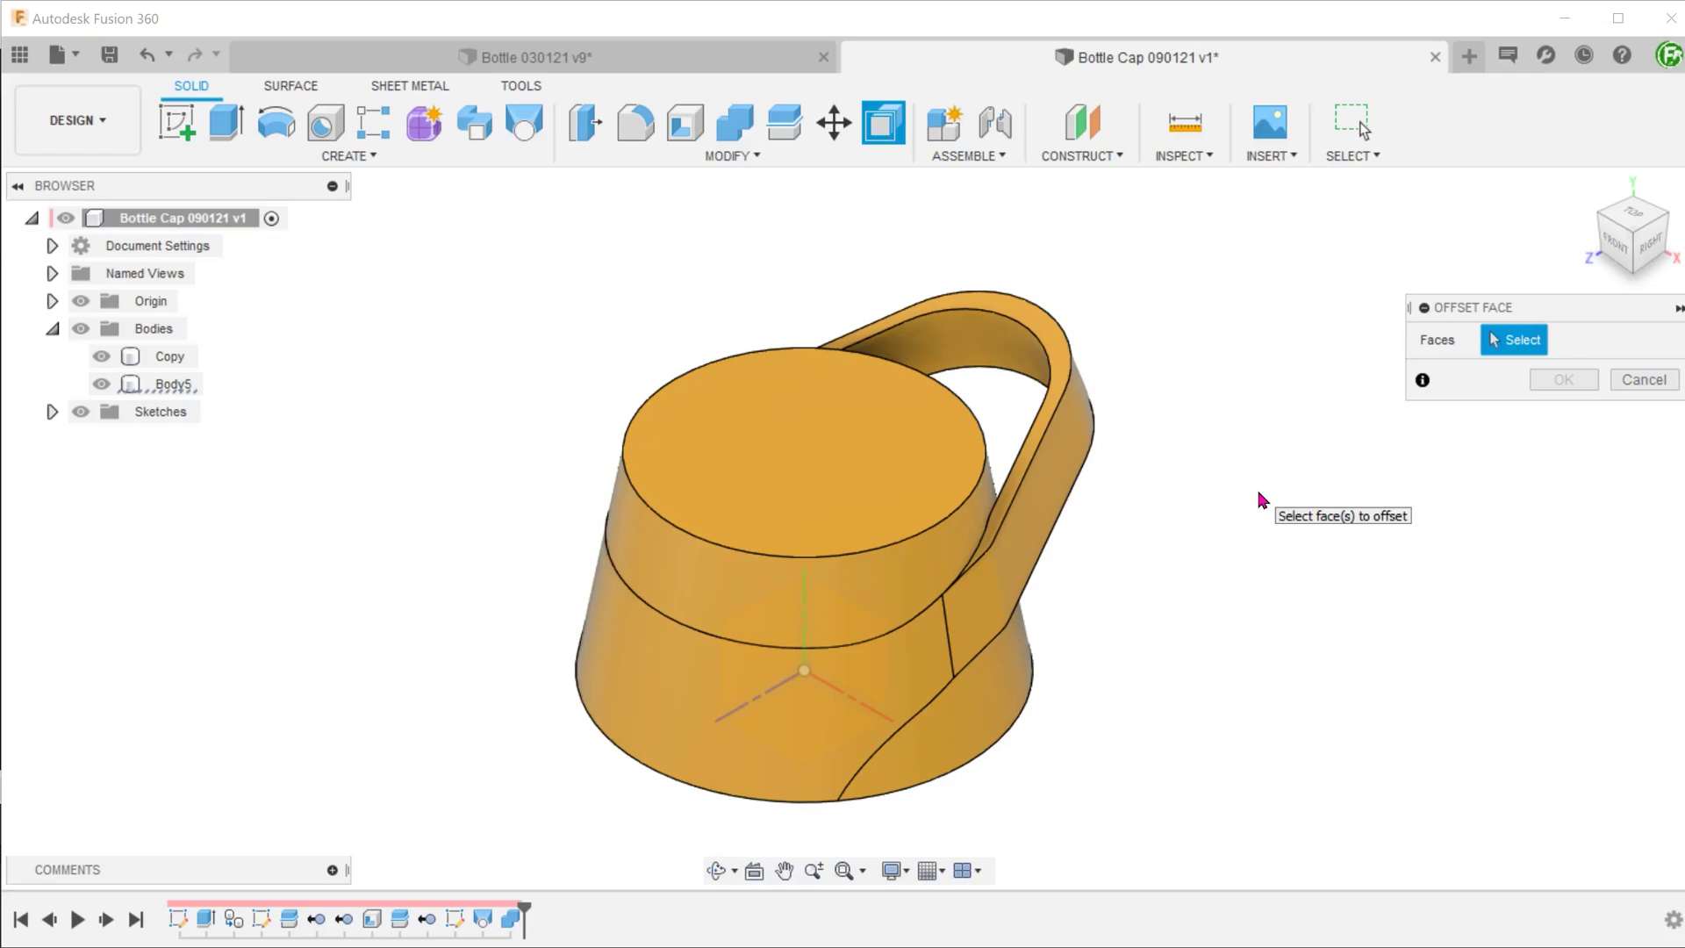
{"action": "left_click", "coordinate": [100, 383]}
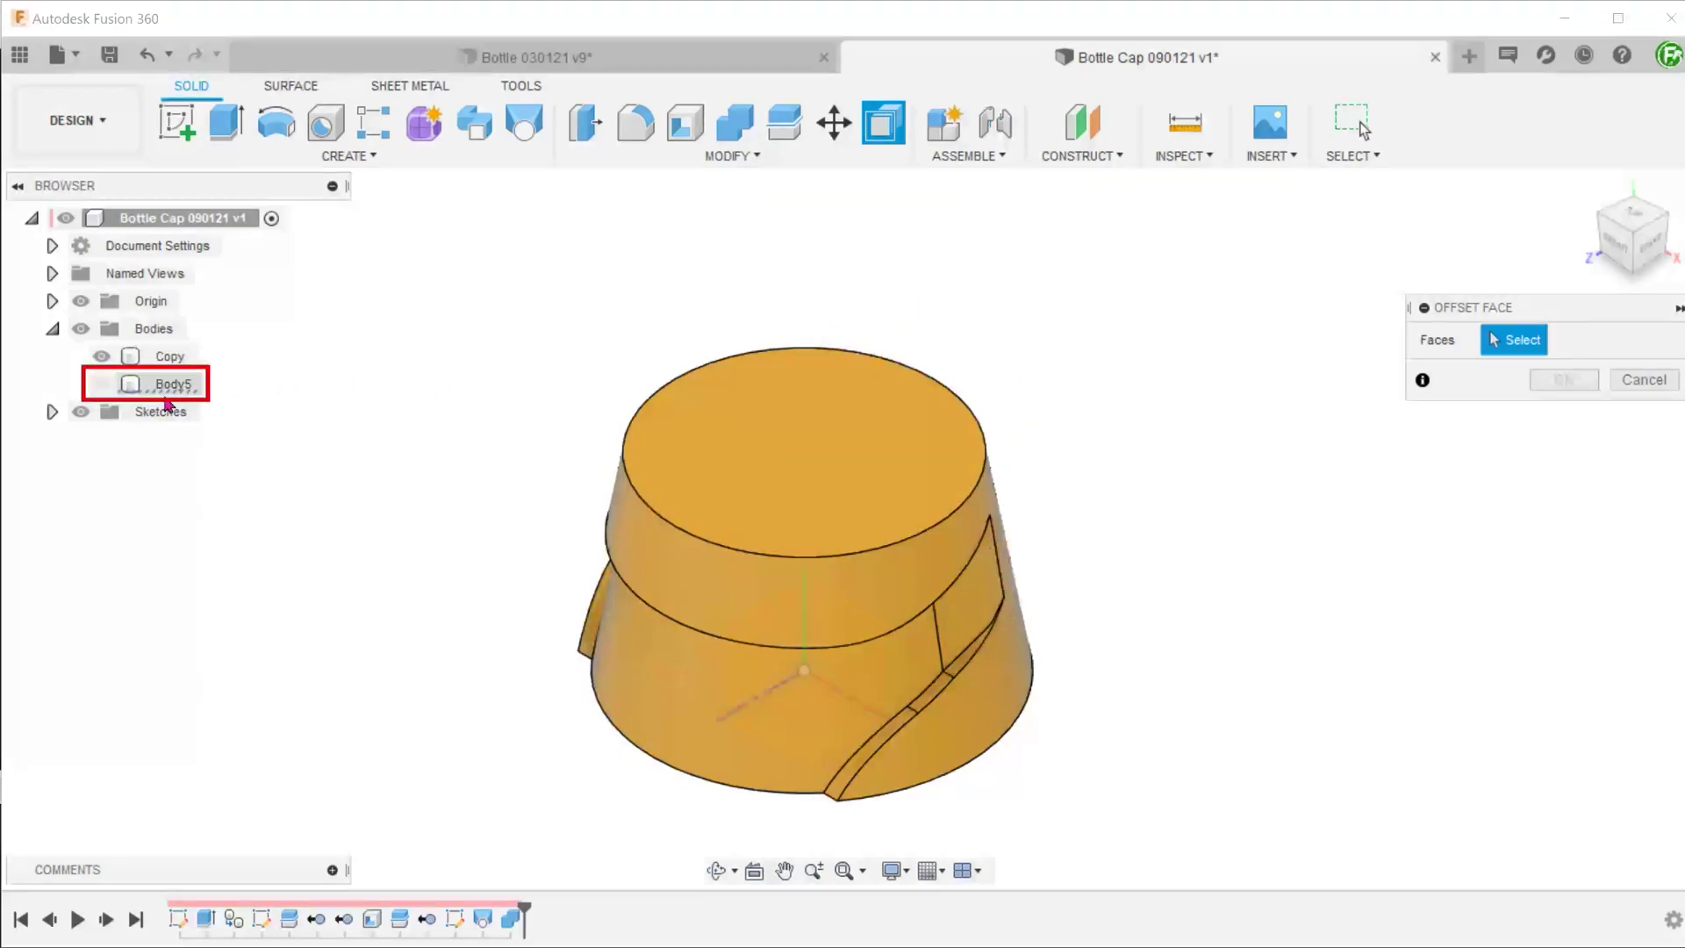
{"action": "middle_click_drag", "start_coordinate": [432, 523], "coordinate": [483, 612], "text": "shift"}
{"action": "left_click", "coordinate": [1006, 658]}
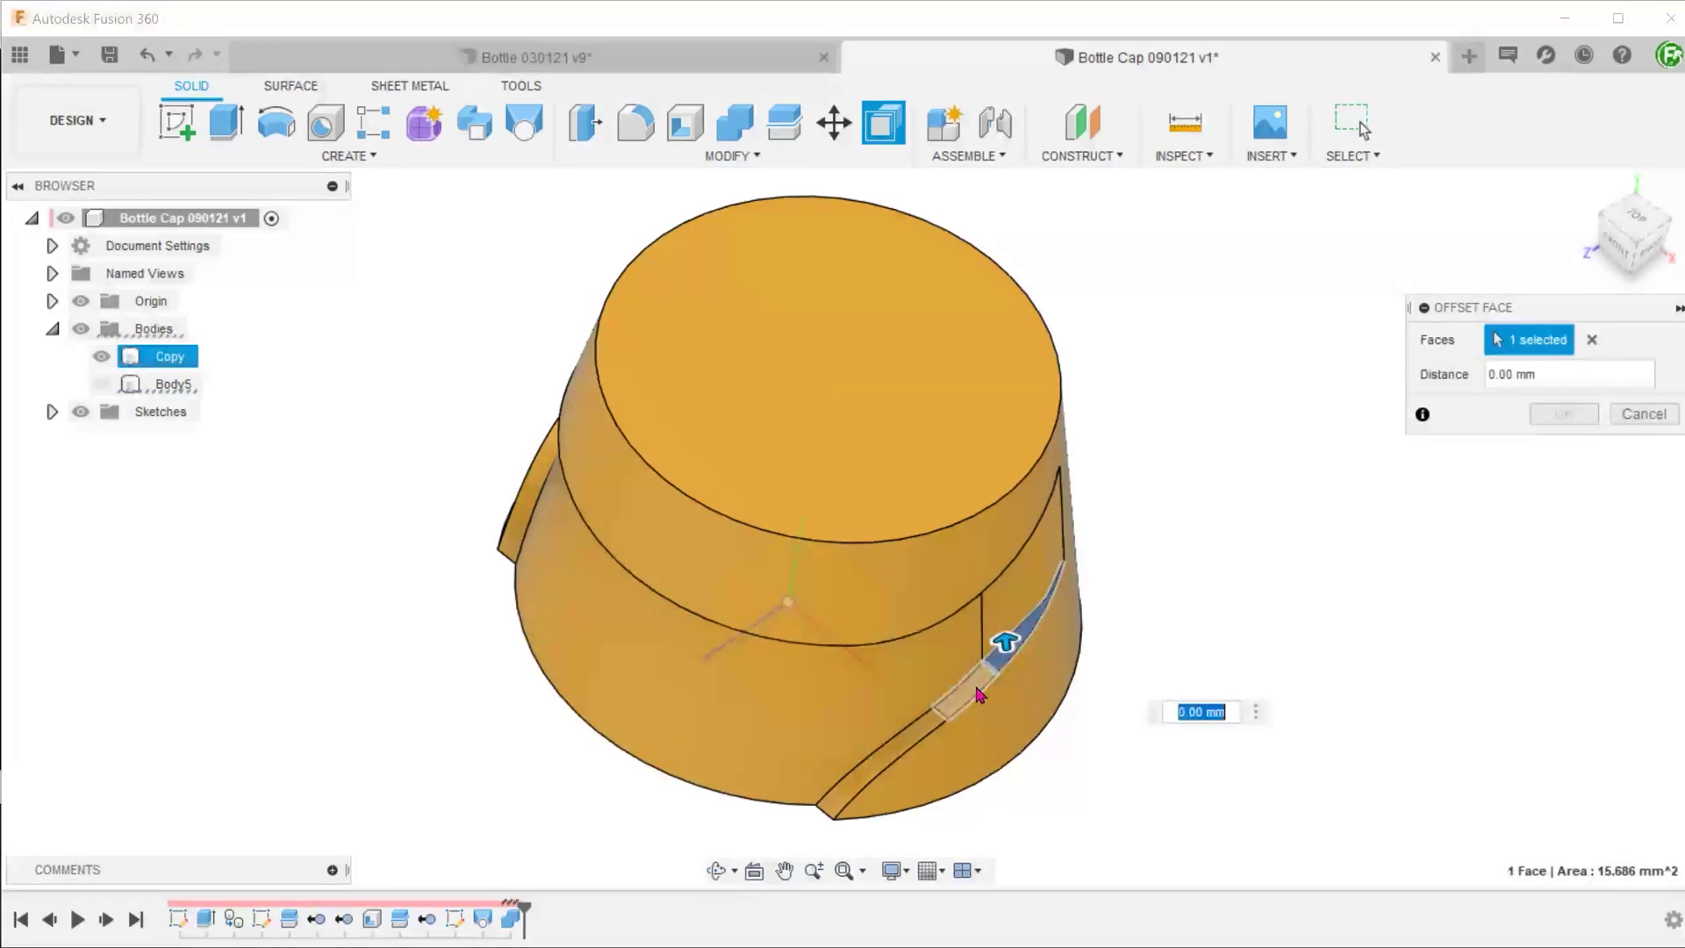
{"action": "left_click", "coordinate": [976, 689]}
{"action": "left_click", "coordinate": [915, 730]}
{"action": "middle_click_drag", "start_coordinate": [796, 706], "coordinate": [590, 502], "text": "shift"}
{"action": "left_click", "coordinate": [589, 502]}
{"action": "left_click", "coordinate": [602, 544]}
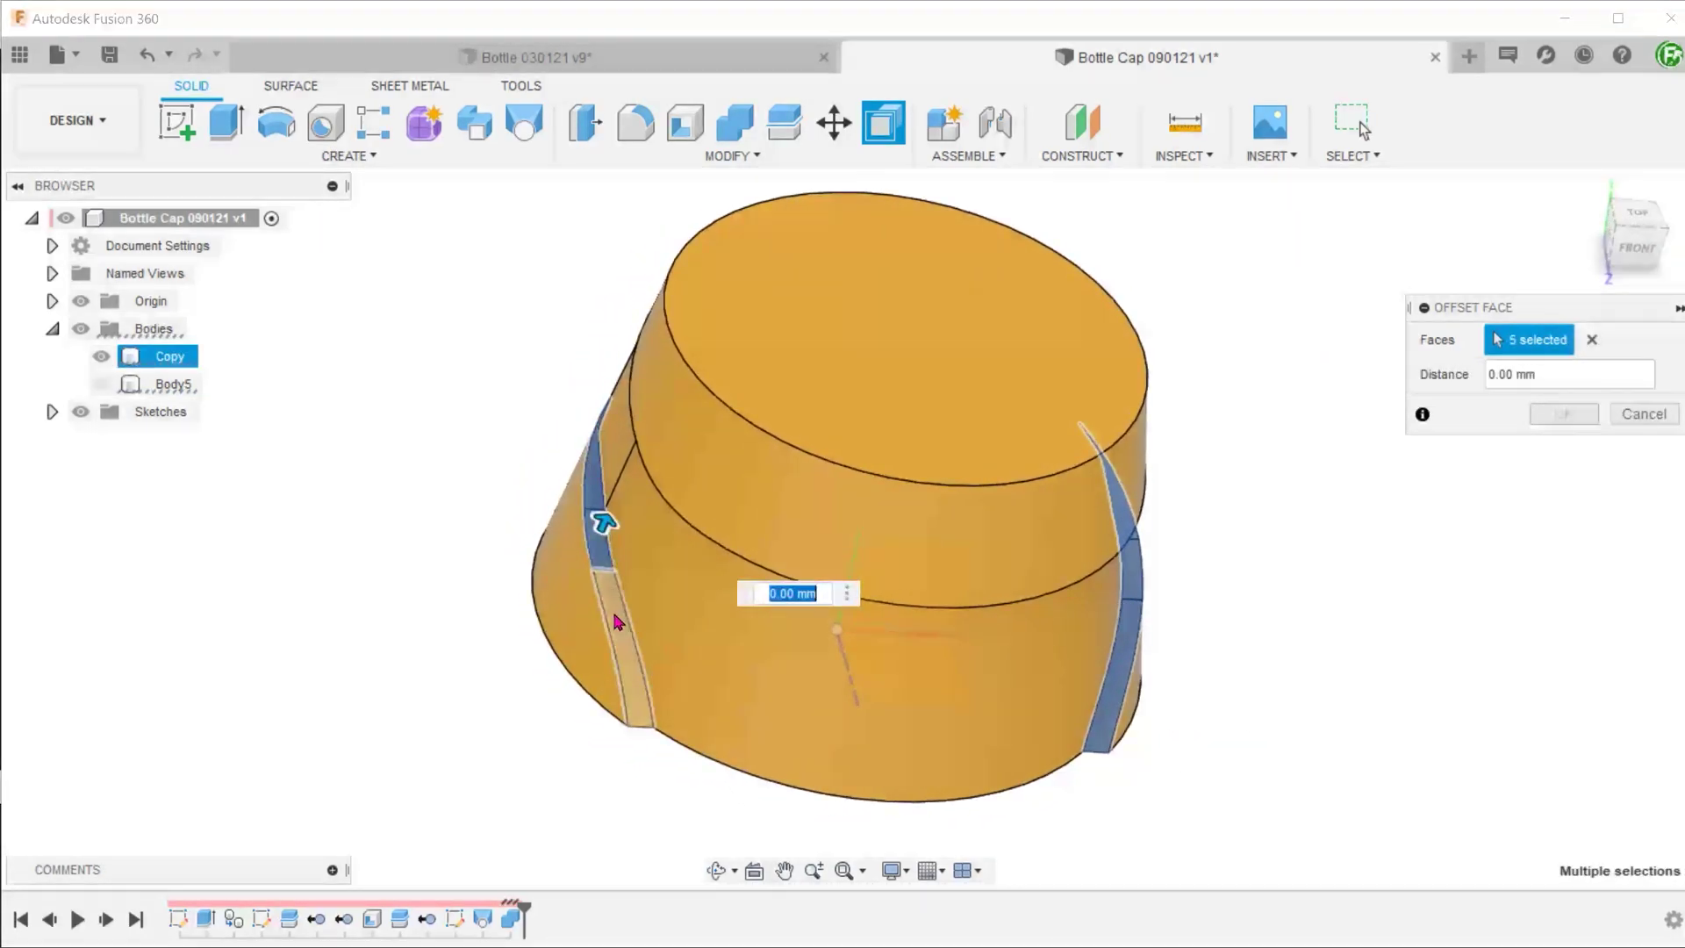
{"action": "left_click", "coordinate": [617, 621]}
Add the upper recess faces to the selection, offset all of them by -0.5 mm, and show Body5 again.
{"action": "middle_click_drag", "start_coordinate": [616, 621], "coordinate": [693, 320], "text": "shift"}
{"action": "left_click", "coordinate": [693, 321]}
{"action": "scroll", "coordinate": [766, 342], "scroll_direction": "up", "scroll_amount": 1}
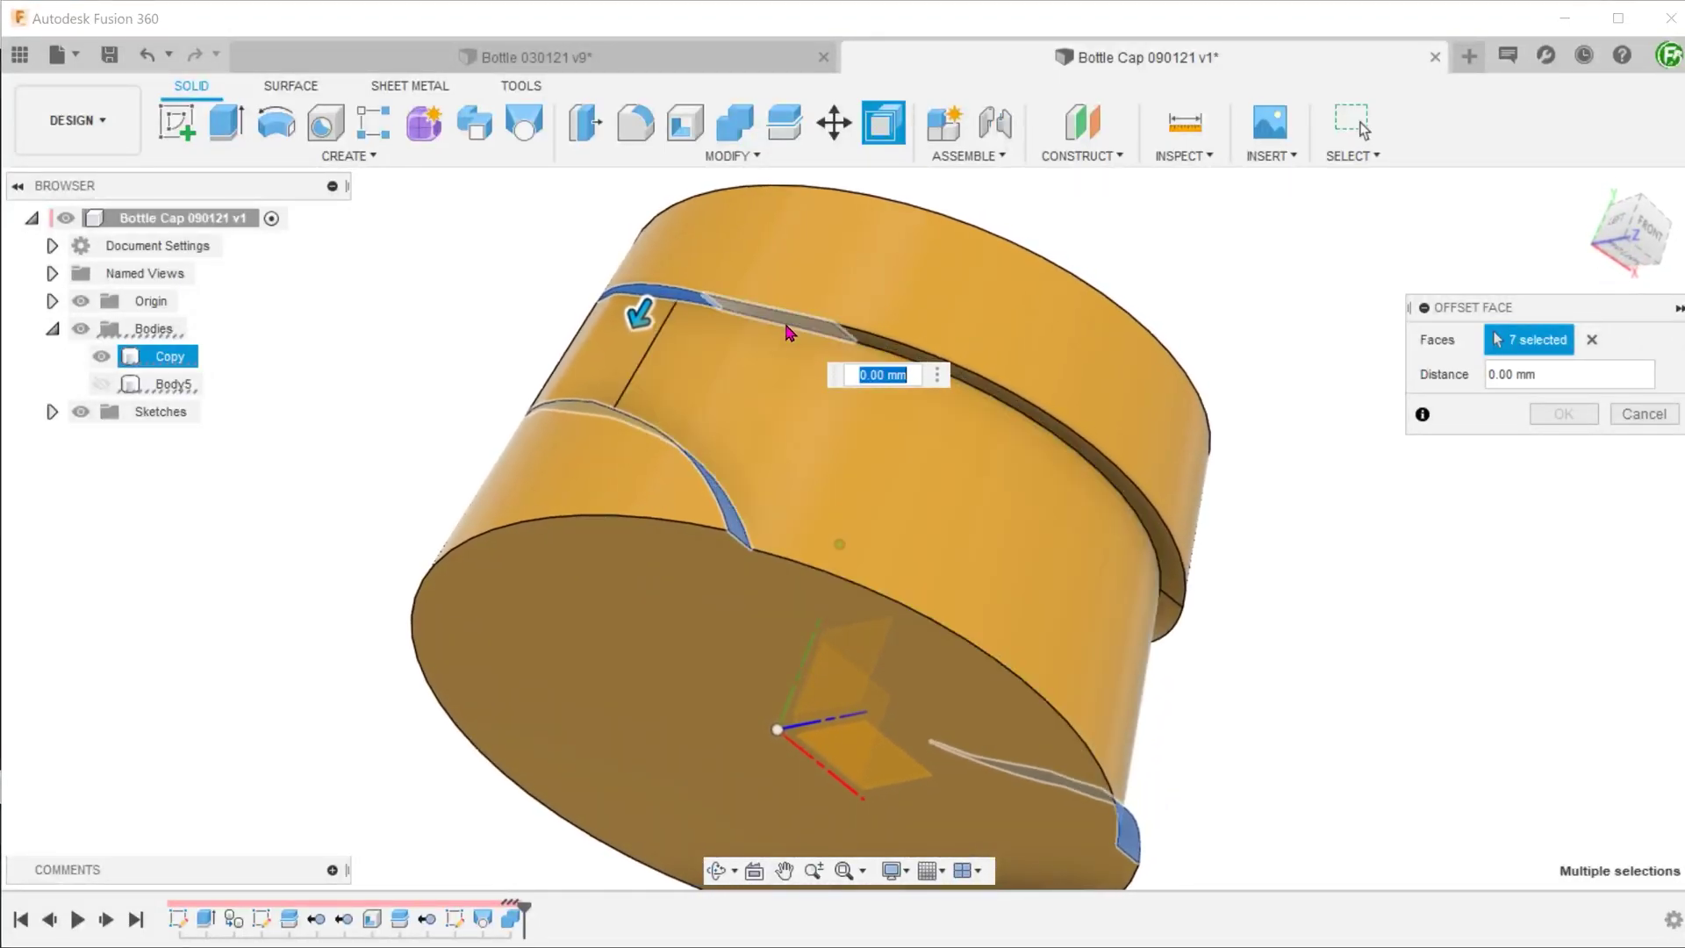
{"action": "left_click", "coordinate": [788, 329]}
{"action": "left_click", "coordinate": [856, 340]}
{"action": "middle_click_drag", "start_coordinate": [853, 356], "coordinate": [850, 466], "text": "shift"}
{"action": "left_click", "coordinate": [844, 401]}
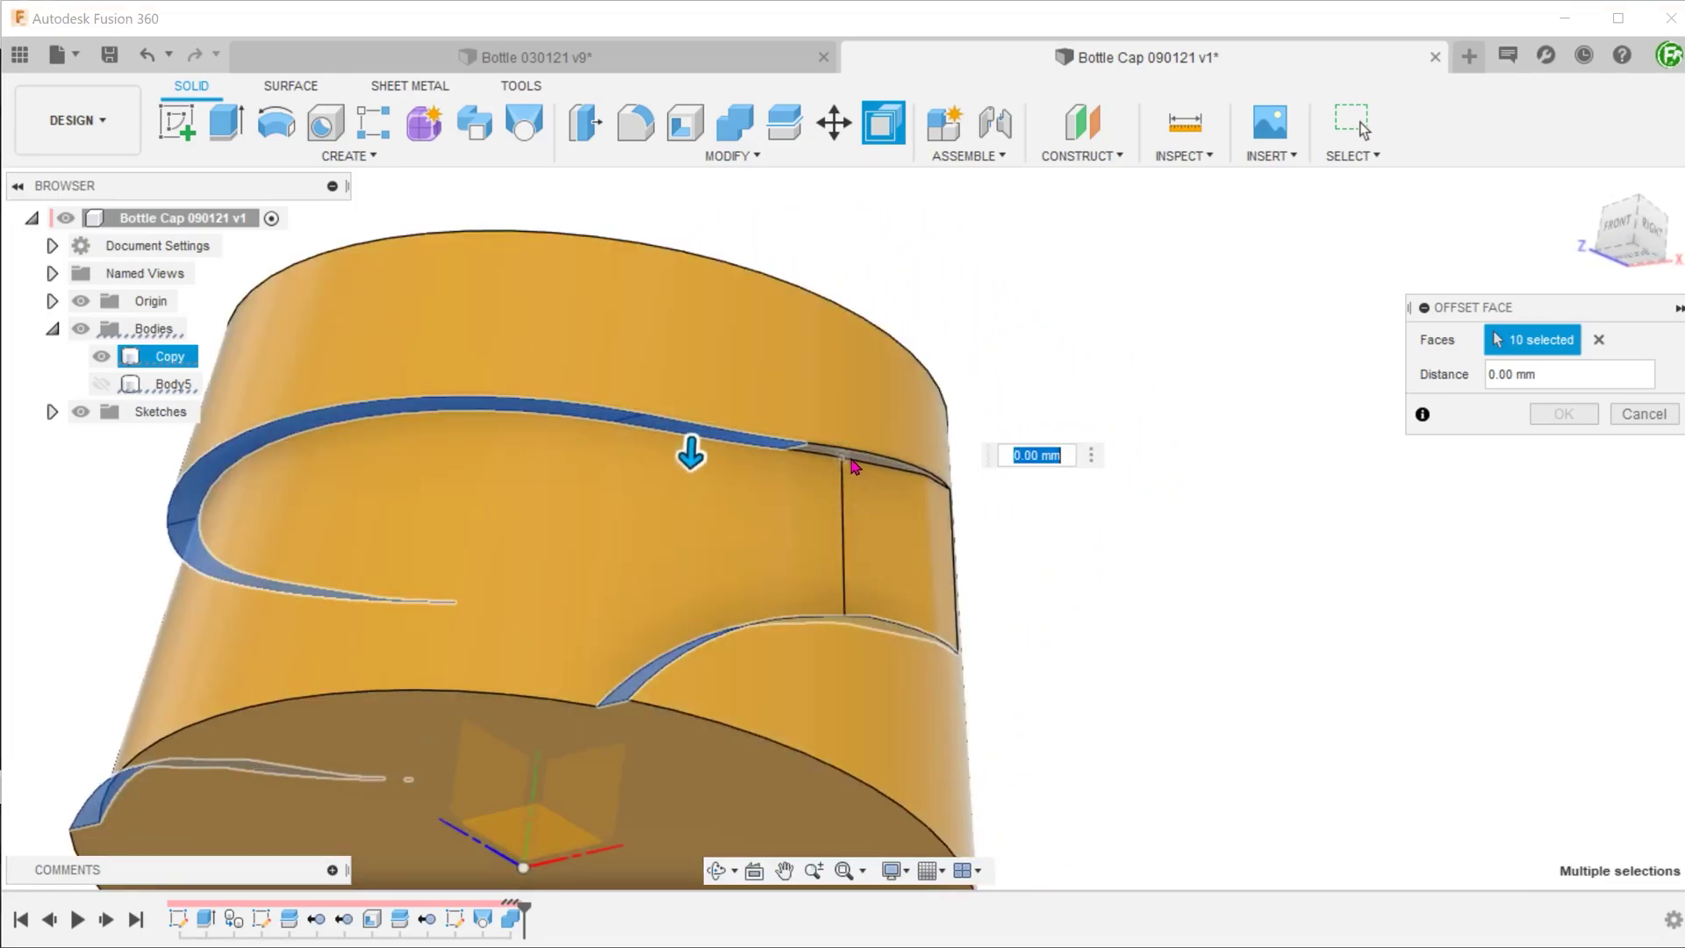
{"action": "left_click", "coordinate": [823, 455]}
{"action": "key", "text": "F6"}
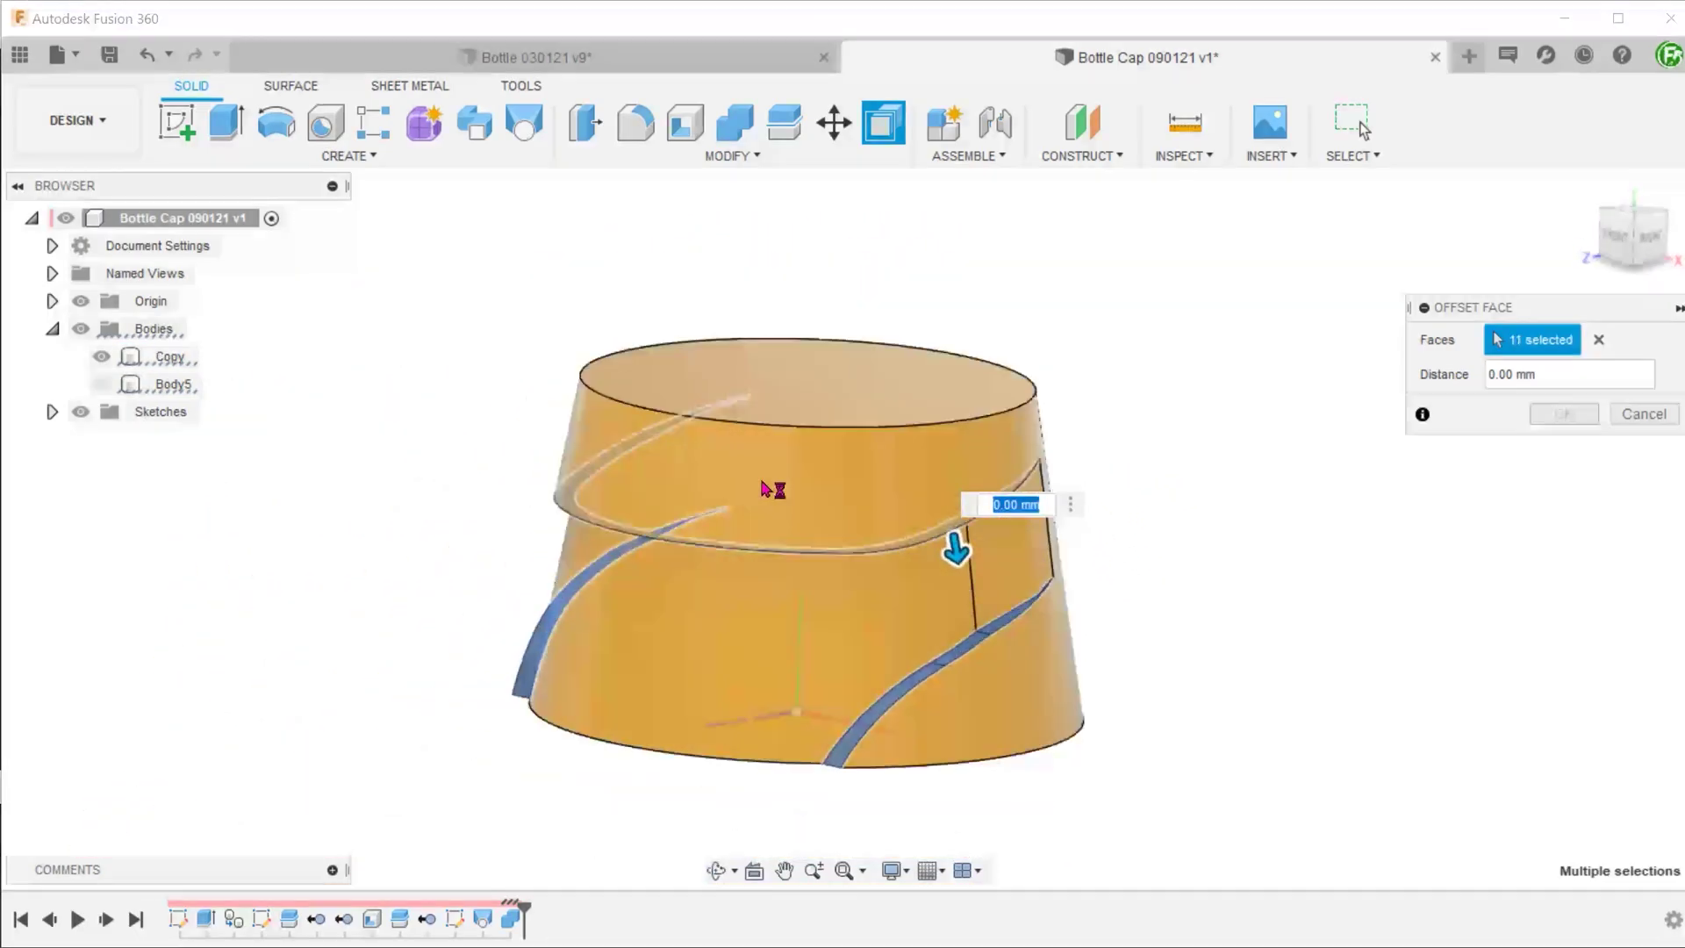
{"action": "key", "text": "BackSpace"}
{"action": "type", "text": "-0"}
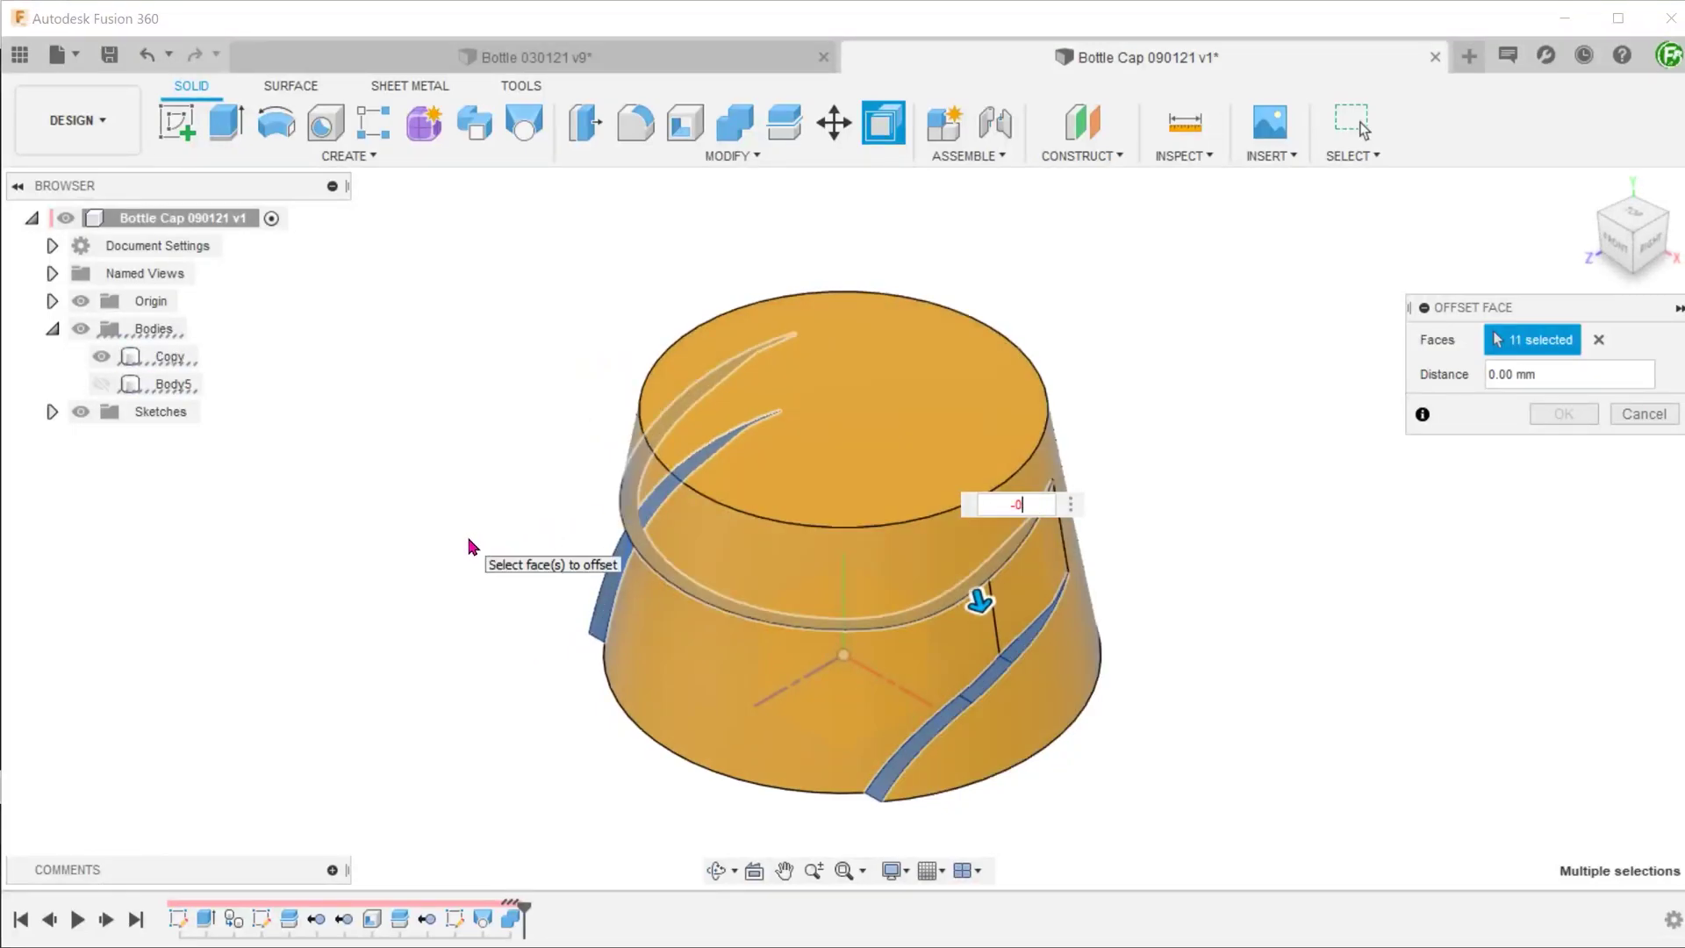
{"action": "type", "text": ".5"}
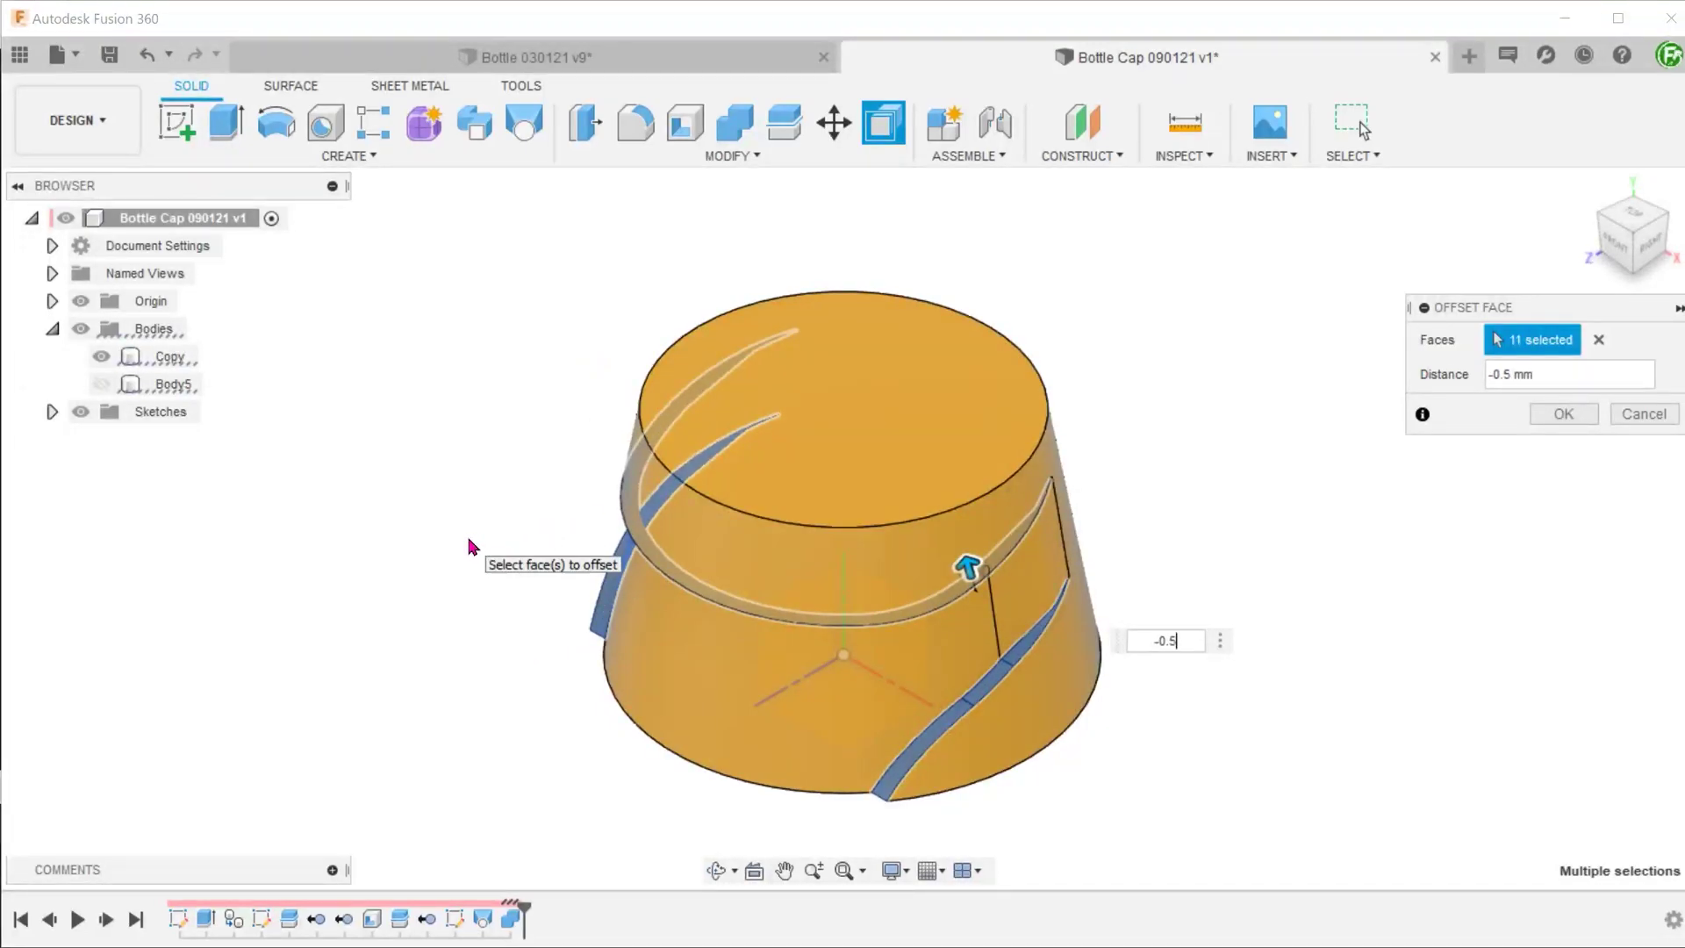
{"action": "key", "text": "Return"}
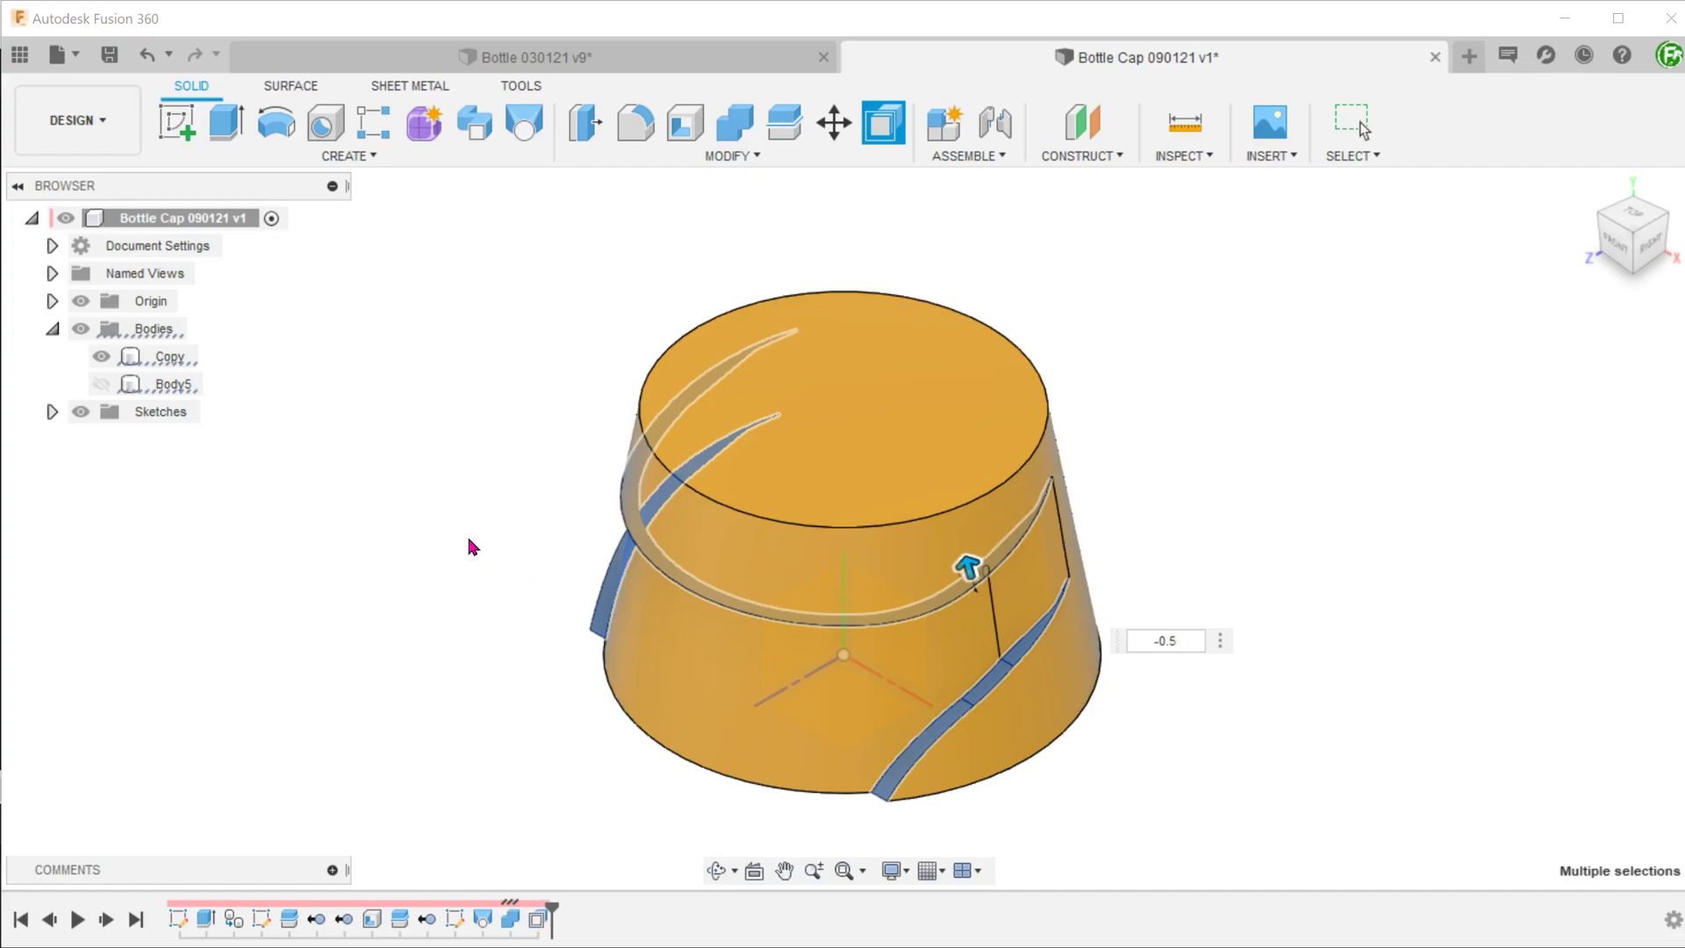
{"action": "left_click", "coordinate": [102, 383]}
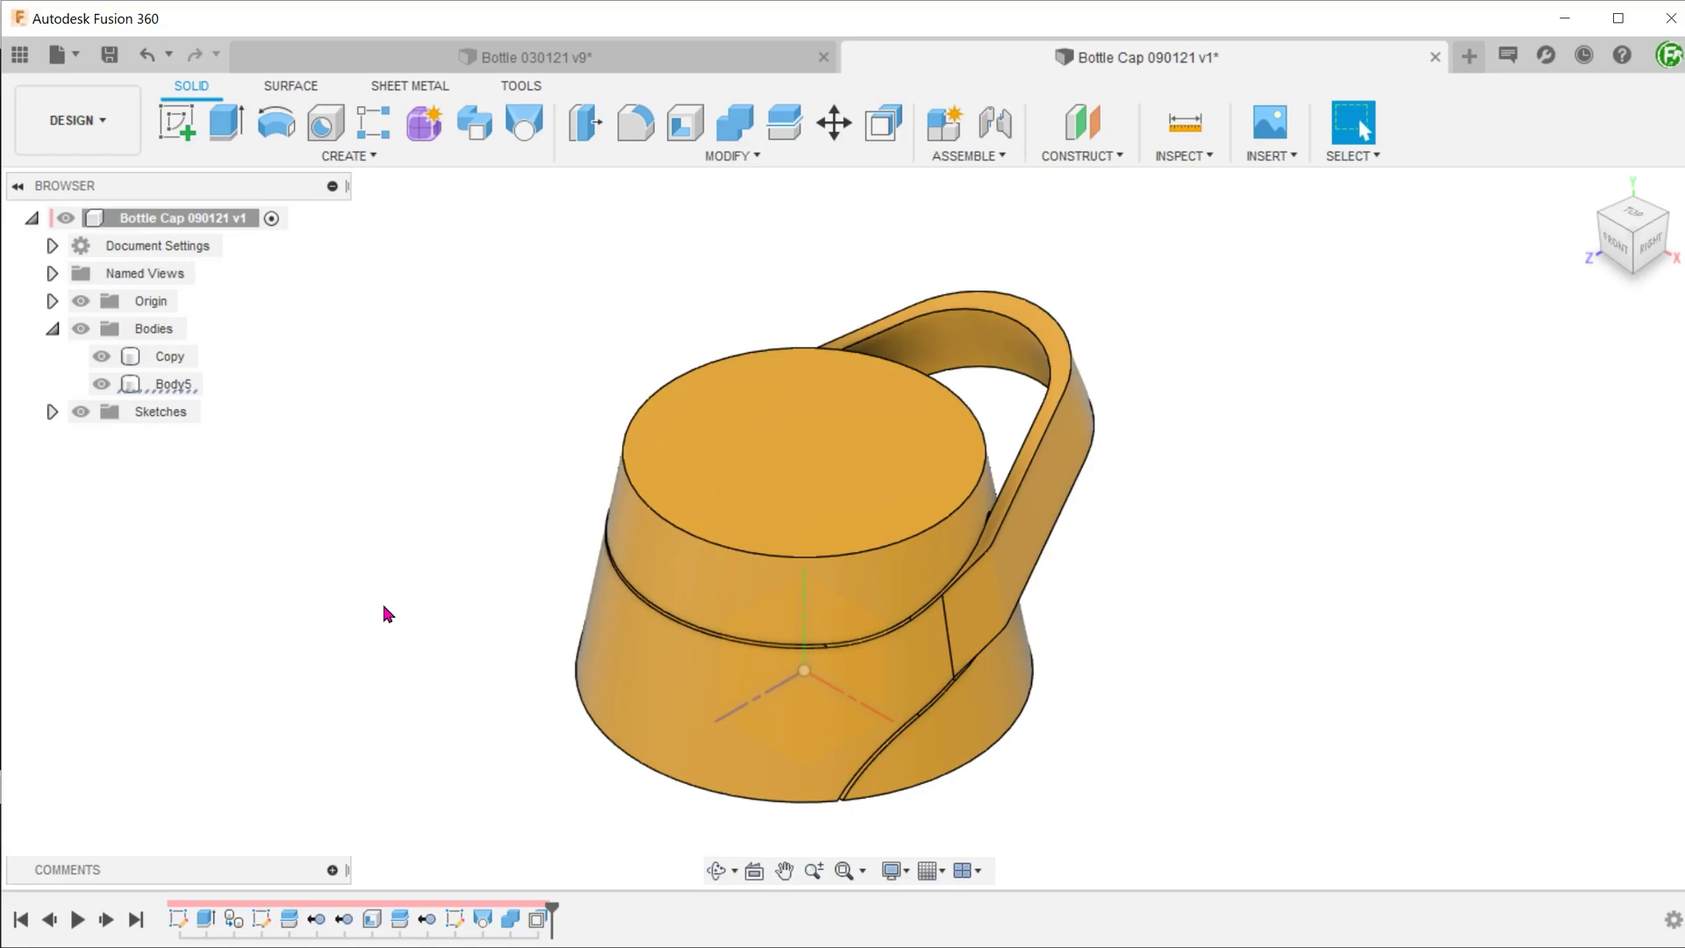
Create an offset surface from the chained top faces of Body5 at -3 mm as a new body.
{"action": "left_click", "coordinate": [289, 92]}
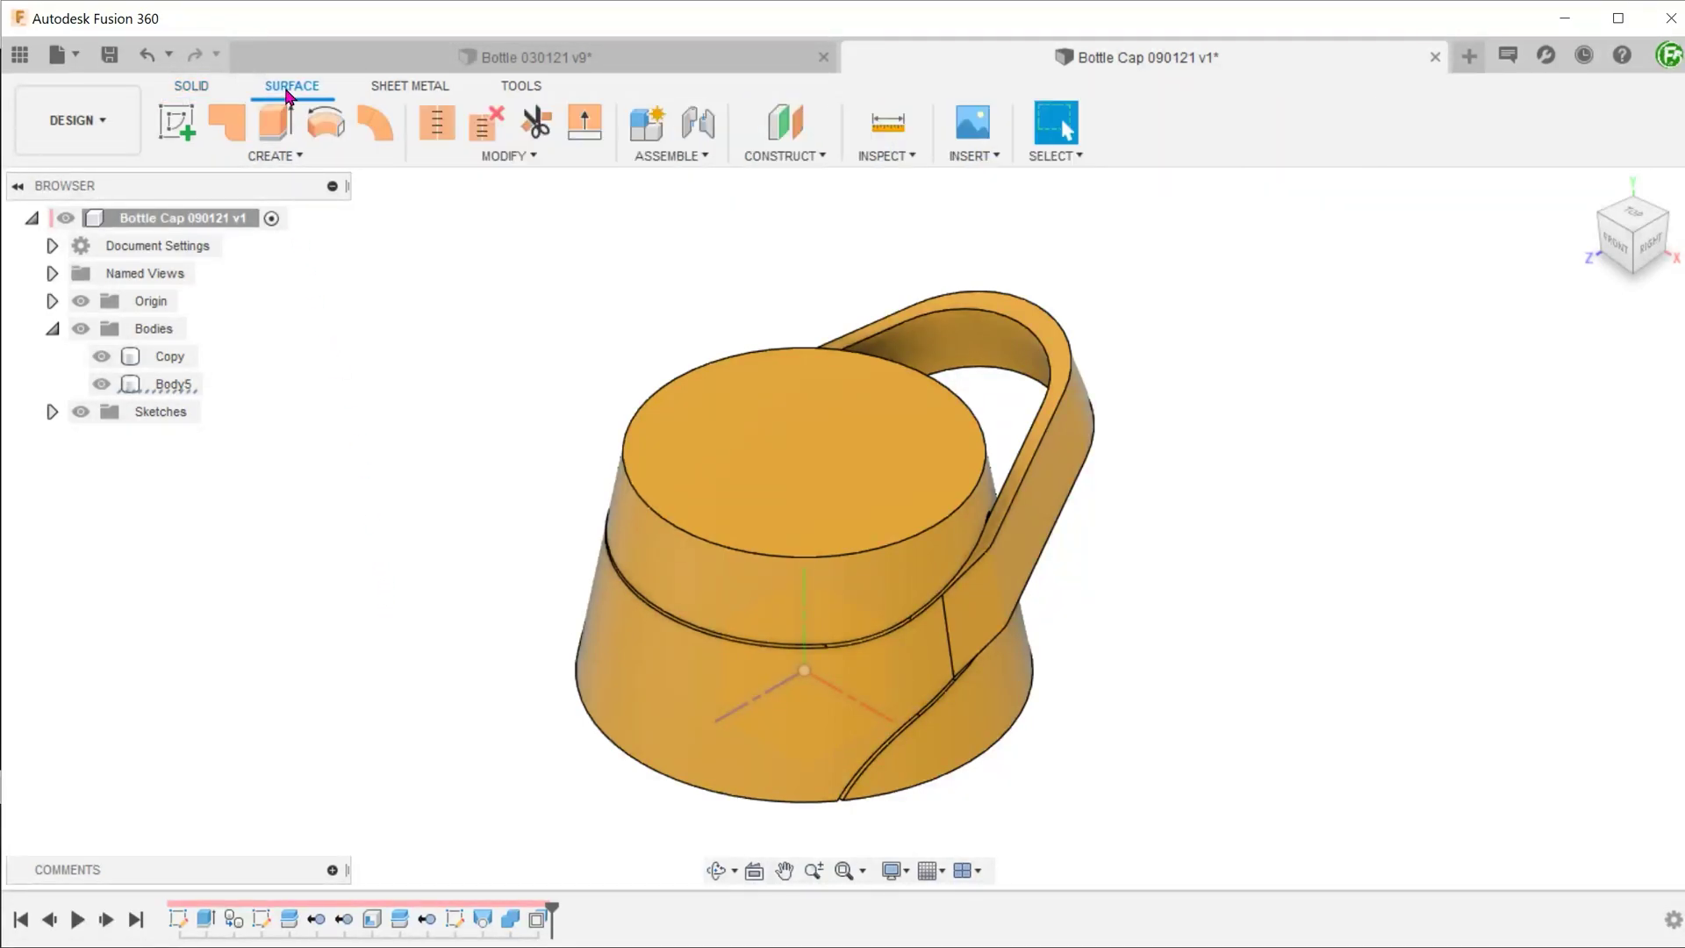
{"action": "left_click", "coordinate": [286, 154]}
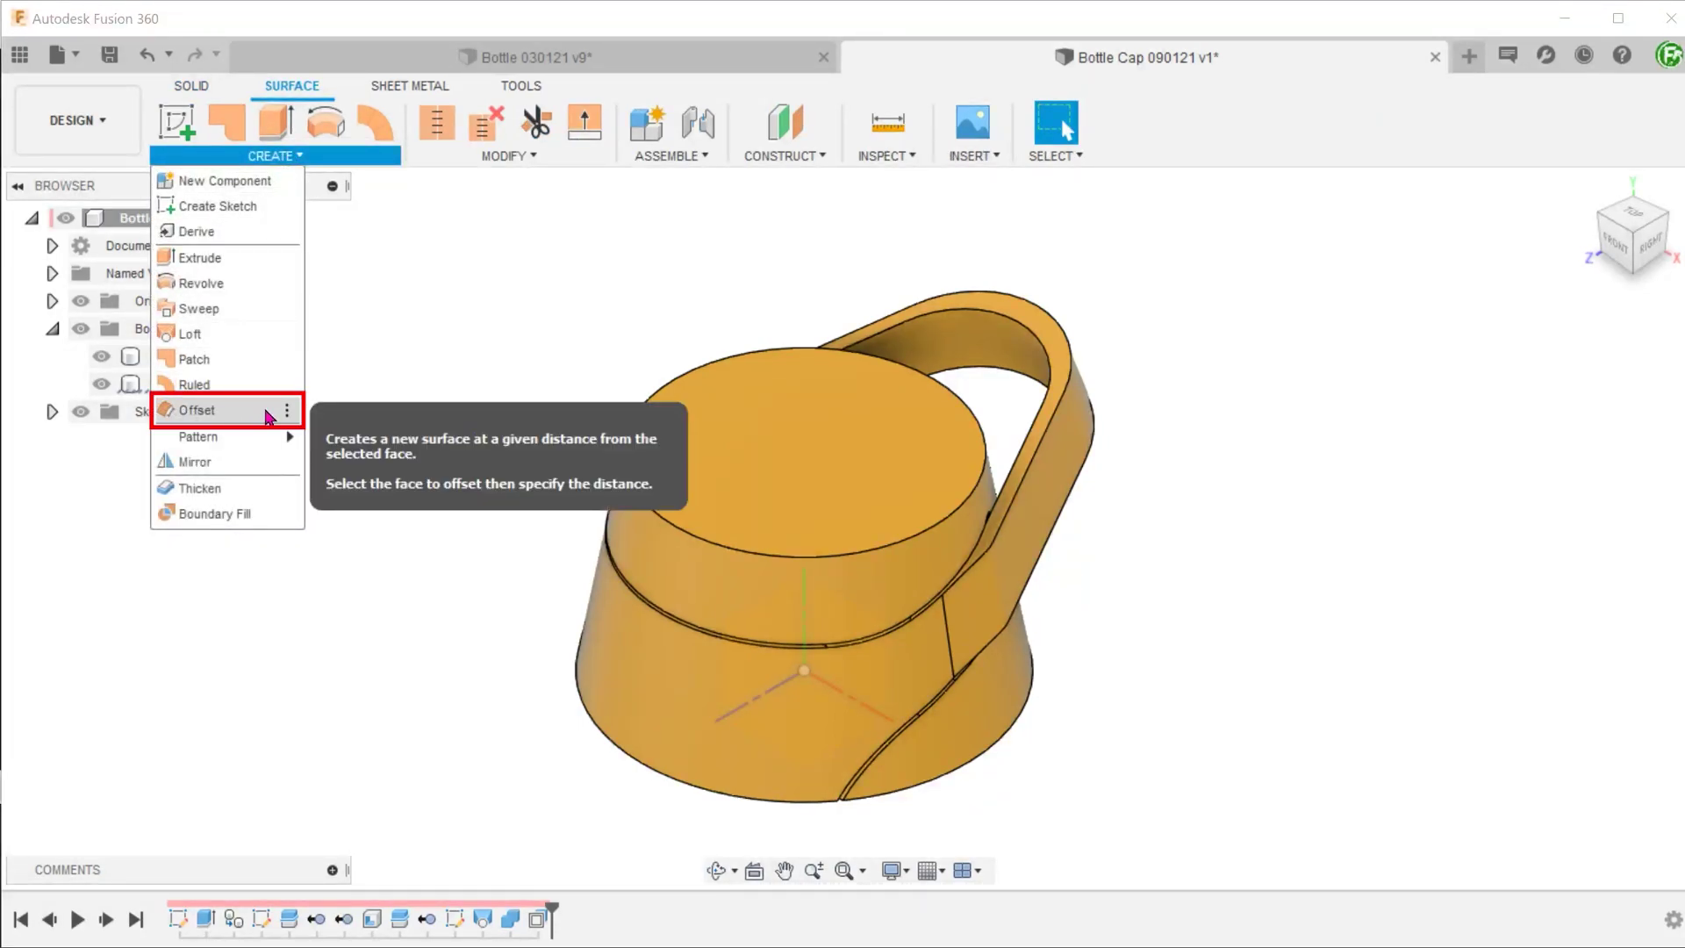
{"action": "left_click", "coordinate": [268, 415]}
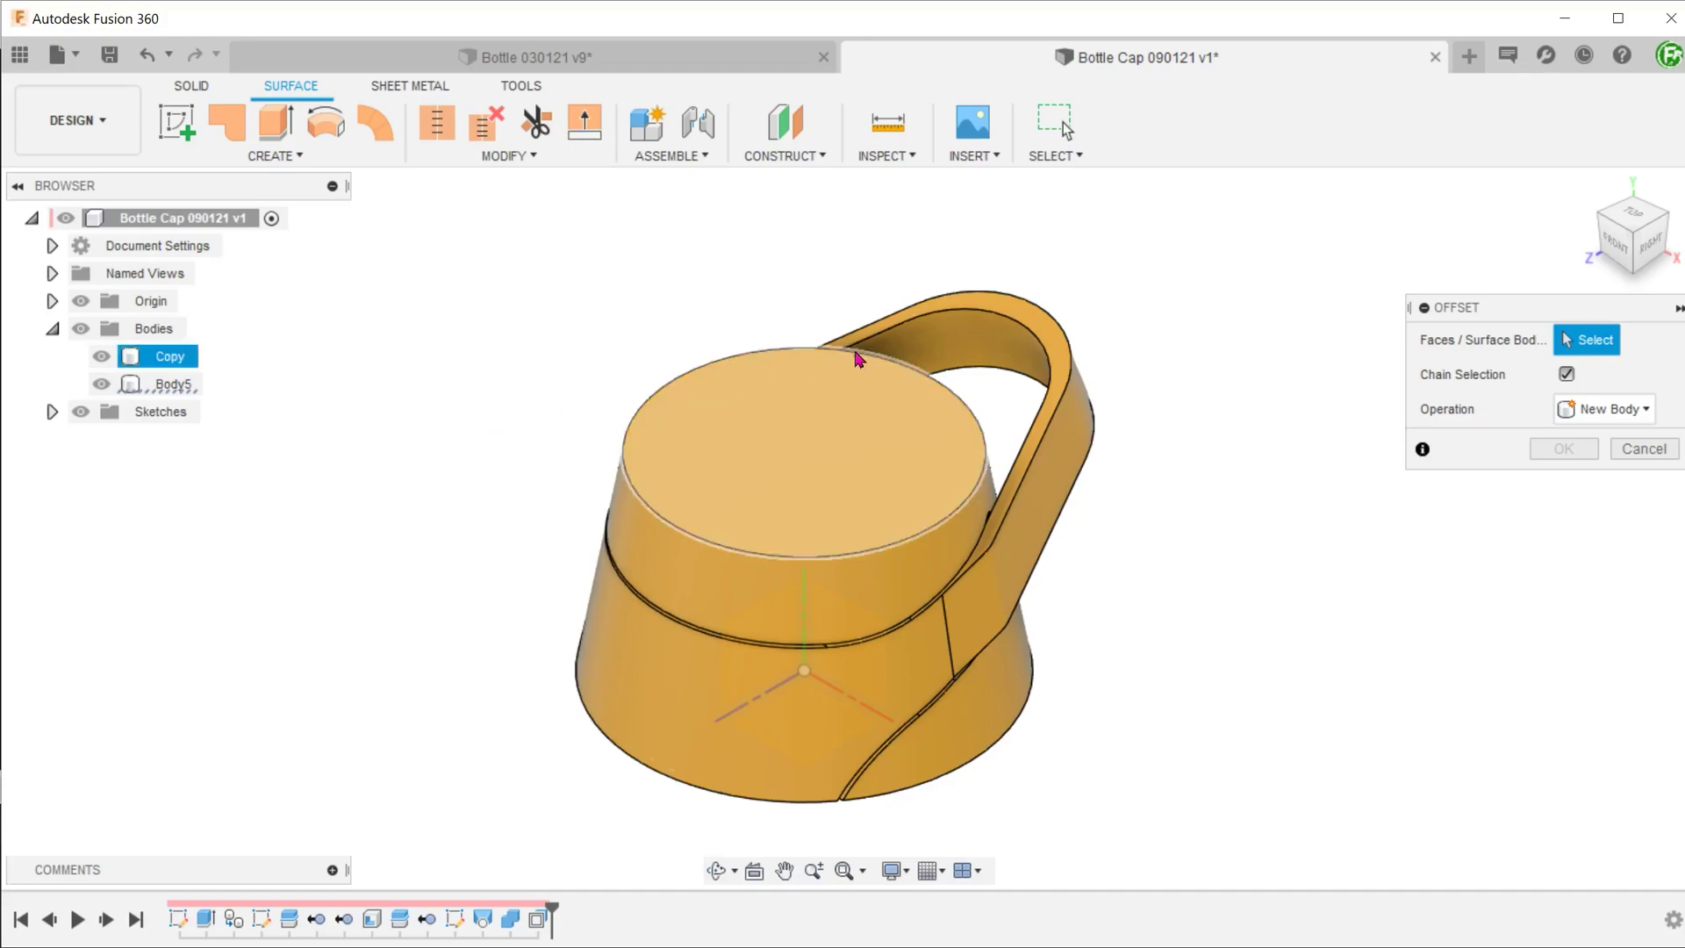
{"action": "left_click", "coordinate": [1046, 342]}
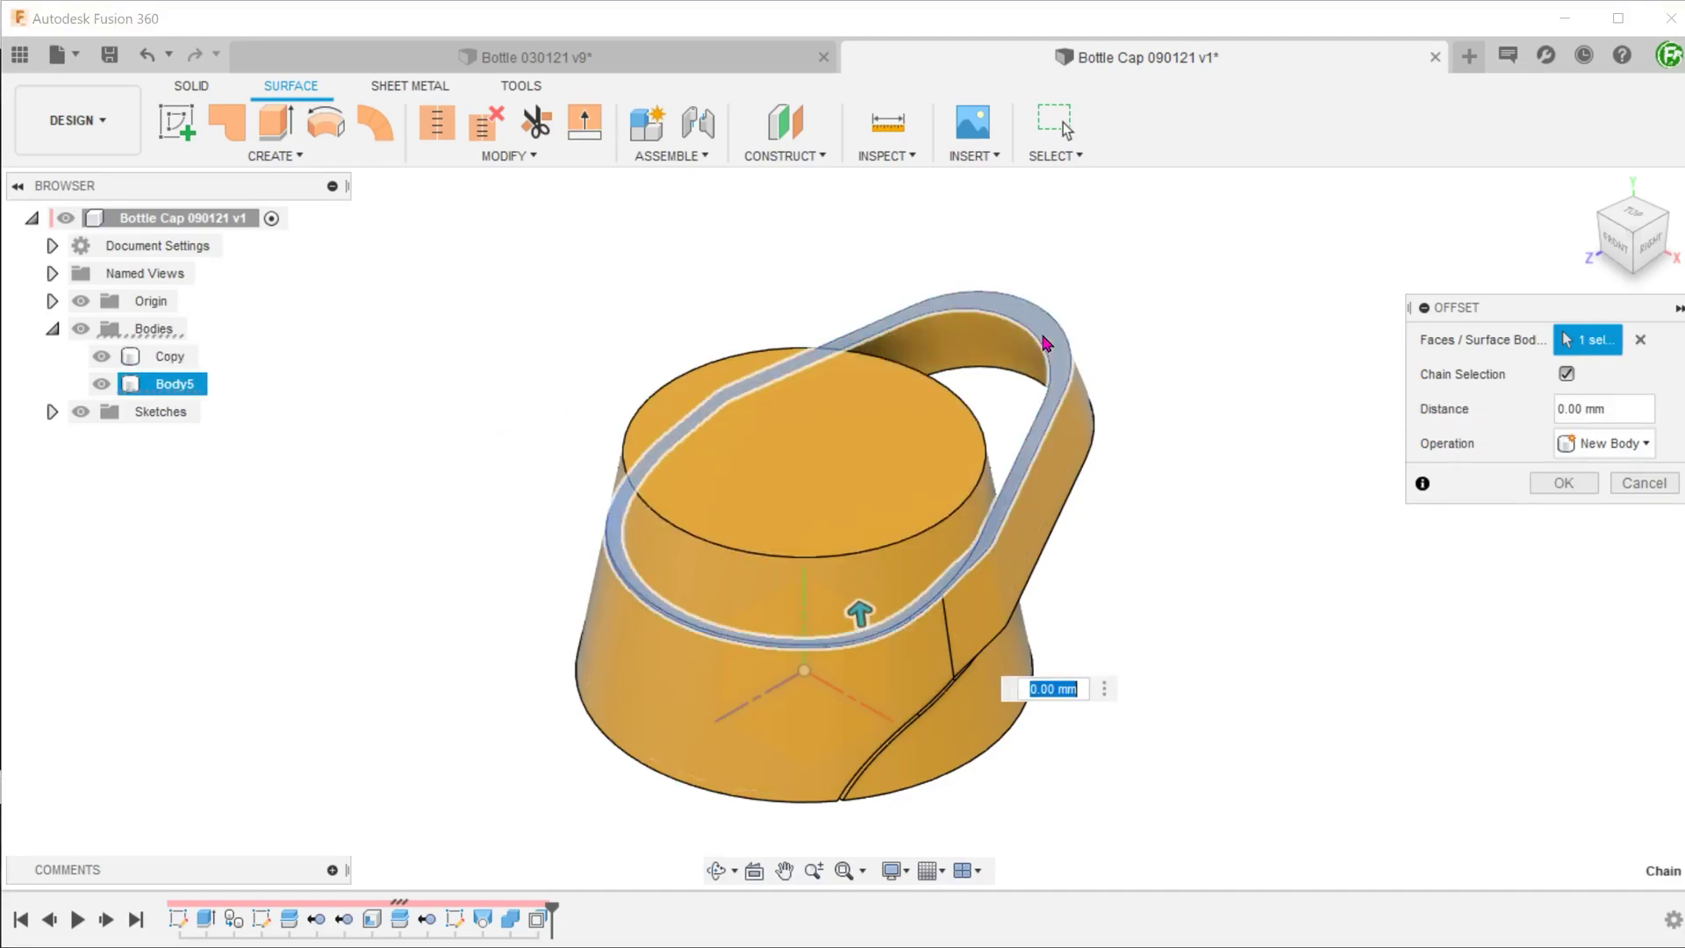
{"action": "type", "text": "-3"}
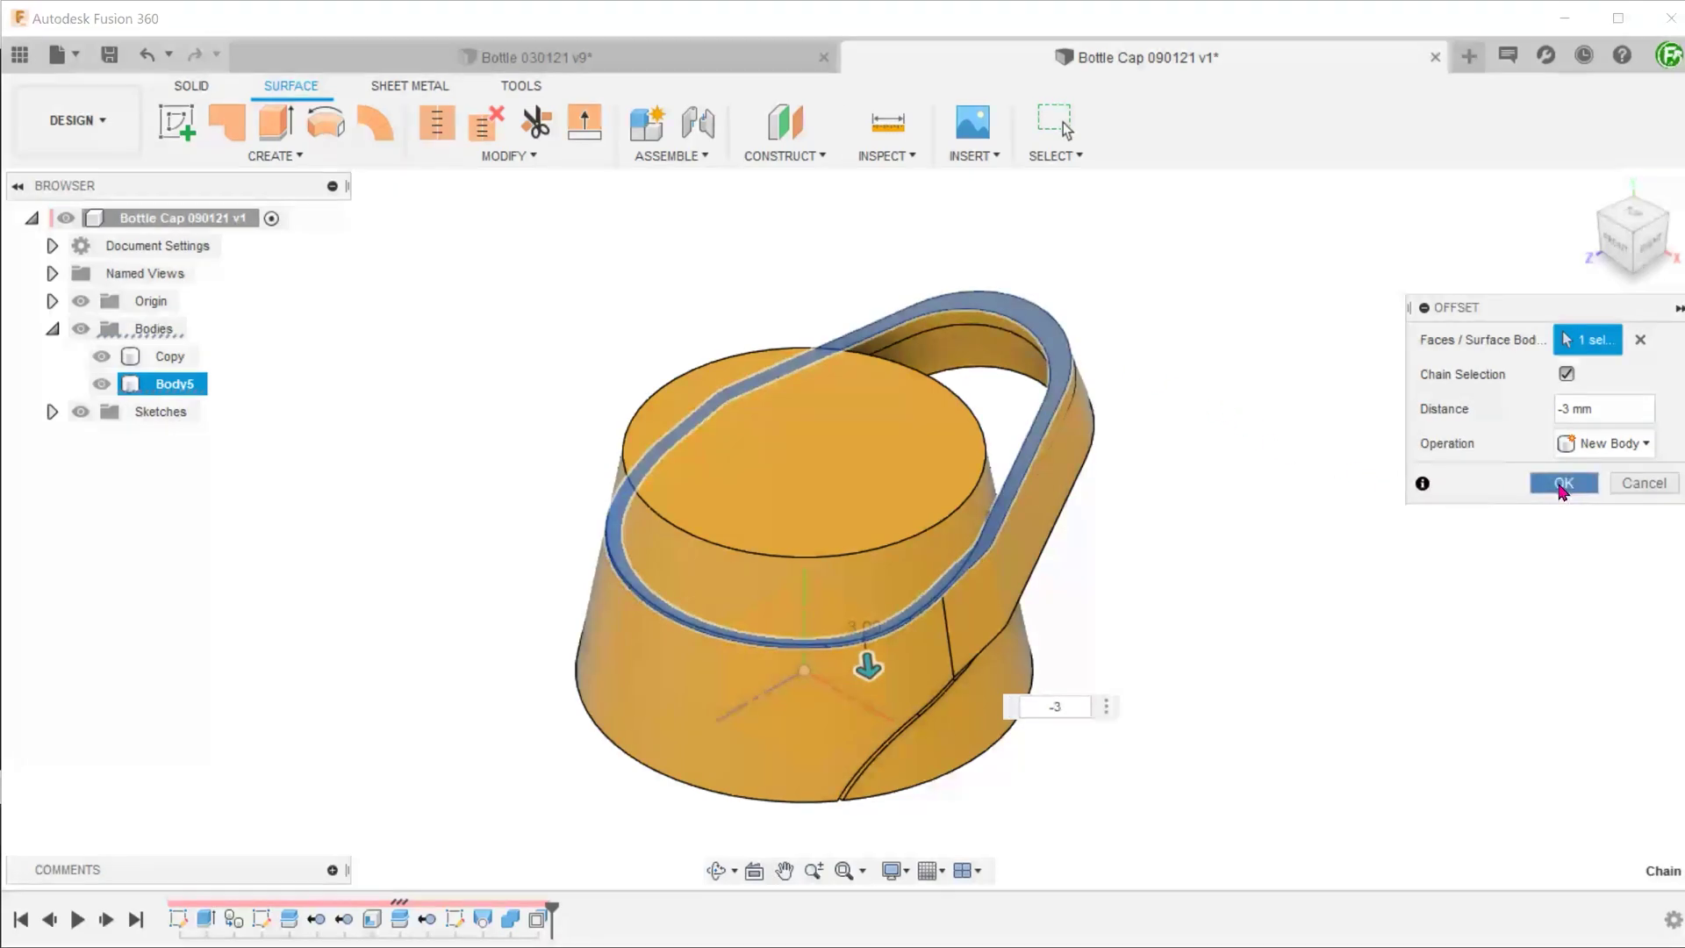
{"action": "left_click", "coordinate": [1563, 483]}
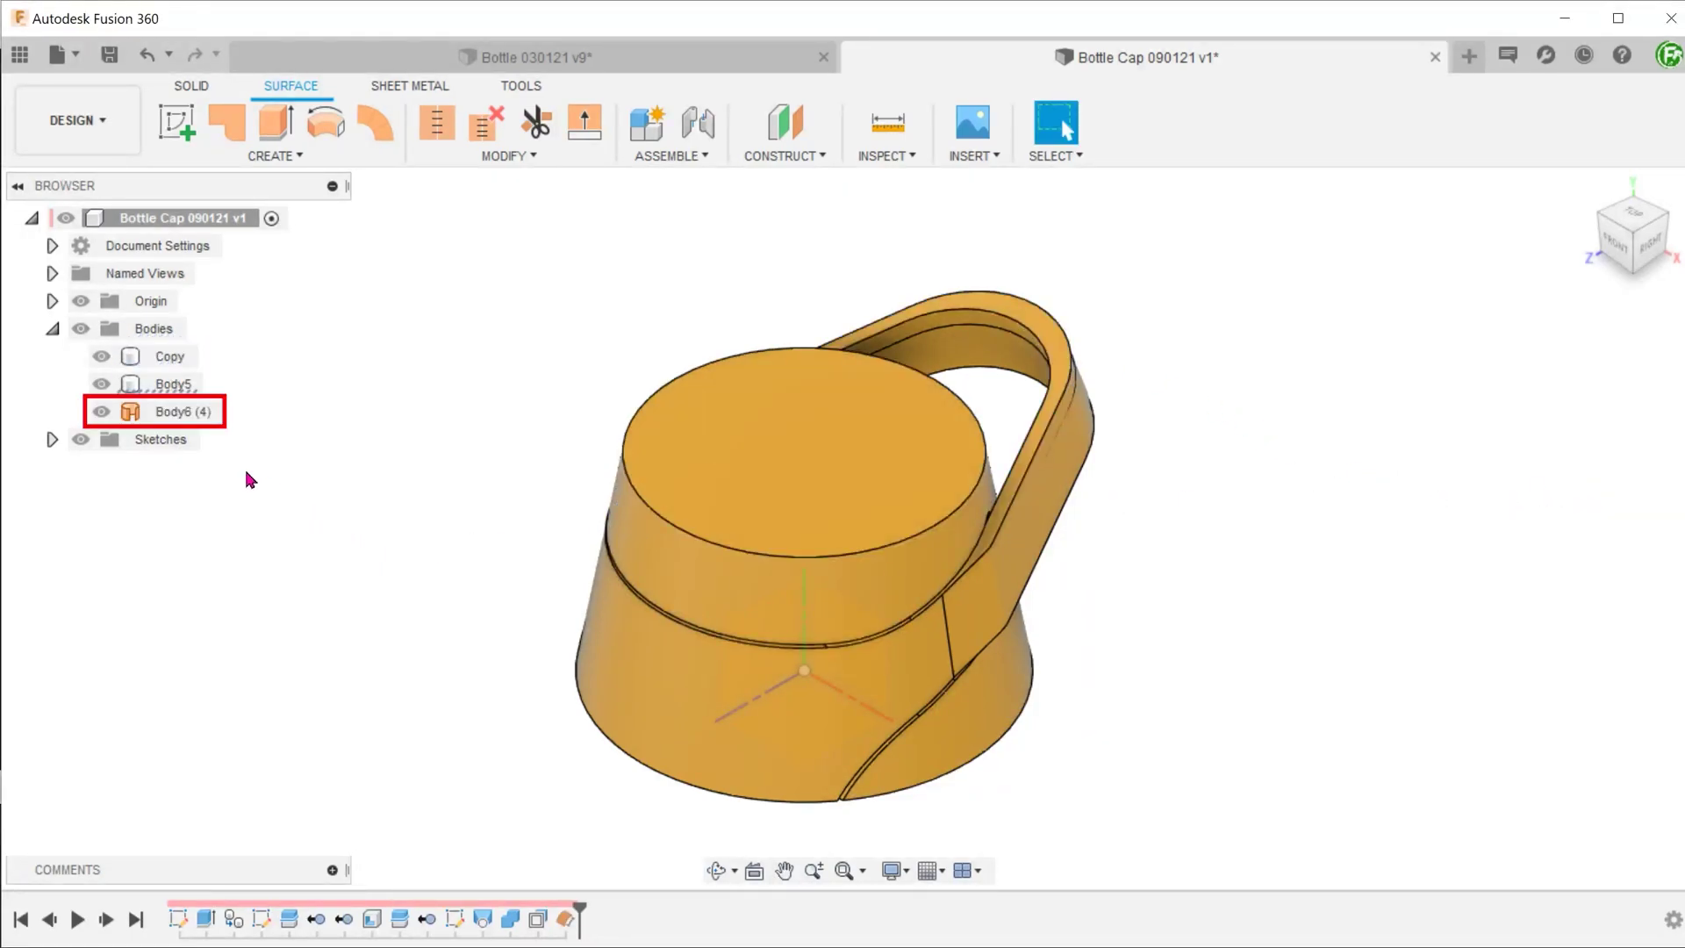
Hide the Copy body and toggle Body5's visibility to examine the offset surface, leaving Body5 shown.
{"action": "left_click", "coordinate": [102, 356]}
{"action": "left_click", "coordinate": [102, 383]}
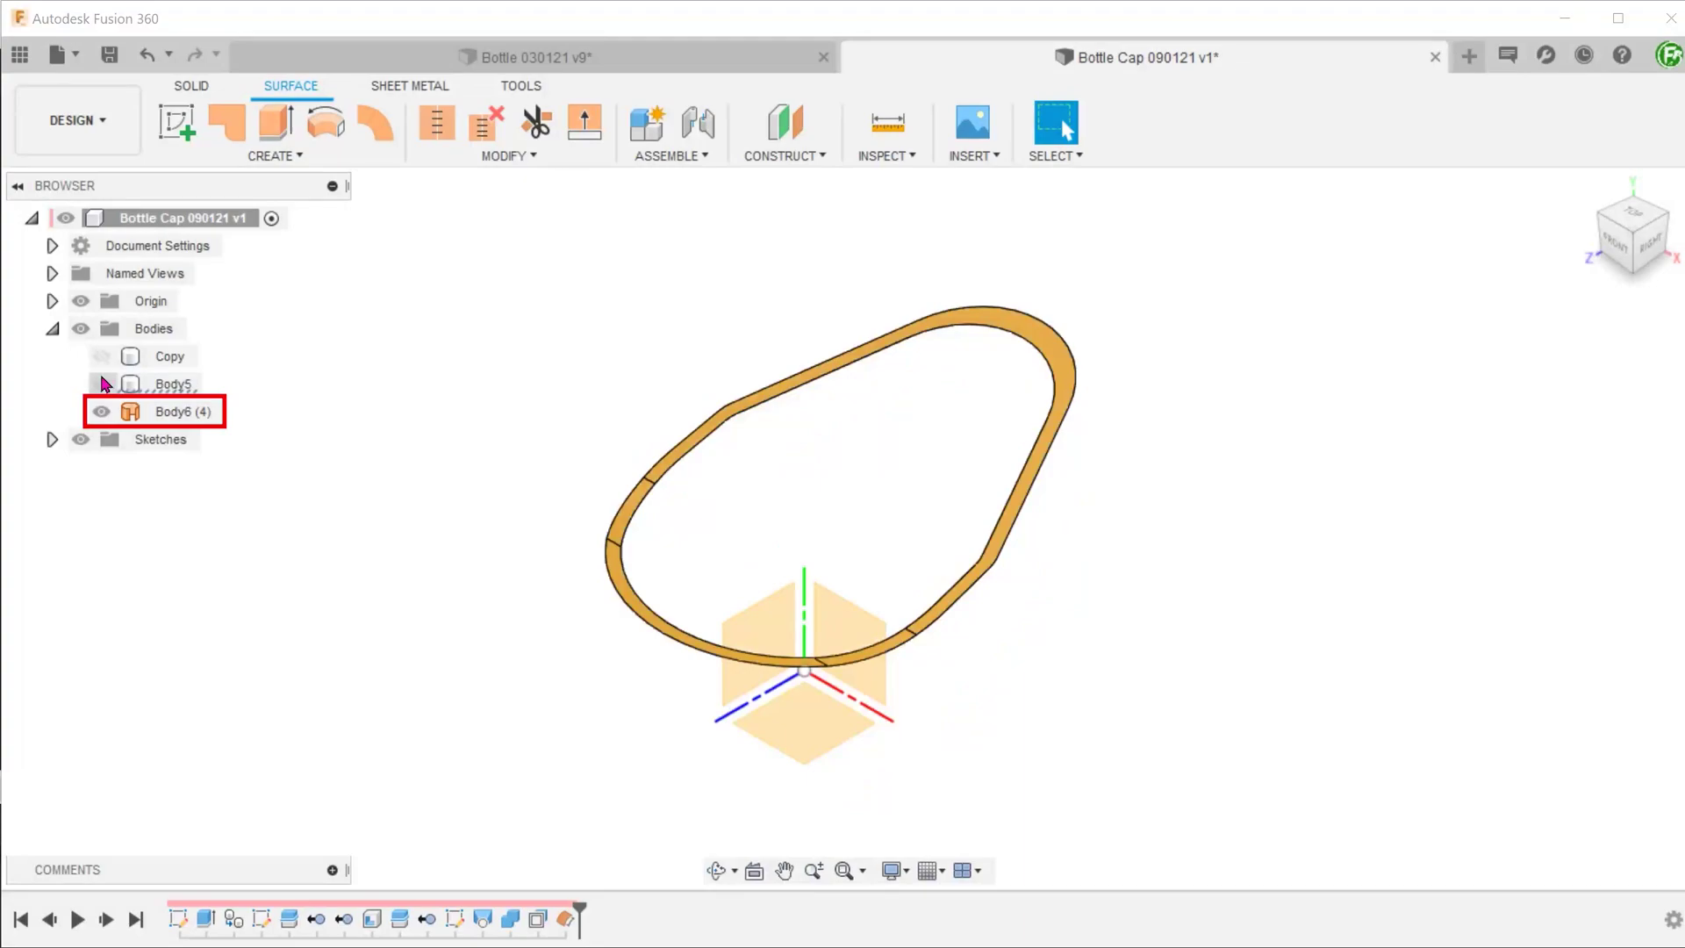
{"action": "left_click", "coordinate": [101, 384]}
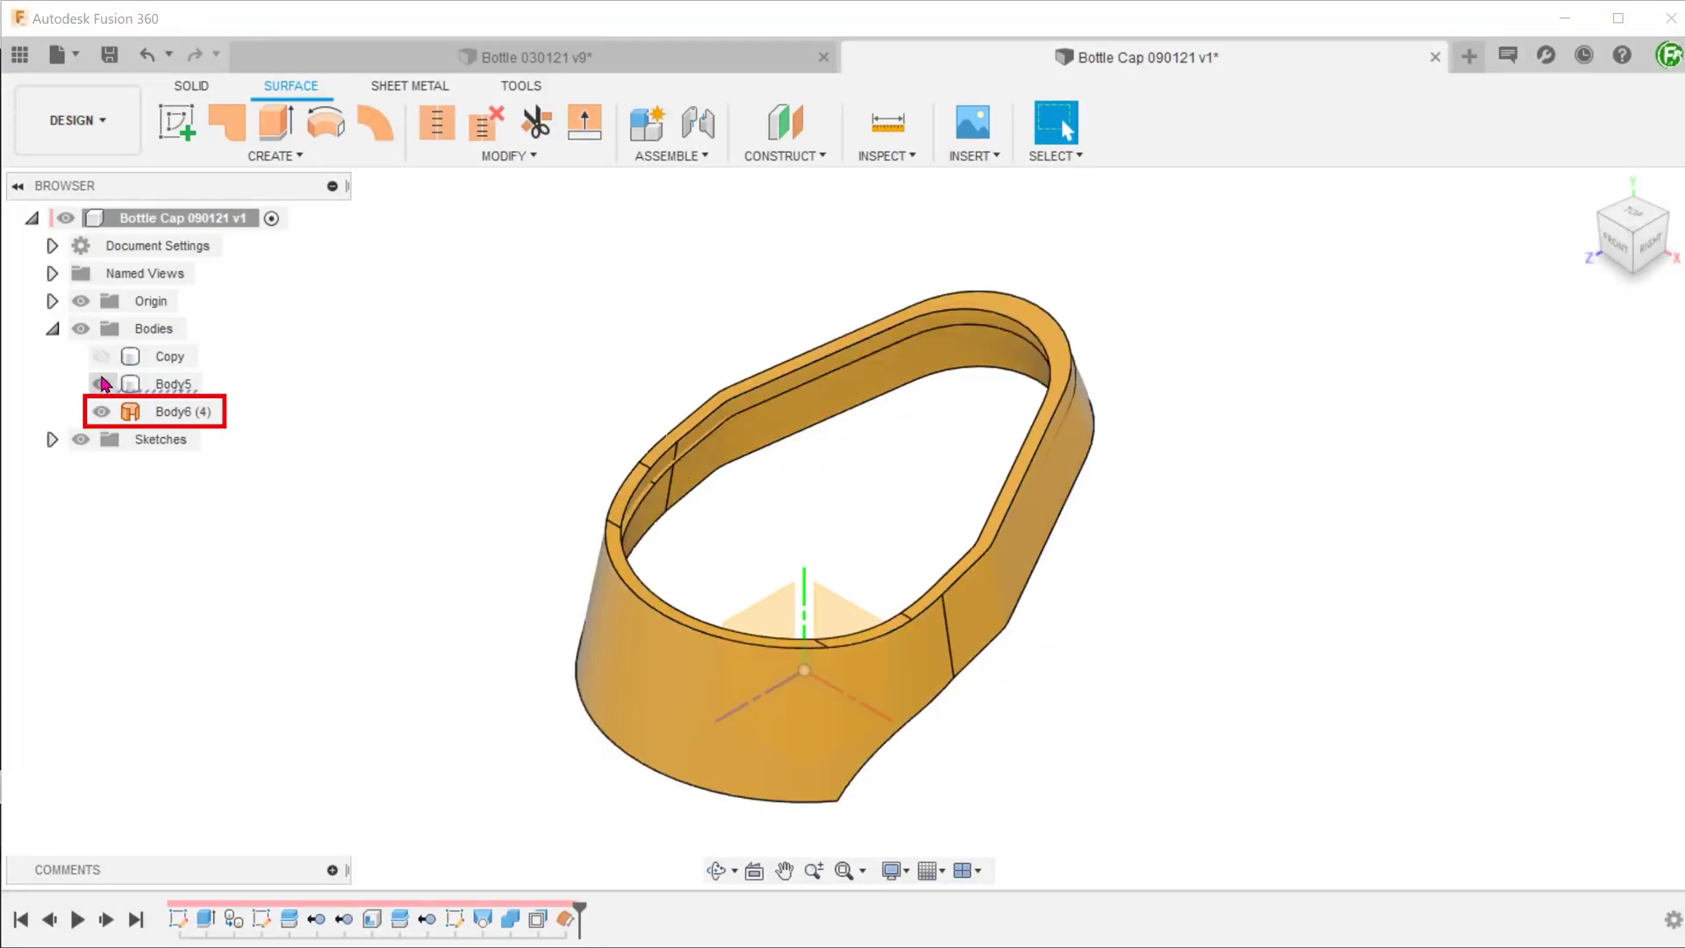
{"action": "left_click", "coordinate": [101, 384]}
{"action": "left_click", "coordinate": [102, 383]}
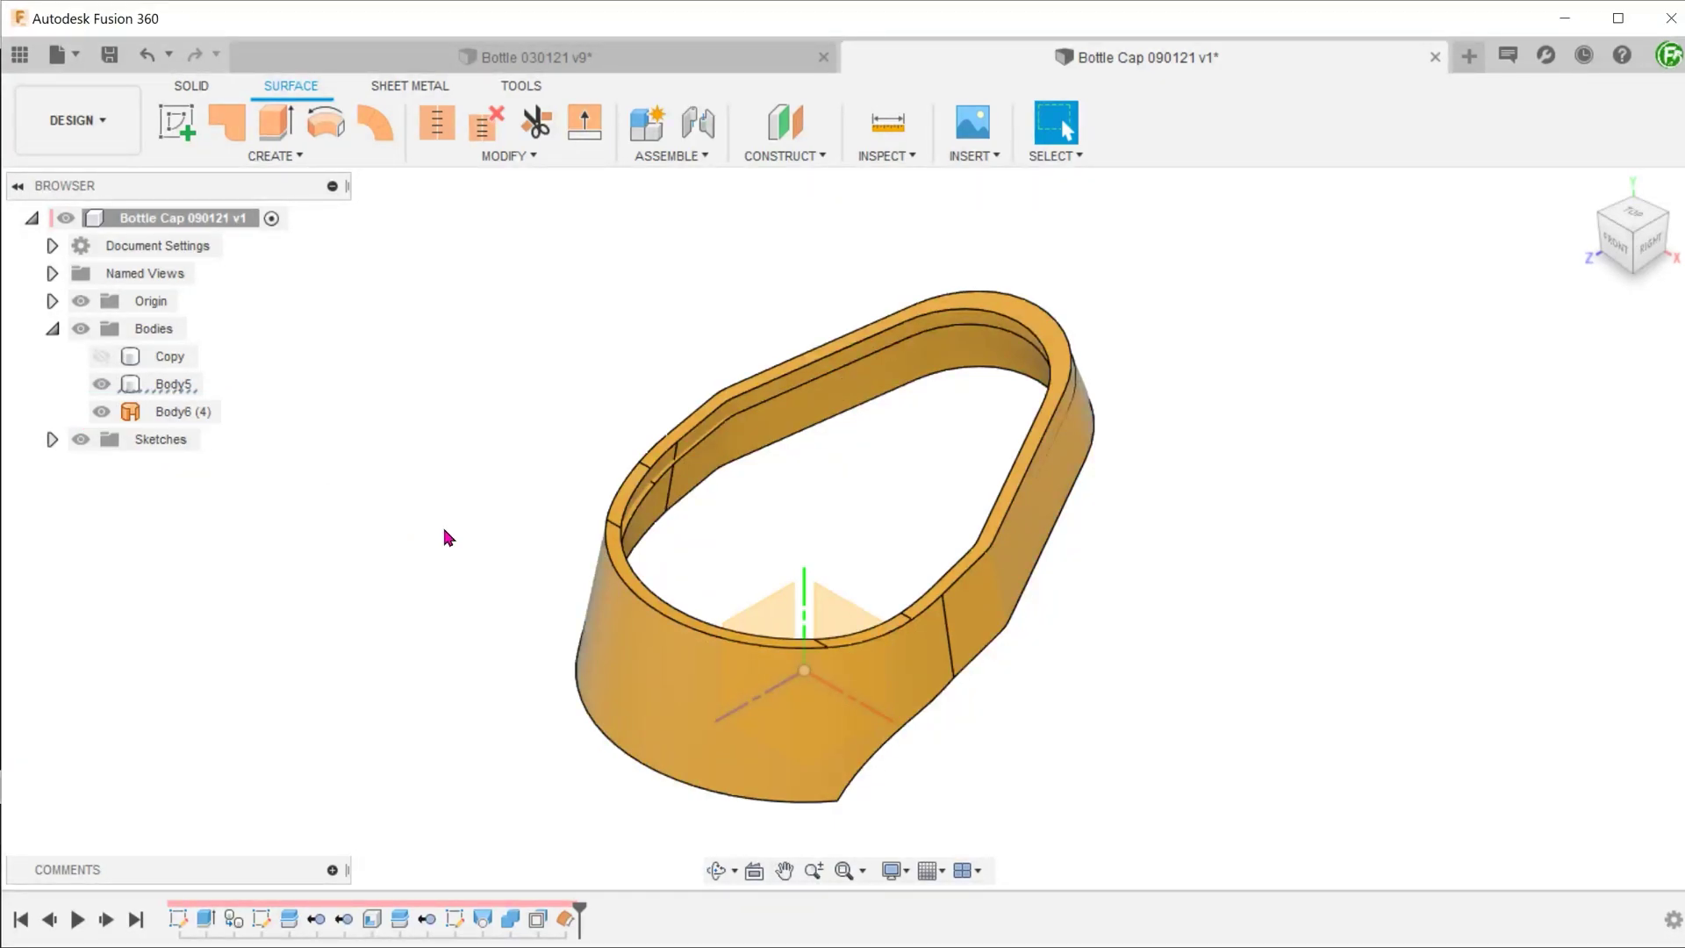
Split the two outer side faces of Body5 with the offset surface, Extend Splitting Tool enabled, and hide the surface body.
{"action": "left_click", "coordinate": [502, 156]}
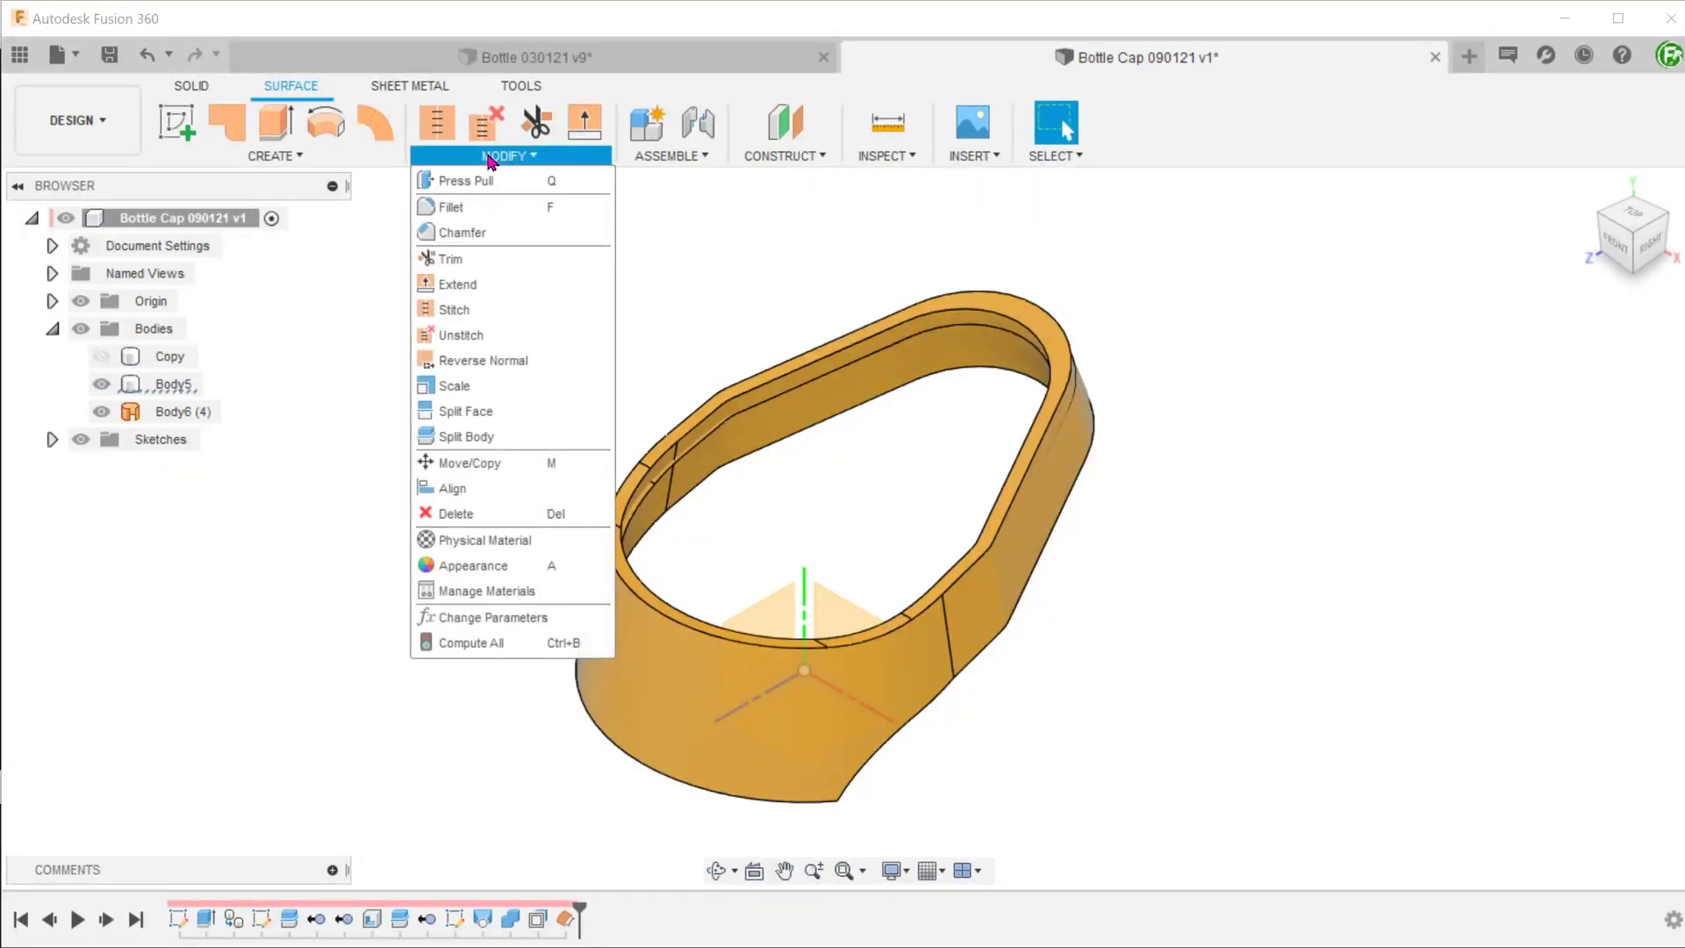
{"action": "left_click", "coordinate": [531, 415]}
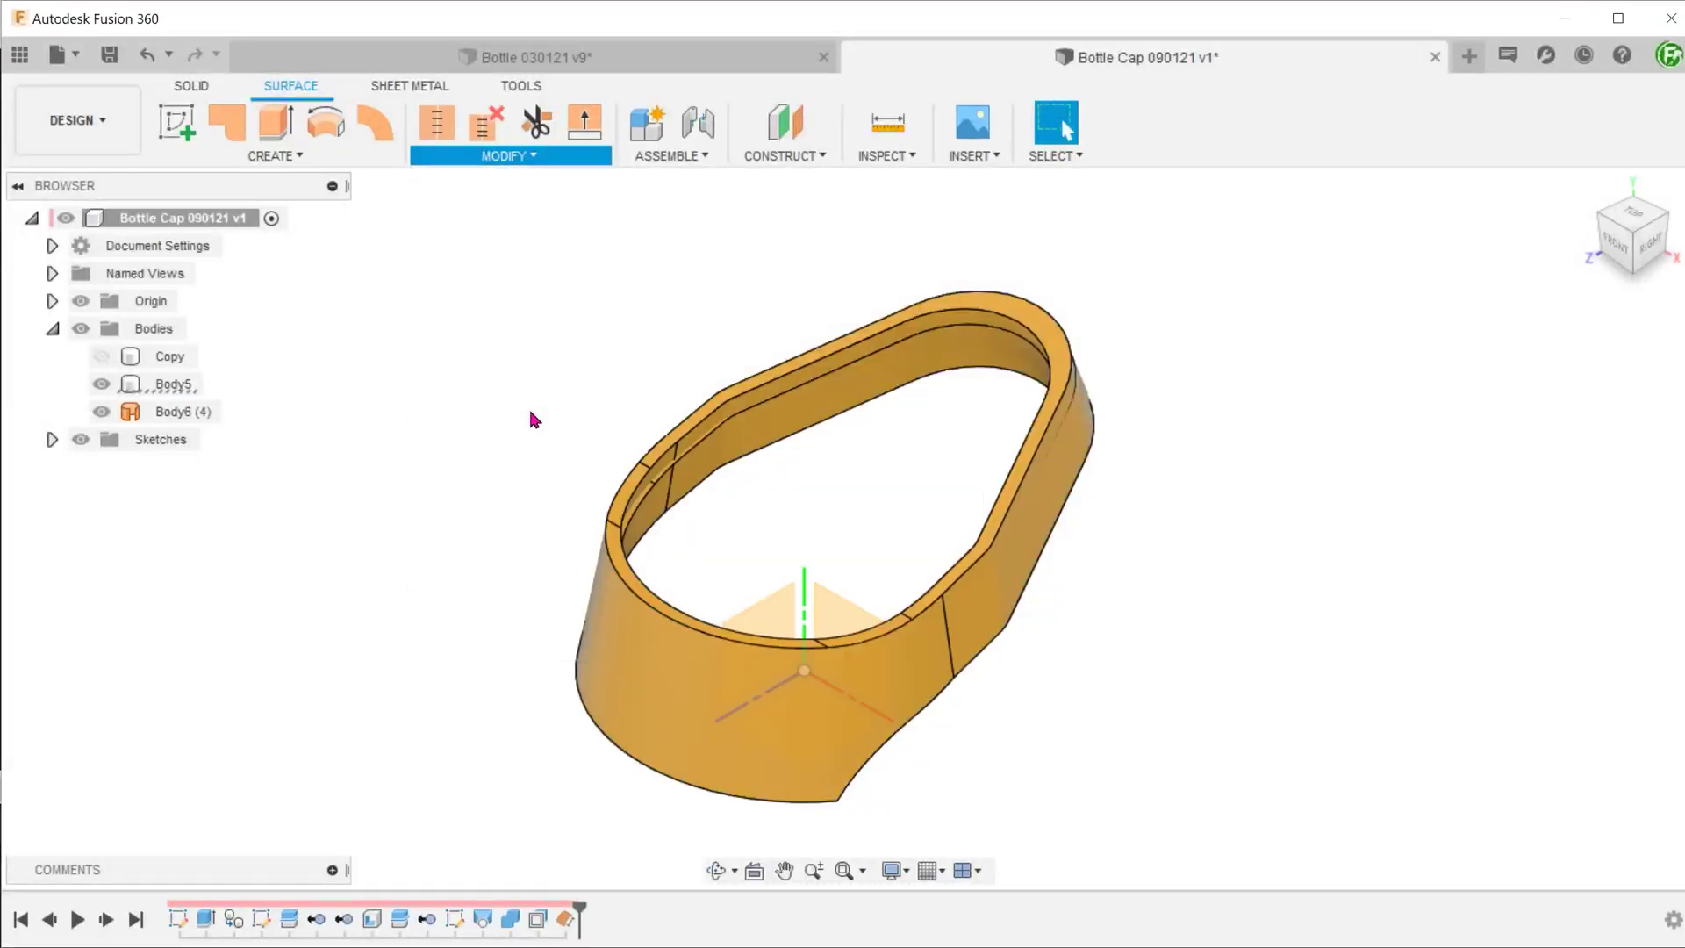
{"action": "left_click", "coordinate": [985, 600]}
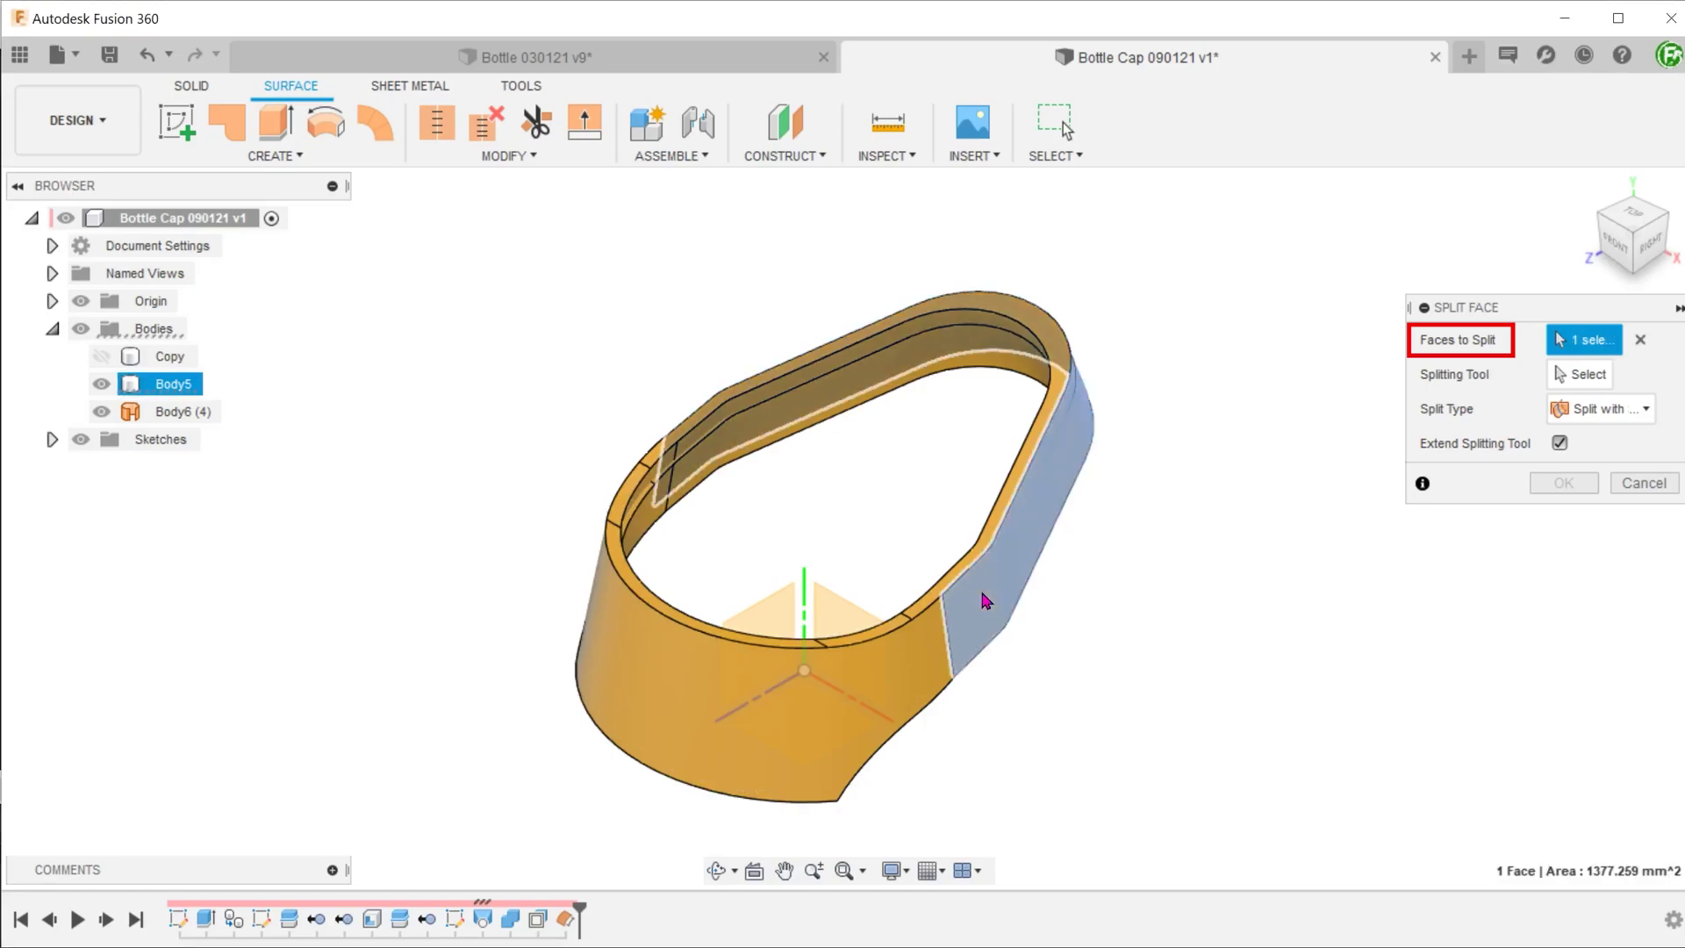
{"action": "left_click", "coordinate": [929, 658]}
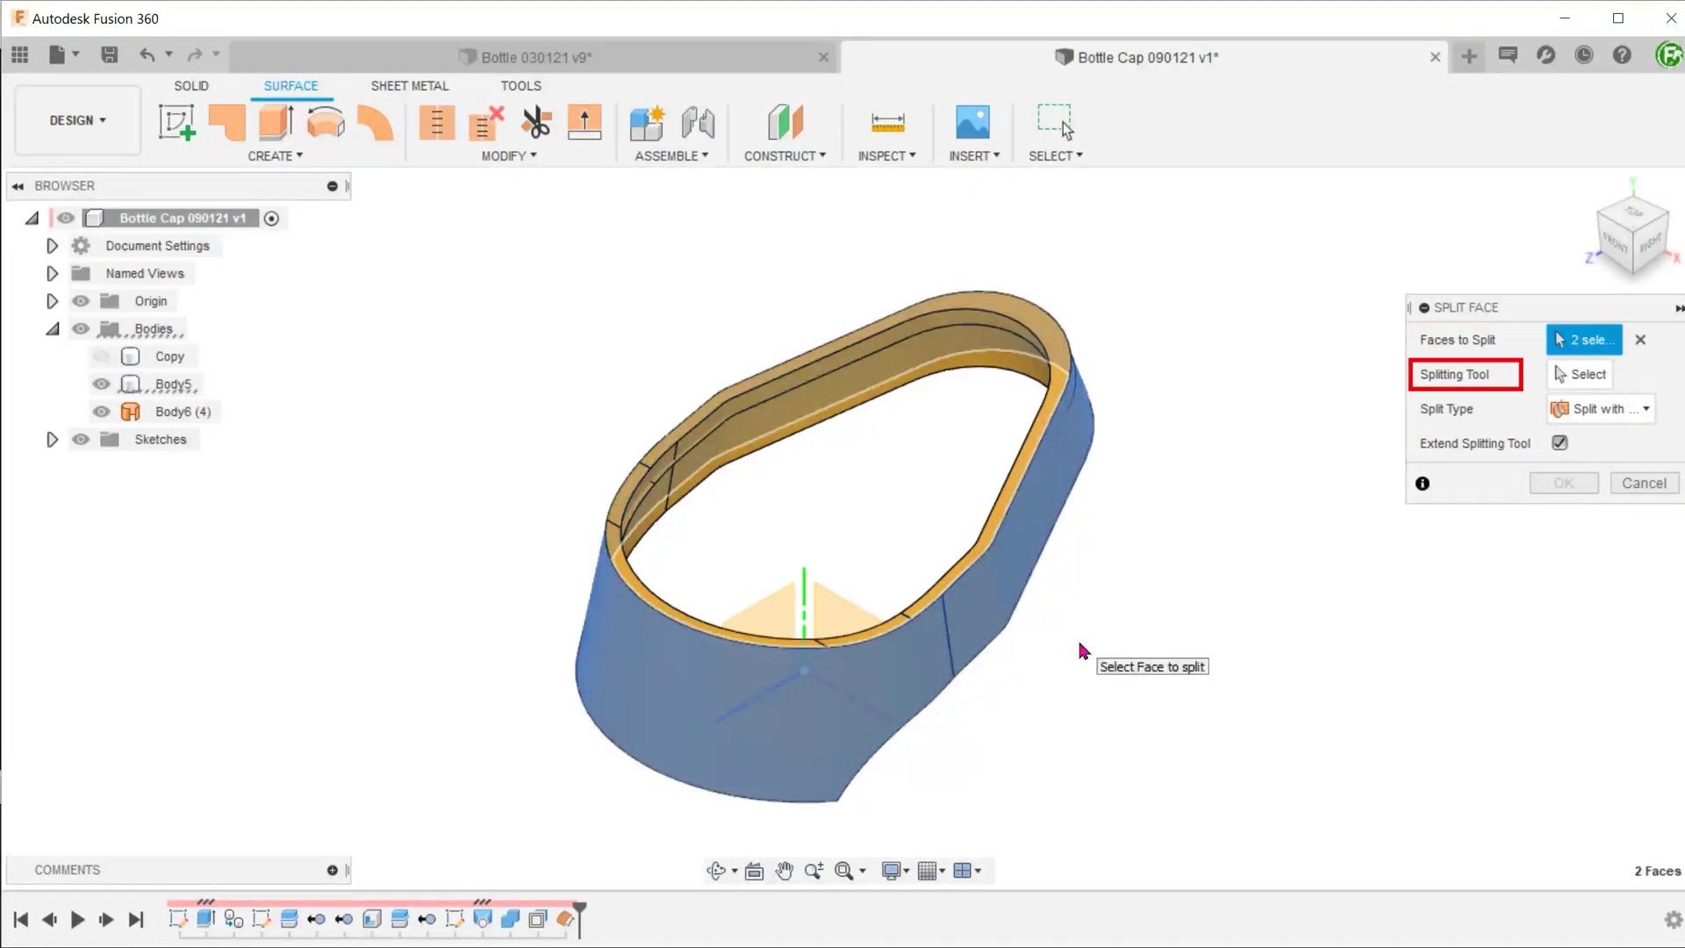
{"action": "left_click", "coordinate": [1579, 374]}
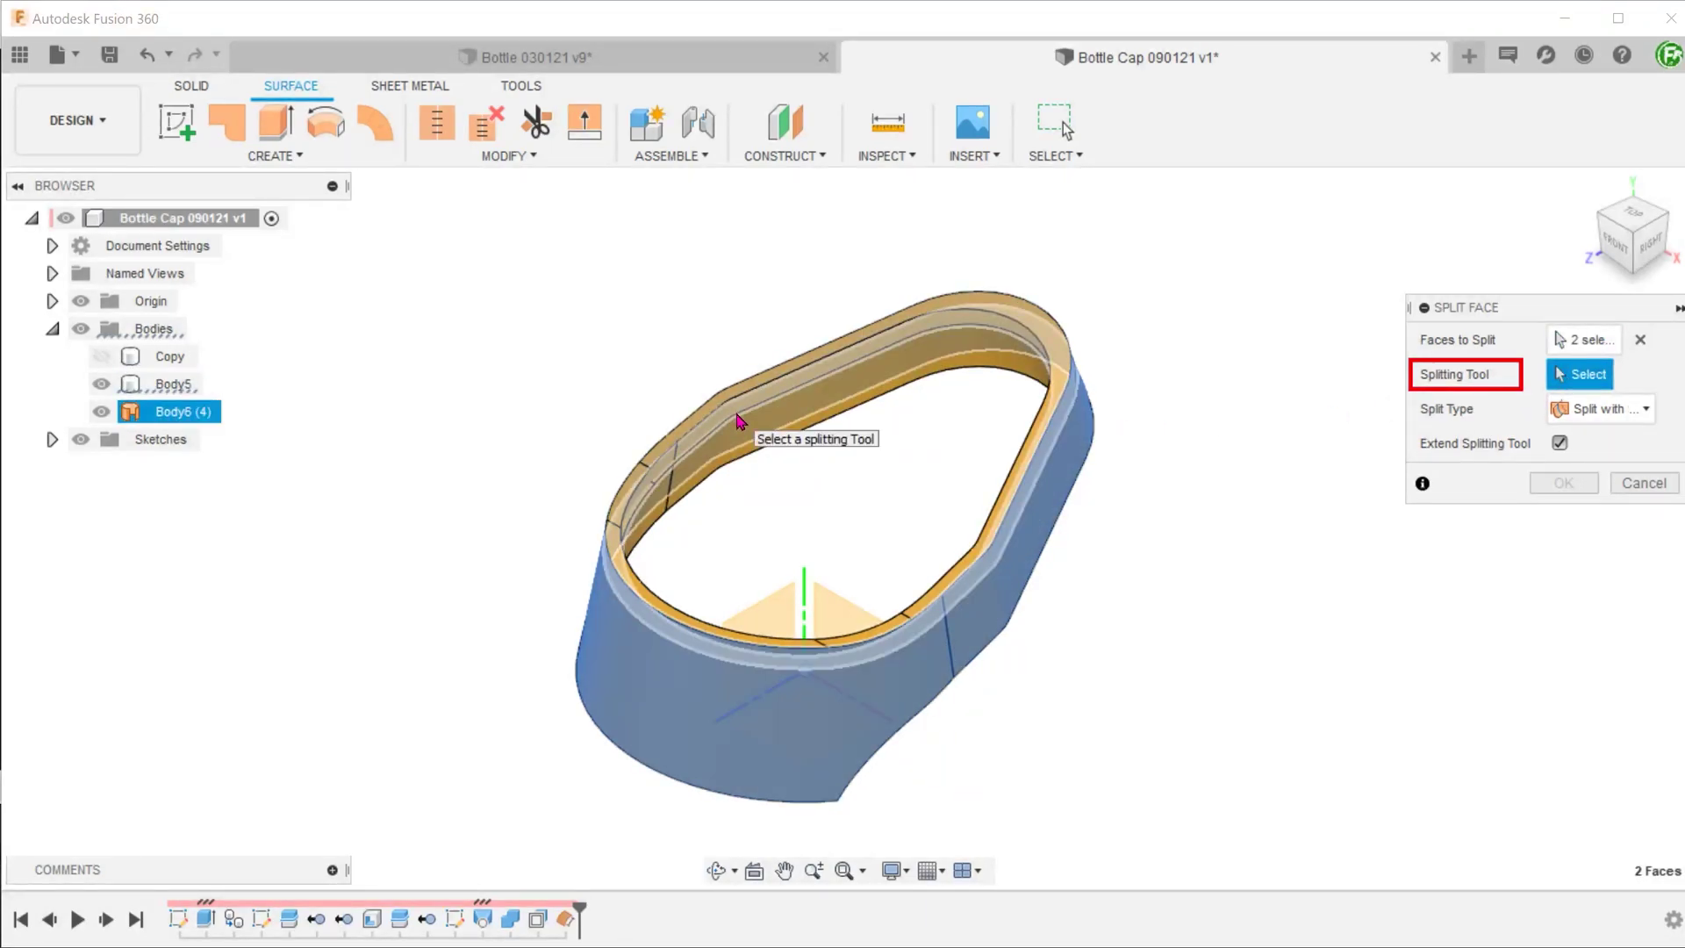
{"action": "left_click", "coordinate": [738, 414]}
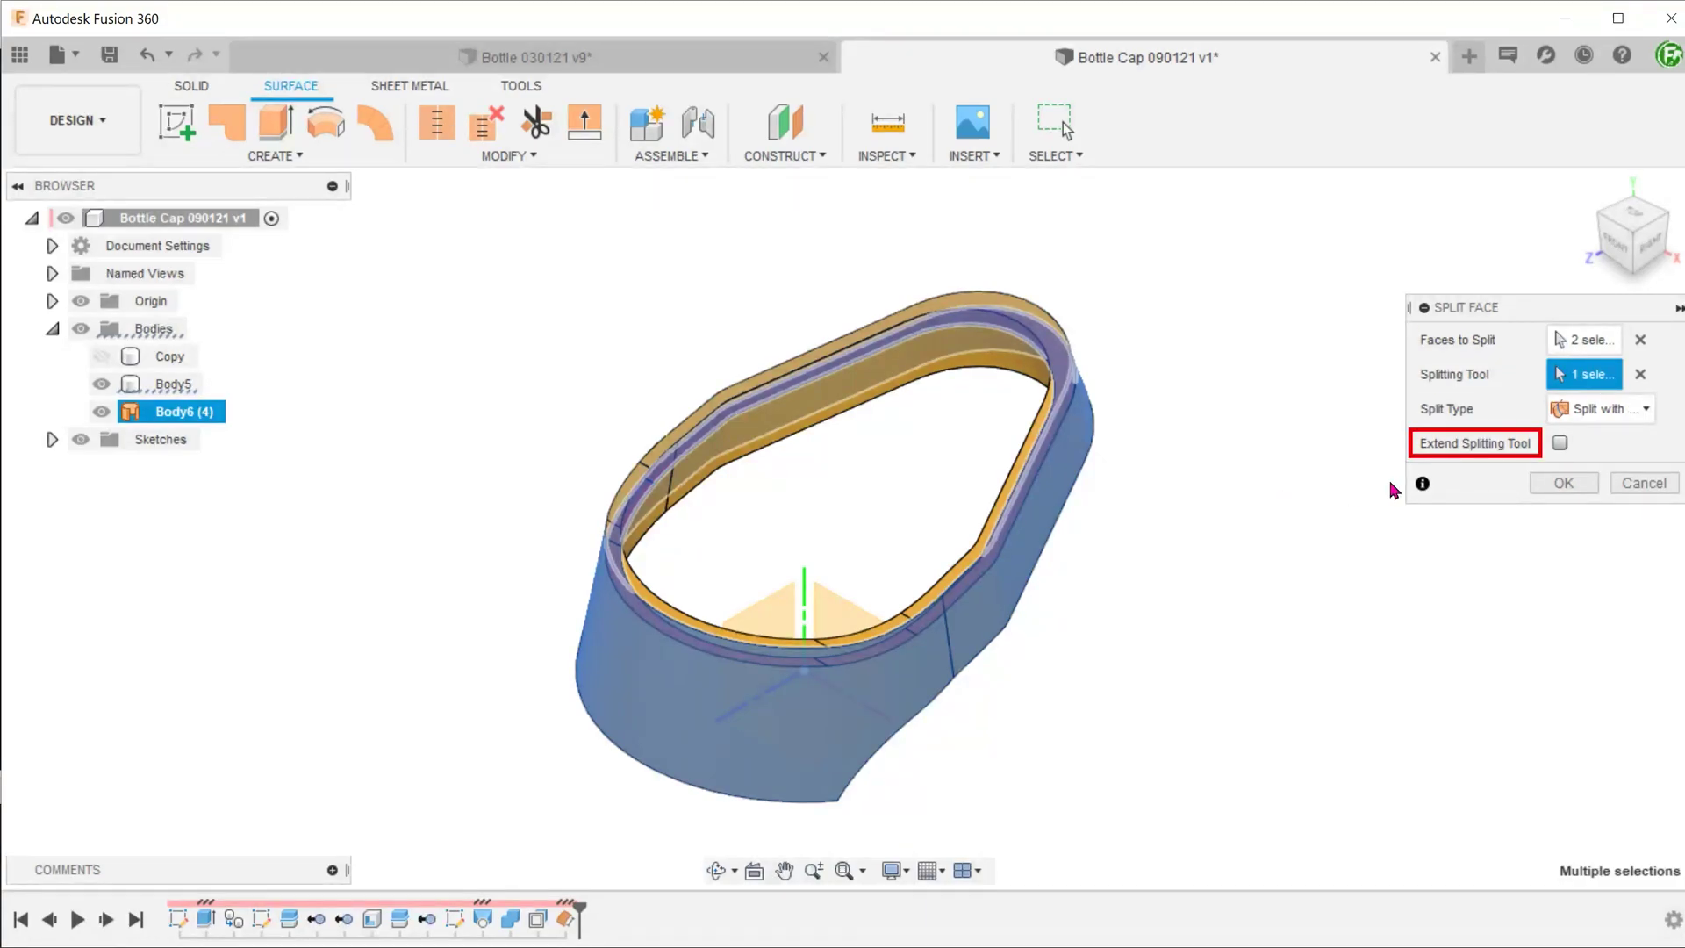
{"action": "left_click", "coordinate": [1559, 443]}
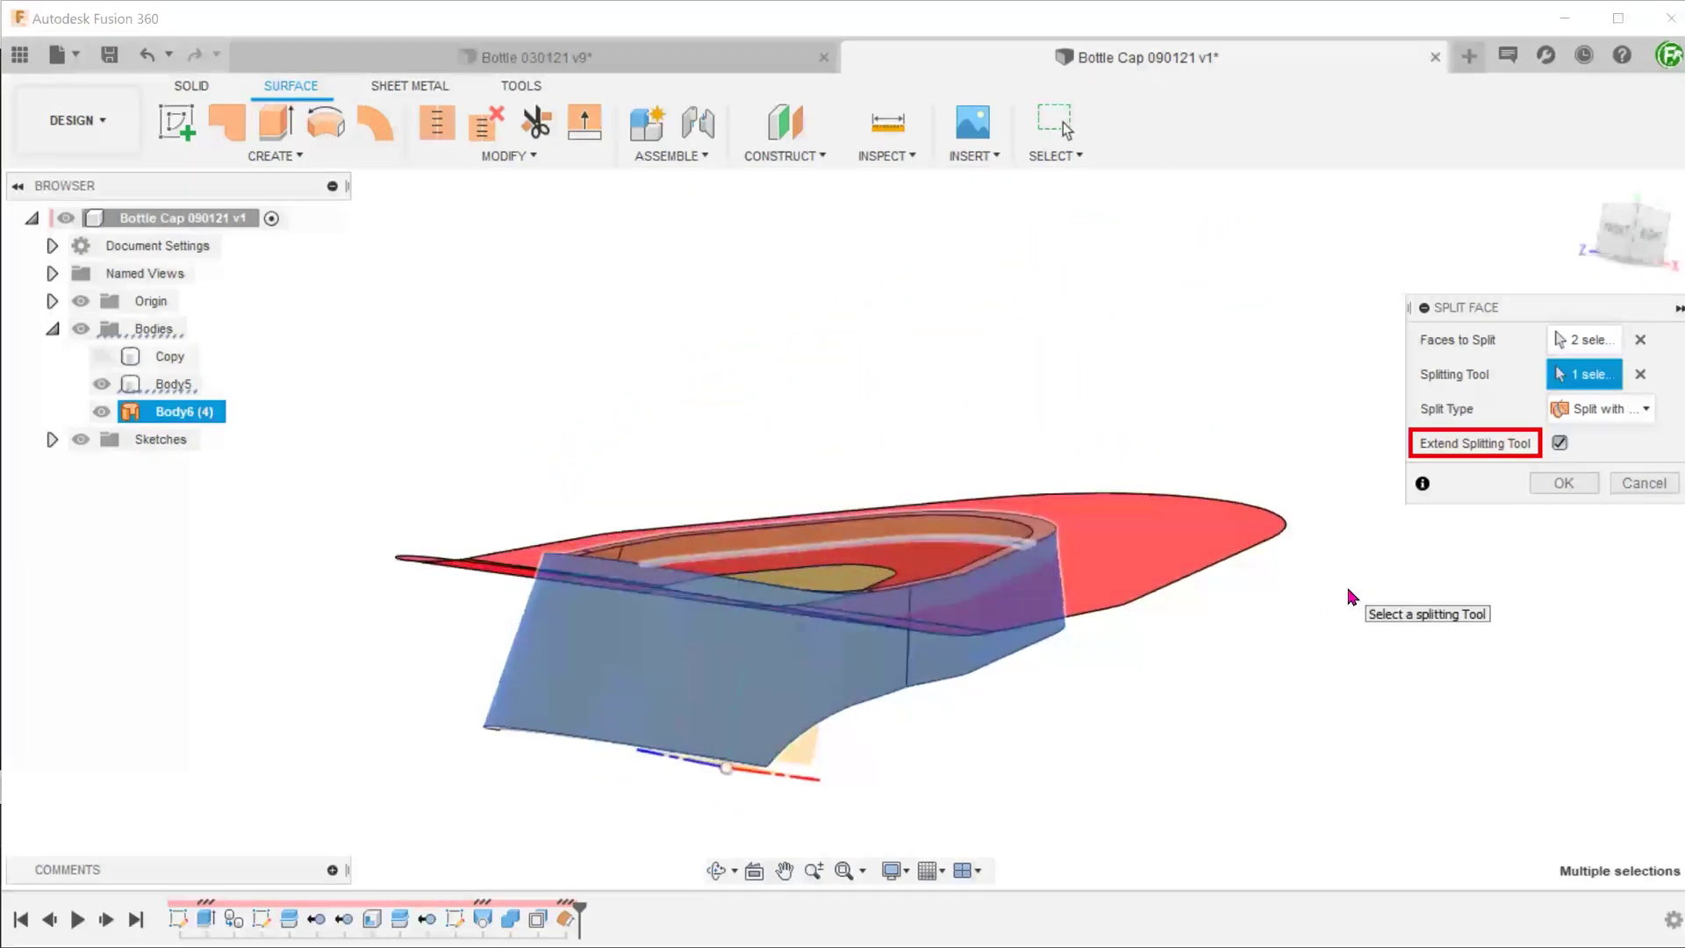
{"action": "left_click", "coordinate": [1551, 484]}
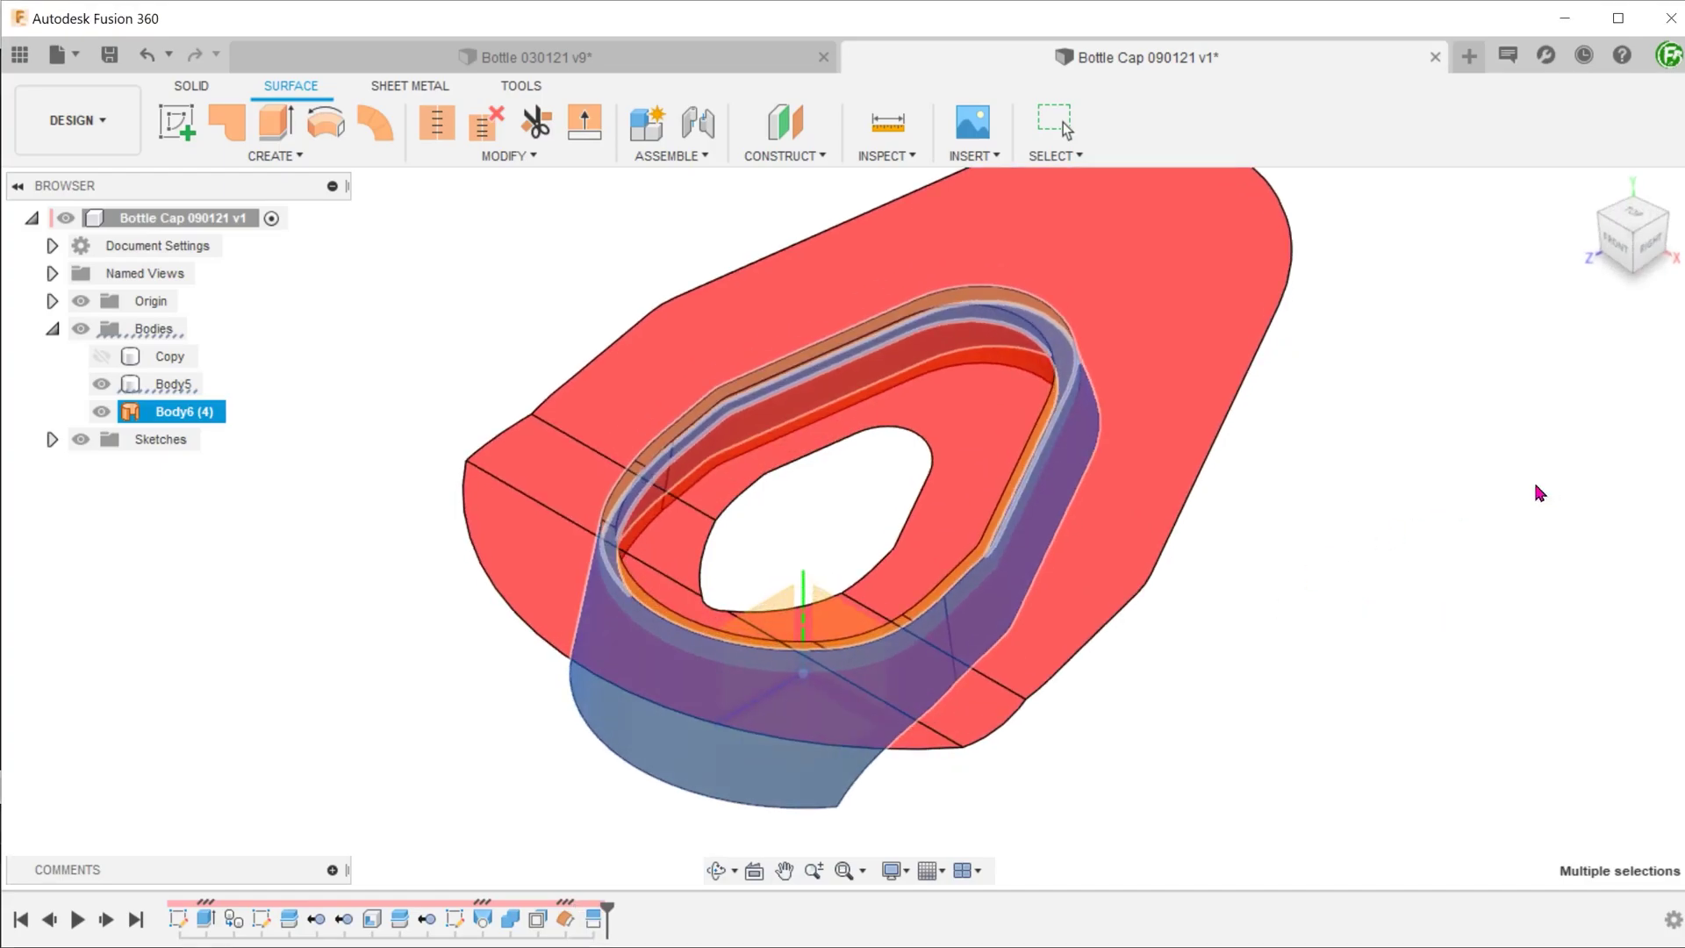
{"action": "left_click", "coordinate": [102, 412]}
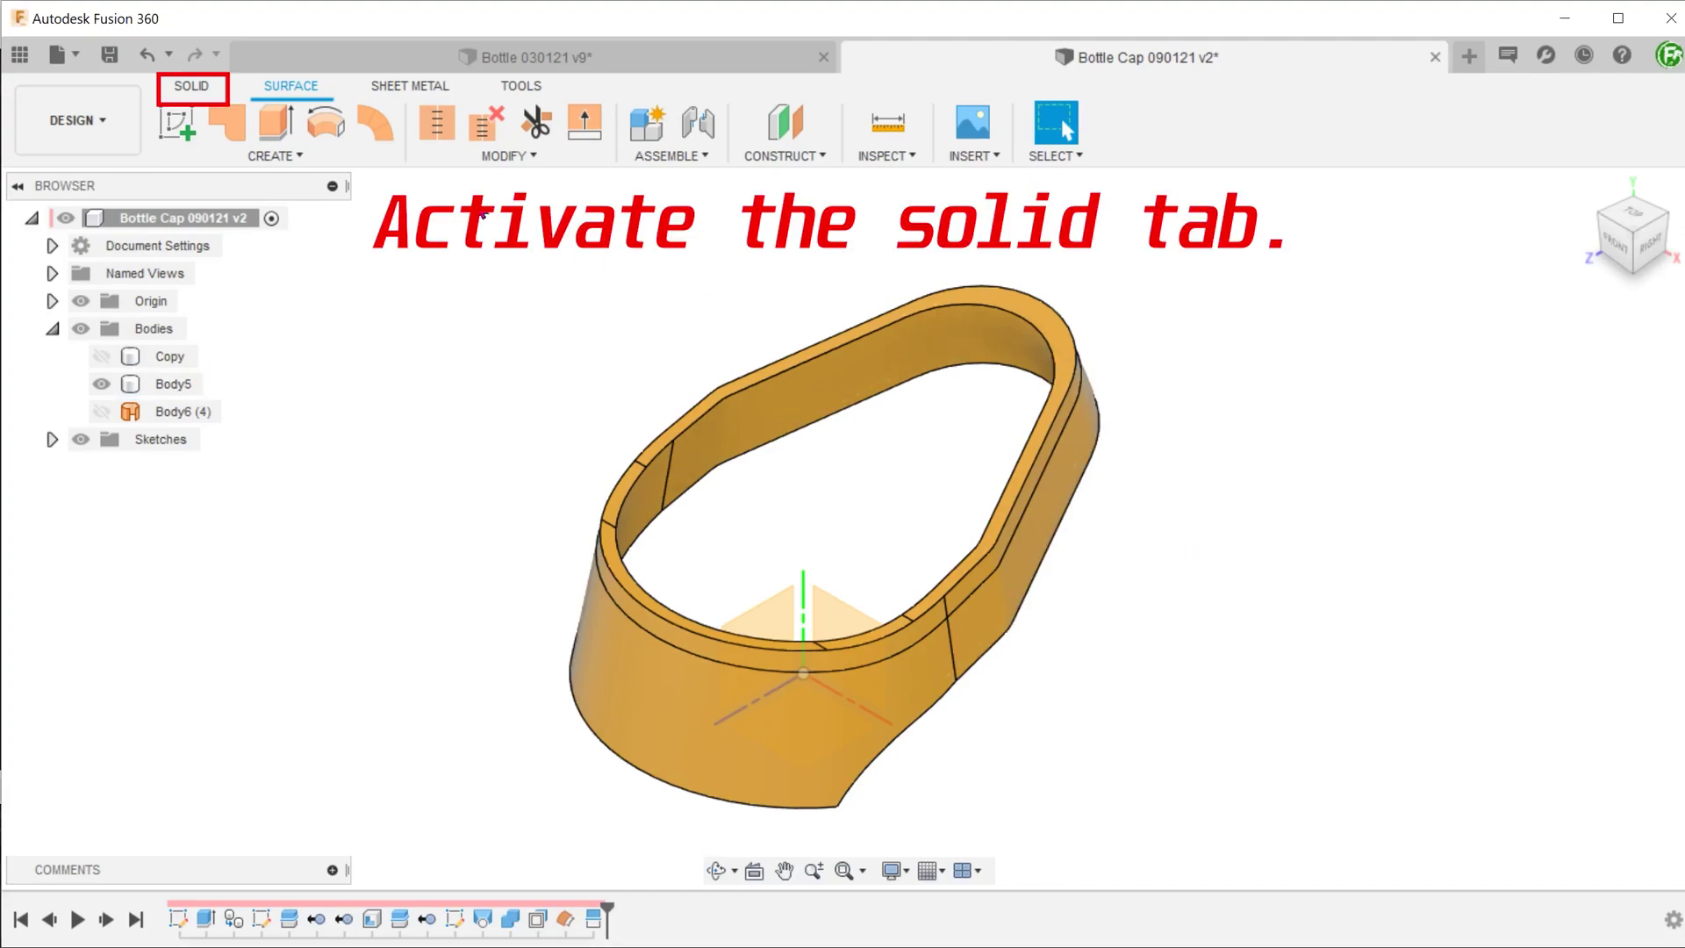
Start a solid Pipe with the chained split line on Body5's outer side face as its path.
{"action": "left_click", "coordinate": [193, 87]}
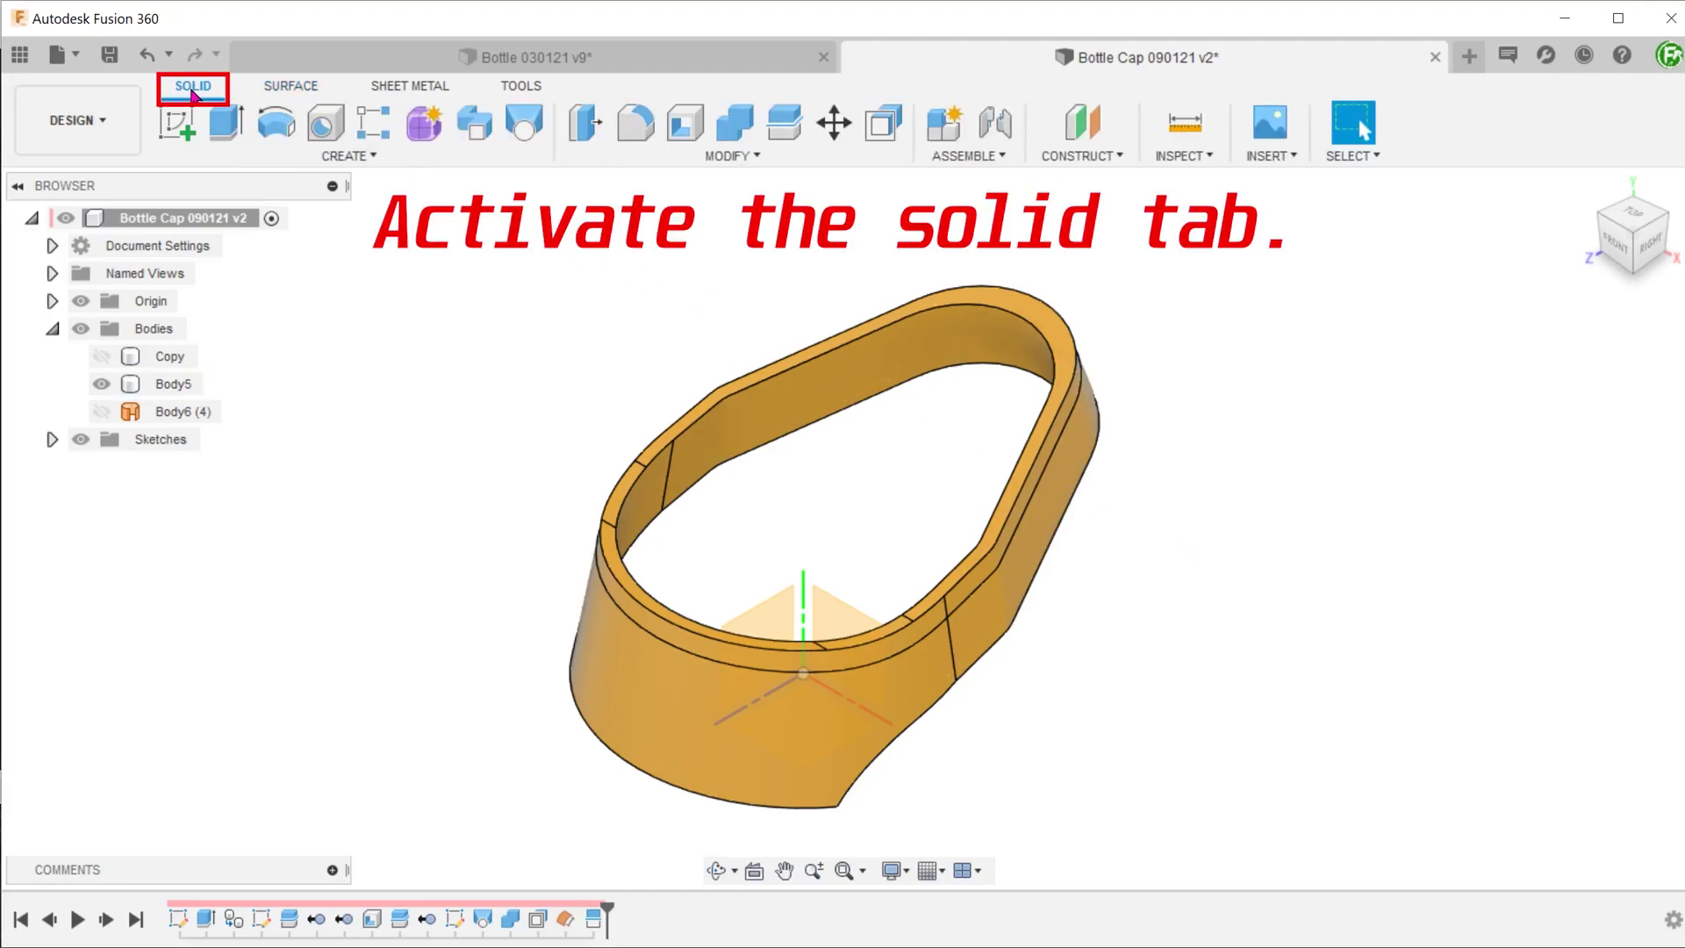
{"action": "left_click", "coordinate": [348, 156]}
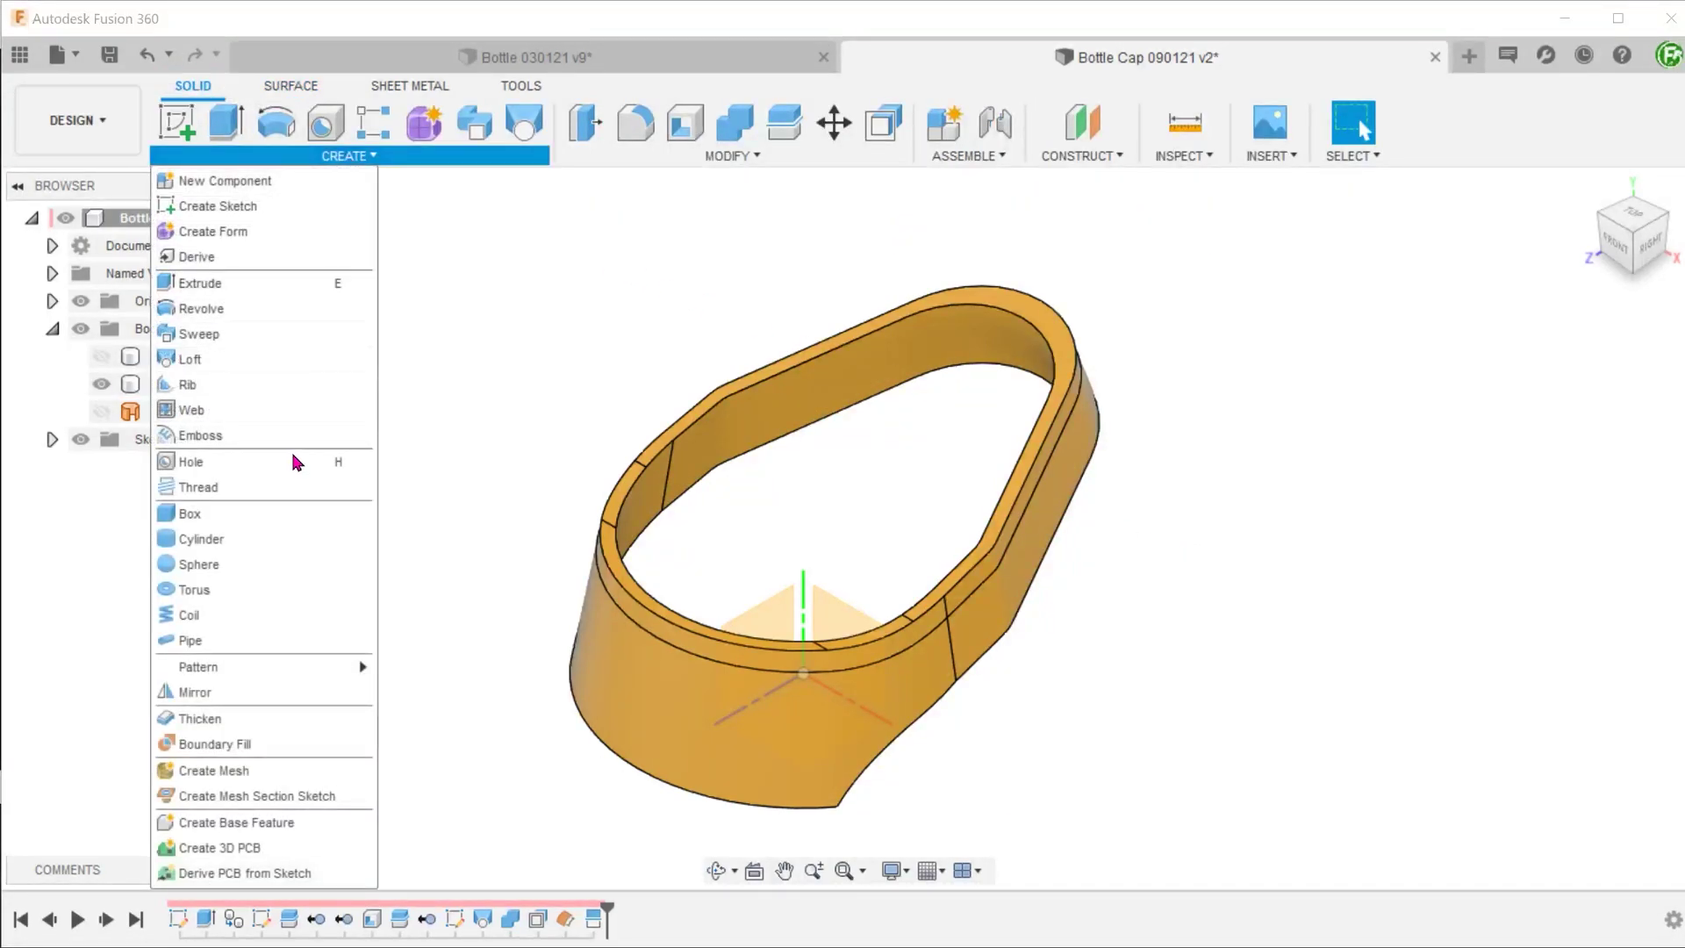
{"action": "left_click", "coordinate": [285, 648]}
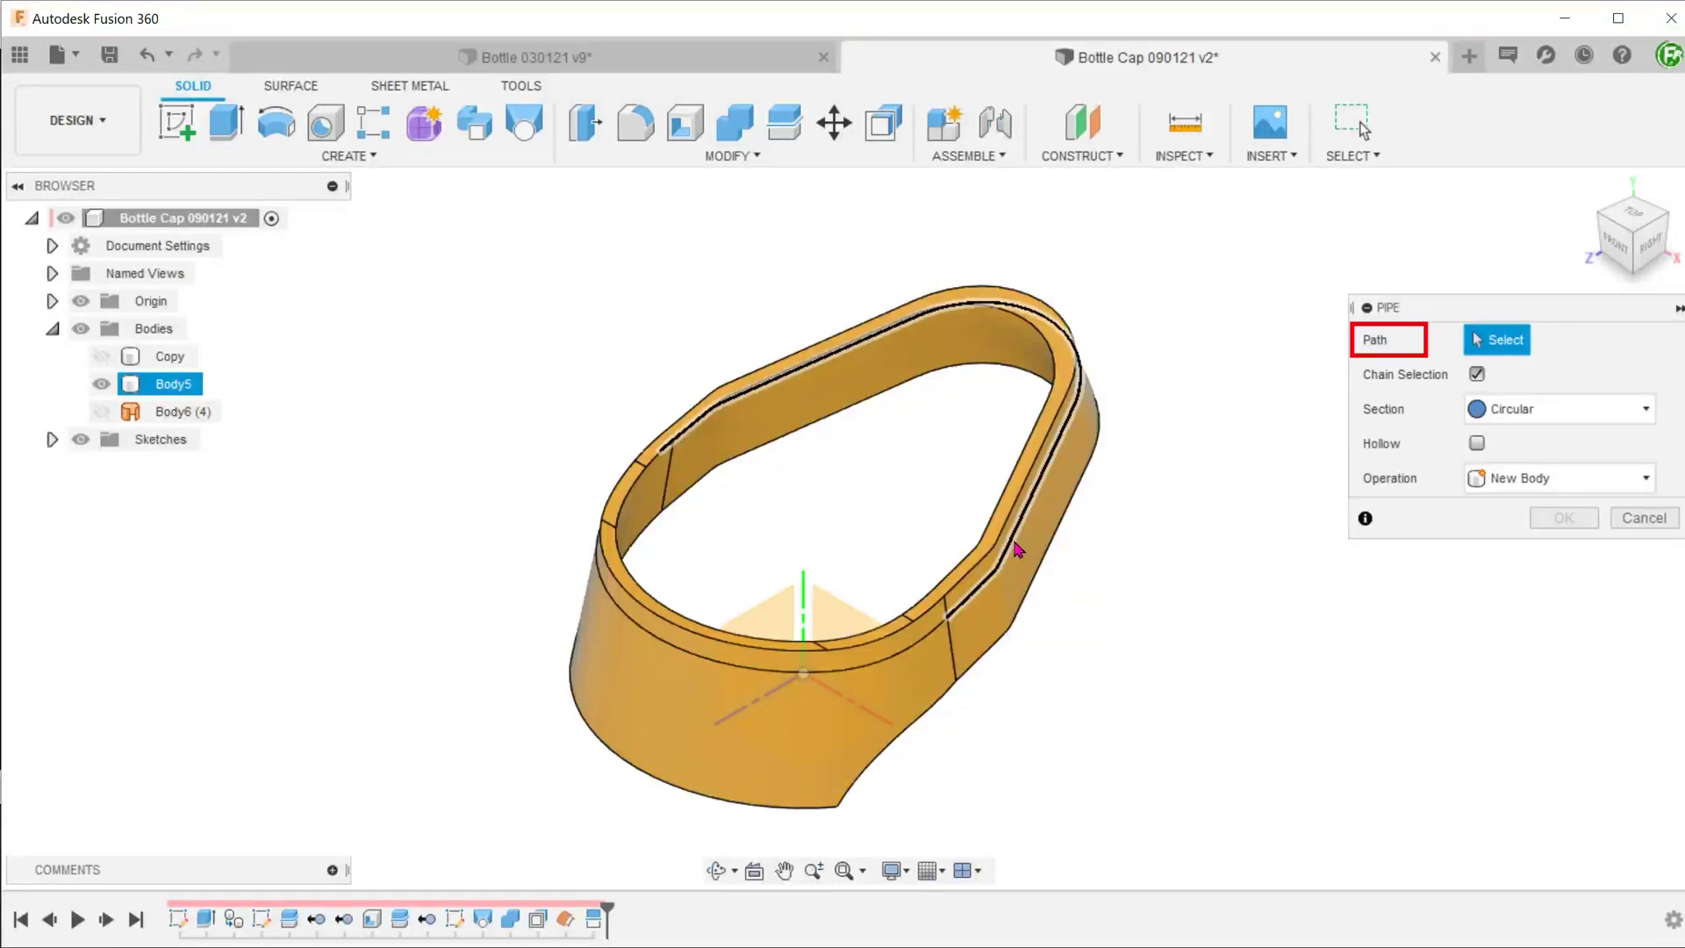
{"action": "left_click", "coordinate": [1016, 550]}
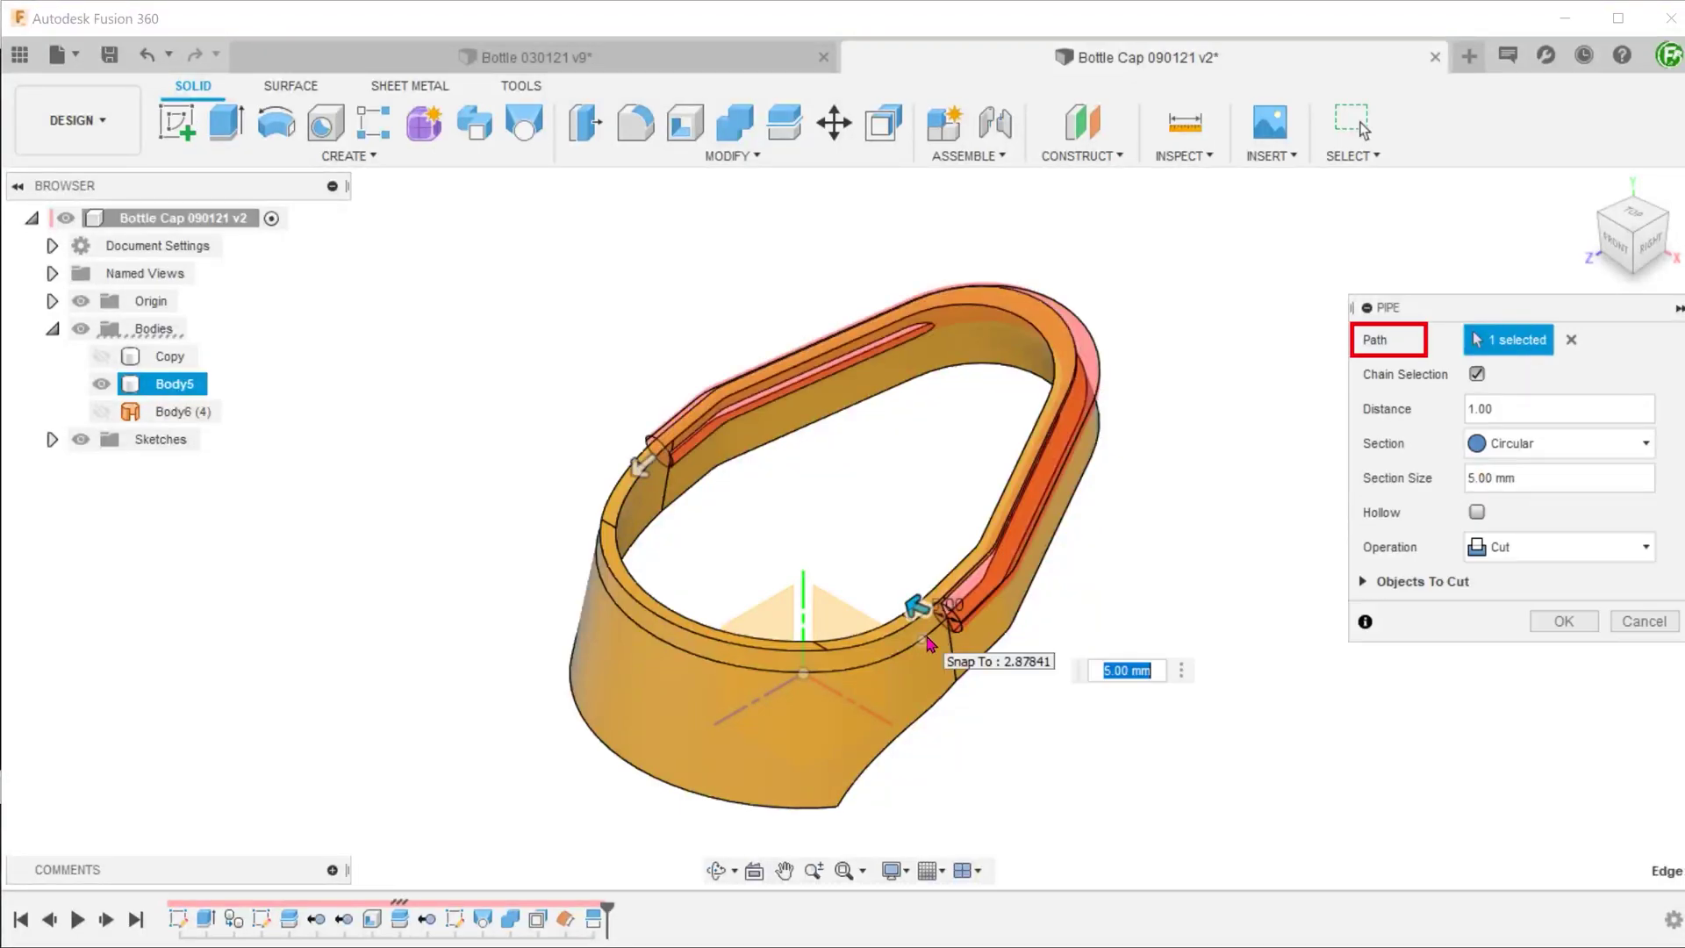
Extend the pipe path along the remaining split-line edges so it runs around the whole outer face of Body5.
{"action": "left_click", "coordinate": [926, 638]}
{"action": "left_click", "coordinate": [868, 662]}
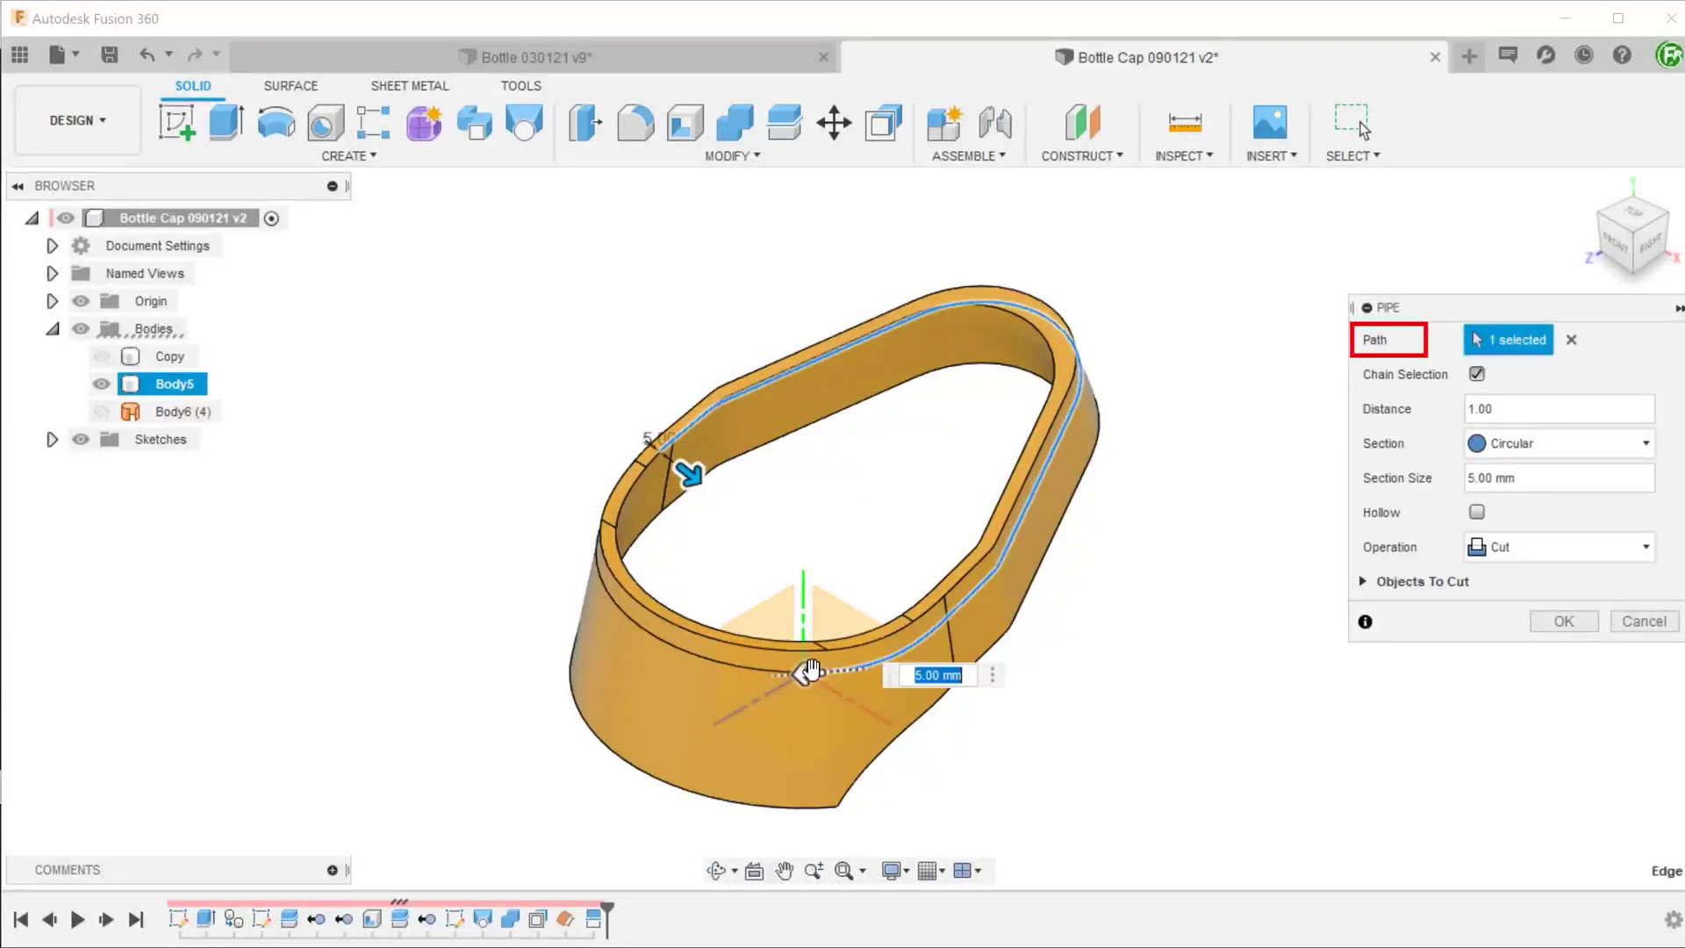
{"action": "left_click", "coordinate": [771, 672]}
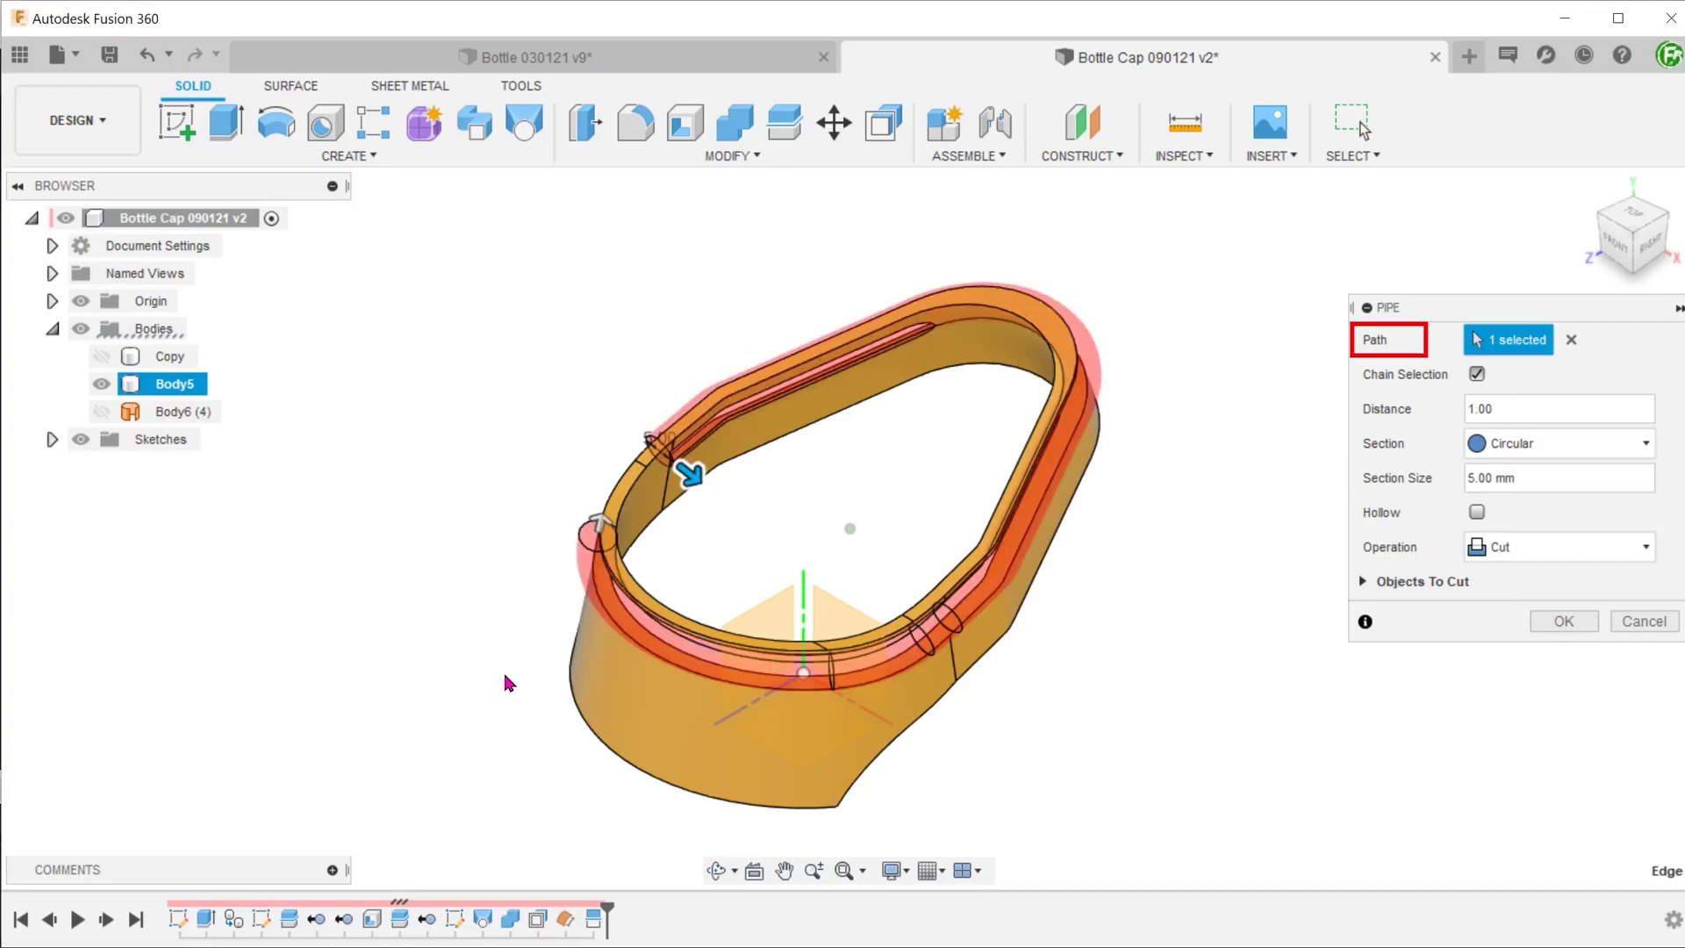
{"action": "middle_click_drag", "start_coordinate": [509, 676], "coordinate": [517, 683], "text": "shift"}
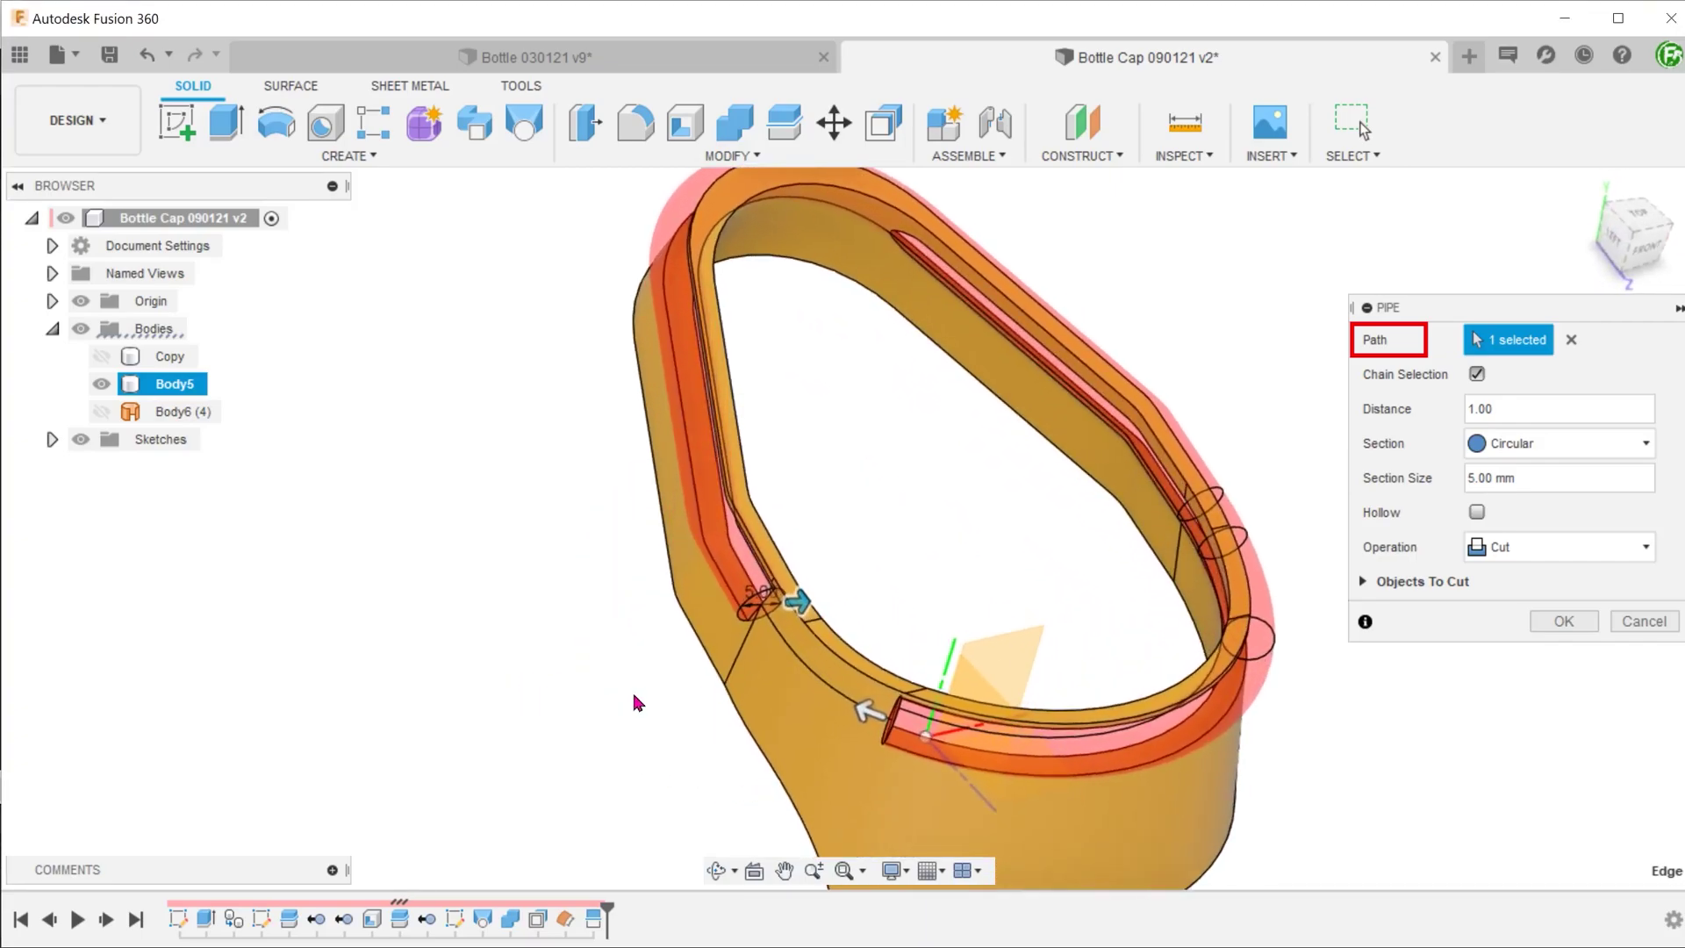
{"action": "left_click_drag", "start_coordinate": [853, 707], "coordinate": [808, 670]}
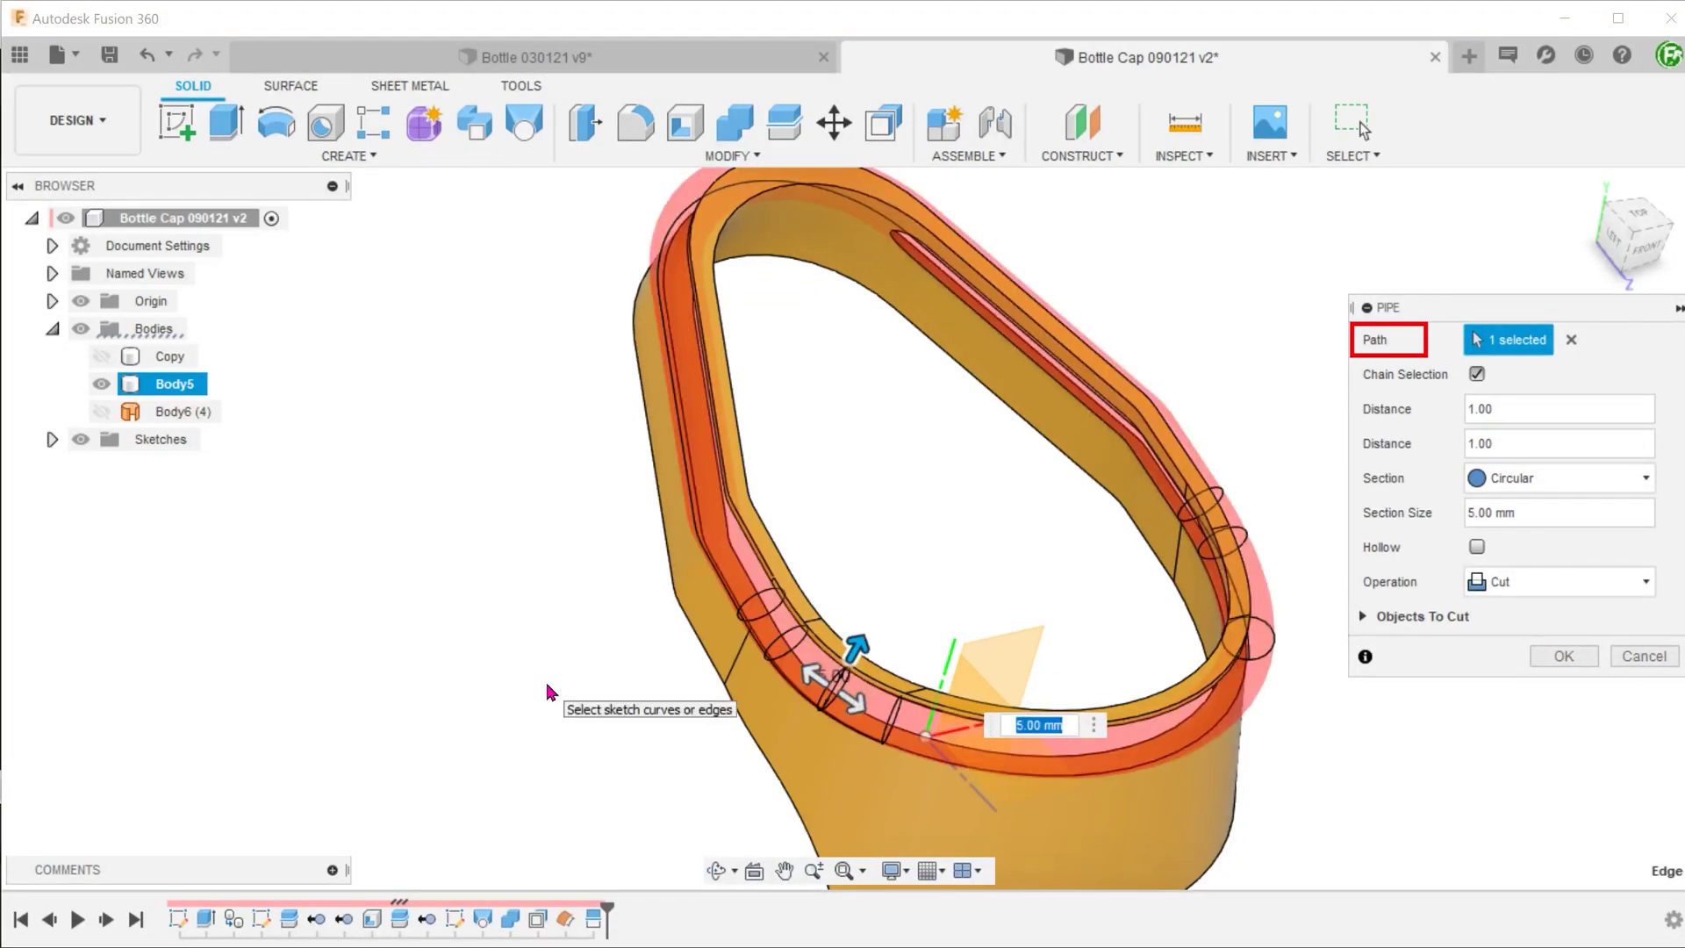
{"action": "middle_click_drag", "start_coordinate": [545, 684], "coordinate": [482, 696], "text": "shift"}
{"action": "key", "text": "F6"}
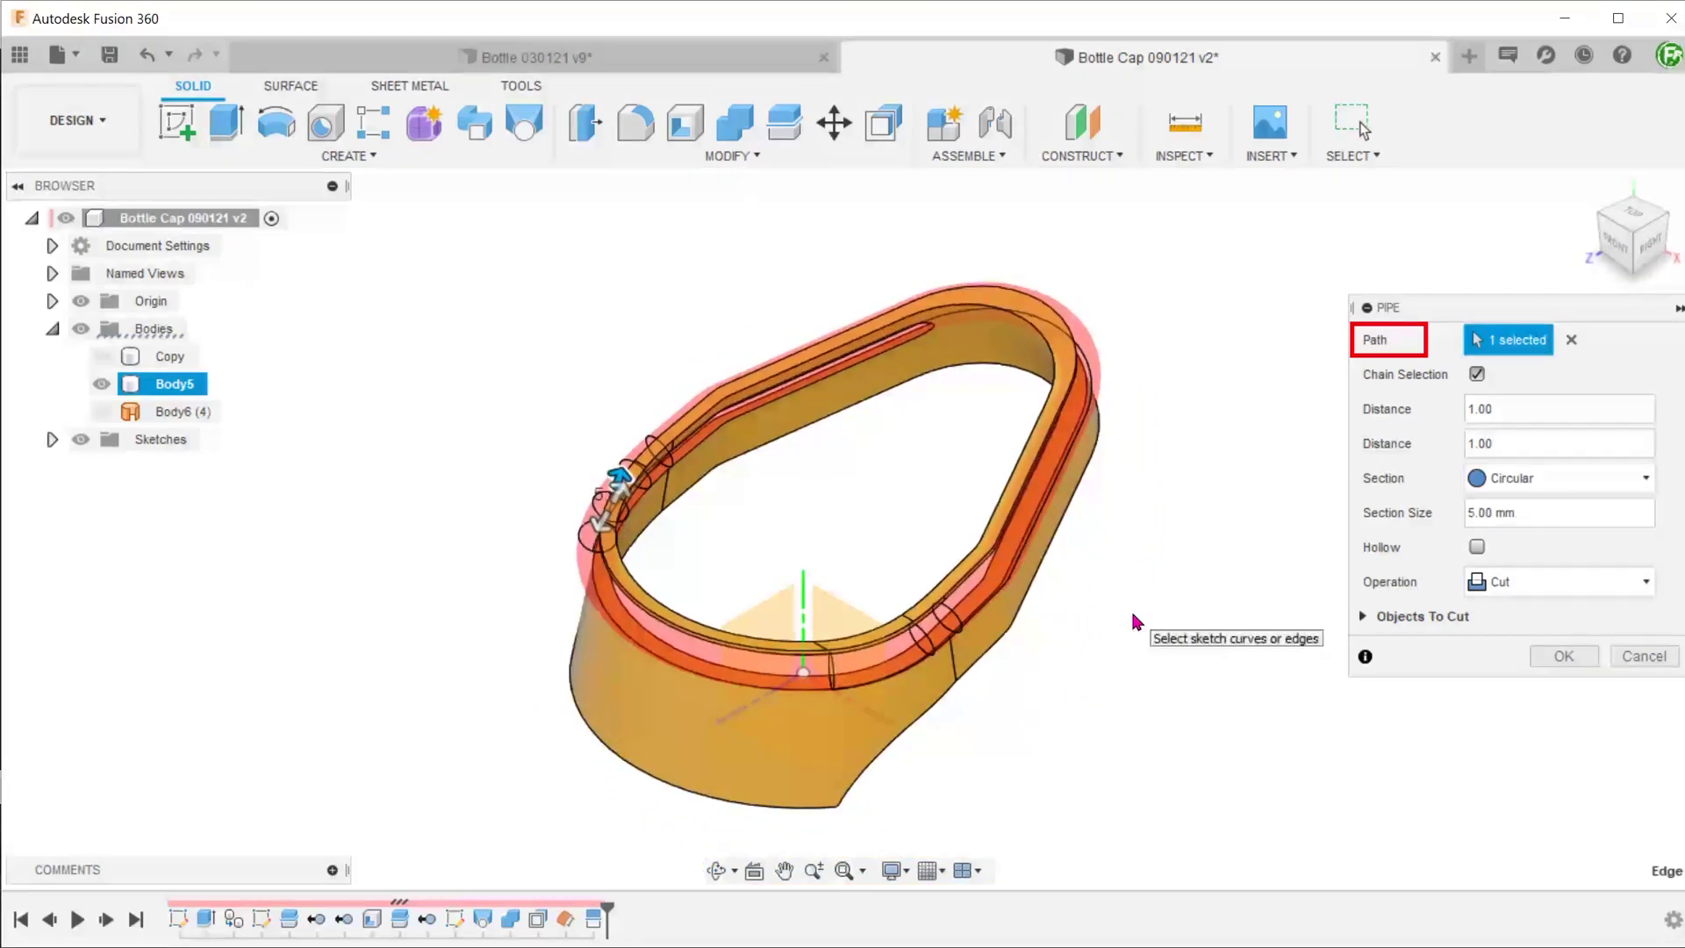
Set the circular pipe's section size to 1 mm and create it with the Join operation.
{"action": "left_click", "coordinate": [1488, 512]}
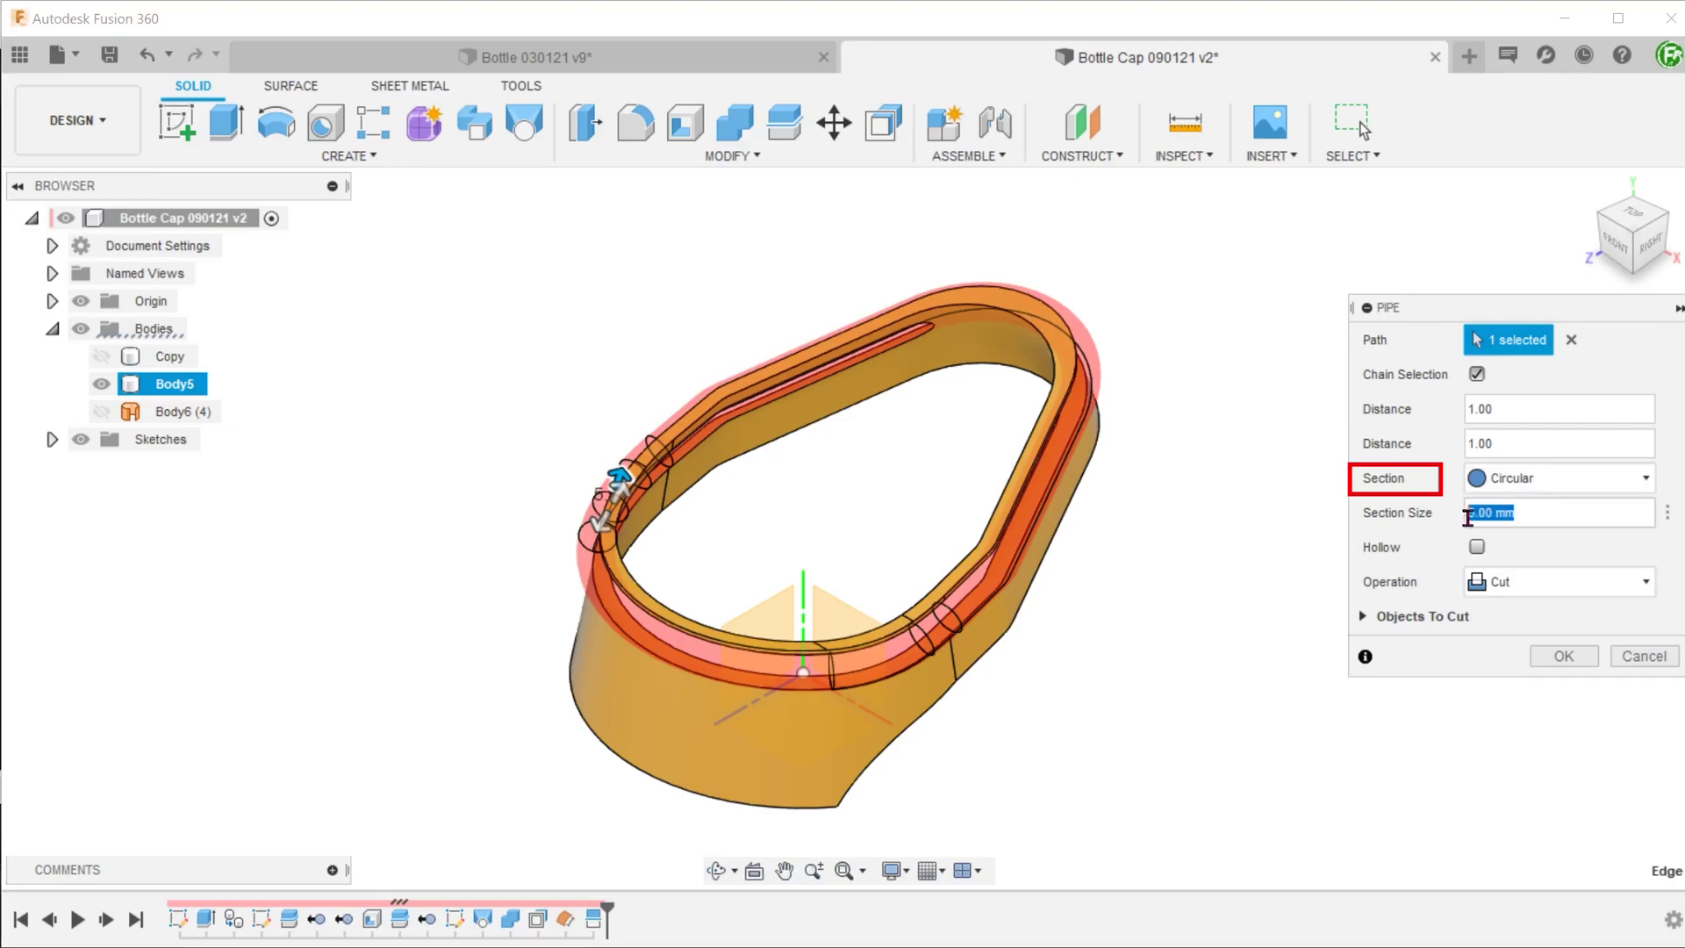
{"action": "type", "text": "1"}
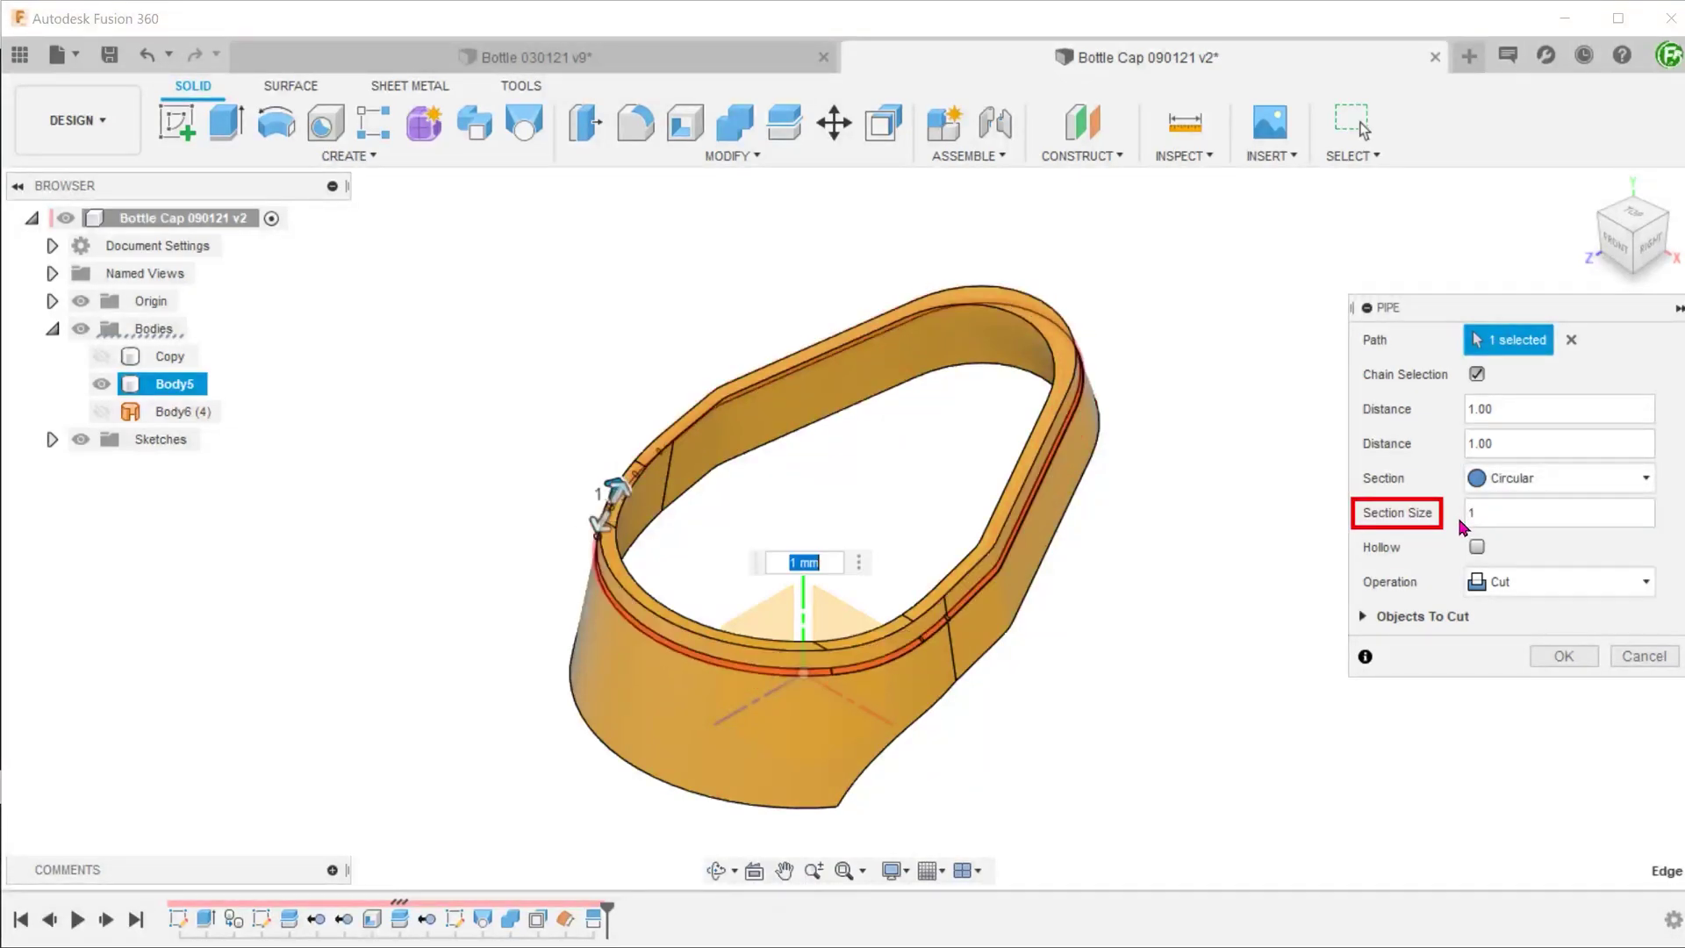
{"action": "left_click", "coordinate": [1525, 582]}
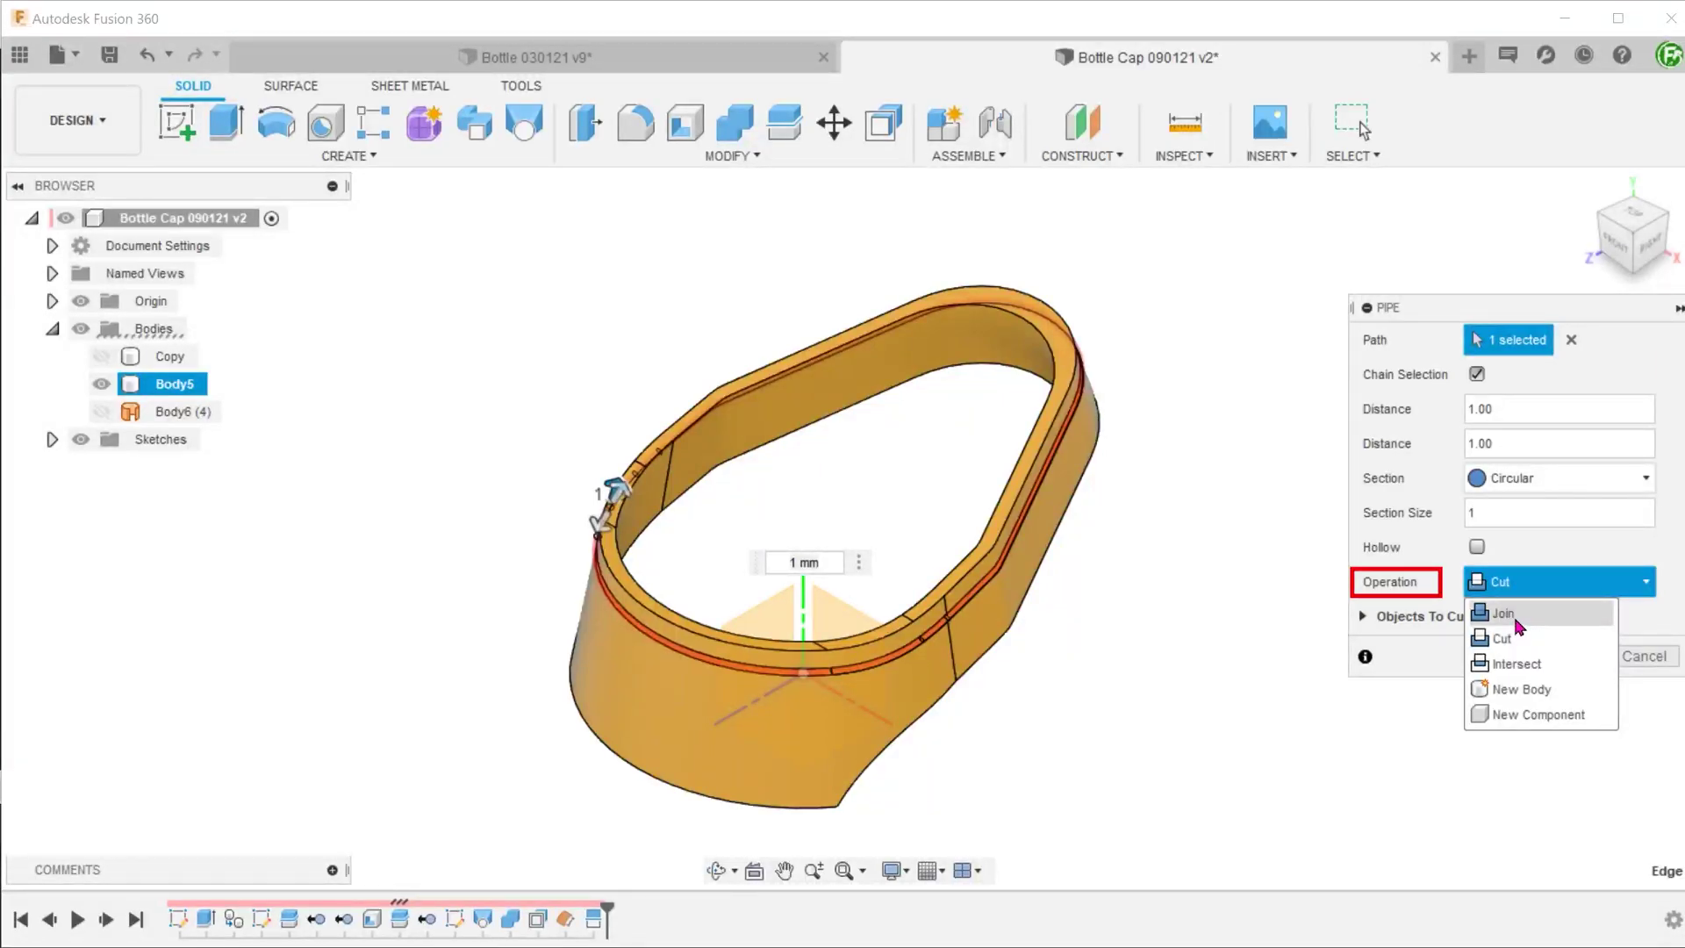
{"action": "left_click", "coordinate": [1517, 614]}
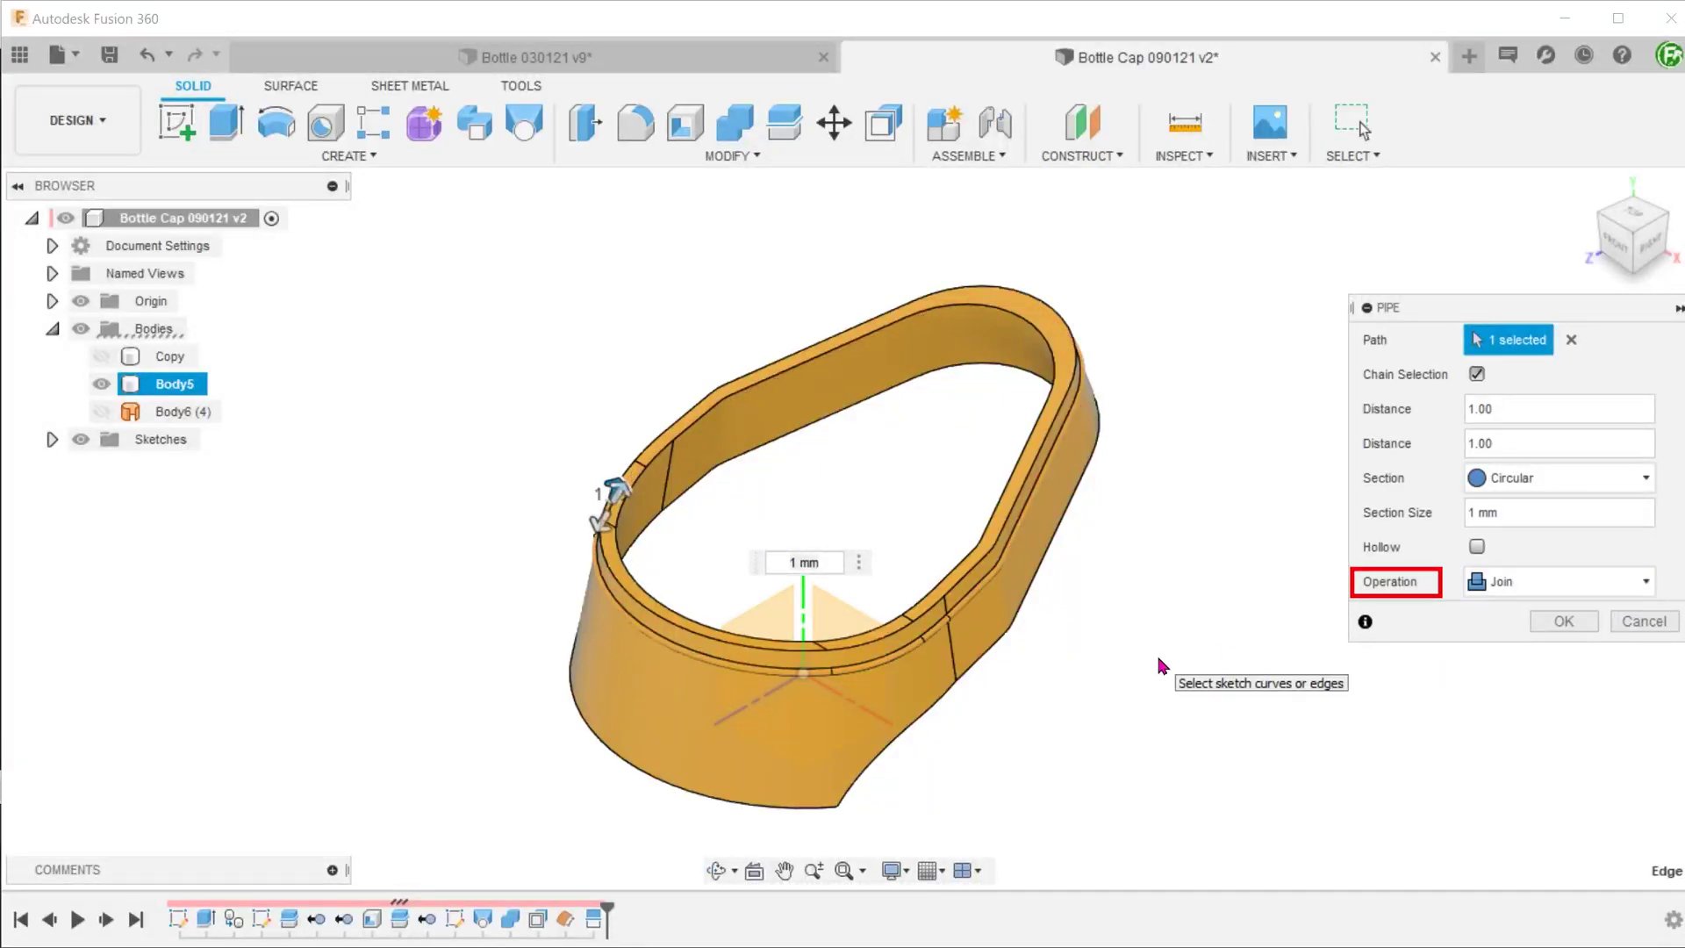
{"action": "left_click", "coordinate": [1557, 623]}
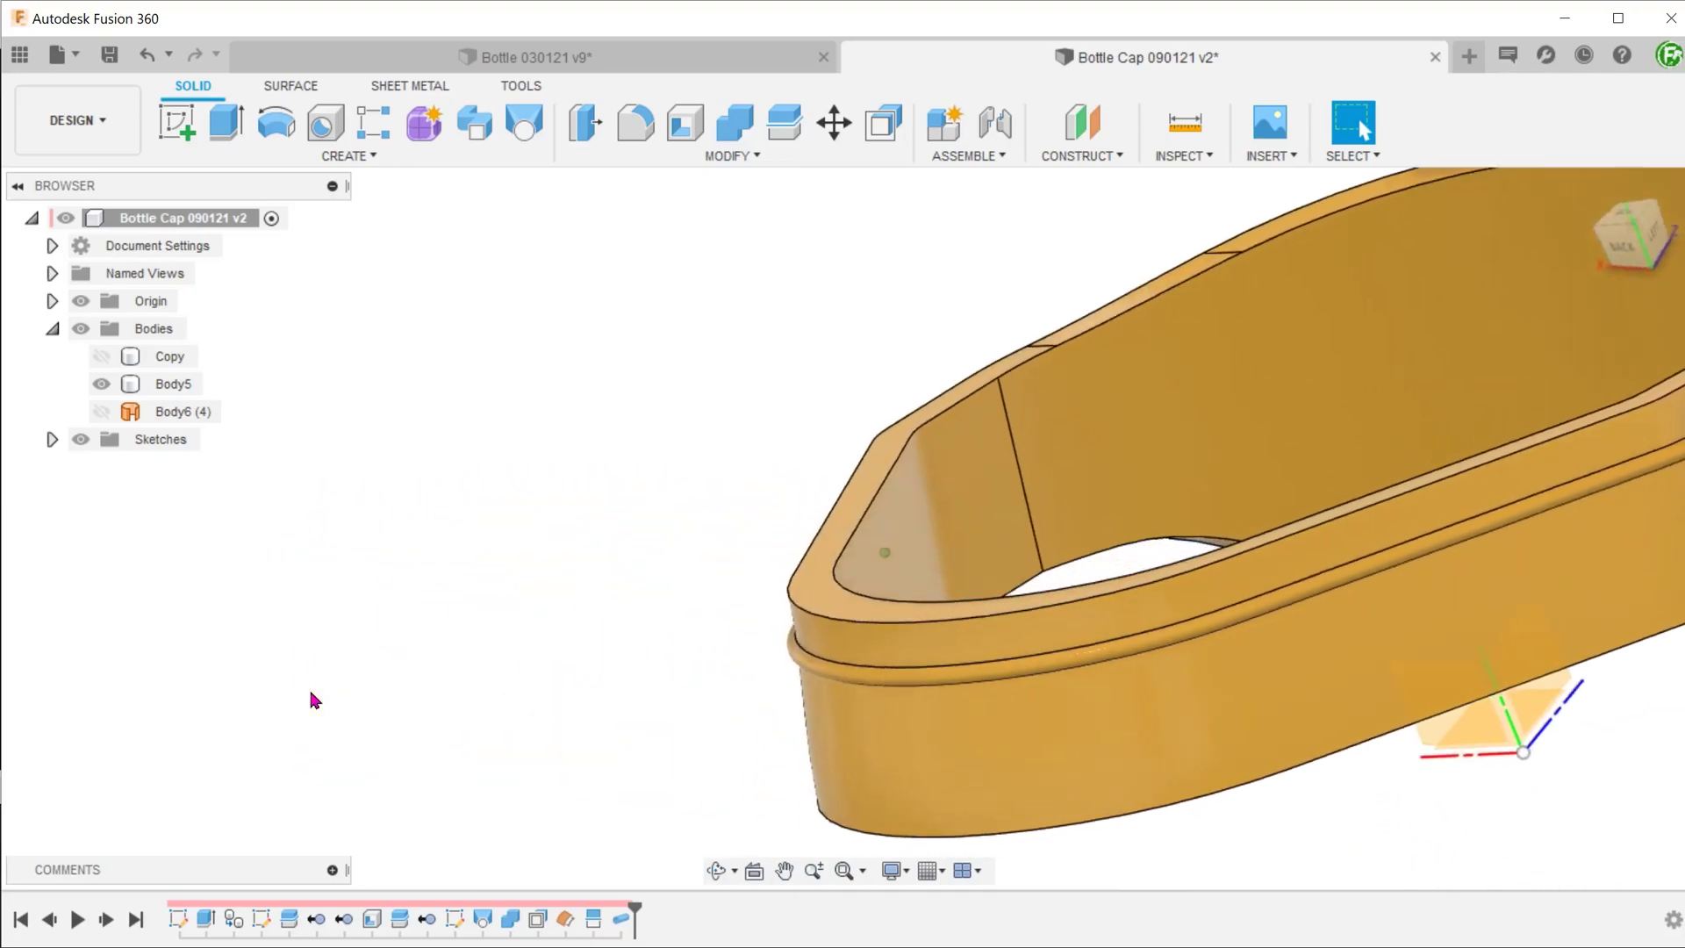
Start a constant-radius fillet for the edges of Body5.
{"action": "left_click", "coordinate": [312, 697]}
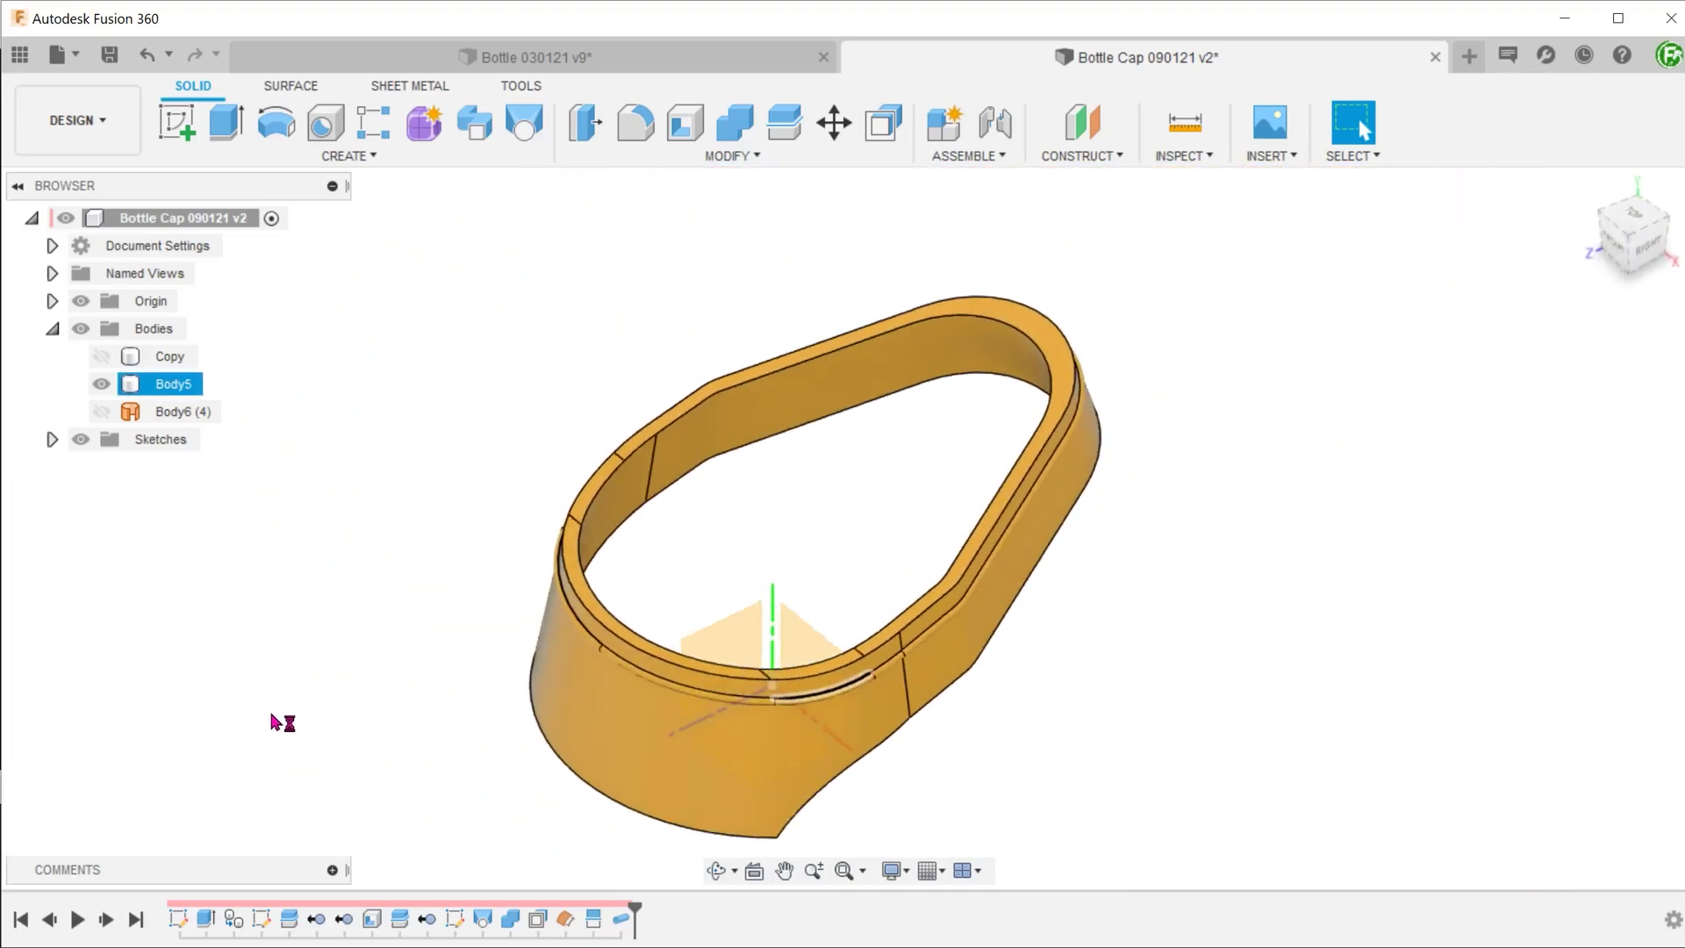
{"action": "left_click", "coordinate": [347, 719]}
{"action": "key", "text": "f"}
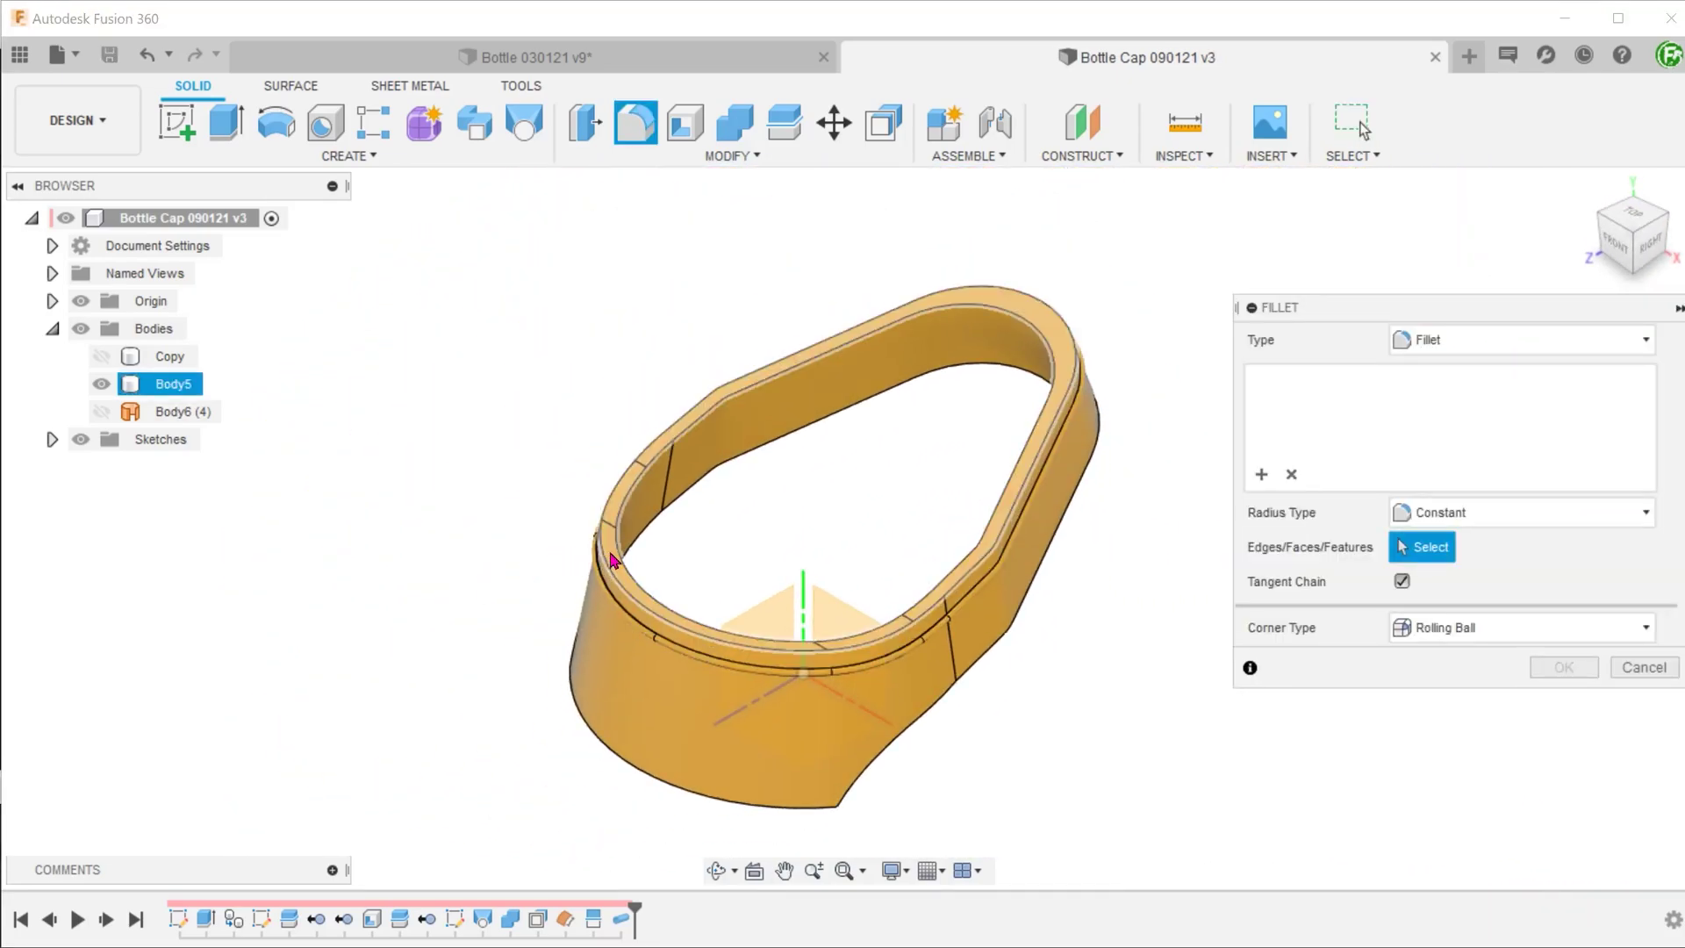